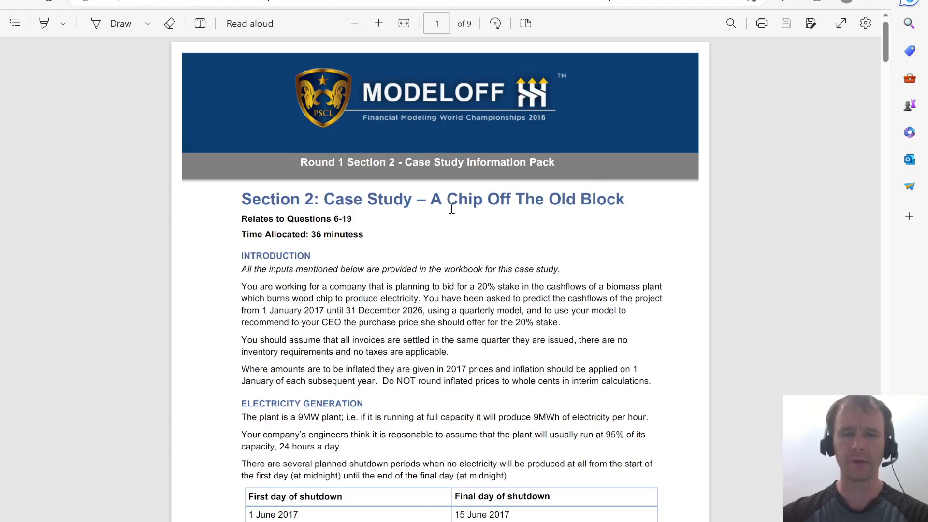
Read the case study's introduction, inflation rules and electricity generation section, including the planned shutdown dates
{"action": "left_click_drag", "start_coordinate": [242, 199], "coordinate": [646, 194]}
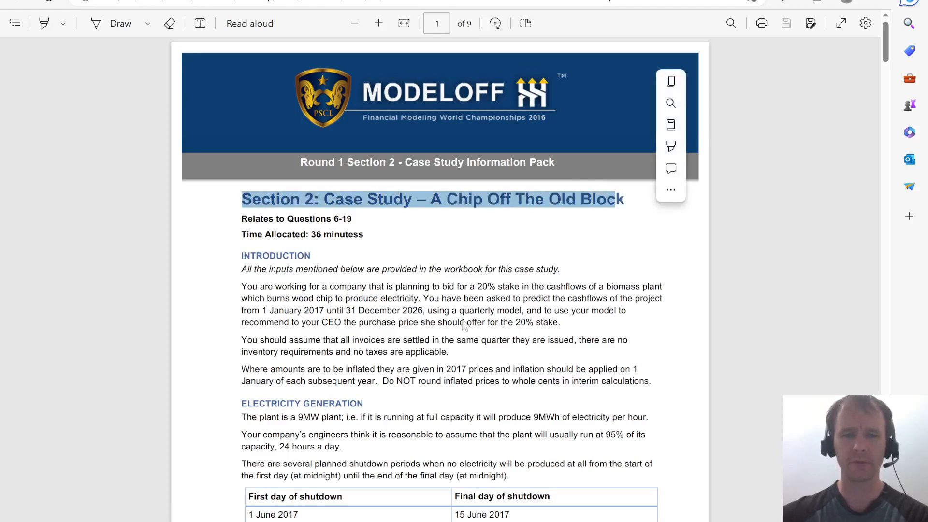
{"action": "left_click", "coordinate": [392, 258]}
{"action": "scroll", "coordinate": [392, 258], "scroll_direction": "down", "scroll_amount": 3}
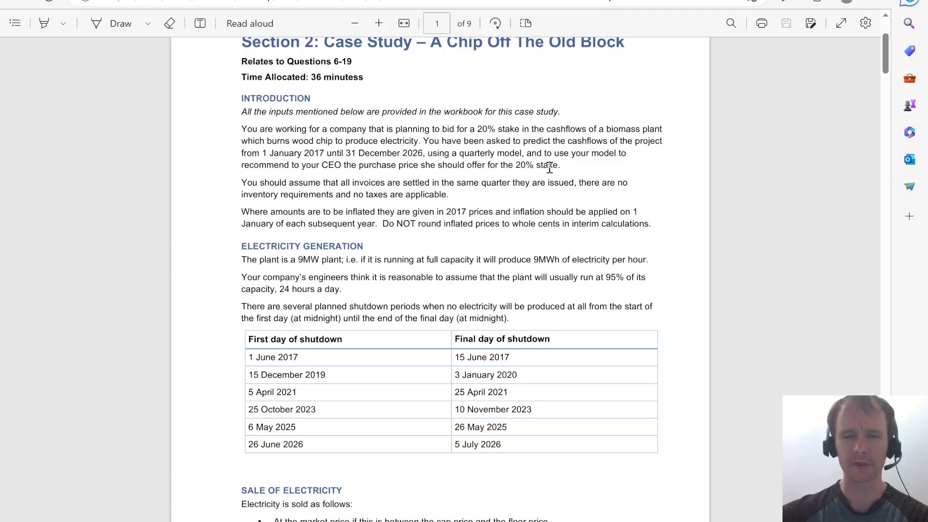
{"action": "scroll", "coordinate": [368, 226], "scroll_direction": "down", "scroll_amount": 2}
{"action": "scroll", "coordinate": [368, 225], "scroll_direction": "down", "scroll_amount": 2}
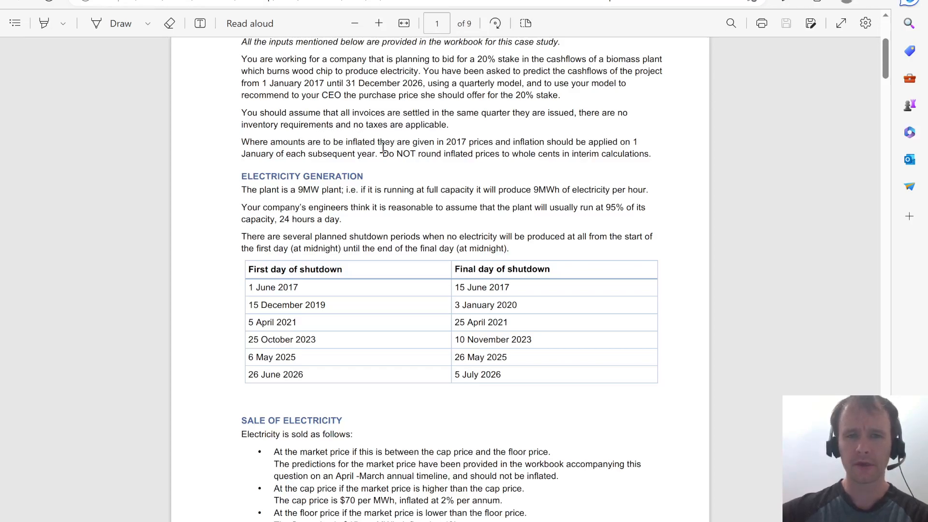
{"action": "double_click", "coordinate": [454, 142]}
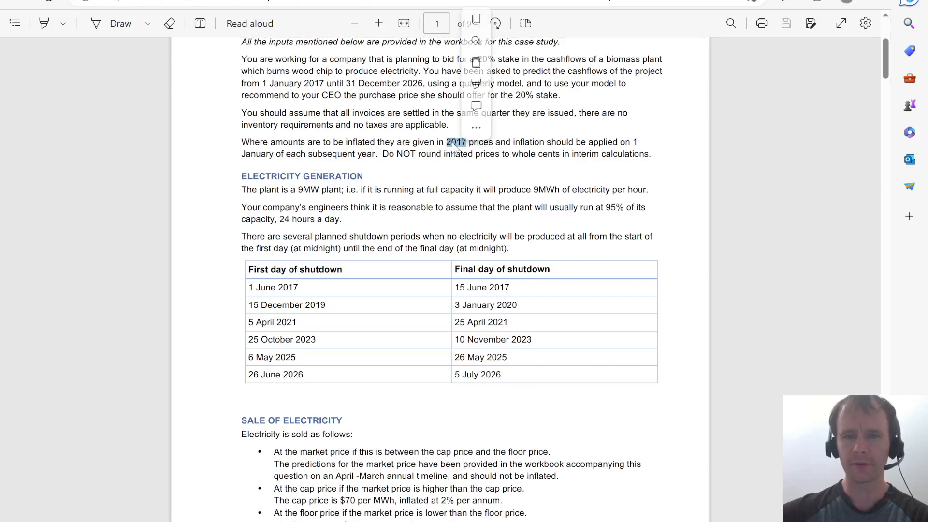
{"action": "left_click", "coordinate": [557, 145]}
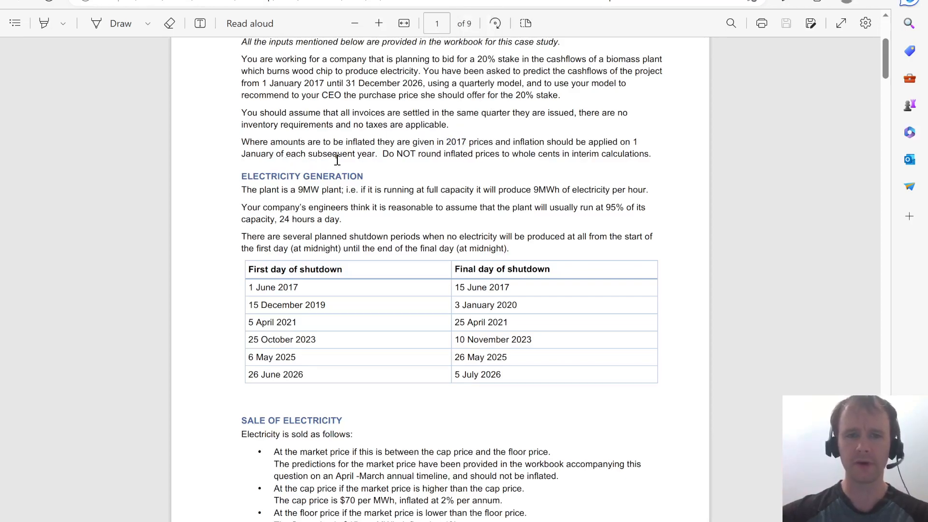
{"action": "scroll", "coordinate": [383, 154], "scroll_direction": "down", "scroll_amount": 2}
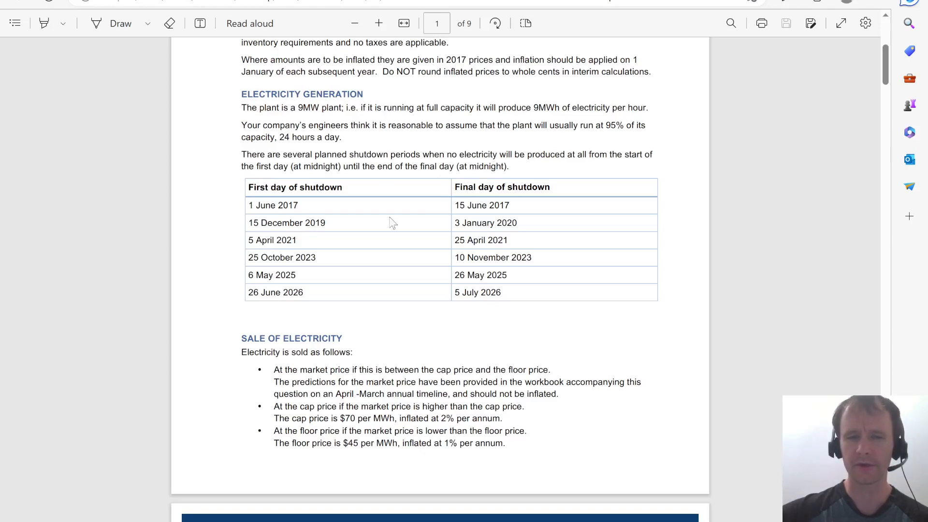
{"action": "scroll", "coordinate": [393, 222], "scroll_direction": "down", "scroll_amount": 1}
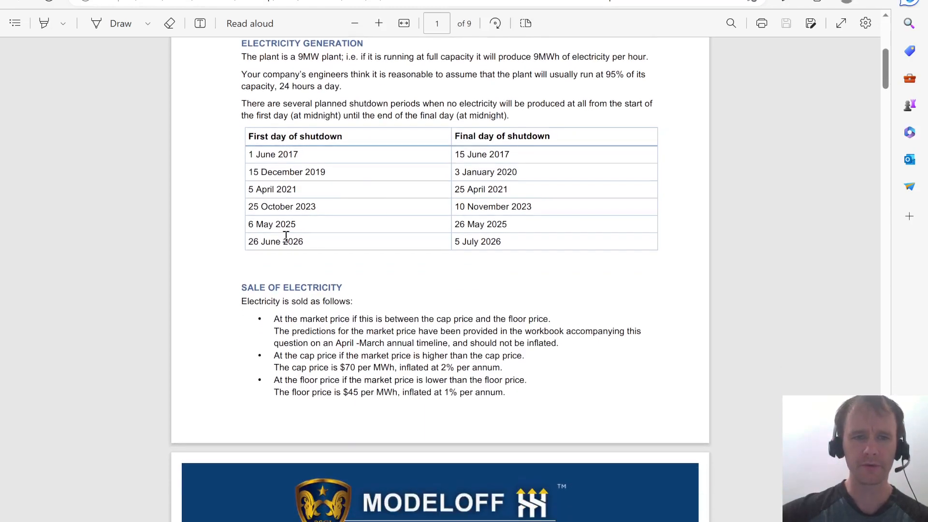
Read the case study's sections on electricity sales, wood chip purchases, fixed costs, valuation and general comments
{"action": "scroll", "coordinate": [343, 242], "scroll_direction": "down", "scroll_amount": 3}
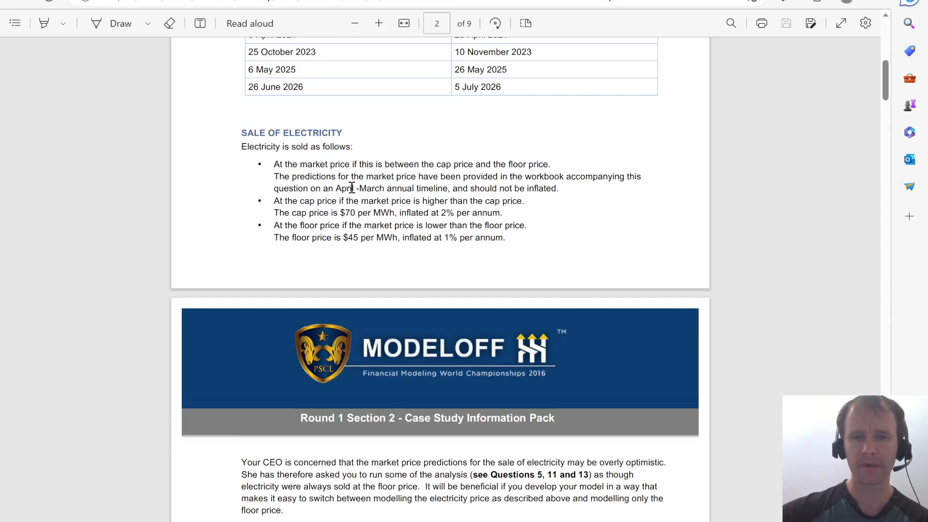
{"action": "scroll", "coordinate": [346, 273], "scroll_direction": "down", "scroll_amount": 1}
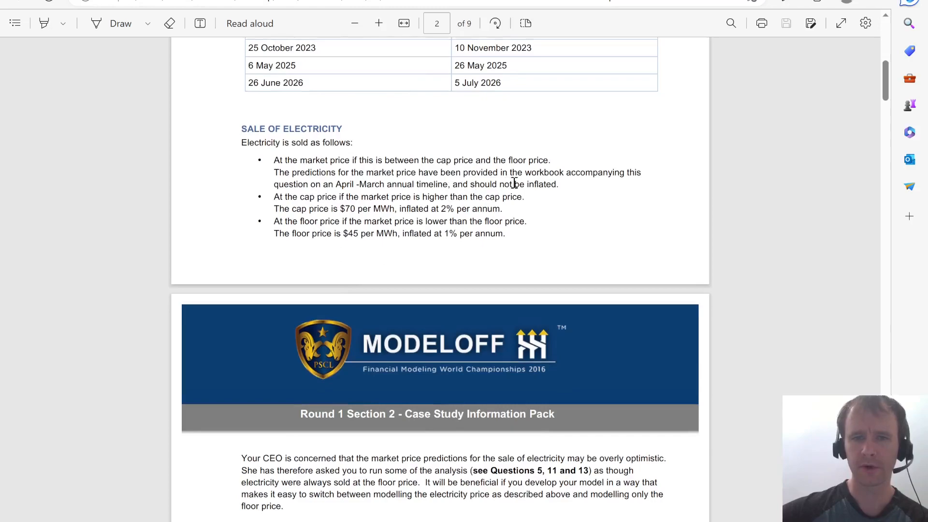
{"action": "scroll", "coordinate": [428, 235], "scroll_direction": "down", "scroll_amount": 1}
{"action": "scroll", "coordinate": [428, 235], "scroll_direction": "down", "scroll_amount": 5}
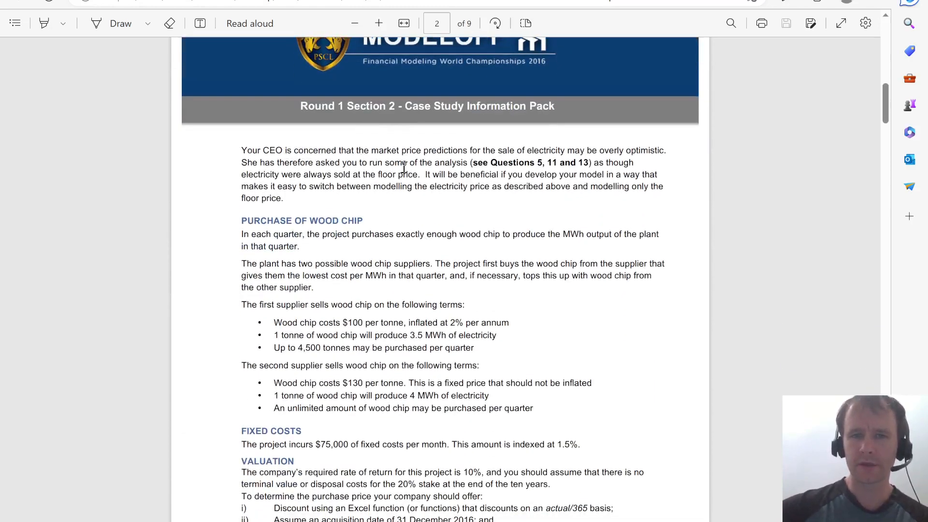
{"action": "scroll", "coordinate": [403, 166], "scroll_direction": "down", "scroll_amount": 1}
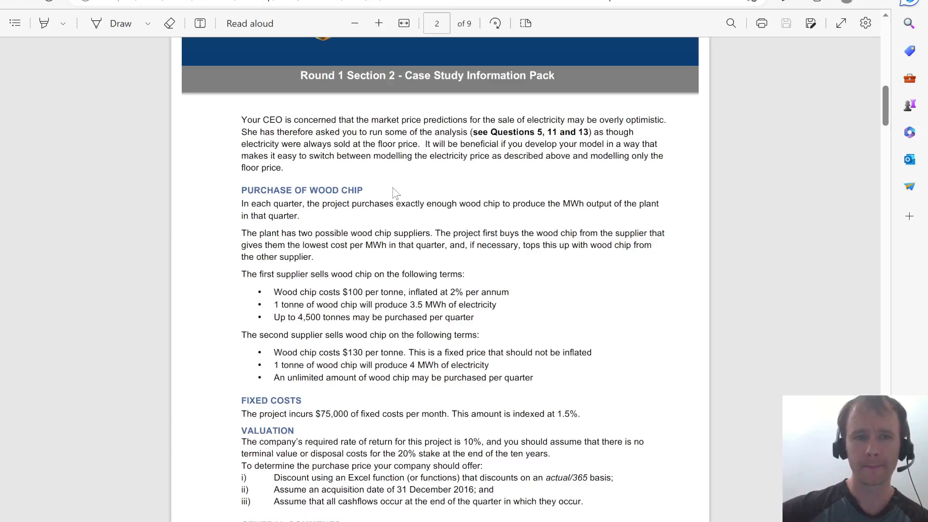
{"action": "scroll", "coordinate": [394, 190], "scroll_direction": "down", "scroll_amount": 2}
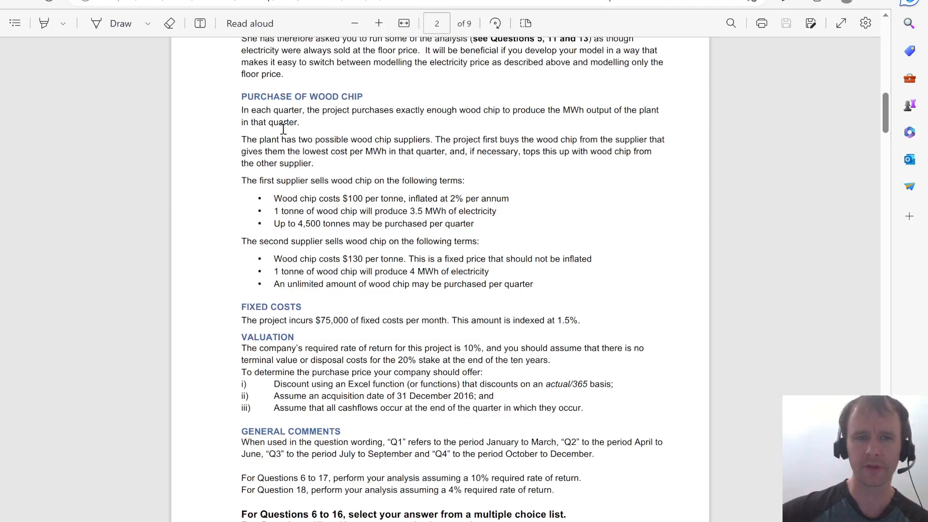
{"action": "scroll", "coordinate": [431, 155], "scroll_direction": "down", "scroll_amount": 1}
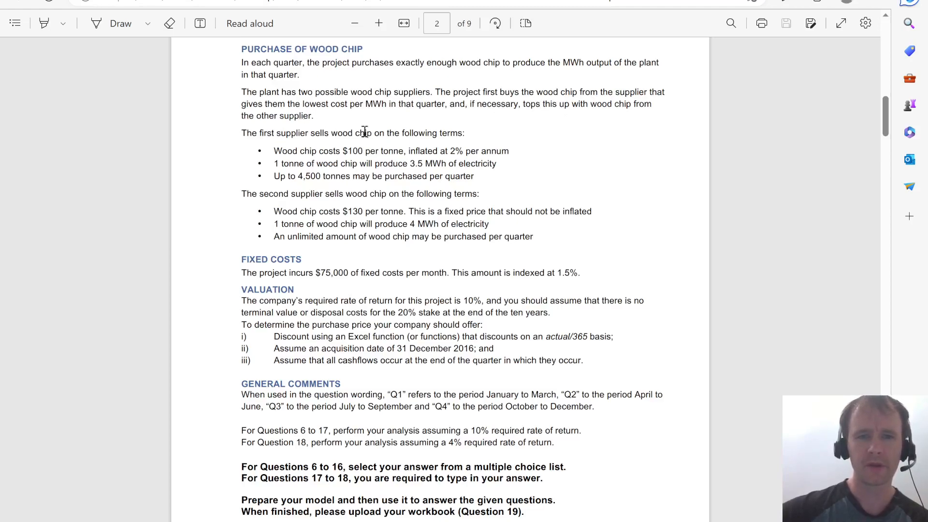
{"action": "scroll", "coordinate": [299, 109], "scroll_direction": "down", "scroll_amount": 1}
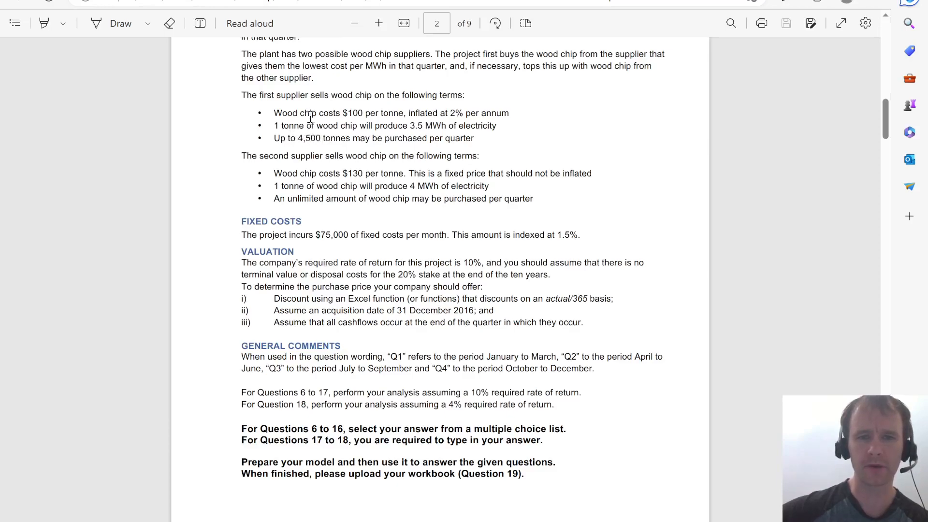
{"action": "left_click_drag", "start_coordinate": [313, 200], "coordinate": [358, 202]}
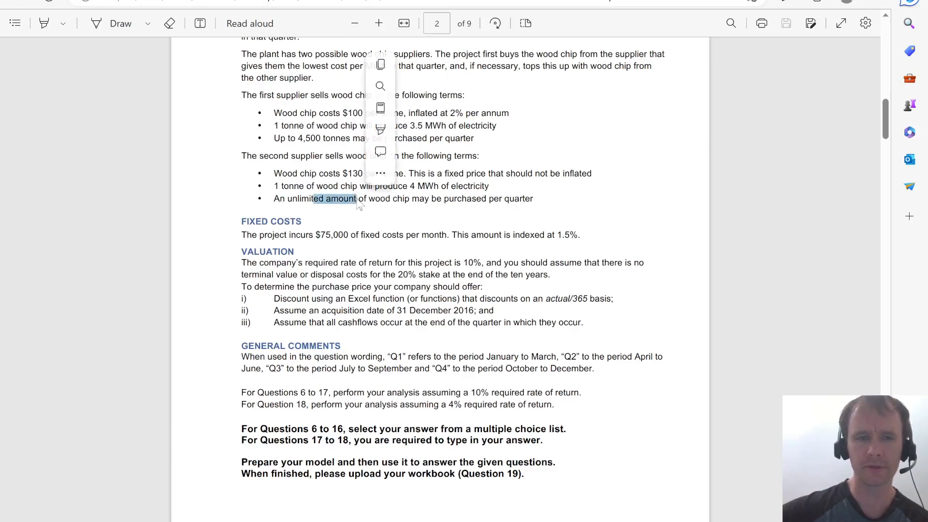
{"action": "left_click", "coordinate": [320, 199]}
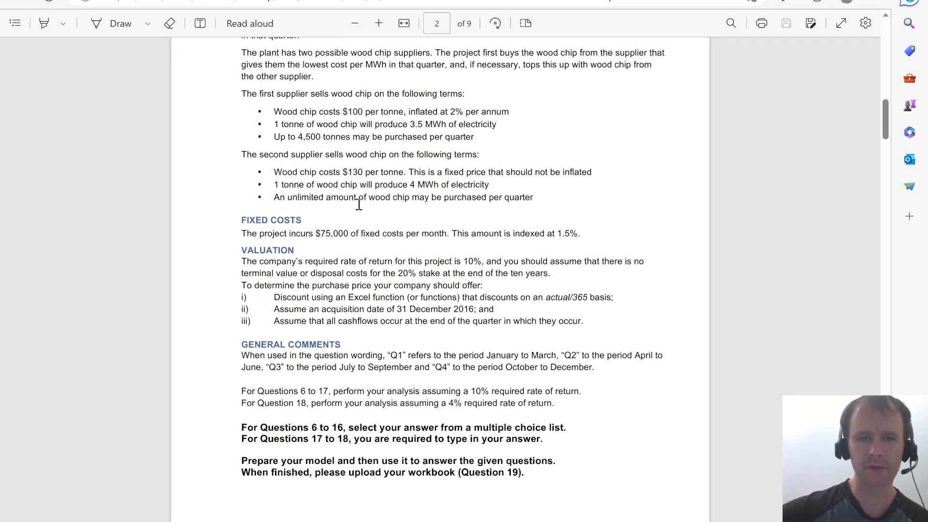
{"action": "scroll", "coordinate": [357, 203], "scroll_direction": "down", "scroll_amount": 1}
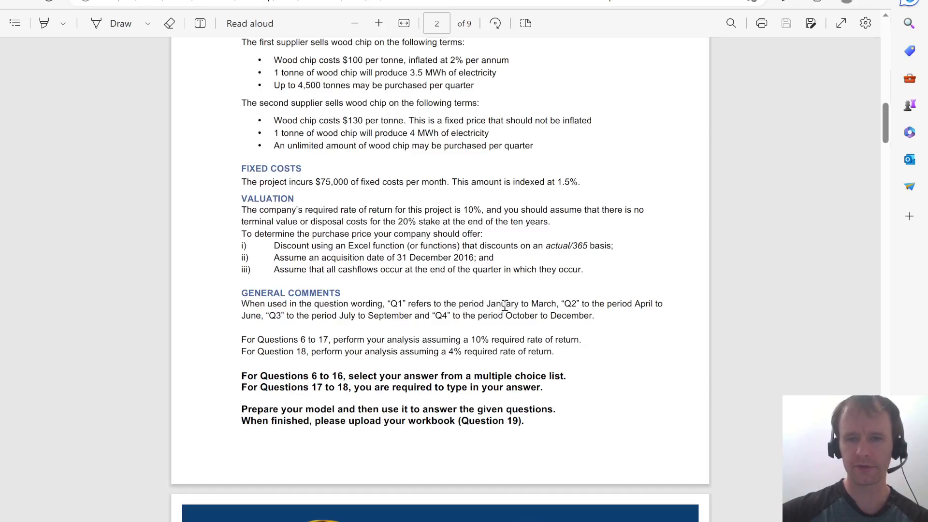
{"action": "scroll", "coordinate": [421, 283], "scroll_direction": "up", "scroll_amount": 10}
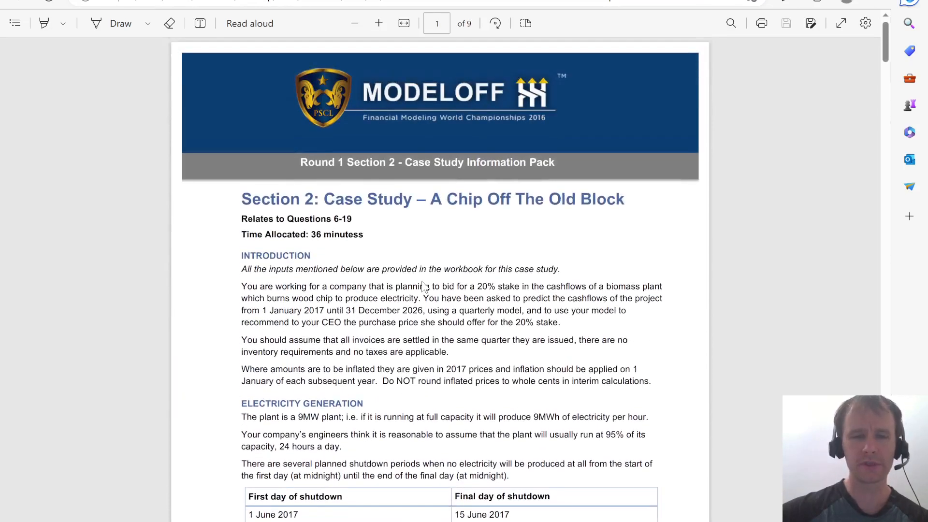
Switch to the Excel workbook and examine the Assumptions sheet, especially the inflation rates in rows 34 to 37
{"action": "key", "text": "alt+Tab"}
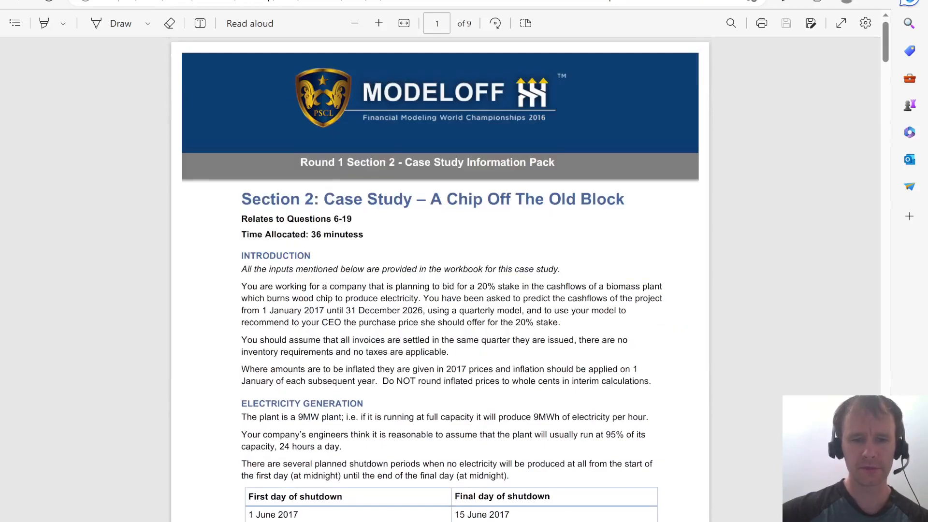
{"action": "scroll", "coordinate": [377, 296], "scroll_direction": "down", "scroll_amount": 14}
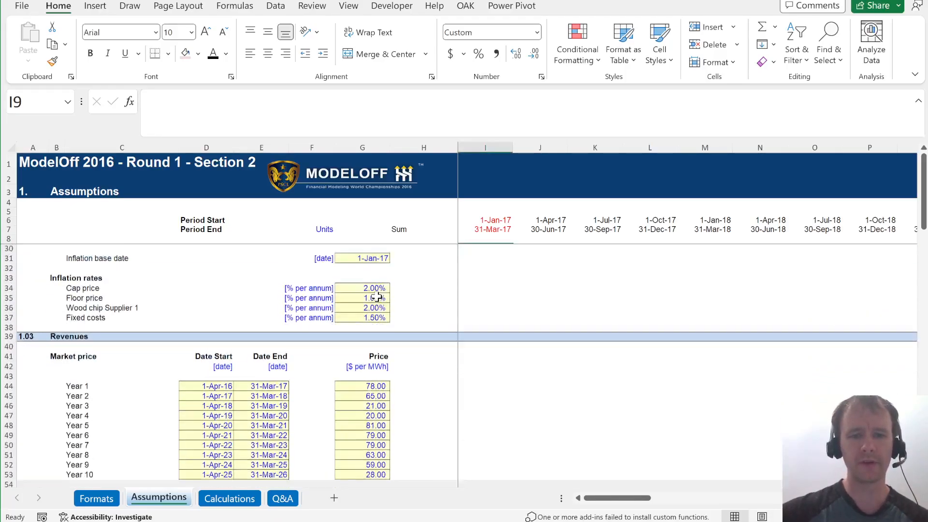
{"action": "scroll", "coordinate": [376, 297], "scroll_direction": "down", "scroll_amount": 7}
{"action": "scroll", "coordinate": [376, 296], "scroll_direction": "up", "scroll_amount": 20}
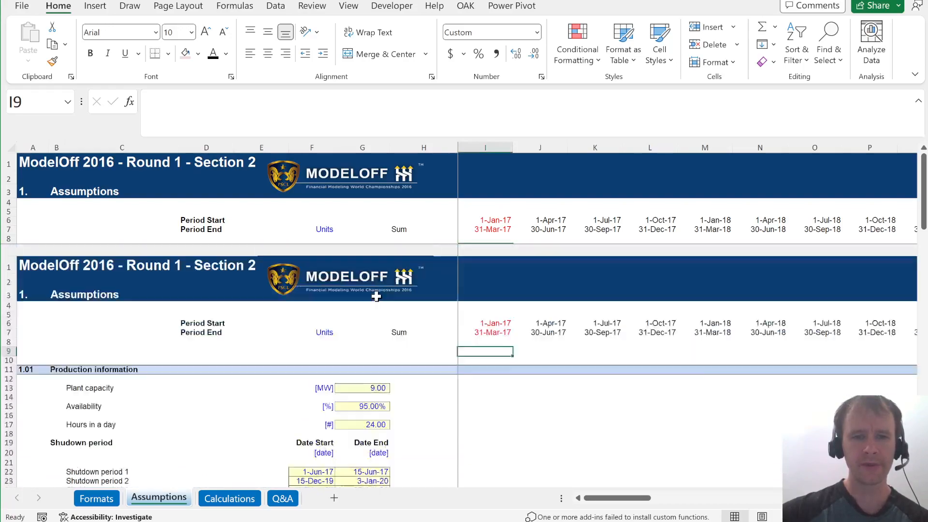
{"action": "scroll", "coordinate": [377, 296], "scroll_direction": "down", "scroll_amount": 1}
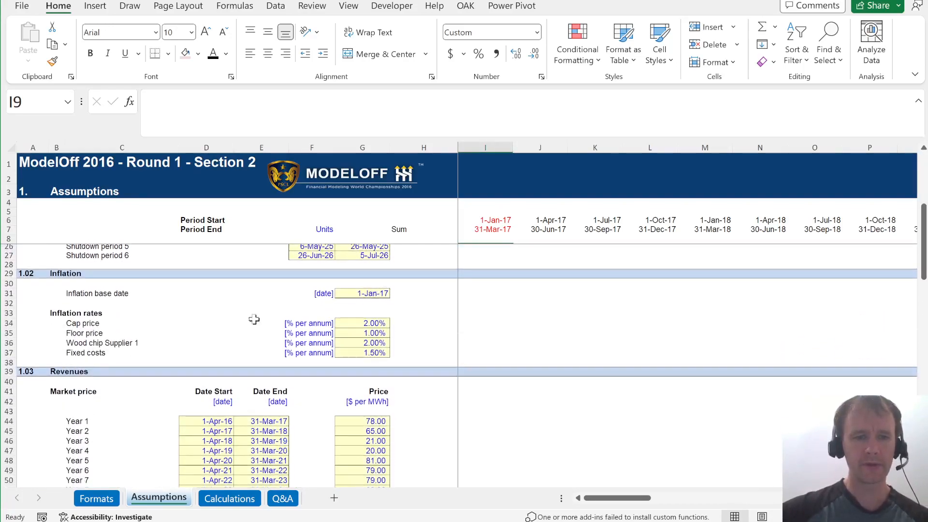
{"action": "left_click", "coordinate": [340, 325]}
{"action": "key", "text": "shift+space"}
{"action": "key", "text": "shift+Down"}
{"action": "key", "text": "shift+Down"}
{"action": "key", "text": "shift+Down"}
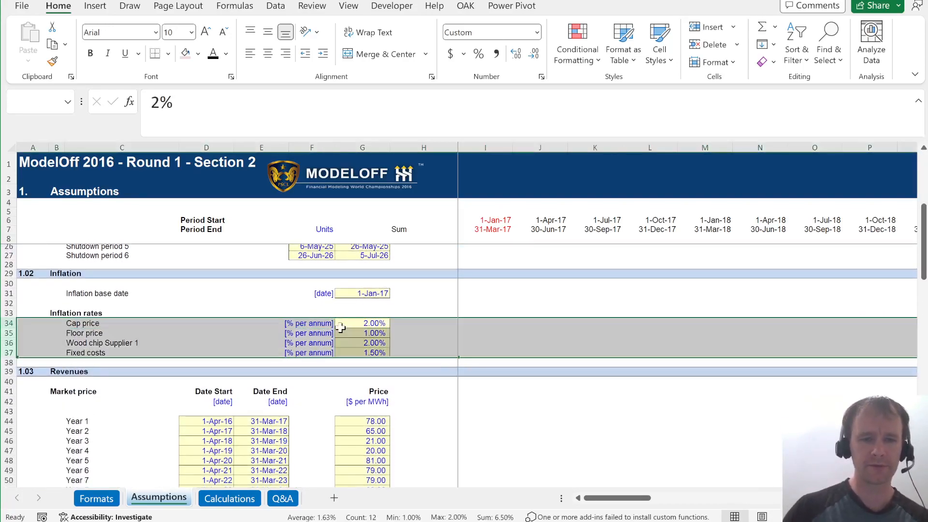
Enter the heading "Indices" in cell B13 of the Calculations sheet
{"action": "key", "text": "ctrl+Page_Down"}
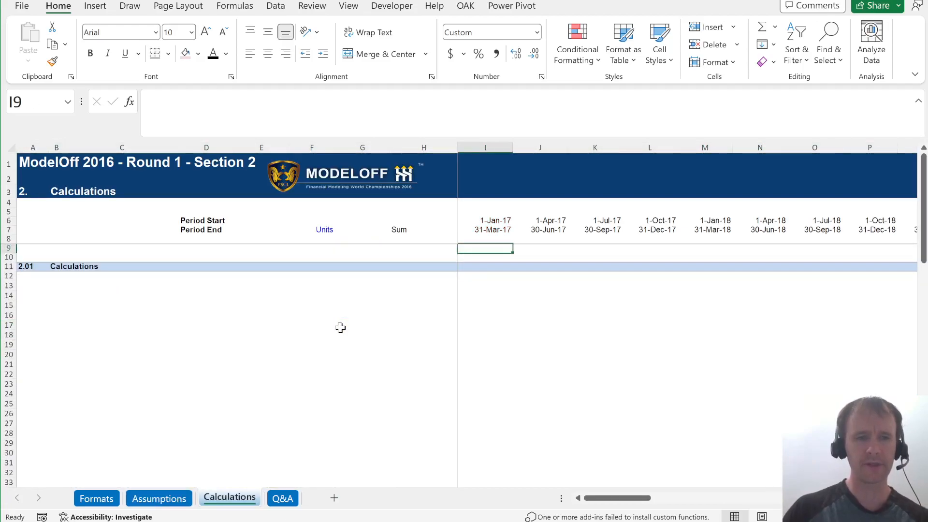
{"action": "left_click", "coordinate": [56, 266]}
{"action": "key", "text": "Down"}
{"action": "key", "text": "Down"}
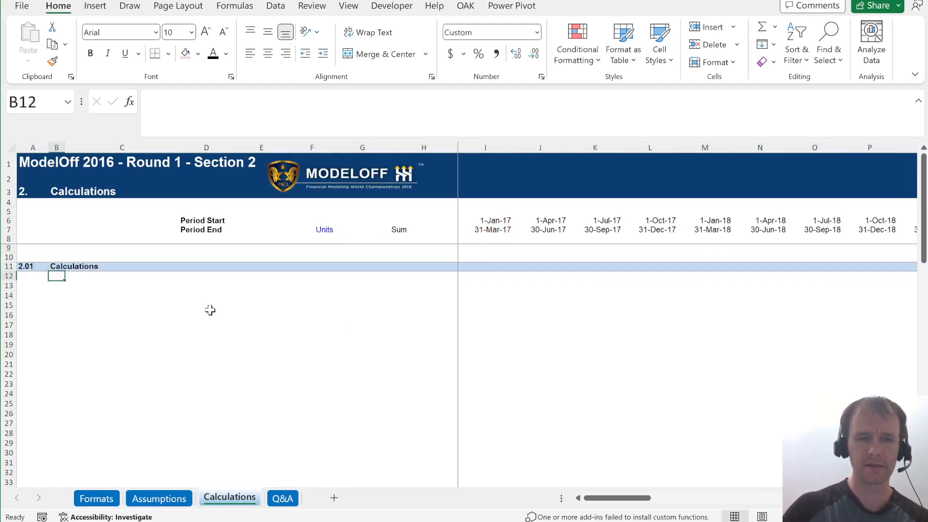
{"action": "key", "text": "Left"}
{"action": "key", "text": "Right"}
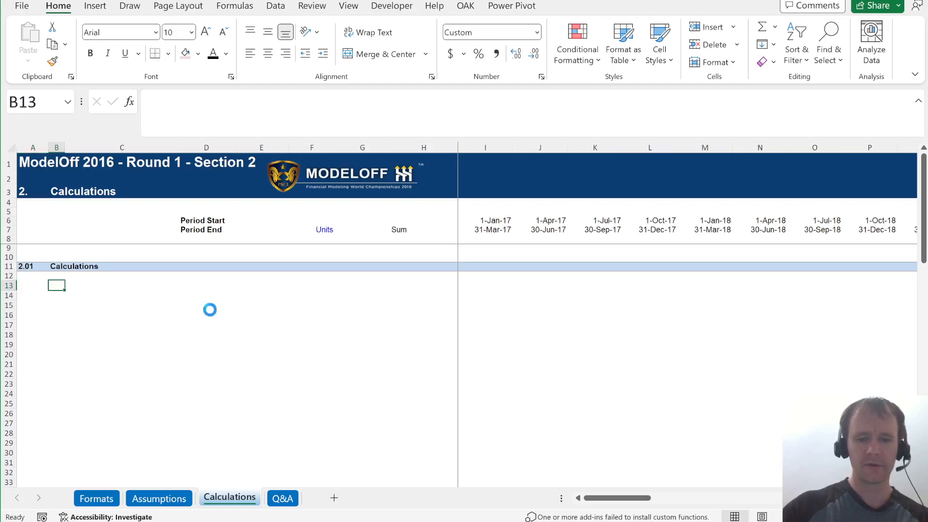
{"action": "type", "text": "Indices"}
{"action": "key", "text": "Return"}
Link the row labels from C14 down to the four inflation rate labels starting at Assumptions!C34
{"action": "key", "text": "Right"}
{"action": "type", "text": "="}
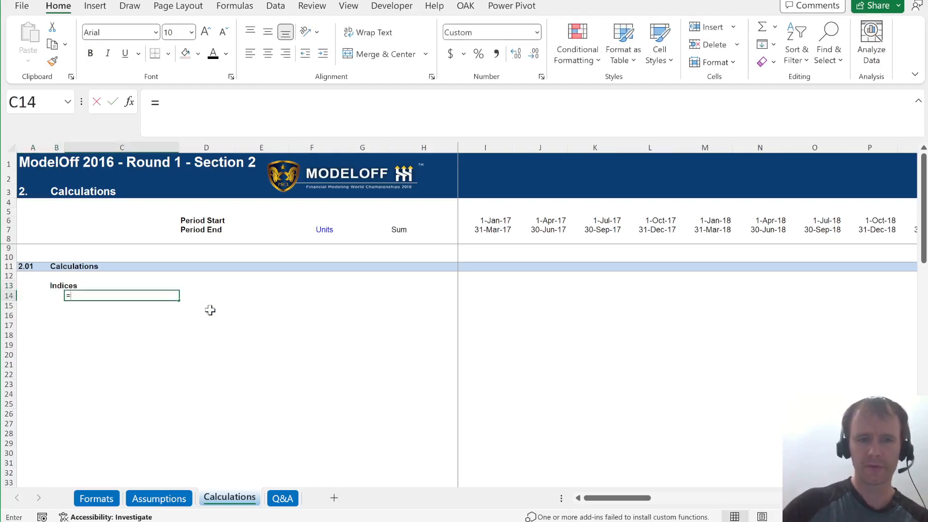
{"action": "key", "text": "ctrl+Page_Up"}
{"action": "left_click", "coordinate": [80, 323]}
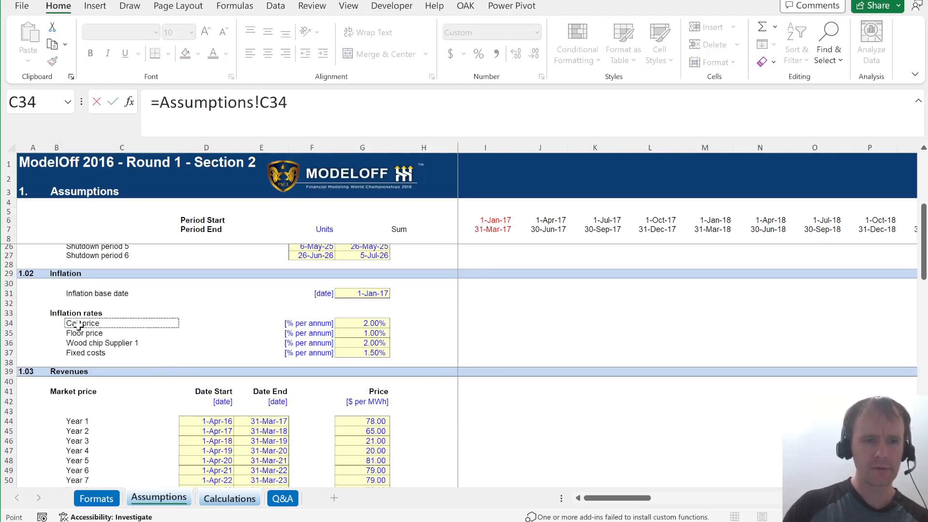
{"action": "key", "text": "ctrl+shift+Down"}
{"action": "key", "text": "Return"}
Fill the first-quarter cells I14:I17 of all four indices with the starting value 1
{"action": "key", "text": "Up"}
{"action": "key", "text": "Right"}
{"action": "key", "text": "Right"}
{"action": "key", "text": "Right"}
{"action": "key", "text": "Right"}
{"action": "key", "text": "Right"}
{"action": "key", "text": "Right"}
{"action": "key", "text": "Right"}
{"action": "key", "text": "Left"}
{"action": "key", "text": "shift+Down"}
{"action": "key", "text": "shift+Down"}
{"action": "key", "text": "shift+Down"}
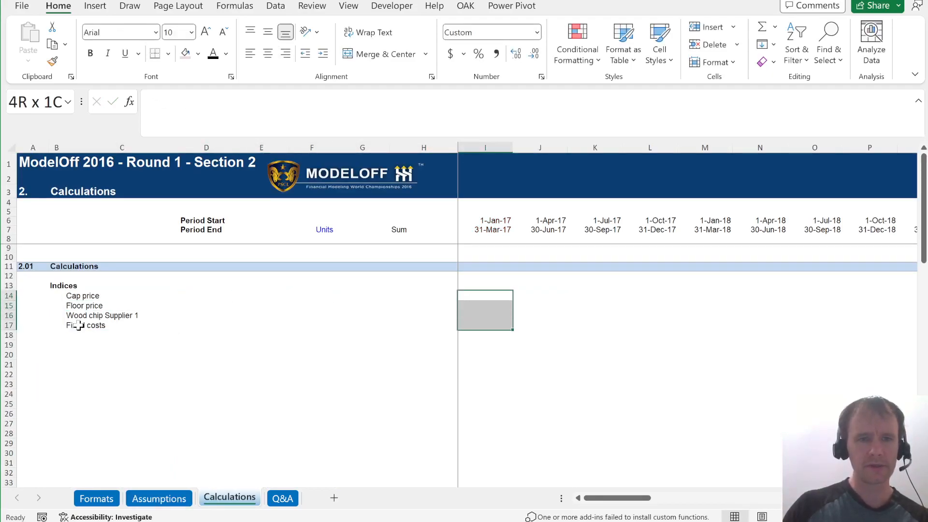
{"action": "type", "text": "1"}
{"action": "key", "text": "ctrl+Return"}
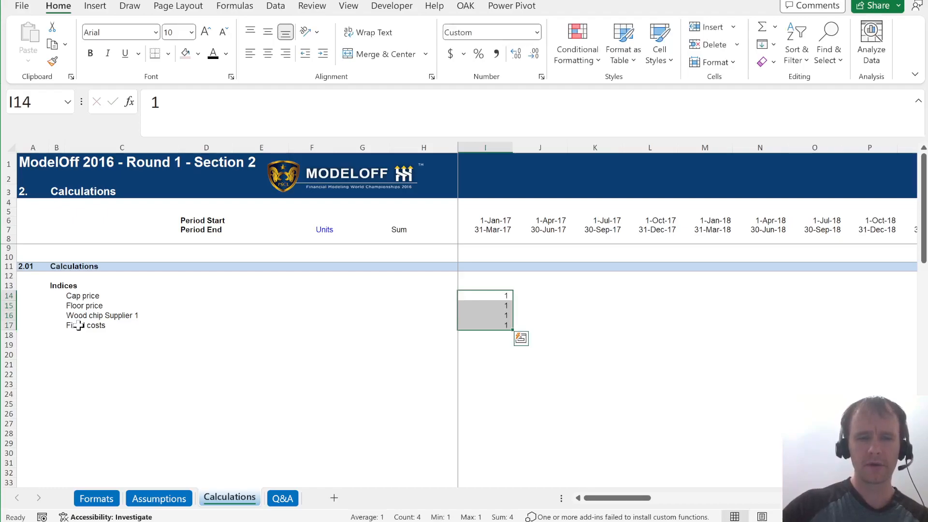
{"action": "key", "text": "alt+h"}
{"action": "key", "text": "j"}
{"action": "key", "text": "Return"}
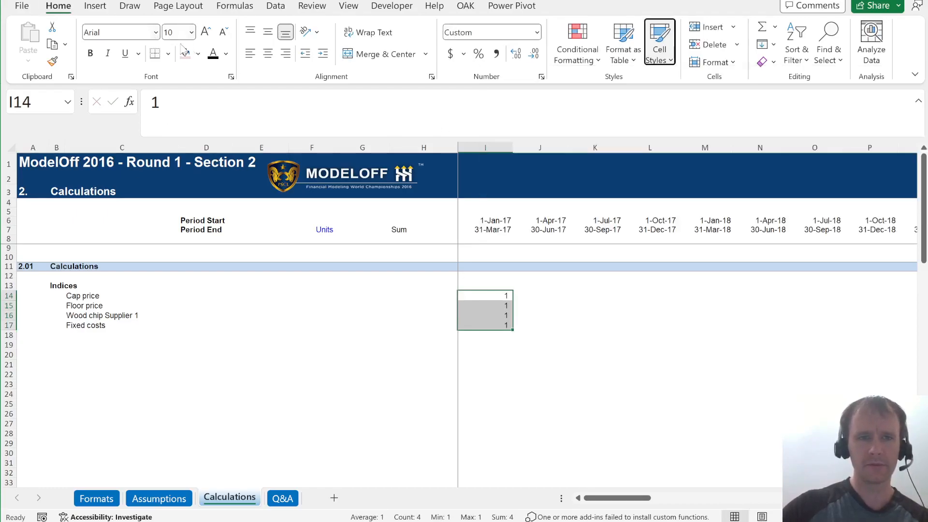
Colour the font of the starting index values in I14:I17 red
{"action": "key", "text": "alt+h"}
{"action": "key", "text": "f"}
{"action": "key", "text": "c"}
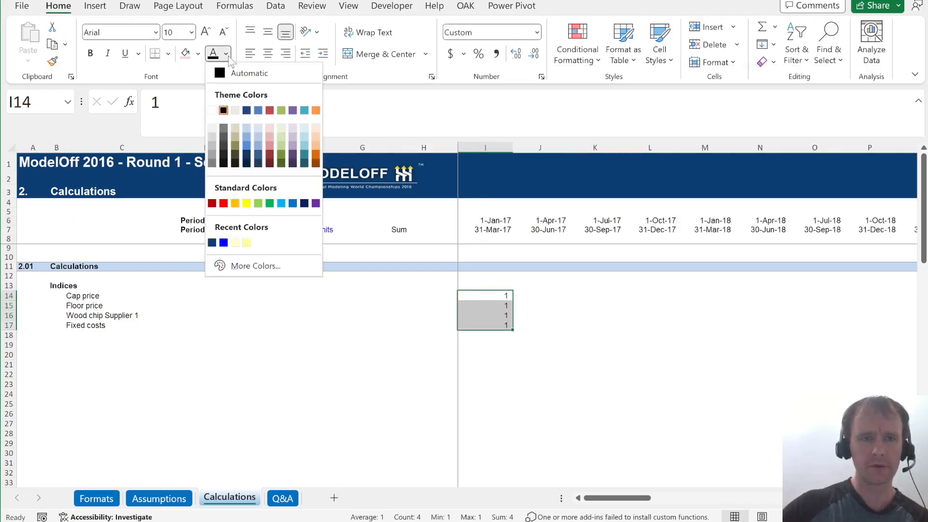
{"action": "left_click", "coordinate": [224, 202]}
Hide all unused columns beyond the final quarter of the timeline on the Calculations sheet
{"action": "key", "text": "ctrl+shift+Right"}
{"action": "key", "text": "Up"}
{"action": "key", "text": "Up"}
{"action": "key", "text": "Up"}
{"action": "key", "text": "Up"}
{"action": "key", "text": "Up"}
{"action": "key", "text": "Up"}
{"action": "key", "text": "Up"}
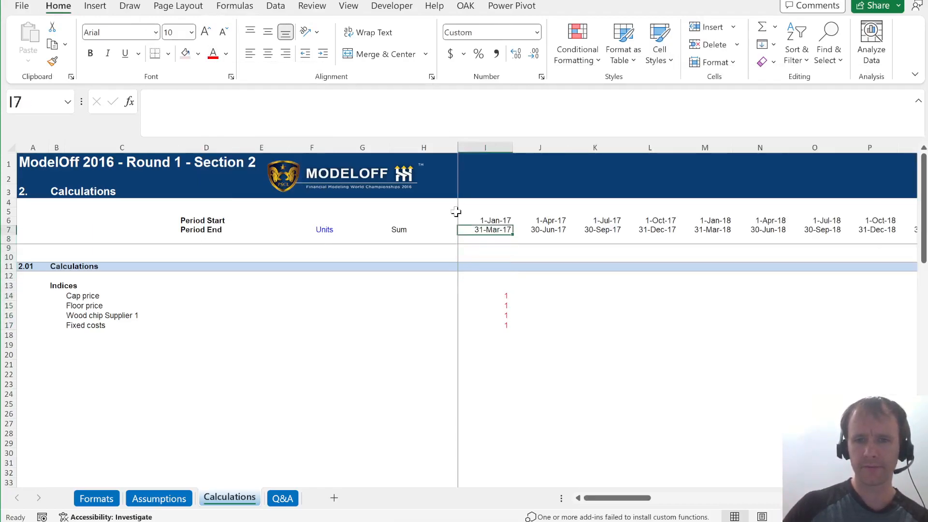
{"action": "key", "text": "ctrl+Right"}
{"action": "key", "text": "Right"}
{"action": "key", "text": "ctrl+shift+Right"}
{"action": "key", "text": "ctrl+0"}
{"action": "key", "text": "Left"}
{"action": "key", "text": "ctrl+Left"}
{"action": "key", "text": "Right"}
Format the four index rows from I14:I17 across the timeline as Number with two decimal places
{"action": "key", "text": "Down"}
{"action": "key", "text": "Down"}
{"action": "key", "text": "Down"}
{"action": "key", "text": "Down"}
{"action": "key", "text": "Down"}
{"action": "key", "text": "Down"}
{"action": "key", "text": "Down"}
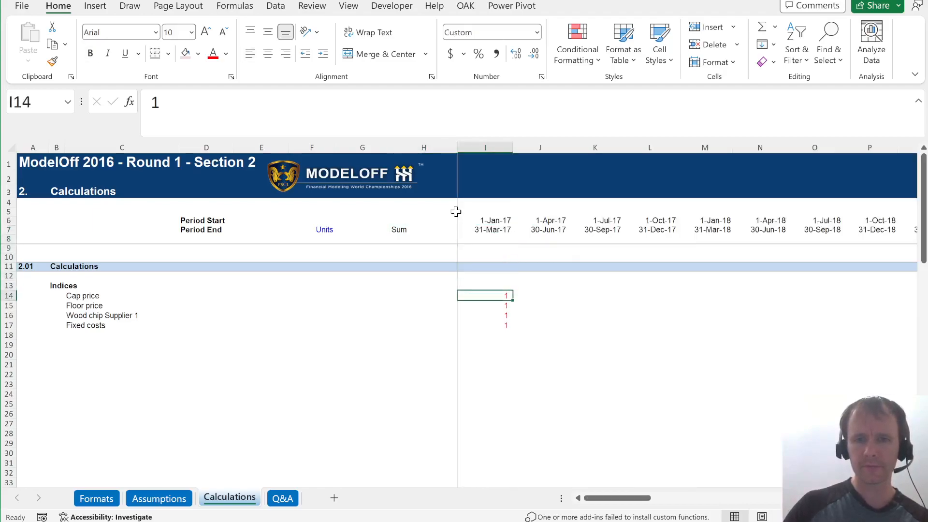
{"action": "key", "text": "ctrl+shift+Down"}
{"action": "key", "text": "ctrl+shift+Right"}
{"action": "key", "text": "shift+BackSpace"}
{"action": "key", "text": "Right"}
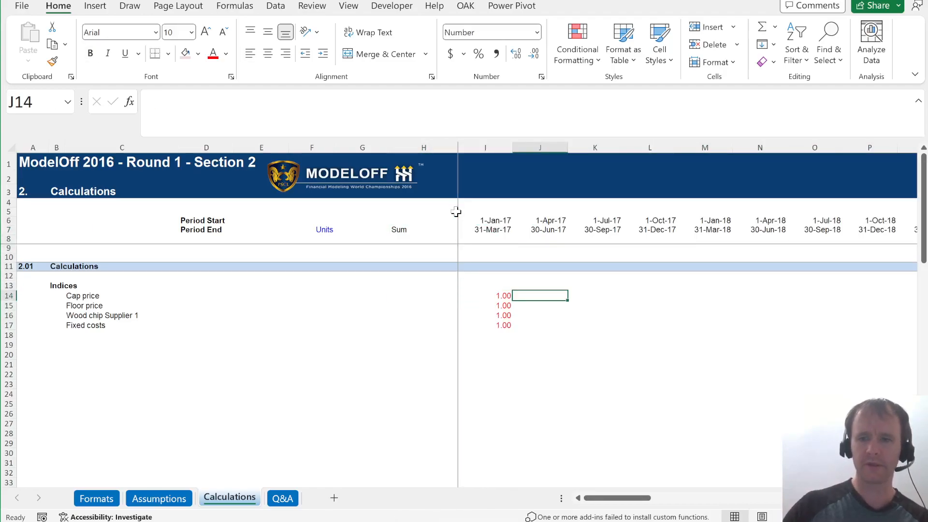
Begin an IF formula in J14 on the Calculations sheet that tests whether the month of period start J$6 equals 1
{"action": "type", "text": "=if"}
{"action": "key", "text": "Tab"}
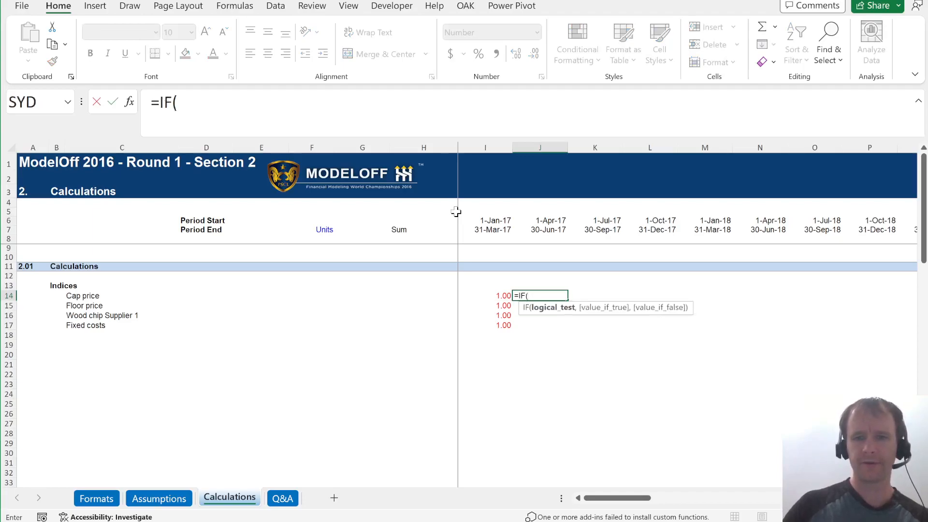
{"action": "type", "text": "mon"}
{"action": "key", "text": "Tab"}
{"action": "key", "text": "Up"}
{"action": "key", "text": "Up"}
{"action": "key", "text": "Up"}
{"action": "key", "text": "Up"}
{"action": "key", "text": "Up"}
{"action": "key", "text": "Up"}
{"action": "key", "text": "Up"}
{"action": "key", "text": "Up"}
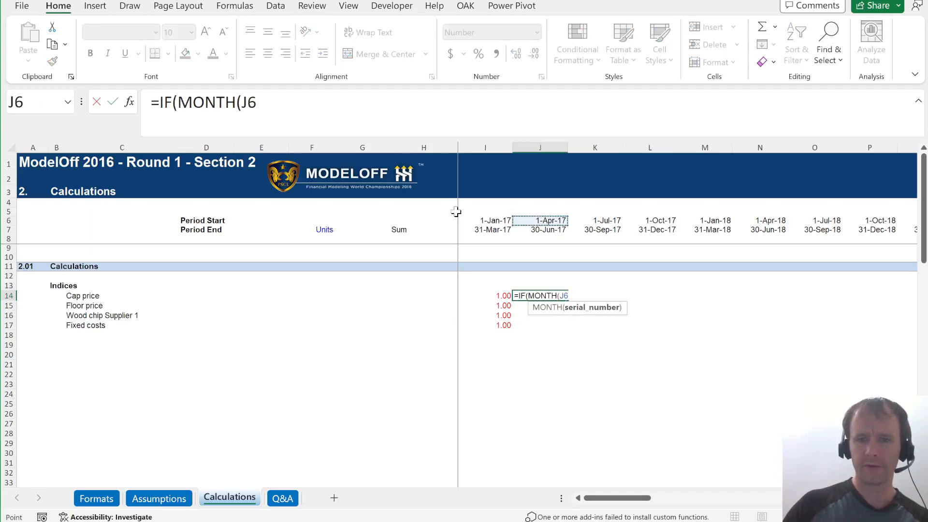
{"action": "key", "text": "F4"}
{"action": "key", "text": "F4"}
{"action": "type", "text": ")= 1,"}
Use the four inflation rates Assumptions!$G$34:$G$37 as the IF's true value and close the function
{"action": "key", "text": "ctrl+Page_Up"}
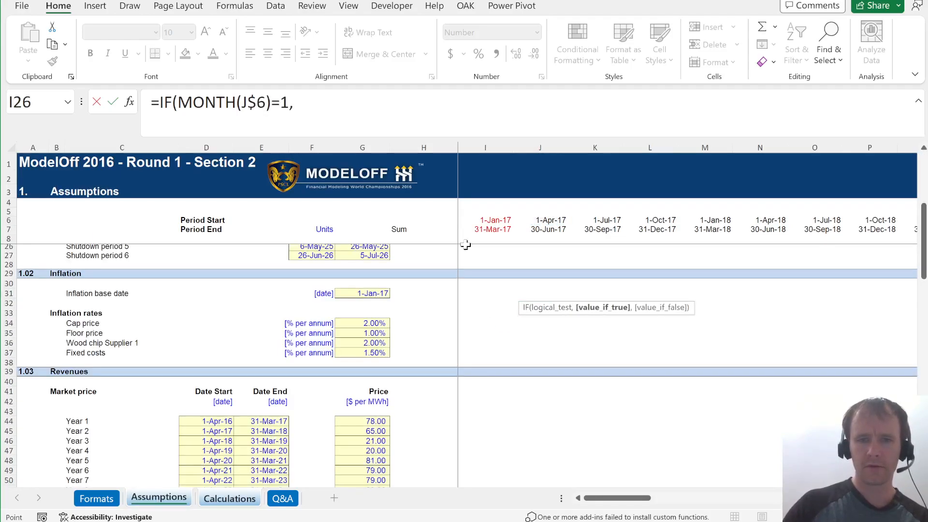
{"action": "left_click", "coordinate": [373, 323]}
{"action": "key", "text": "ctrl+shift+Down"}
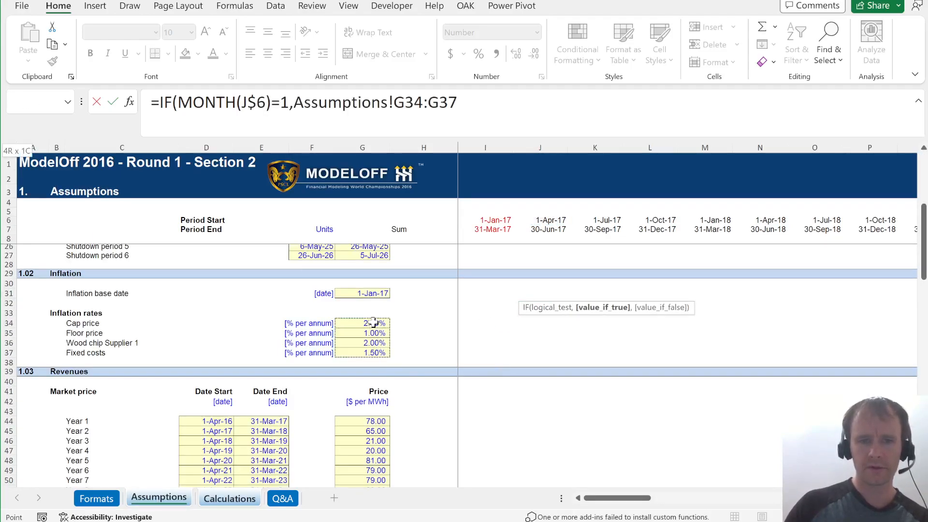
{"action": "key", "text": "F4"}
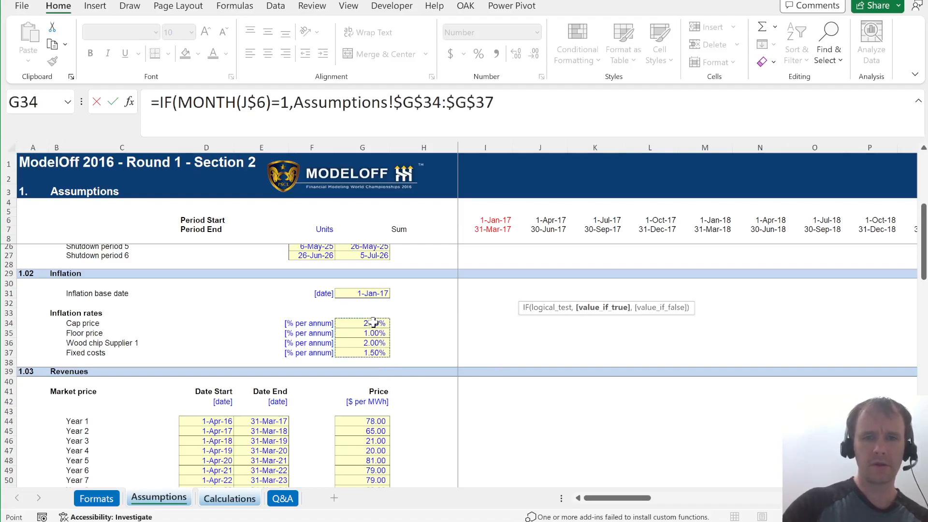
{"action": "type", "text": ")"}
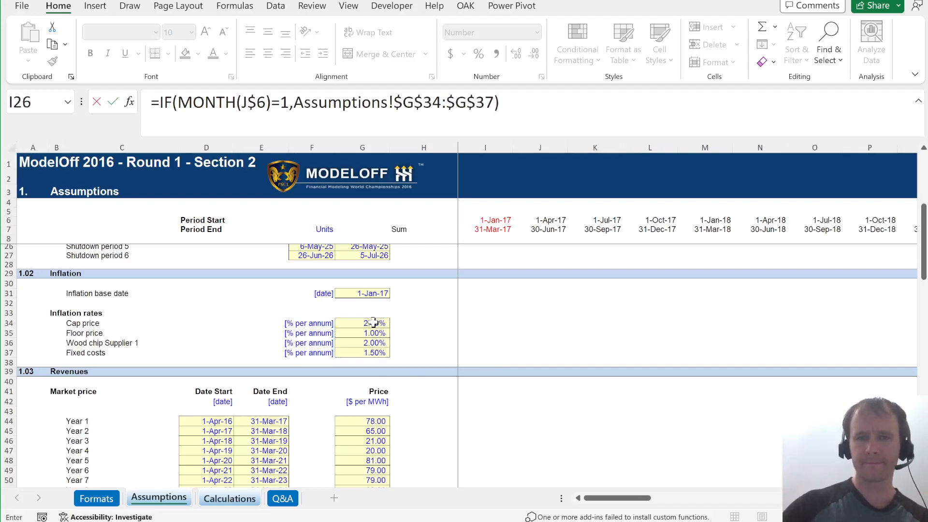
Wrap the IF in a growth factor so that the formula reads (1+IF(...))
{"action": "left_click", "coordinate": [157, 107]}
{"action": "type", "text": "(1+"}
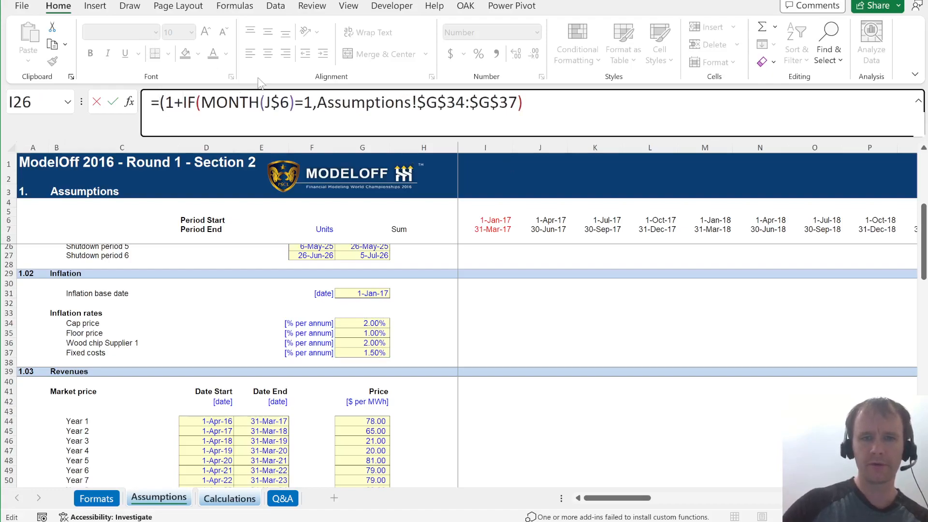
{"action": "left_click", "coordinate": [519, 107]}
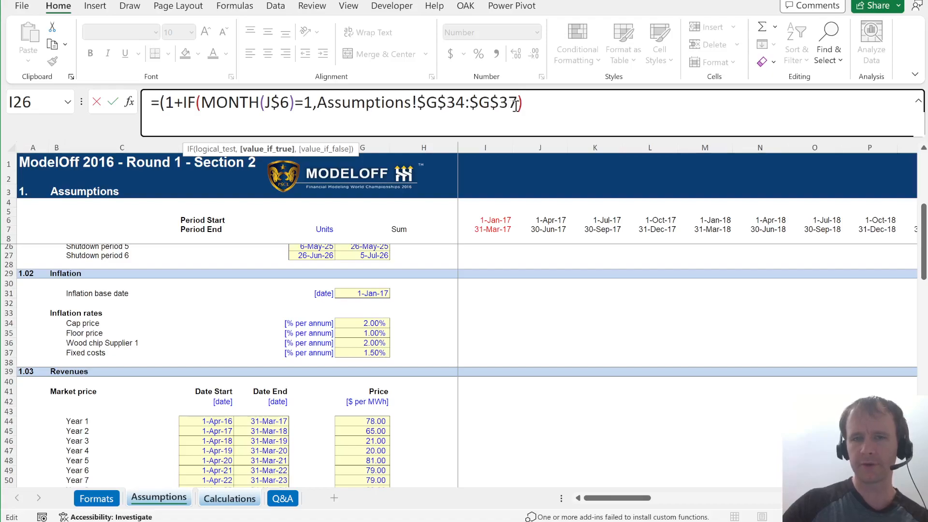
{"action": "left_click", "coordinate": [541, 104]}
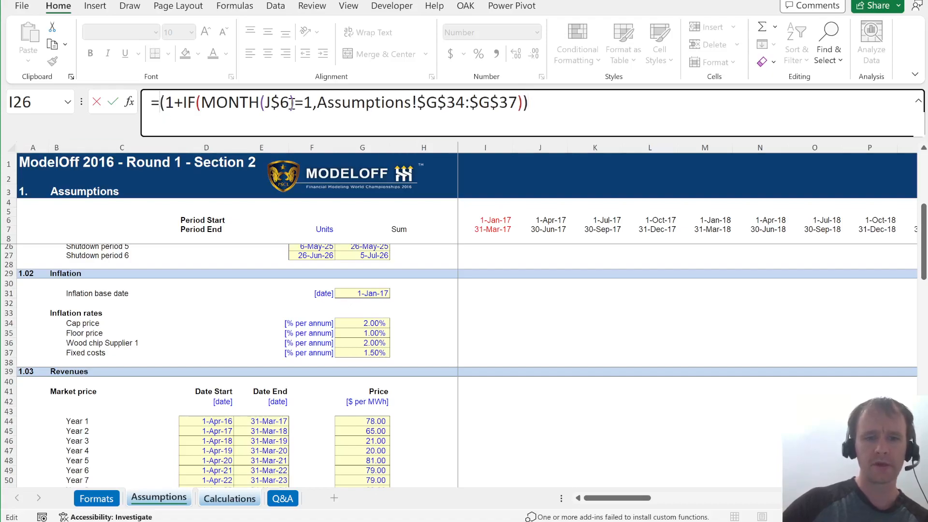
Put the previous quarter's index range I14:I17 in front of the growth factor and commit the formula in J14
{"action": "key", "text": "ctrl+Page_Down"}
{"action": "left_click_drag", "start_coordinate": [502, 294], "coordinate": [502, 325]}
{"action": "left_click", "coordinate": [252, 94]}
{"action": "key", "text": "ctrl+shift+Left"}
{"action": "key", "text": "BackSpace"}
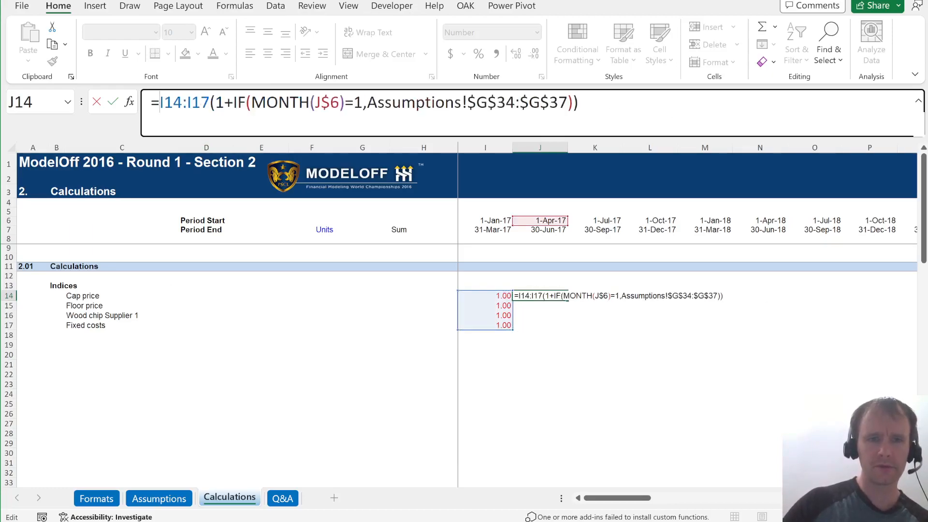
{"action": "key", "text": "Return"}
{"action": "key", "text": "Up"}
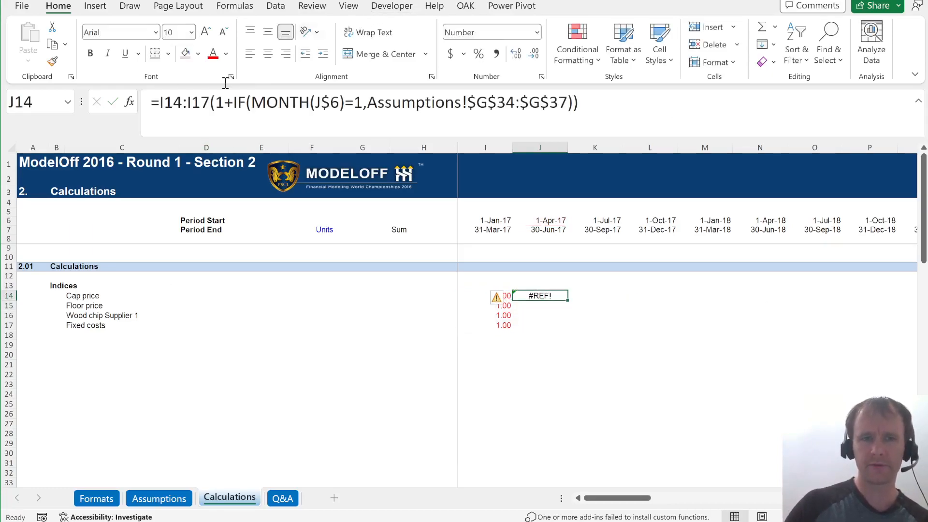
Correct the J14 formula by adding the multiplication sign between I14:I17 and the growth factor
{"action": "left_click", "coordinate": [204, 98]}
{"action": "type", "text": "*"}
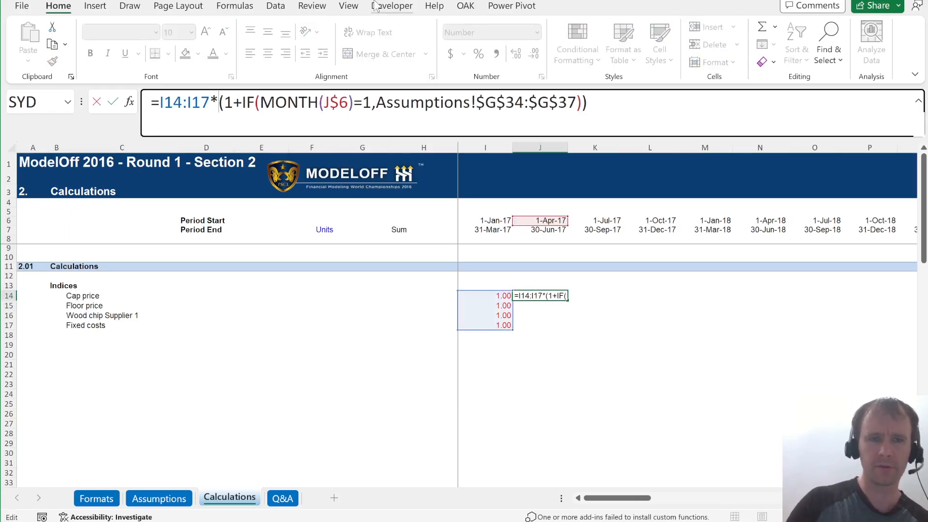
{"action": "key", "text": "Return"}
Fill the index formula from J14 across the timeline to the final quarter in column AV
{"action": "key", "text": "Up"}
{"action": "key", "text": "ctrl+shift+Right"}
{"action": "key", "text": "ctrl+r"}
{"action": "key", "text": "shift+BackSpace"}
Check the four index rows across the quarters, including the January step-ups and the final period
{"action": "key", "text": "Right"}
{"action": "key", "text": "Right"}
{"action": "key", "text": "Right"}
{"action": "key", "text": "Right"}
{"action": "key", "text": "Left"}
{"action": "key", "text": "Right"}
{"action": "key", "text": "Right"}
{"action": "key", "text": "Right"}
{"action": "key", "text": "Right"}
{"action": "key", "text": "Right"}
{"action": "key", "text": "Left"}
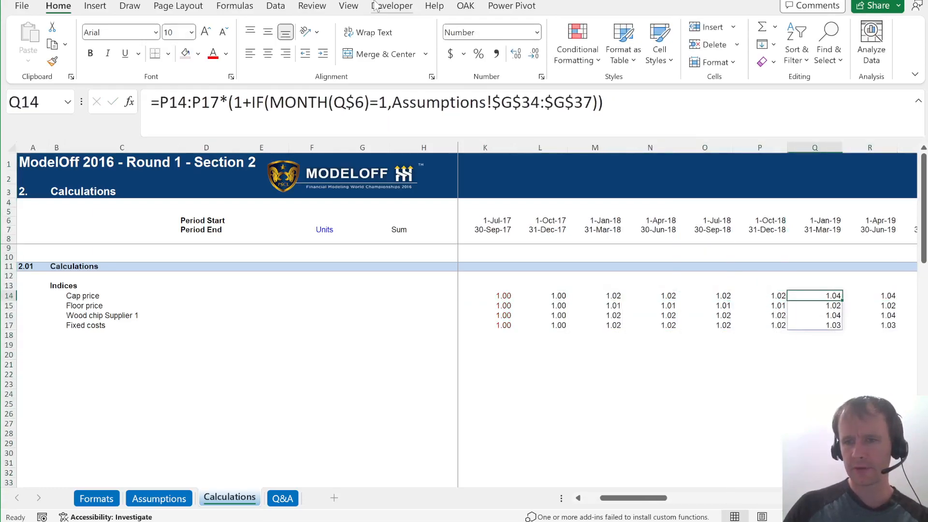
{"action": "key", "text": "ctrl+space"}
{"action": "key", "text": "ctrl+Right"}
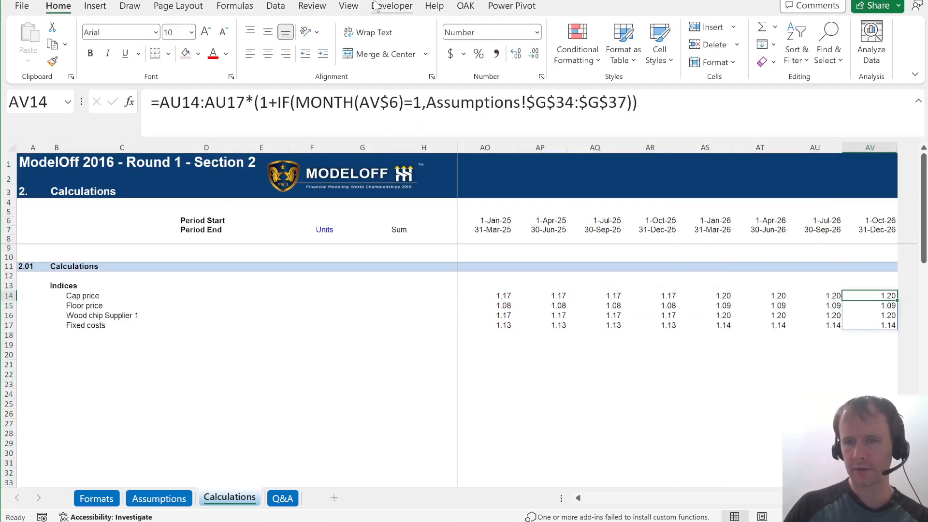
{"action": "key", "text": "ctrl+Left"}
{"action": "key", "text": "Left"}
{"action": "key", "text": "Left"}
{"action": "key", "text": "ctrl+Left"}
{"action": "key", "text": "Down"}
{"action": "key", "text": "Down"}
{"action": "key", "text": "Down"}
{"action": "key", "text": "Left"}
{"action": "key", "text": "Down"}
{"action": "key", "text": "Down"}
Review the production information on the Assumptions sheet, including plant capacity, availability, hours and the shutdown start and end dates
{"action": "key", "text": "ctrl+Page_Up"}
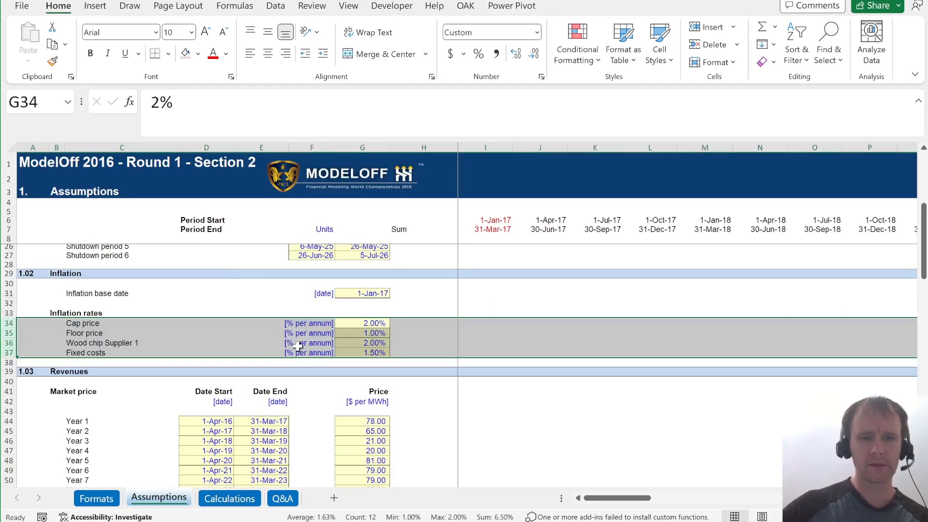
{"action": "scroll", "coordinate": [300, 346], "scroll_direction": "up", "scroll_amount": 6}
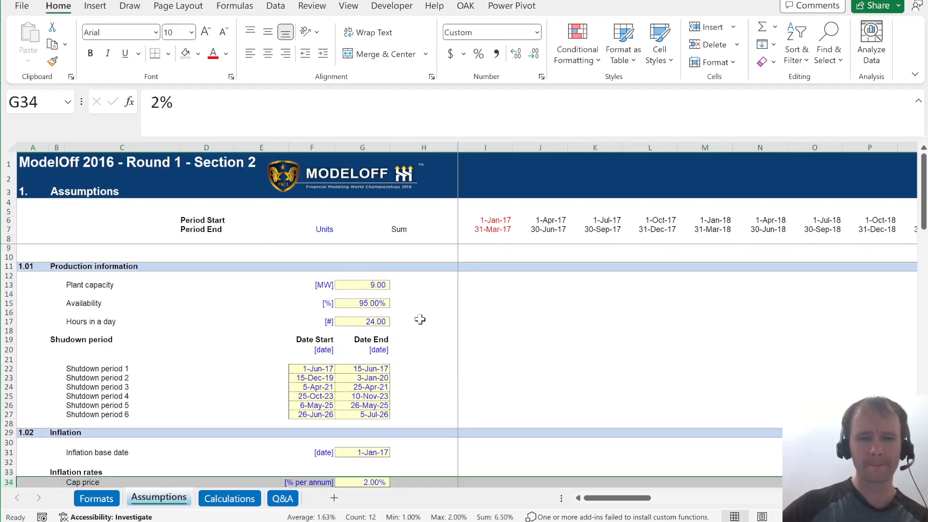
{"action": "left_click", "coordinate": [362, 286]}
{"action": "key", "text": "Down"}
{"action": "key", "text": "Down"}
{"action": "key", "text": "Down"}
{"action": "key", "text": "Down"}
{"action": "key", "text": "Down"}
{"action": "key", "text": "Down"}
{"action": "key", "text": "Down"}
{"action": "key", "text": "Down"}
{"action": "key", "text": "Down"}
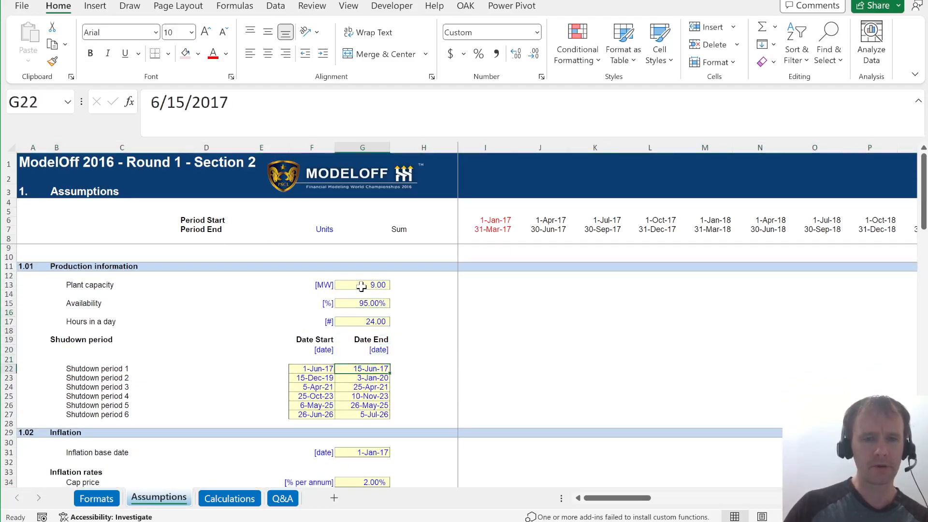
{"action": "key", "text": "Right"}
{"action": "key", "text": "Right"}
{"action": "key", "text": "Right"}
{"action": "key", "text": "Left"}
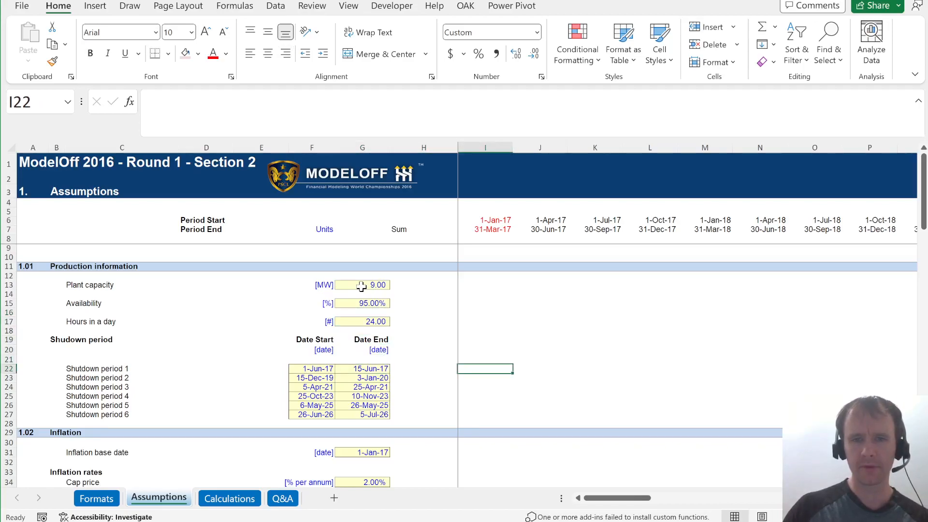
{"action": "key", "text": "Left"}
{"action": "key", "text": "Left"}
{"action": "key", "text": "shift+Left"}
{"action": "key", "text": "ctrl+shift+Down"}
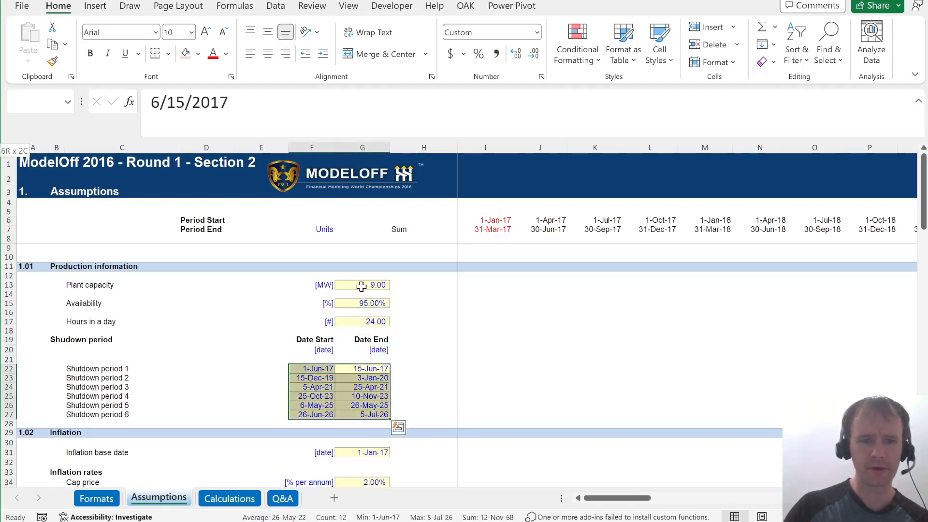
{"action": "key", "text": "Right"}
{"action": "key", "text": "Right"}
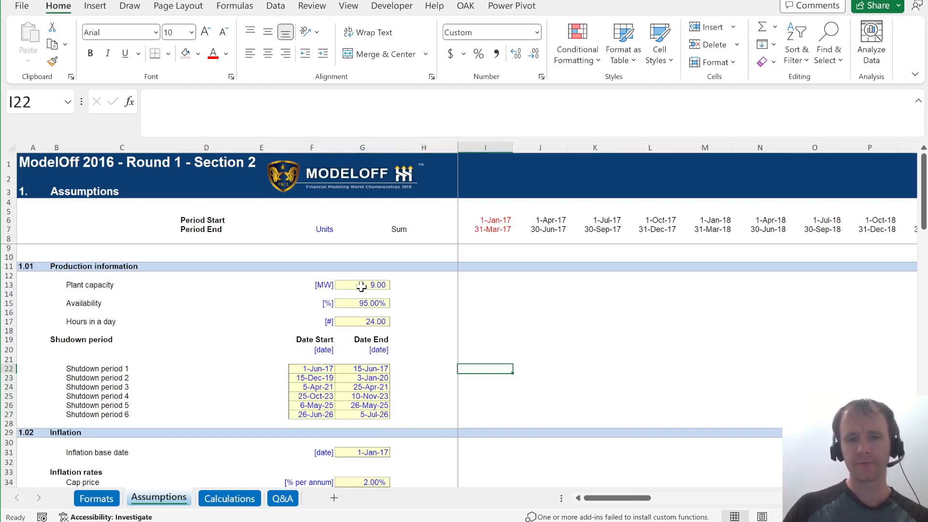
{"action": "key", "text": "Left"}
{"action": "key", "text": "shift+space"}
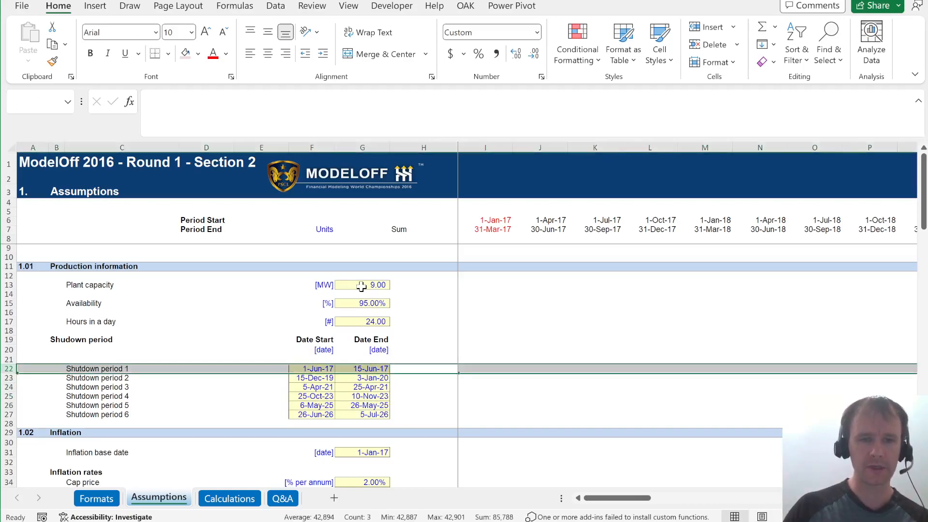
Begin a formula in I22 for shutdown period 1 with the earlier of period end and shutdown end, MIN(I$7,$G22)
{"action": "key", "text": "Right"}
{"action": "type", "text": "="}
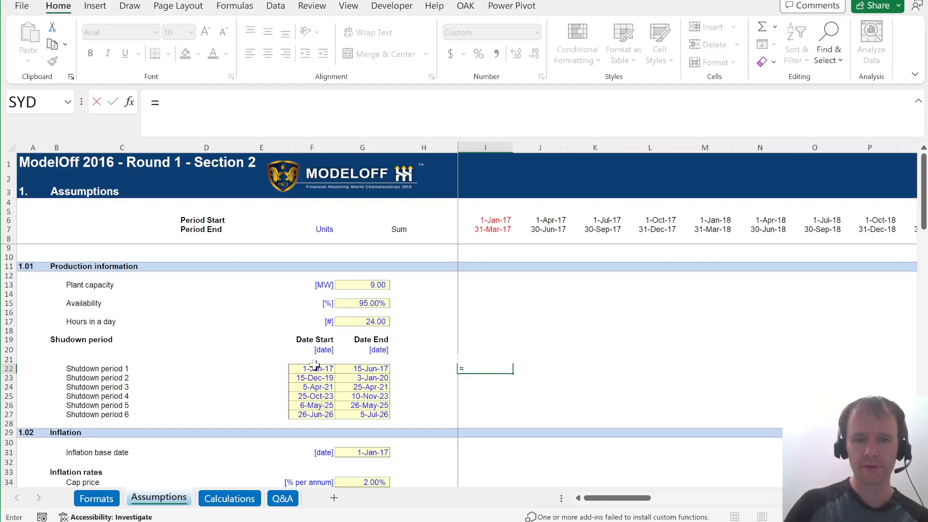
{"action": "type", "text": "max"}
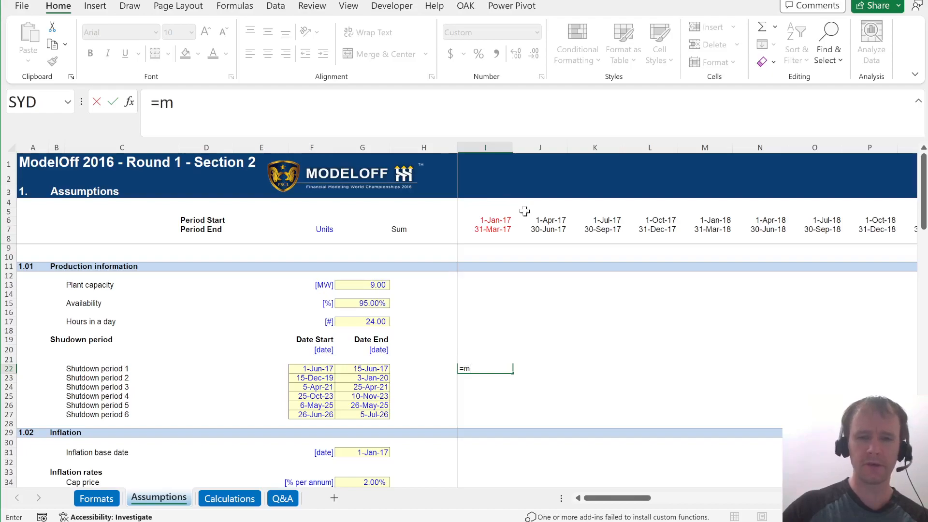
{"action": "key", "text": "Tab"}
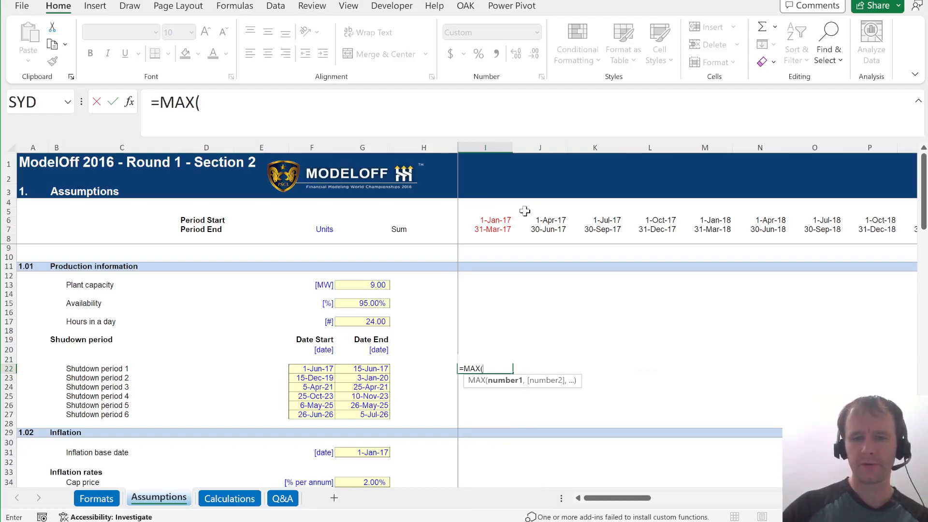
{"action": "key", "text": "BackSpace"}
{"action": "key", "text": "BackSpace"}
{"action": "key", "text": "BackSpace"}
{"action": "type", "text": "in"}
{"action": "key", "text": "Tab"}
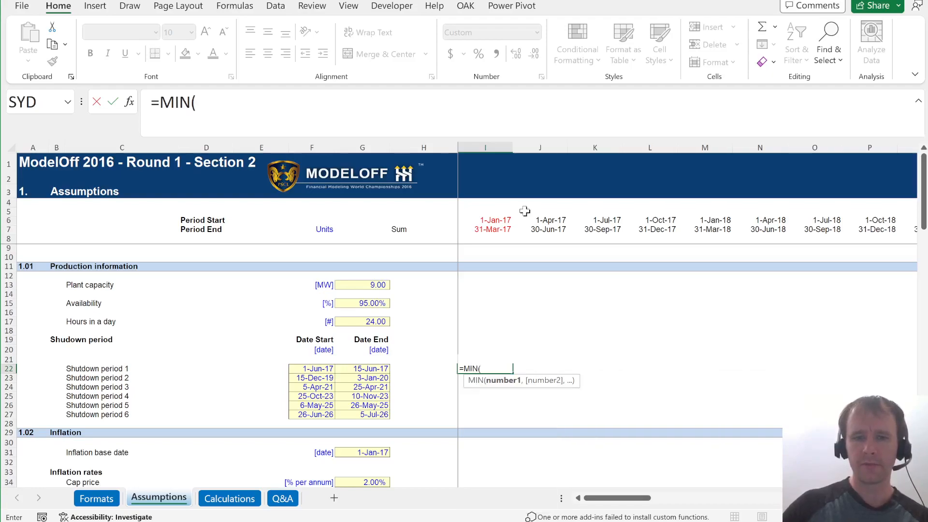
{"action": "left_click", "coordinate": [491, 229]}
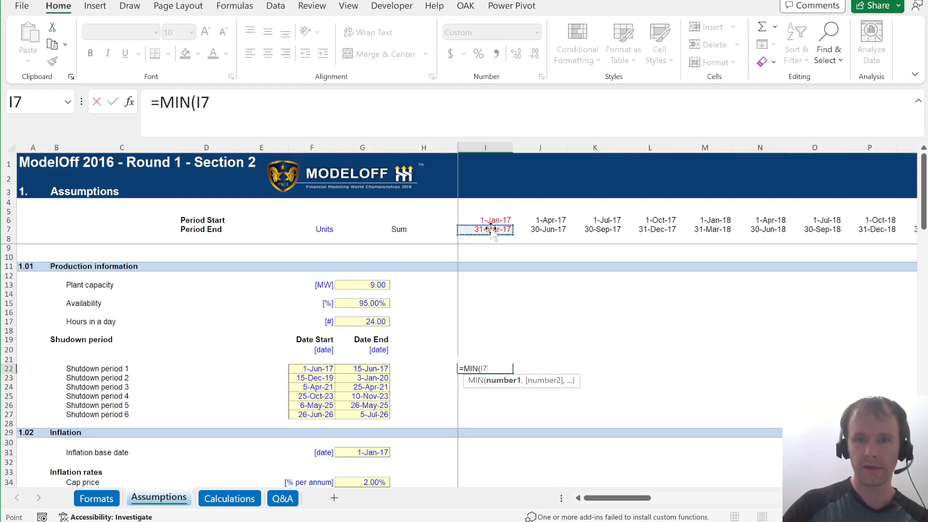
{"action": "key", "text": "F4"}
{"action": "key", "text": "F4"}
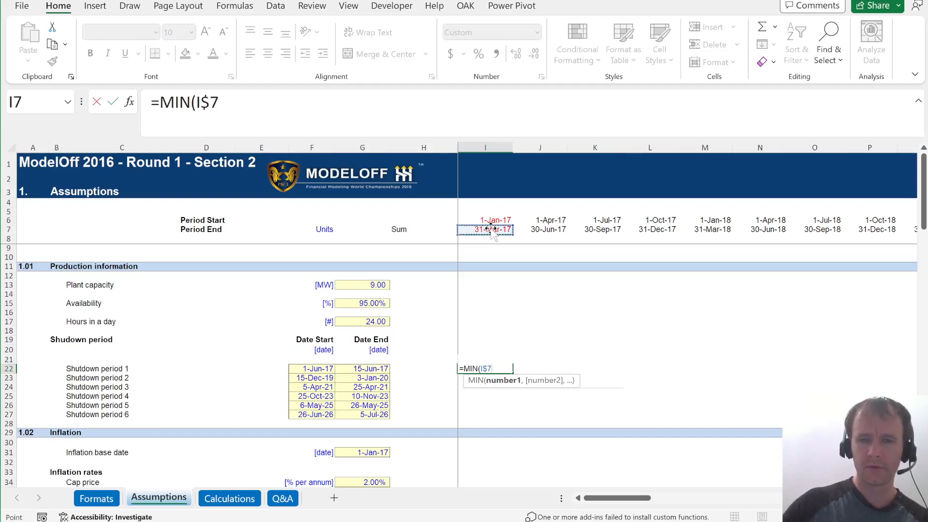
{"action": "type", "text": ","}
{"action": "key", "text": "Left"}
{"action": "key", "text": "Left"}
{"action": "key", "text": "F4"}
{"action": "key", "text": "F4"}
{"action": "key", "text": "F4"}
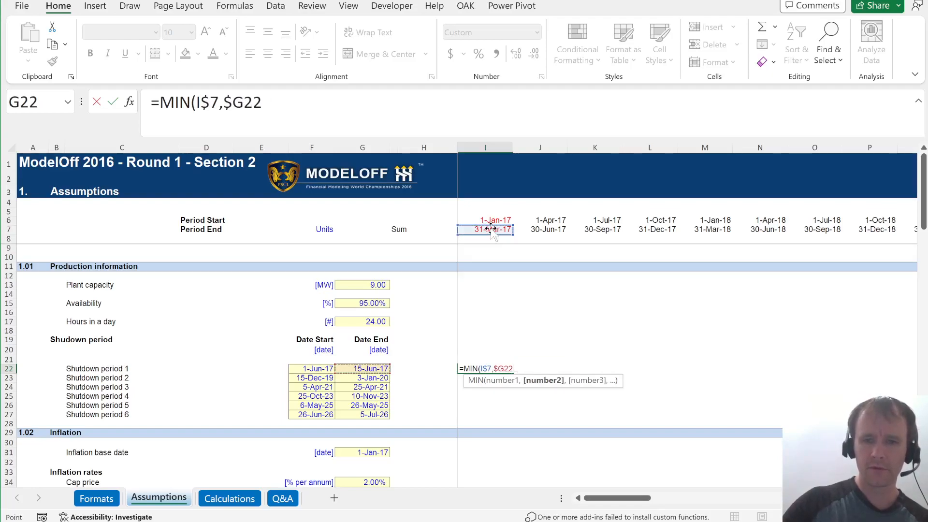
Subtract the later of period start and shutdown start from it and add one day, -MAX(I$6,$F22)+1
{"action": "type", "text": ")-max"}
{"action": "key", "text": "Tab"}
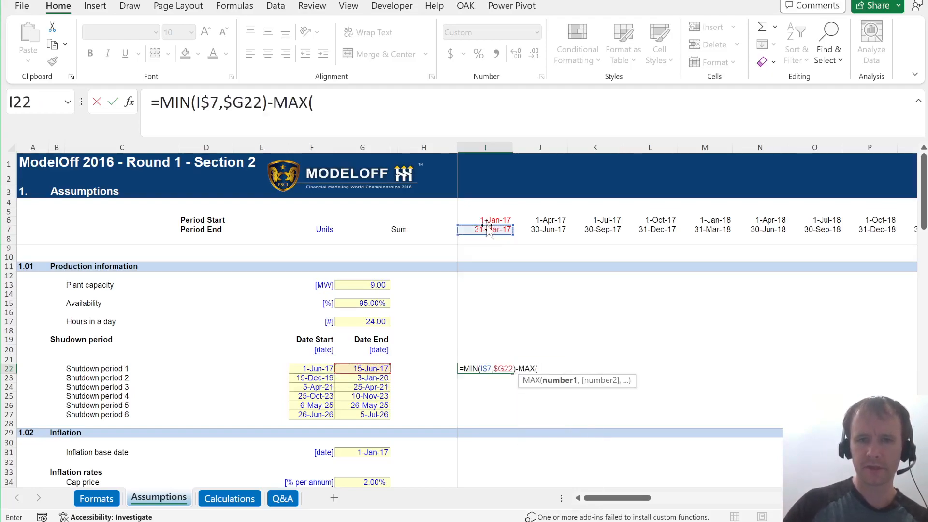
{"action": "left_click", "coordinate": [487, 222]}
{"action": "key", "text": "F4"}
{"action": "key", "text": "F4"}
{"action": "type", "text": ","}
{"action": "key", "text": "Left"}
{"action": "key", "text": "Left"}
{"action": "key", "text": "Left"}
{"action": "key", "text": "F4"}
{"action": "key", "text": "F4"}
{"action": "key", "text": "F4"}
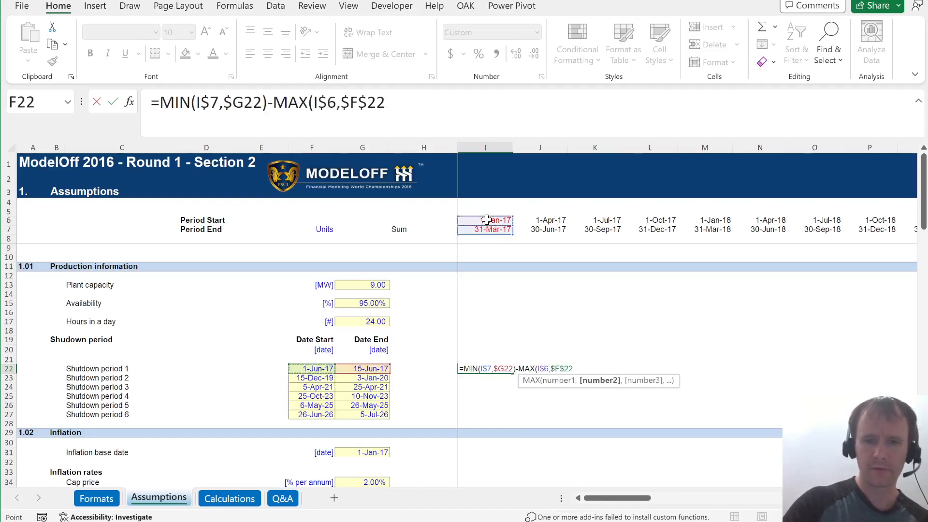
{"action": "type", "text": ")+1"}
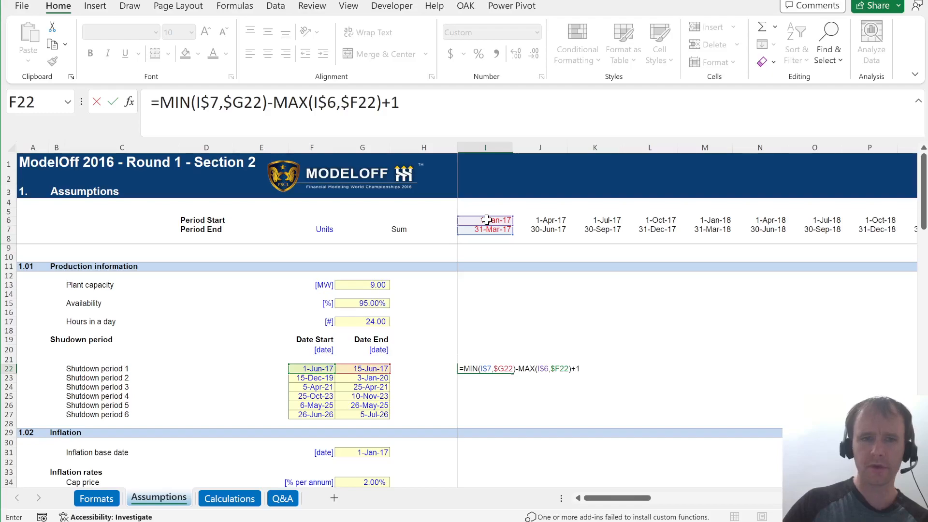
Wrap the I22 shutdown-days calculation in MAX(...,0) to prevent negative days, and commit the formula
{"action": "left_click", "coordinate": [155, 103]}
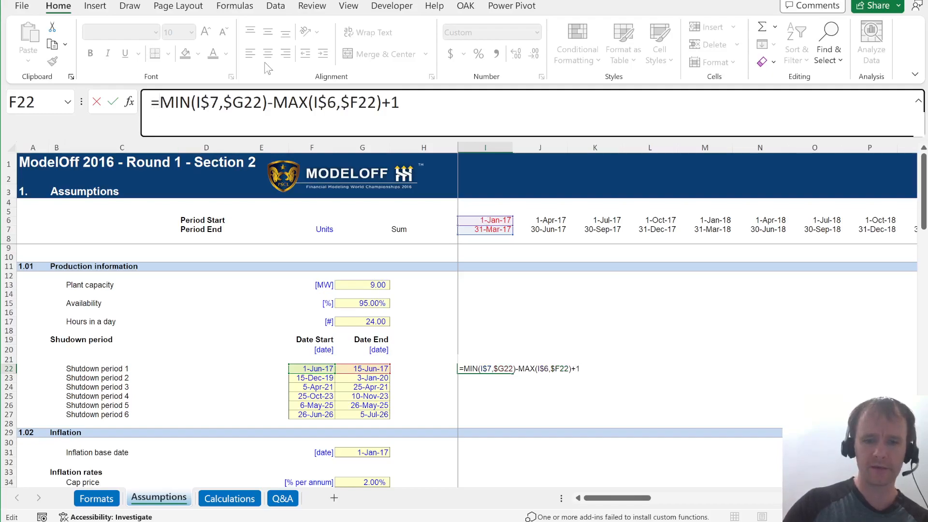
{"action": "type", "text": "MAX("}
{"action": "type", "text": ",0)"}
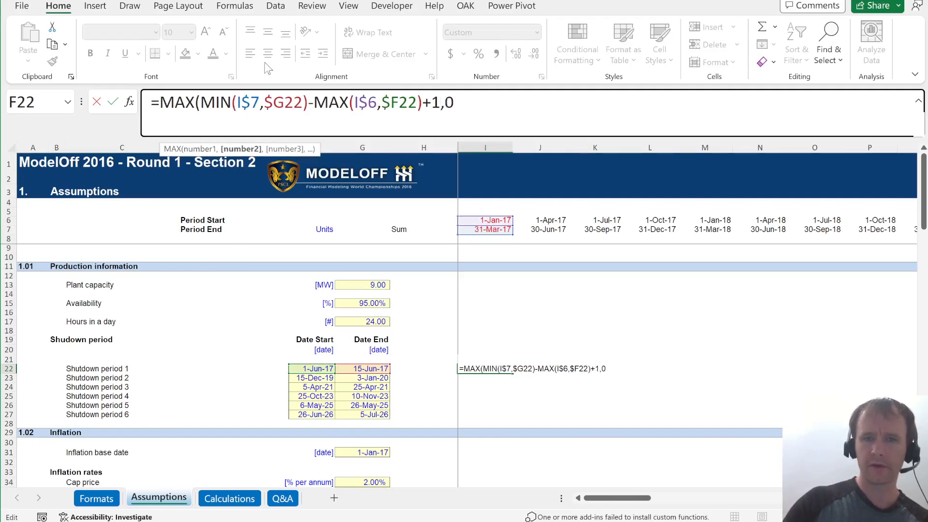
{"action": "key", "text": "ctrl+Return"}
Fill the shutdown-days formula from I22 across to L22, covering the four 2017 quarters
{"action": "key", "text": "shift+Right"}
{"action": "key", "text": "shift+Right"}
{"action": "key", "text": "shift+Right"}
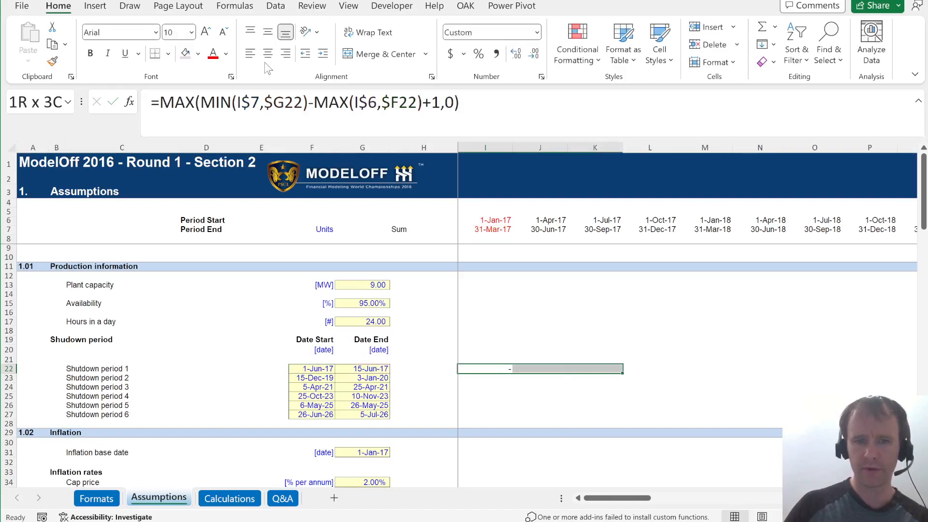
{"action": "key", "text": "ctrl+r"}
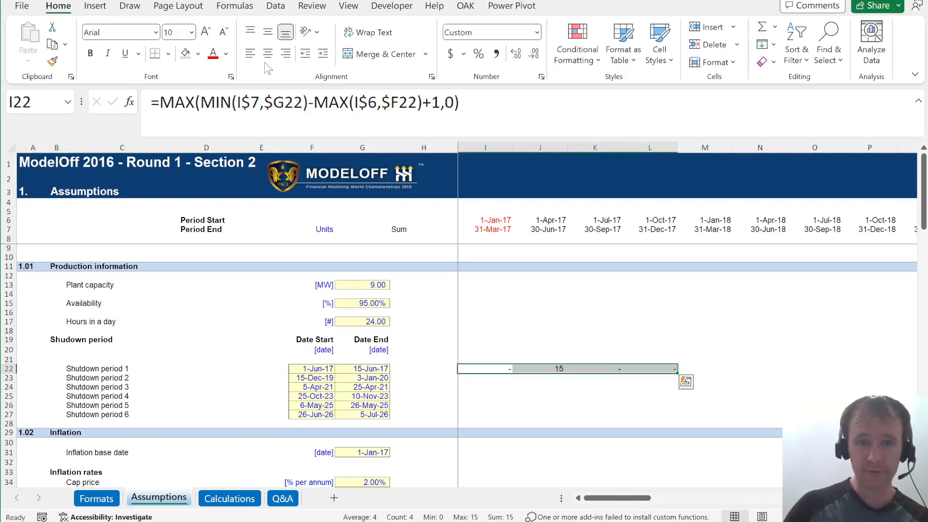
{"action": "key", "text": "Right"}
{"action": "key", "text": "ctrl+space"}
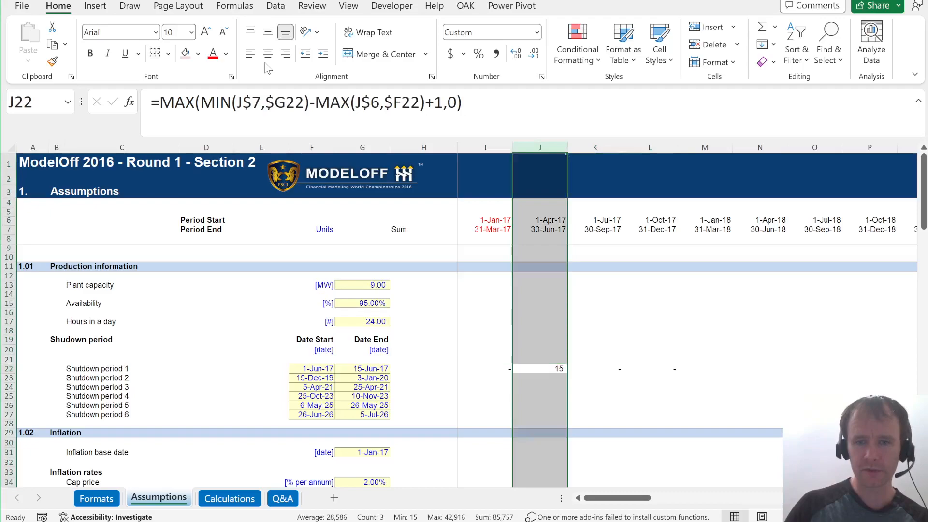
{"action": "key", "text": "Left"}
{"action": "key", "text": "ctrl+shift+Right"}
{"action": "key", "text": "ctrl+shift+Right"}
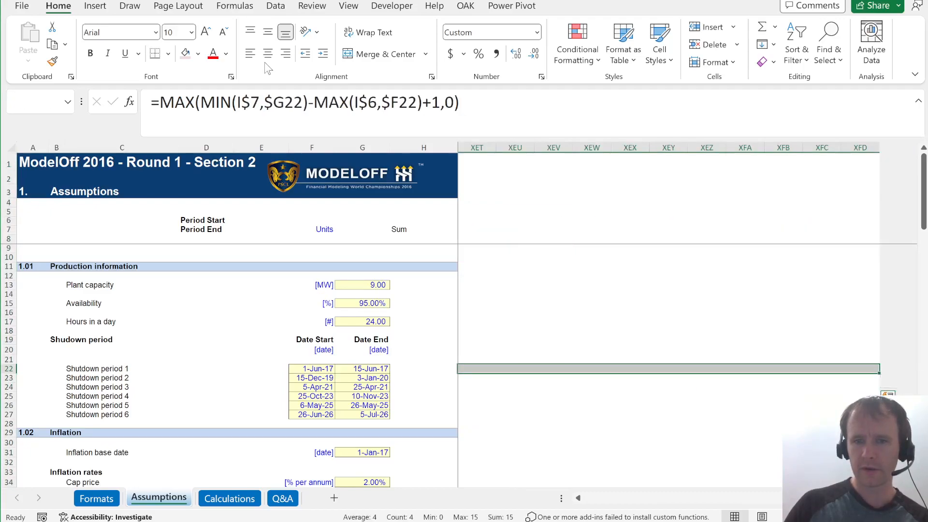
{"action": "key", "text": "ctrl+shift+Left"}
{"action": "key", "text": "ctrl+shift+Left"}
{"action": "key", "text": "ctrl+Up"}
{"action": "key", "text": "ctrl+Right"}
{"action": "key", "text": "ctrl+Right"}
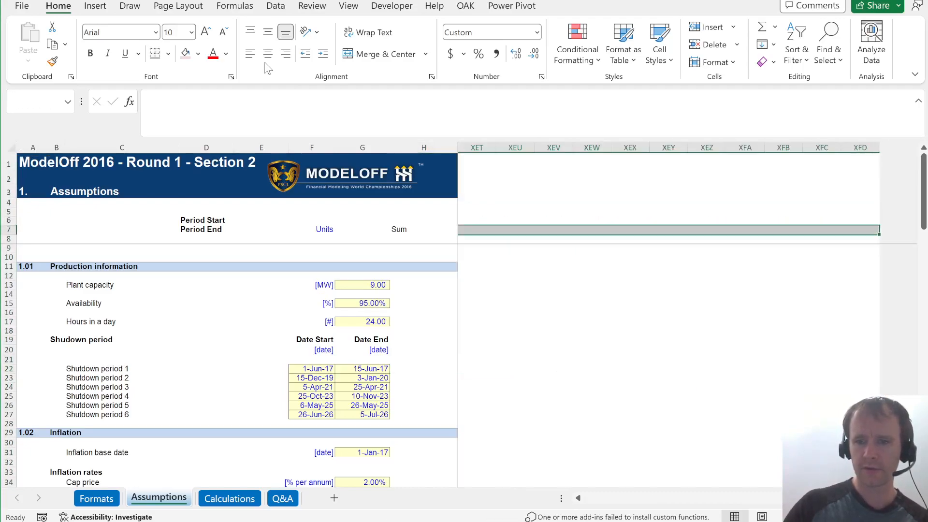
{"action": "key", "text": "ctrl+Left"}
{"action": "key", "text": "ctrl+Left"}
{"action": "key", "text": "ctrl+Down"}
{"action": "key", "text": "Right"}
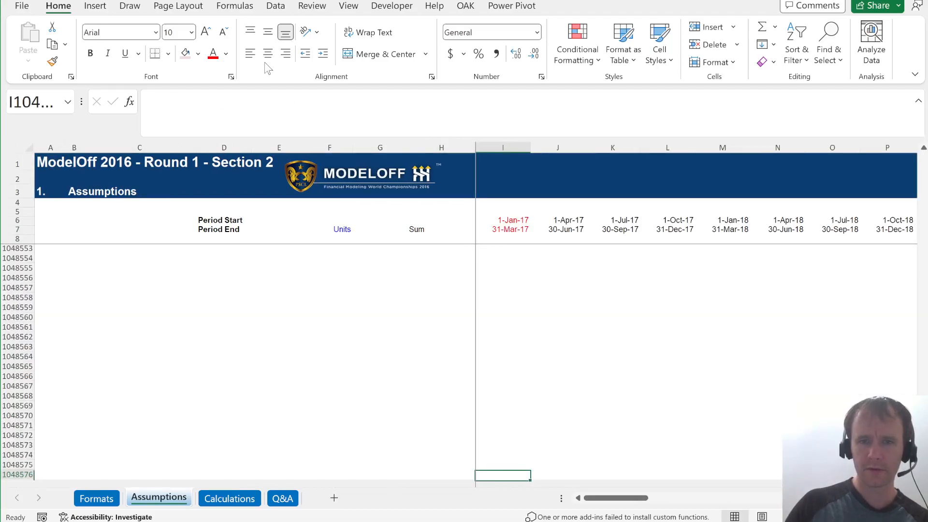
Fill the I22 shutdown-days formula across all quarters to column AV and down through shutdown period 6 in row 27
{"action": "key", "text": "ctrl+Up"}
{"action": "key", "text": "ctrl+Up"}
{"action": "key", "text": "ctrl+Down"}
{"action": "key", "text": "ctrl+shift+Right"}
{"action": "key", "text": "ctrl+shift+Right"}
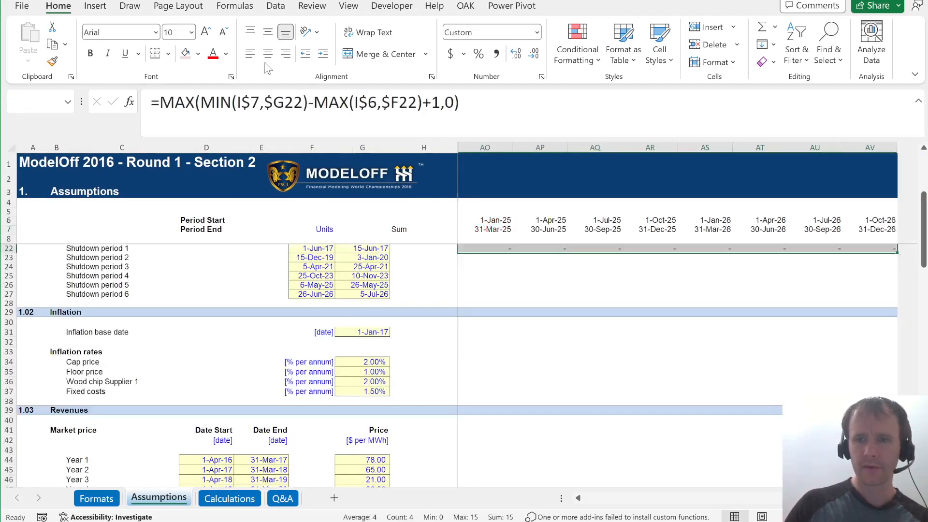
{"action": "key", "text": "shift+Down"}
{"action": "key", "text": "shift+Down"}
{"action": "key", "text": "shift+Down"}
{"action": "key", "text": "shift+Down"}
{"action": "key", "text": "shift+Down"}
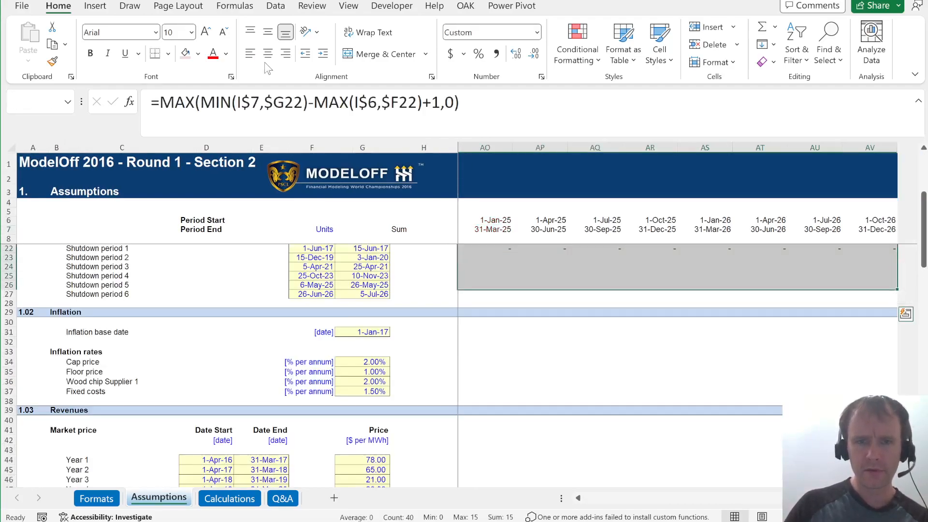
{"action": "key", "text": "ctrl+Return"}
{"action": "key", "text": "ctrl+BackSpace"}
{"action": "key", "text": "Up"}
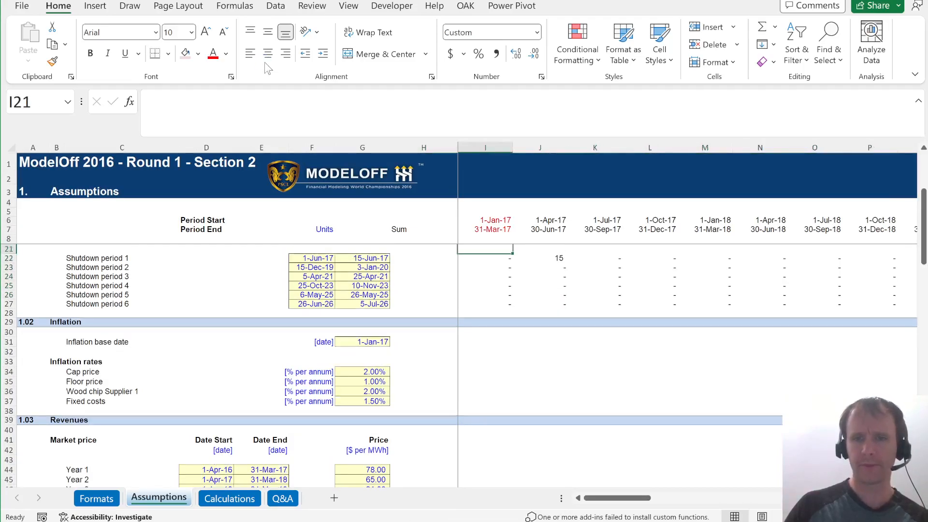
Check the shutdown days of periods 2 onward against their start and end dates in the corresponding quarters
{"action": "key", "text": "Right"}
{"action": "key", "text": "Down"}
{"action": "key", "text": "Down"}
{"action": "key", "text": "alt+Page_Down"}
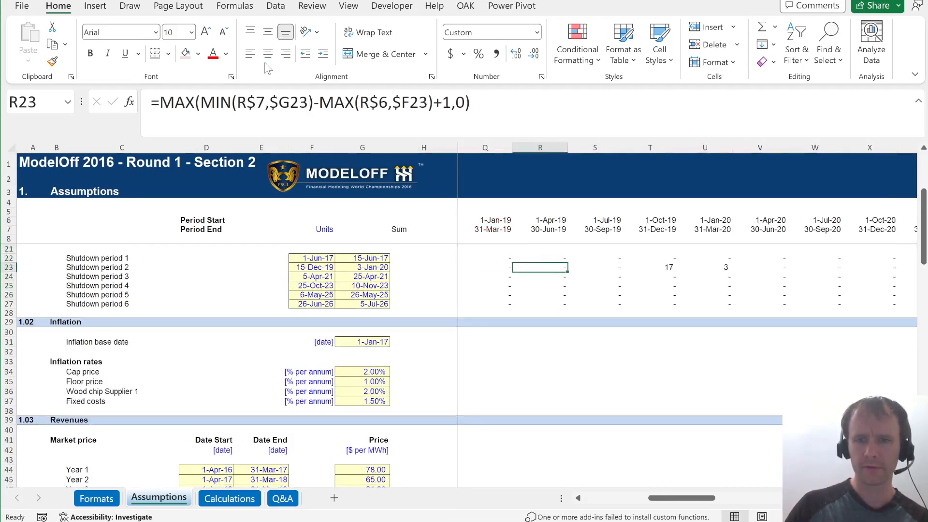
{"action": "key", "text": "Right"}
{"action": "key", "text": "Right"}
{"action": "key", "text": "shift+Right"}
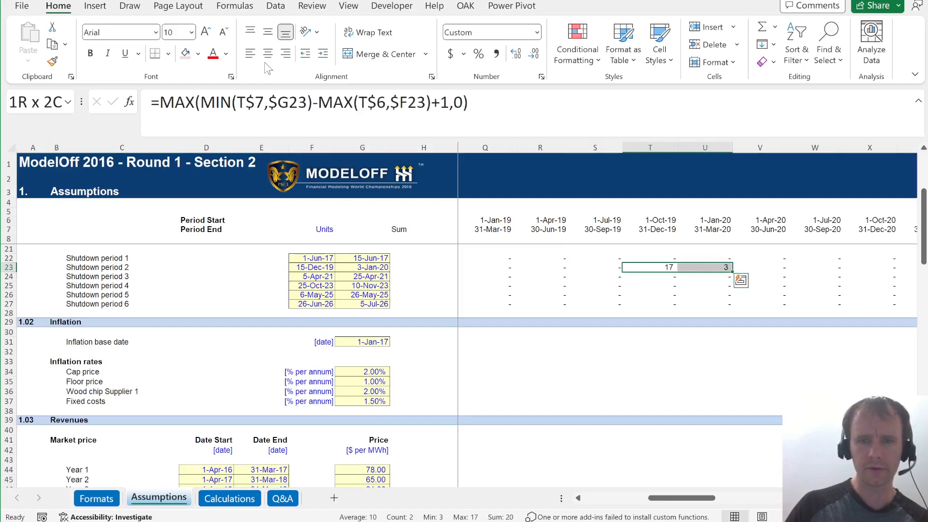
{"action": "key", "text": "Down"}
{"action": "key", "text": "alt+Page_Down"}
{"action": "key", "text": "Left"}
{"action": "key", "text": "Left"}
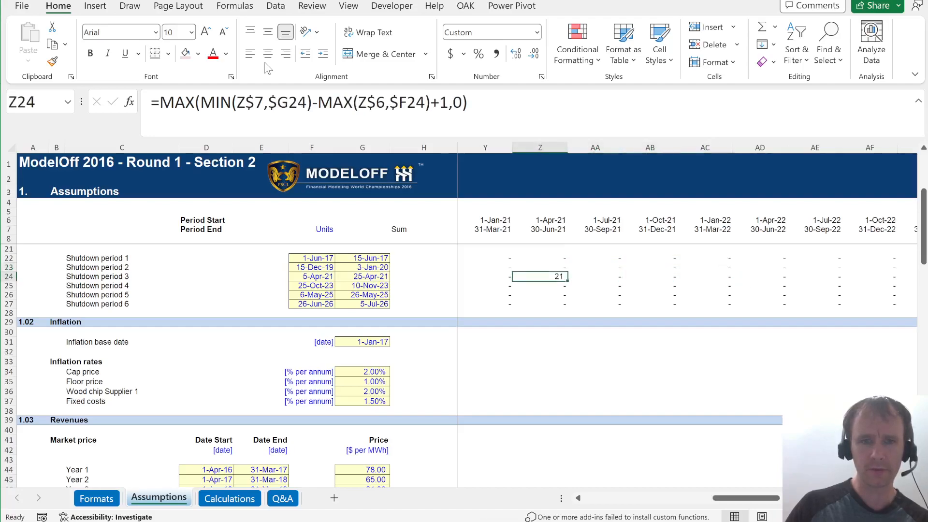
{"action": "key", "text": "Down"}
{"action": "key", "text": "alt+Page_Down"}
{"action": "key", "text": "alt+Page_Down"}
{"action": "key", "text": "ctrl+Left"}
{"action": "key", "text": "Left"}
{"action": "key", "text": "Right"}
{"action": "key", "text": "Up"}
{"action": "key", "text": "Up"}
{"action": "key", "text": "Up"}
Add a bold Production heading in B19 of the Calculations sheet
{"action": "key", "text": "ctrl+Page_Down"}
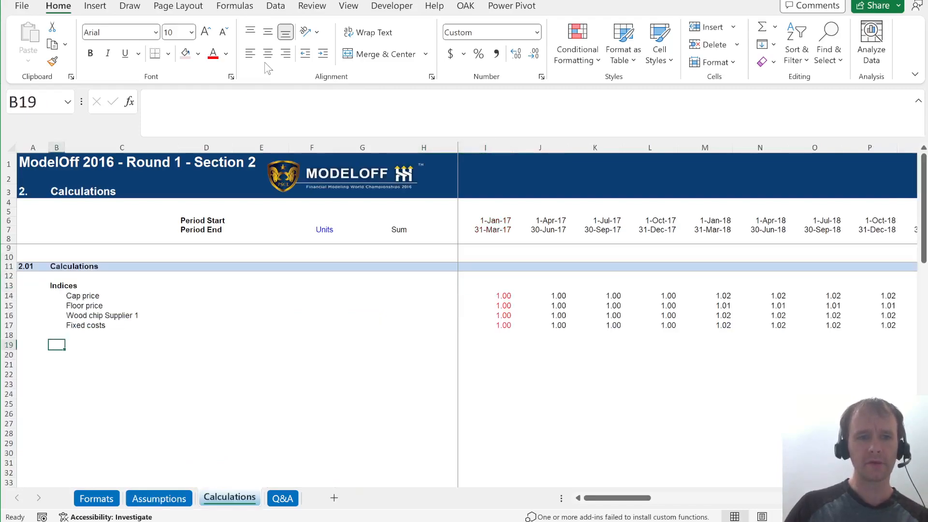
{"action": "type", "text": "Production"}
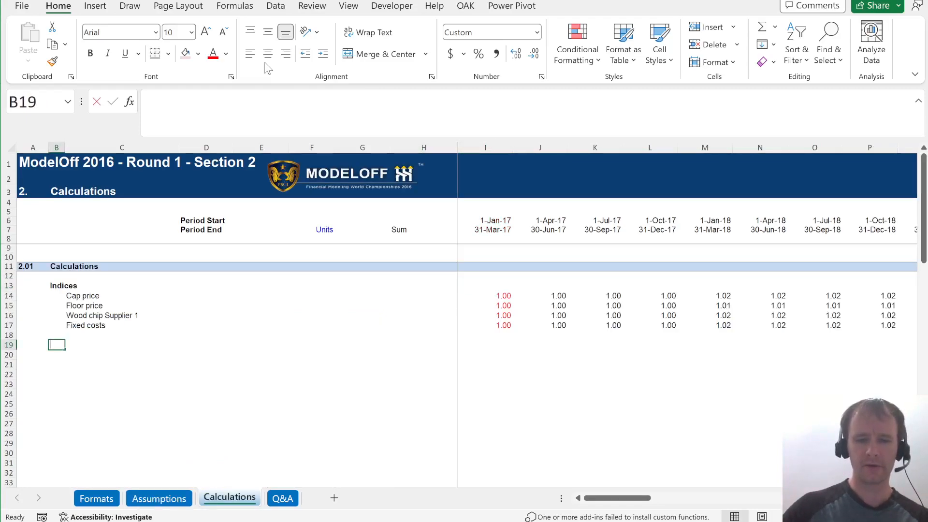
{"action": "key", "text": "ctrl+space"}
{"action": "key", "text": "ctrl+b"}
Label the row below the Production heading "Active days" in C20
{"action": "key", "text": "Down"}
{"action": "key", "text": "Right"}
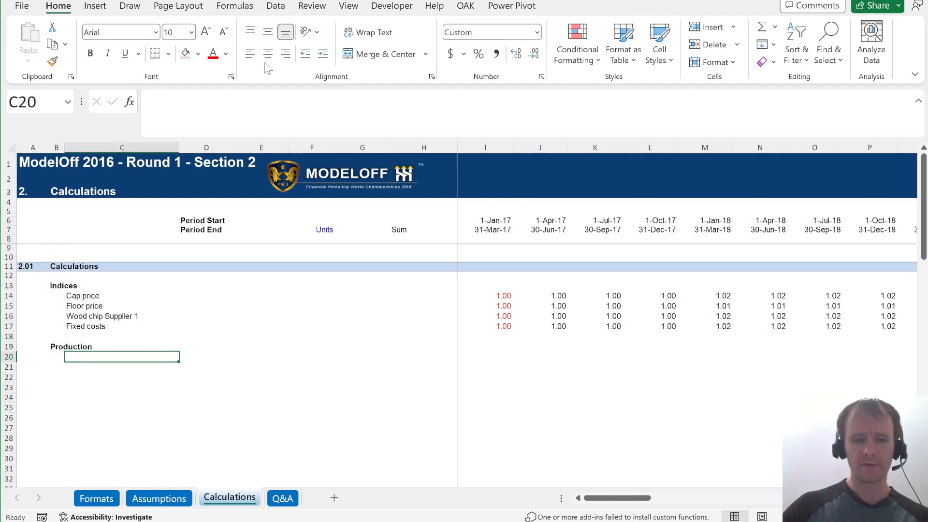
{"action": "type", "text": "Active days"}
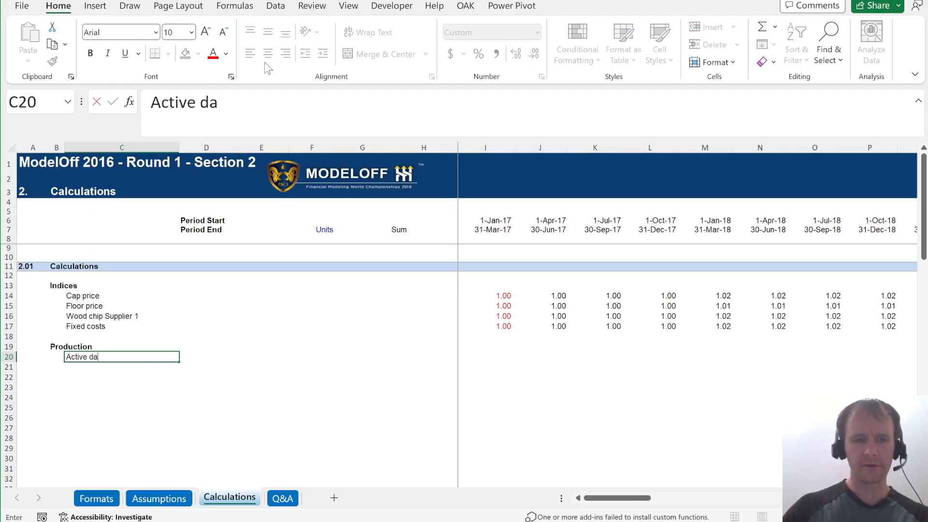
{"action": "key", "text": "Return"}
Calculate the days in the first quarter in I20 with the formula =I7-I6+1
{"action": "key", "text": "Up"}
{"action": "key", "text": "Right"}
{"action": "key", "text": "Right"}
{"action": "key", "text": "Right"}
{"action": "key", "text": "Right"}
{"action": "key", "text": "Right"}
{"action": "key", "text": "Right"}
{"action": "key", "text": "Right"}
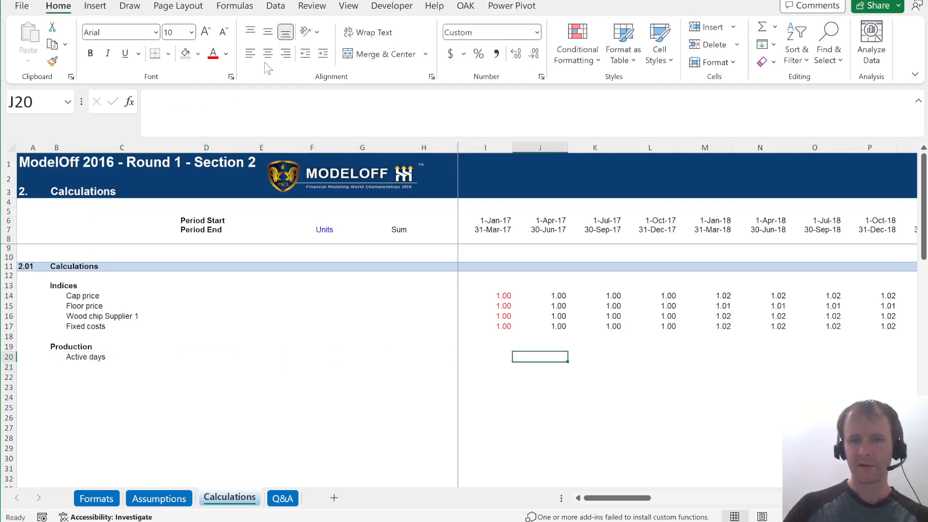
{"action": "key", "text": "Left"}
{"action": "type", "text": "="}
{"action": "key", "text": "ctrl+Up"}
{"action": "key", "text": "ctrl+Up"}
{"action": "key", "text": "ctrl+Up"}
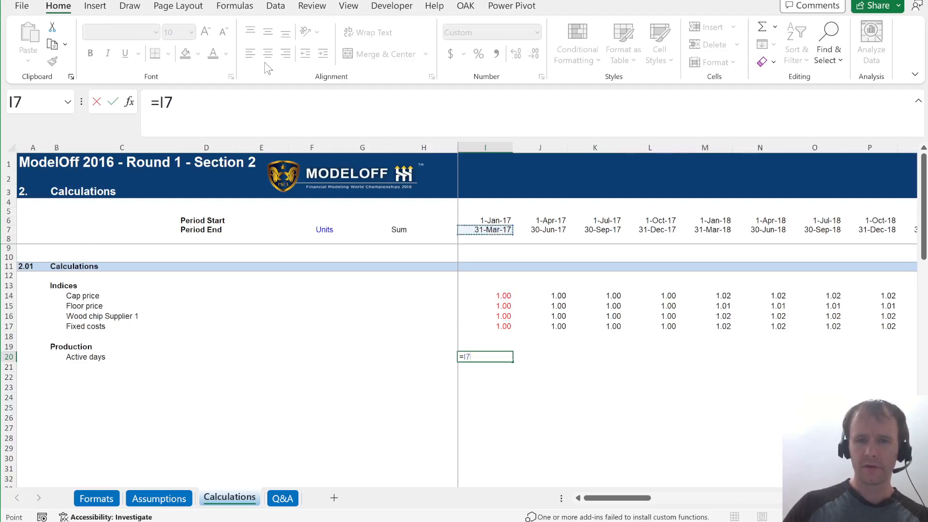
{"action": "type", "text": "-"}
{"action": "key", "text": "ctrl+Up"}
{"action": "key", "text": "ctrl+Up"}
{"action": "key", "text": "ctrl+Up"}
{"action": "key", "text": "Up"}
{"action": "type", "text": "+1"}
{"action": "key", "text": "Return"}
{"action": "key", "text": "Up"}
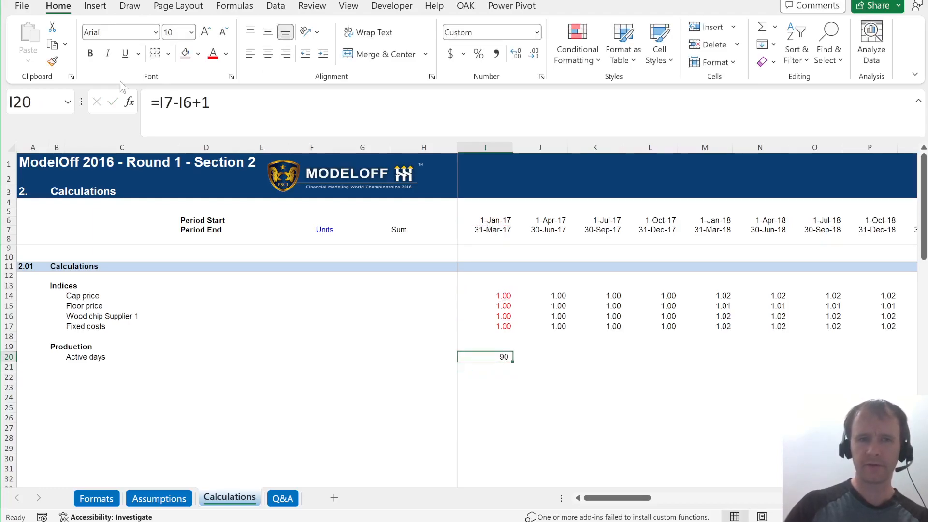
Subtract the sum of the first quarter's shutdown days, Assumptions I22:I27, from the day count in I20
{"action": "left_click", "coordinate": [254, 103]}
{"action": "type", "text": "-sum("}
{"action": "key", "text": "ctrl+Page_Up"}
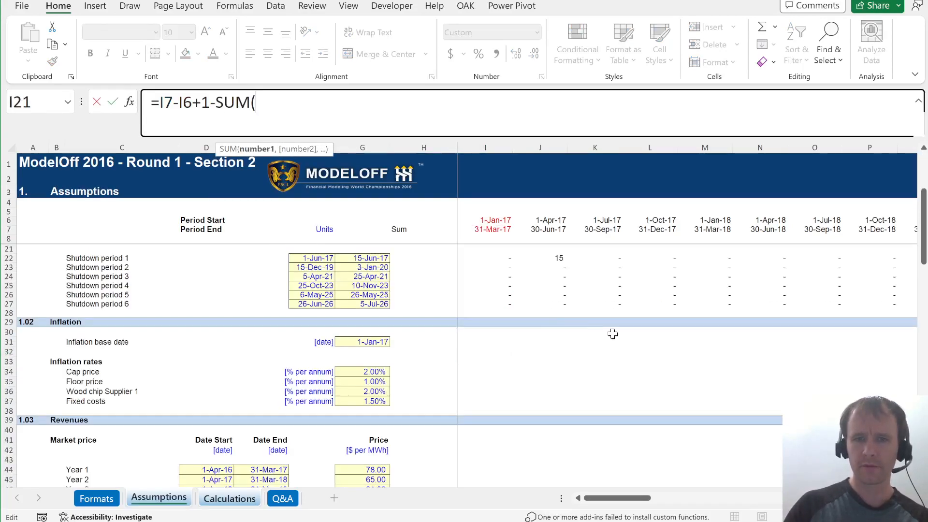
{"action": "left_click", "coordinate": [499, 261]}
{"action": "key", "text": "ctrl+shift+Down"}
{"action": "type", "text": ")"}
{"action": "key", "text": "Return"}
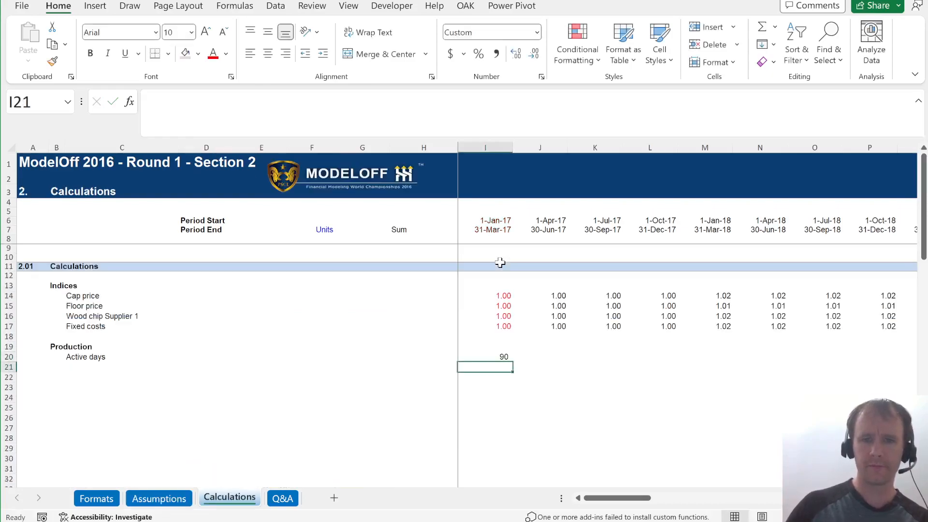
Fill the active-days formula from I20 across the remaining quarters
{"action": "key", "text": "Up"}
{"action": "key", "text": "ctrl+shift+Right"}
{"action": "key", "text": "ctrl+r"}
Label the row below Active days "Production (MWh)" in C21
{"action": "key", "text": "Home"}
{"action": "key", "text": "Down"}
{"action": "key", "text": "Left"}
{"action": "key", "text": "Left"}
{"action": "key", "text": "Left"}
{"action": "key", "text": "Left"}
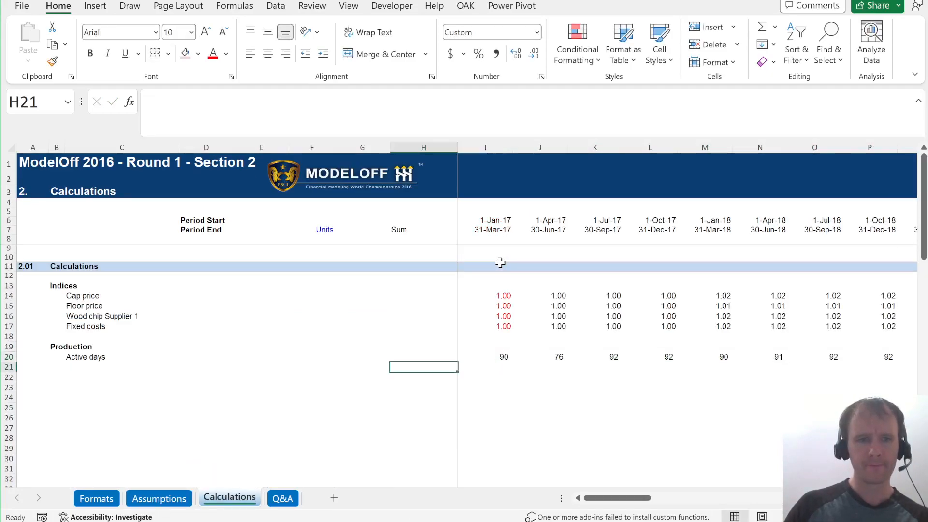
{"action": "key", "text": "Up"}
{"action": "key", "text": "Left"}
{"action": "key", "text": "Left"}
{"action": "key", "text": "Down"}
{"action": "key", "text": "Right"}
{"action": "key", "text": "Left"}
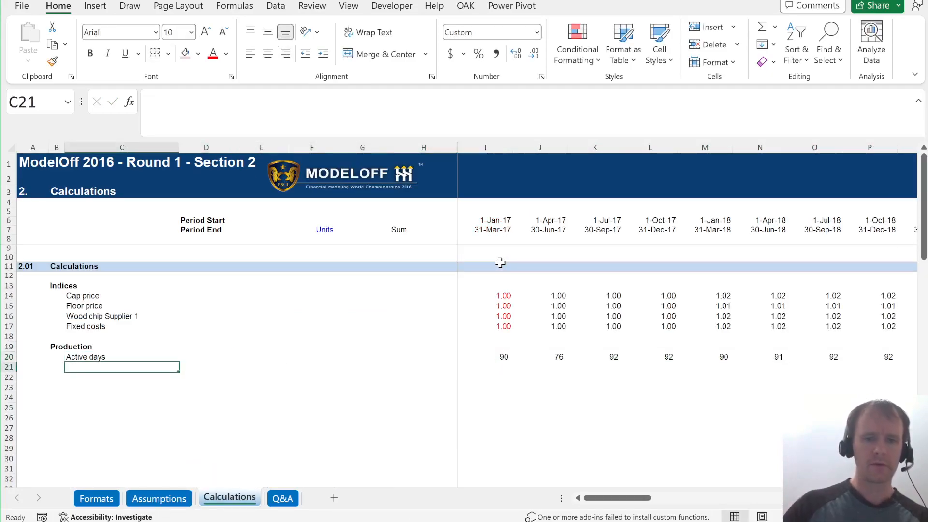
{"action": "type", "text": "Prouyc"}
{"action": "key", "text": "BackSpace"}
{"action": "key", "text": "BackSpace"}
{"action": "key", "text": "BackSpace"}
{"action": "type", "text": "duction (MW"}
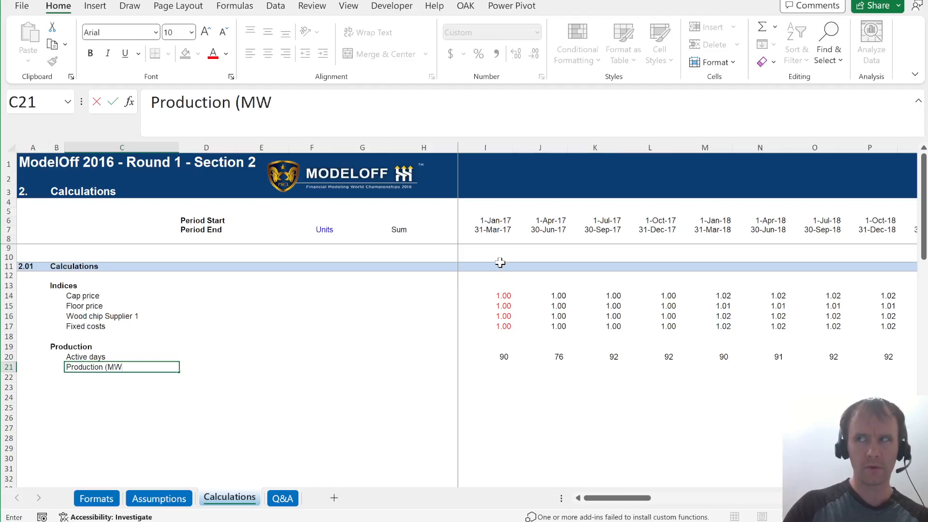
{"action": "type", "text": "h)"}
Enter a production formula in I21 multiplying active days I20 by hours in a day, plant capacity and availability (Assumptions G17, G13, G15)
{"action": "key", "text": "Right"}
{"action": "key", "text": "Right"}
{"action": "key", "text": "Right"}
{"action": "key", "text": "Right"}
{"action": "key", "text": "Right"}
{"action": "key", "text": "Right"}
{"action": "key", "text": "Right"}
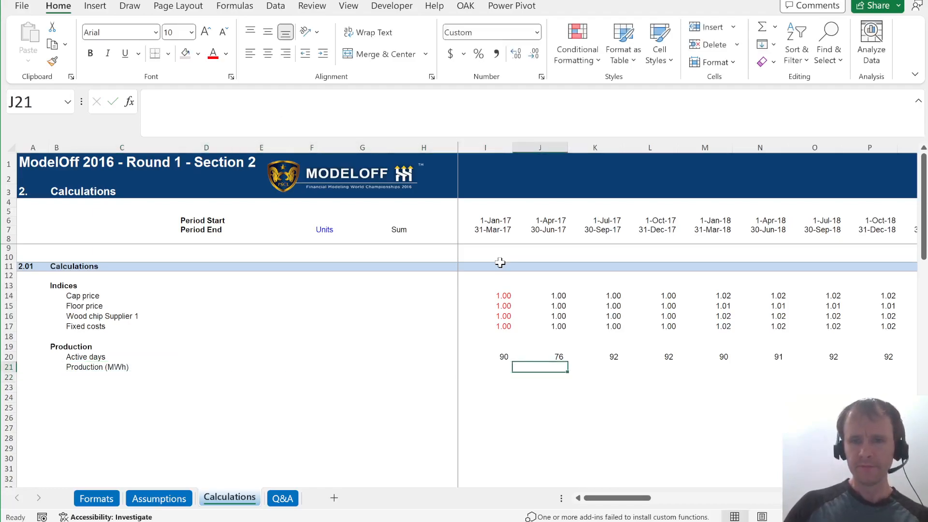
{"action": "key", "text": "Left"}
{"action": "type", "text": "="}
{"action": "key", "text": "Up"}
{"action": "type", "text": "*"}
{"action": "key", "text": "ctrl+Page_Up"}
{"action": "scroll", "coordinate": [367, 345], "scroll_direction": "up", "scroll_amount": 7}
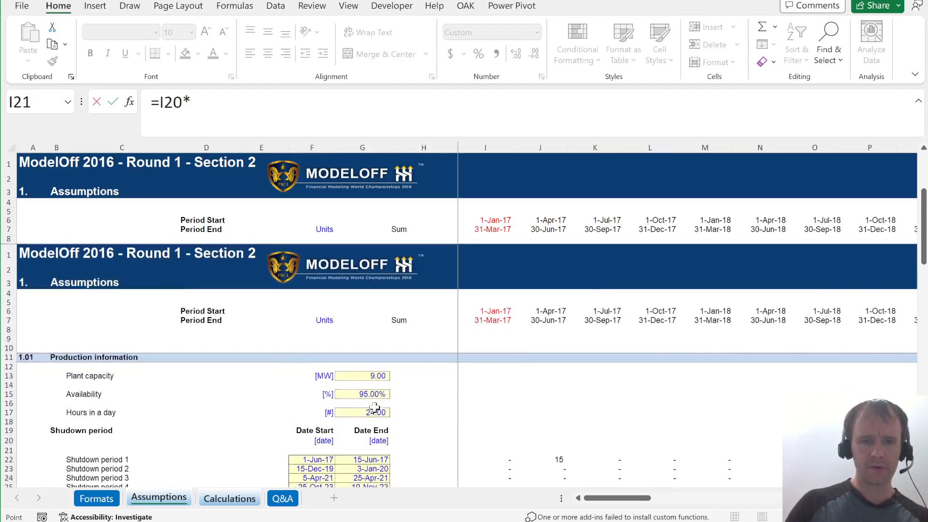
{"action": "left_click", "coordinate": [361, 321]}
{"action": "type", "text": "*"}
{"action": "left_click", "coordinate": [360, 285]}
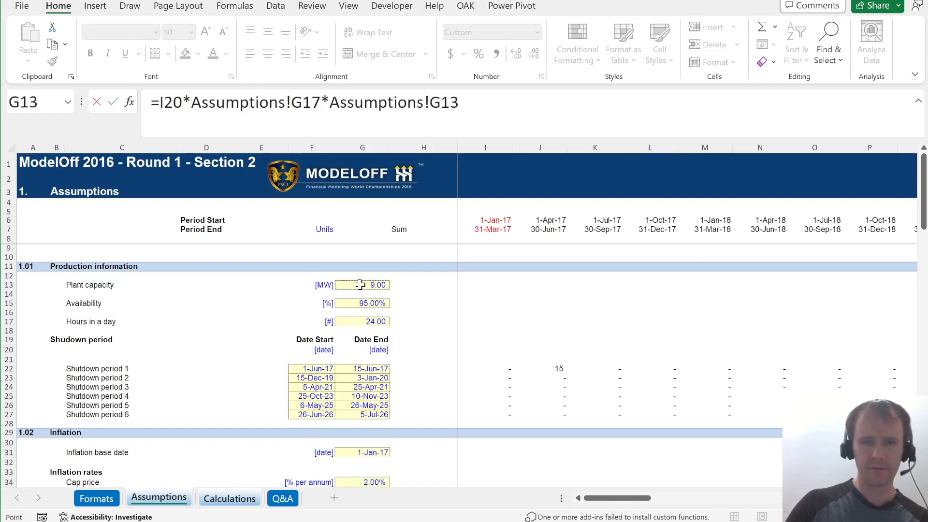
{"action": "type", "text": "*"}
{"action": "left_click", "coordinate": [360, 304]}
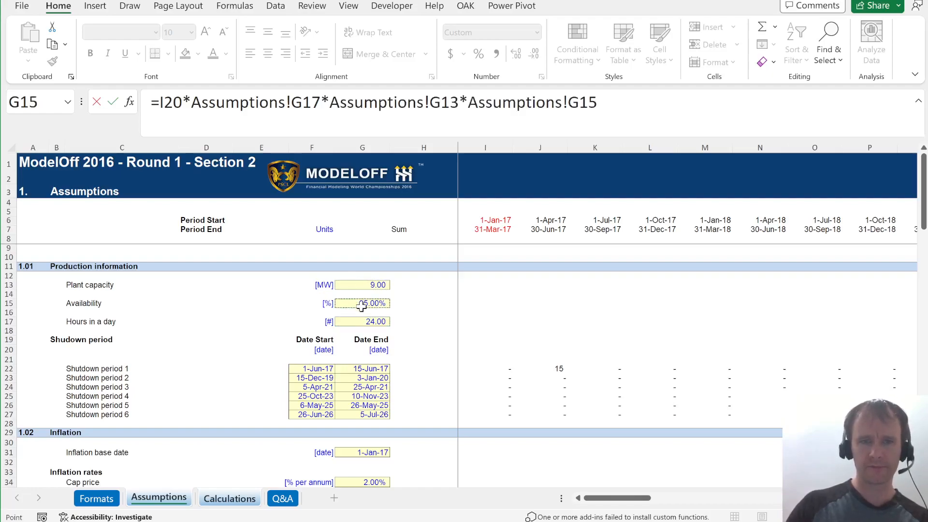
Make the three Assumptions references in the I21 formula absolute ($G$17, $G$13, $G$15) and commit it
{"action": "left_click_drag", "start_coordinate": [286, 109], "coordinate": [590, 128]}
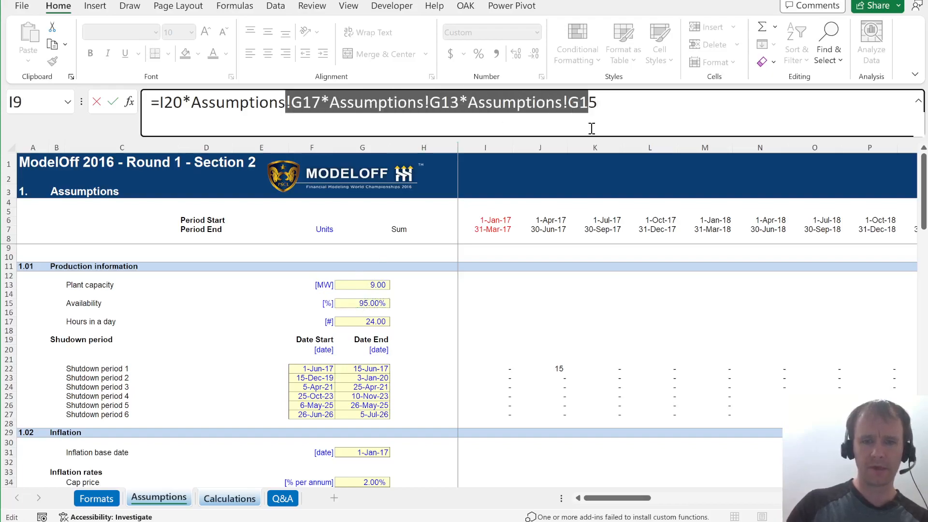
{"action": "key", "text": "F4"}
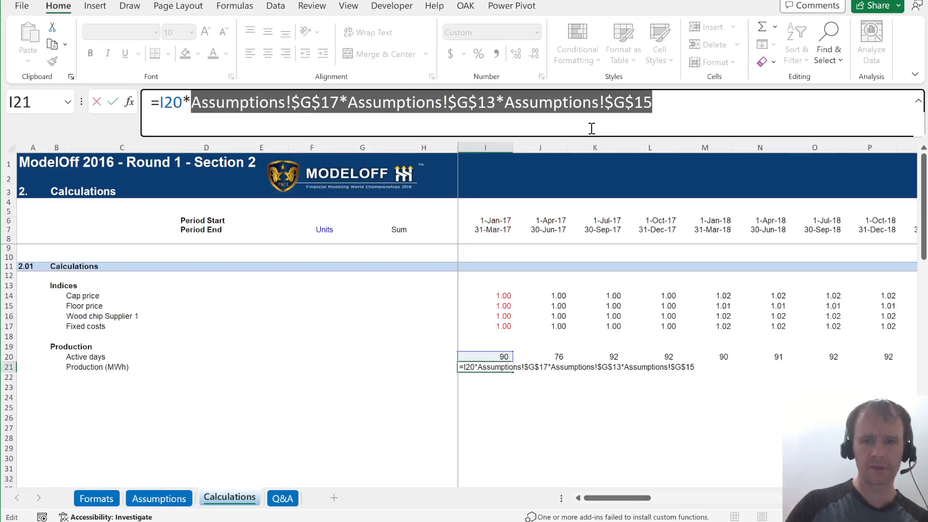
{"action": "key", "text": "Return"}
Fill the Production (MWh) formula from I21 across the remaining quarters
{"action": "key", "text": "Up"}
{"action": "key", "text": "ctrl+shift+Right"}
{"action": "key", "text": "ctrl+r"}
{"action": "key", "text": "ctrl+shift+Left"}
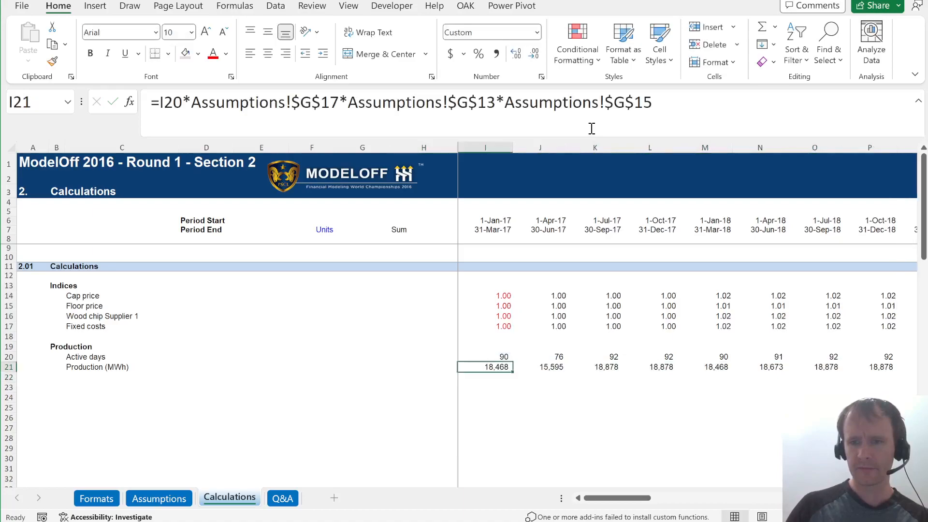
Review the revenue price assumptions and add a bold Prices heading in B23 of the Calculations sheet
{"action": "key", "text": "Home"}
{"action": "key", "text": "Down"}
{"action": "key", "text": "Down"}
{"action": "key", "text": "Right"}
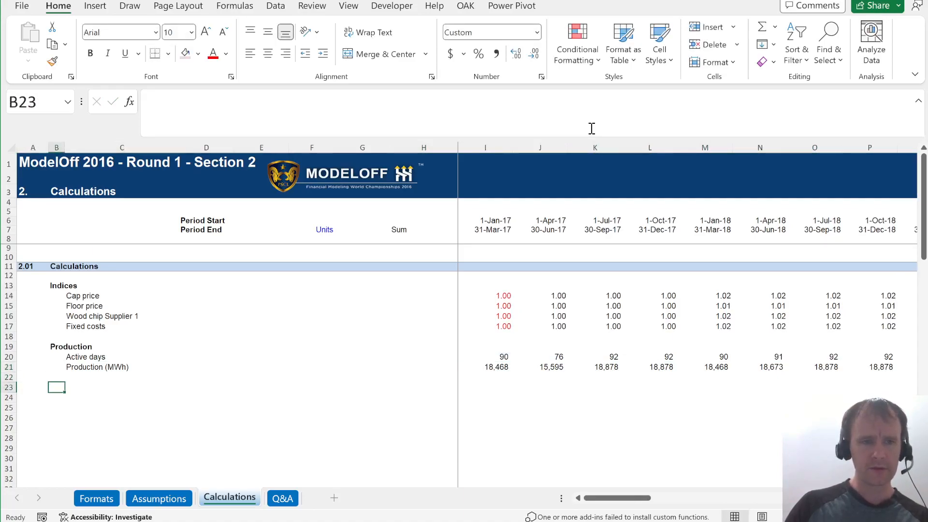
{"action": "key", "text": "ctrl+Page_Up"}
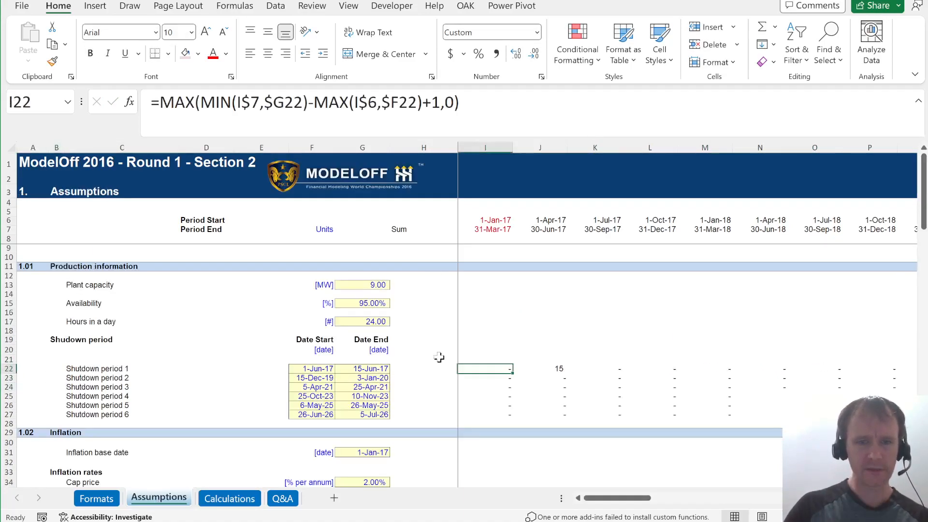
{"action": "scroll", "coordinate": [408, 428], "scroll_direction": "down", "scroll_amount": 4}
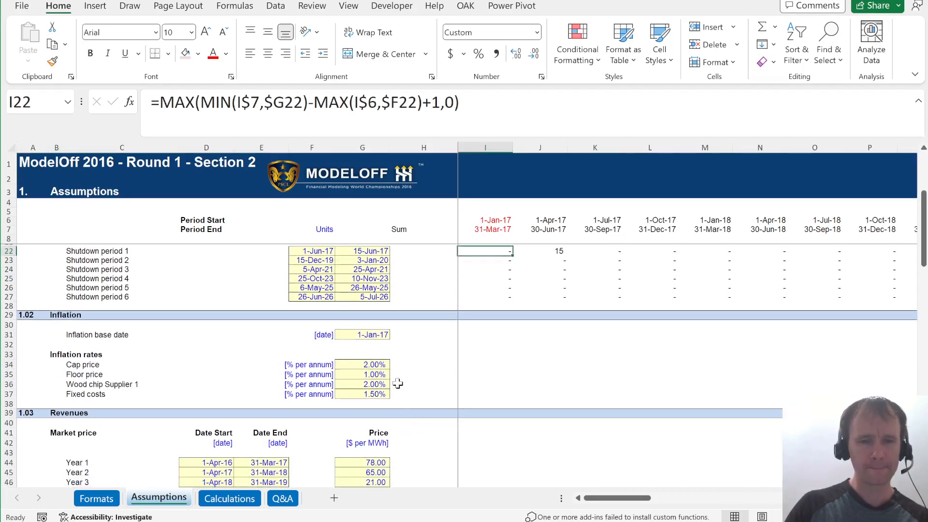
{"action": "scroll", "coordinate": [352, 379], "scroll_direction": "down", "scroll_amount": 6}
{"action": "scroll", "coordinate": [352, 380], "scroll_direction": "up", "scroll_amount": 3}
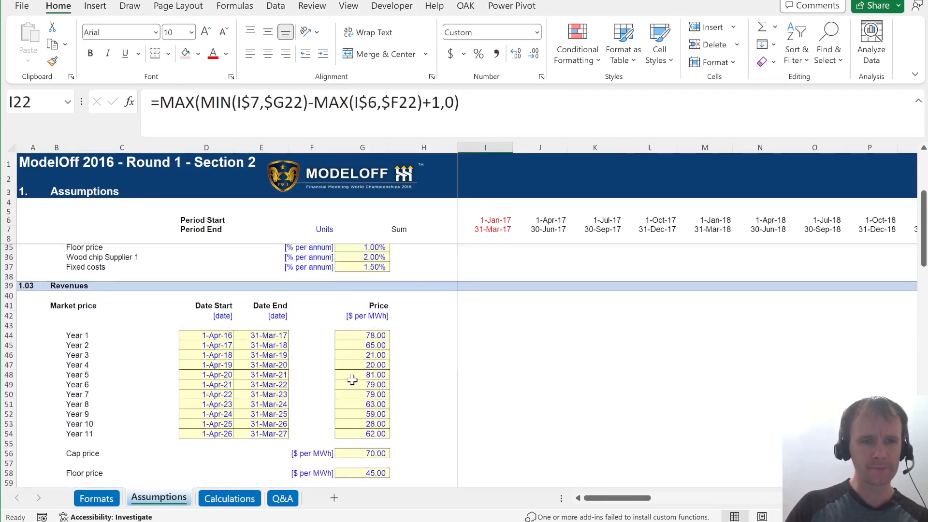
{"action": "key", "text": "ctrl+Page_Down"}
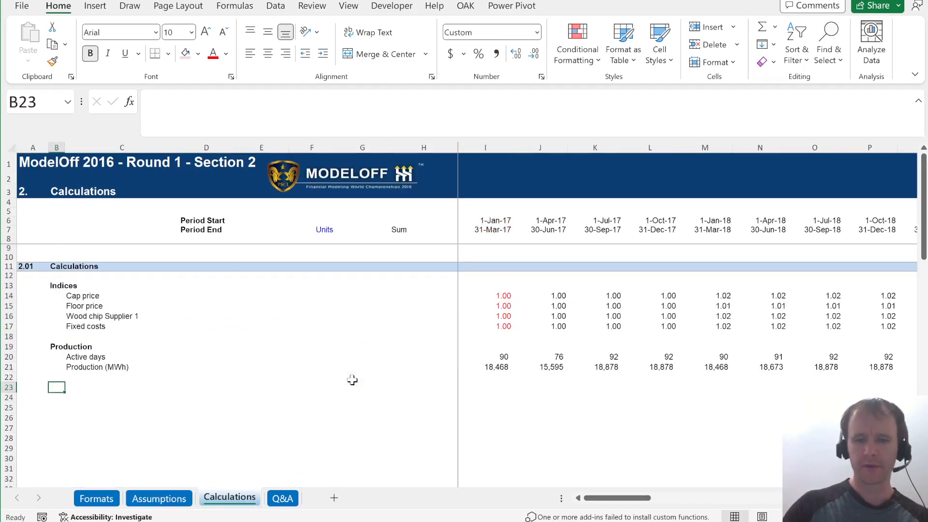
{"action": "type", "text": "Prive"}
{"action": "key", "text": "BackSpace"}
{"action": "key", "text": "BackSpace"}
{"action": "type", "text": "ces"}
{"action": "key", "text": "Return"}
{"action": "key", "text": "Right"}
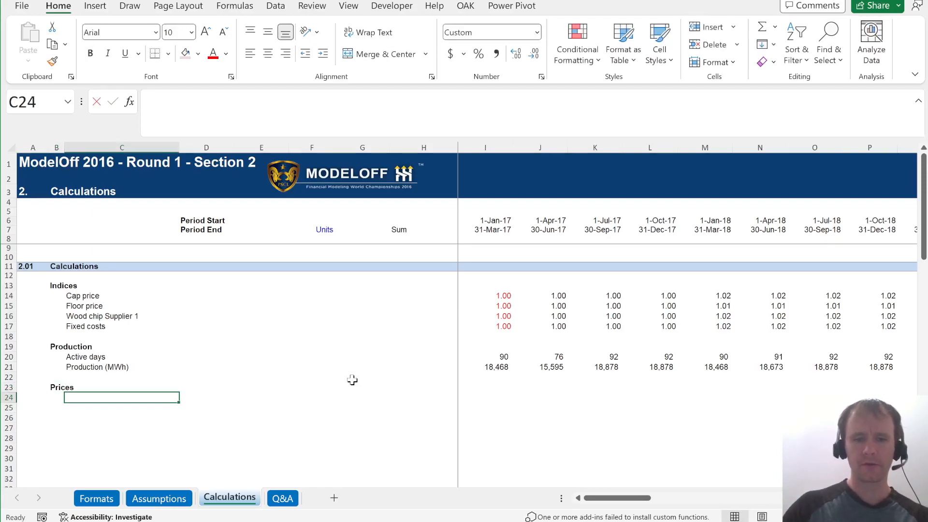
Enter the row labels Floor, Cap, Market and Capped / floored market in C24:C27 under the Prices heading
{"action": "type", "text": "Floor"}
{"action": "key", "text": "Return"}
{"action": "type", "text": "Cap"}
{"action": "key", "text": "Return"}
{"action": "type", "text": "Market"}
{"action": "key", "text": "Return"}
{"action": "type", "text": "U"}
{"action": "key", "text": "BackSpace"}
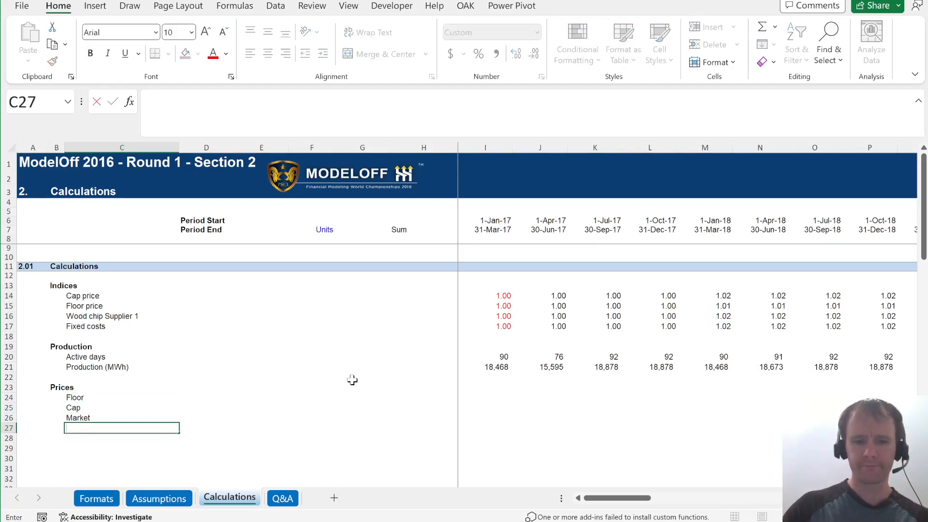
{"action": "type", "text": "Capped / floored market"}
{"action": "key", "text": "ctrl+Return"}
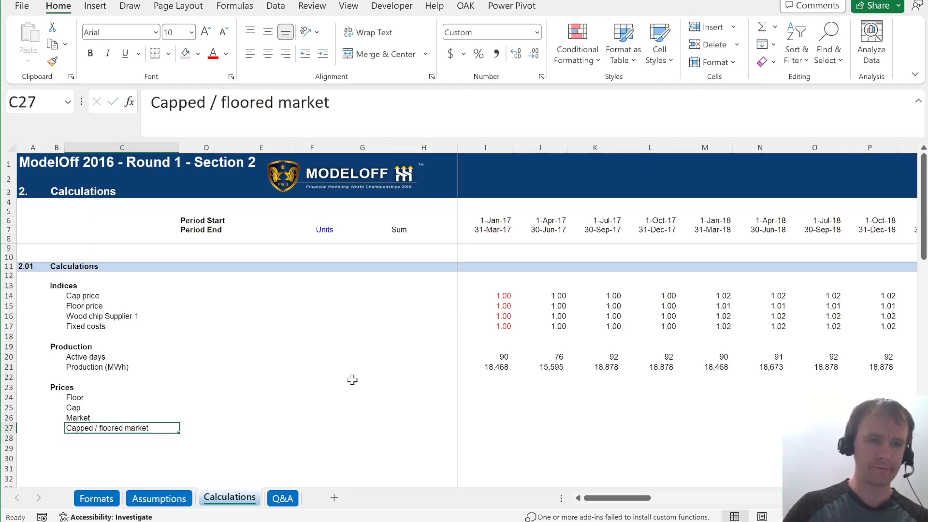
Enter a spilling Floor price formula in I24 multiplying the floor index row I15:AV15 by the base floor price in Assumptions G58
{"action": "key", "text": "Up"}
{"action": "key", "text": "Up"}
{"action": "key", "text": "Up"}
{"action": "key", "text": "Right"}
{"action": "key", "text": "Right"}
{"action": "key", "text": "Right"}
{"action": "key", "text": "Right"}
{"action": "key", "text": "Right"}
{"action": "key", "text": "Right"}
{"action": "key", "text": "Right"}
{"action": "key", "text": "Right"}
{"action": "key", "text": "Left"}
{"action": "key", "text": "Left"}
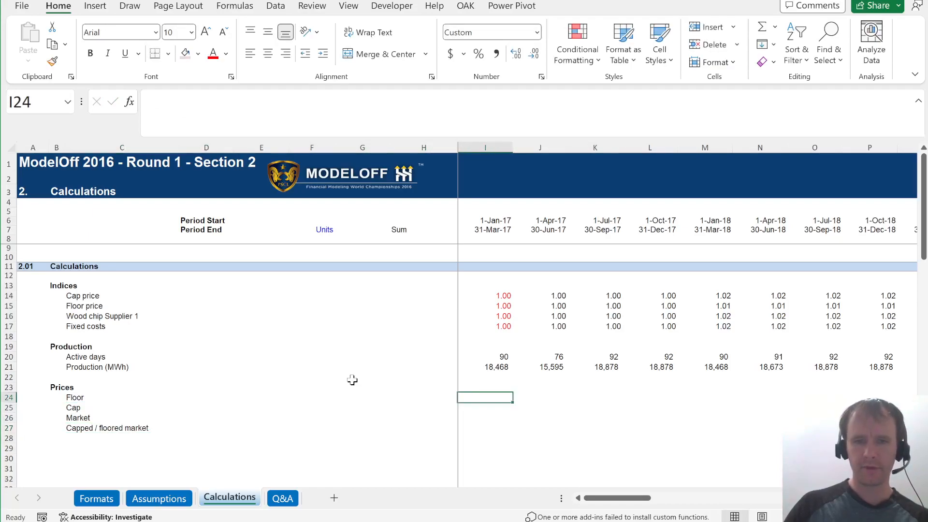
{"action": "type", "text": "="}
{"action": "key", "text": "Up"}
{"action": "key", "text": "Up"}
{"action": "key", "text": "Up"}
{"action": "key", "text": "Up"}
{"action": "key", "text": "Up"}
{"action": "key", "text": "Up"}
{"action": "key", "text": "Up"}
{"action": "key", "text": "Up"}
{"action": "key", "text": "Up"}
{"action": "key", "text": "Up"}
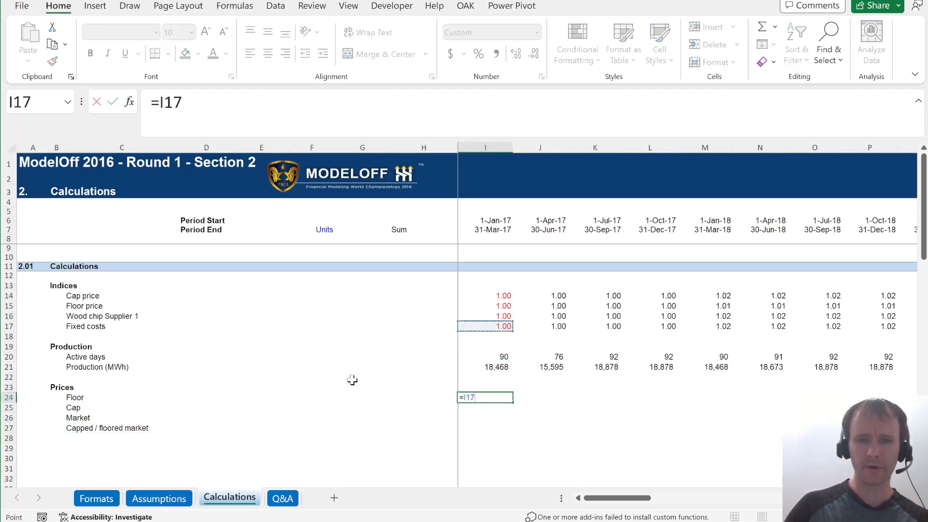
{"action": "key", "text": "Down"}
{"action": "key", "text": "ctrl+shift+Right"}
{"action": "type", "text": "*"}
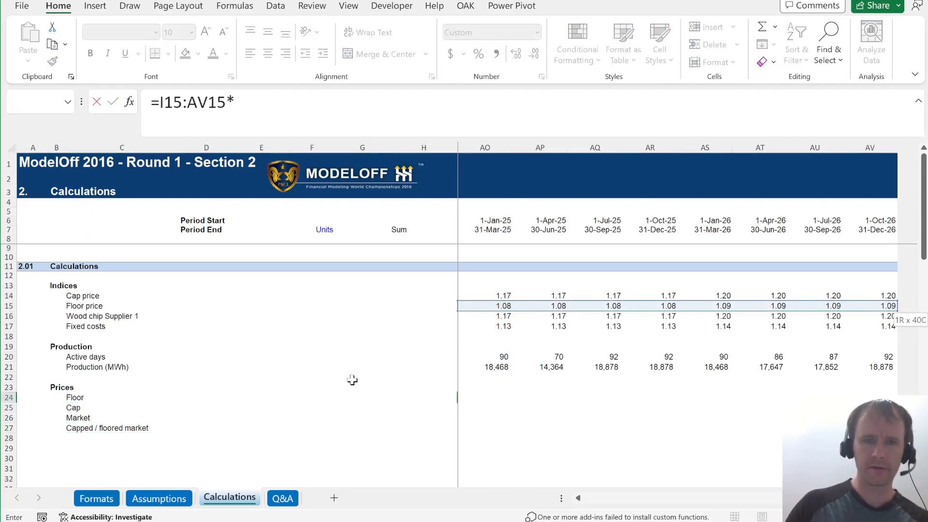
{"action": "key", "text": "ctrl+Page_Up"}
{"action": "left_click", "coordinate": [375, 469]}
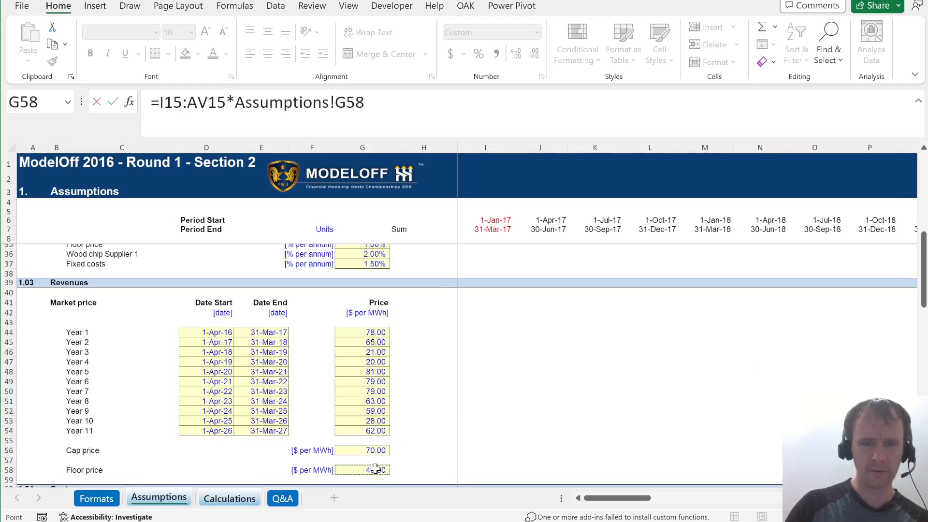
{"action": "key", "text": "Return"}
Enter a spilling Cap price formula in I25 multiplying the cap index row I14:AV14 by the base cap price in Assumptions G56
{"action": "type", "text": "="}
{"action": "key", "text": "Up"}
{"action": "key", "text": "Up"}
{"action": "key", "text": "Up"}
{"action": "key", "text": "Up"}
{"action": "key", "text": "Up"}
{"action": "key", "text": "Up"}
{"action": "key", "text": "Up"}
{"action": "key", "text": "Up"}
{"action": "key", "text": "Up"}
{"action": "key", "text": "Up"}
{"action": "key", "text": "Up"}
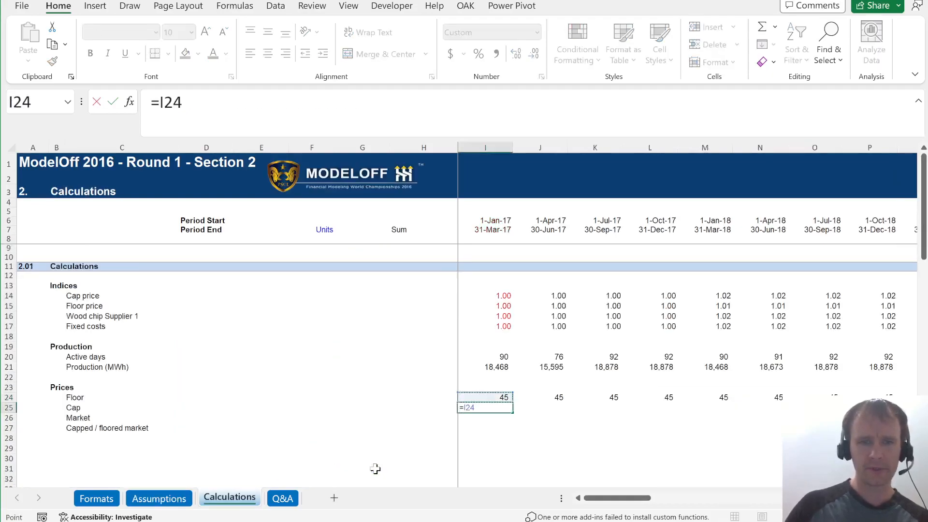
{"action": "key", "text": "ctrl+shift+Right"}
{"action": "type", "text": "*"}
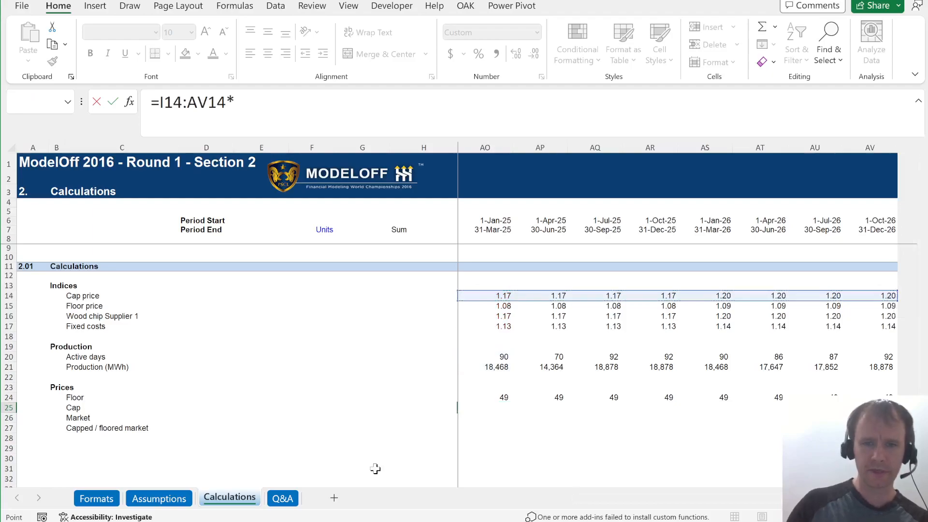
{"action": "key", "text": "ctrl+Page_Up"}
{"action": "left_click", "coordinate": [357, 454]}
{"action": "key", "text": "Return"}
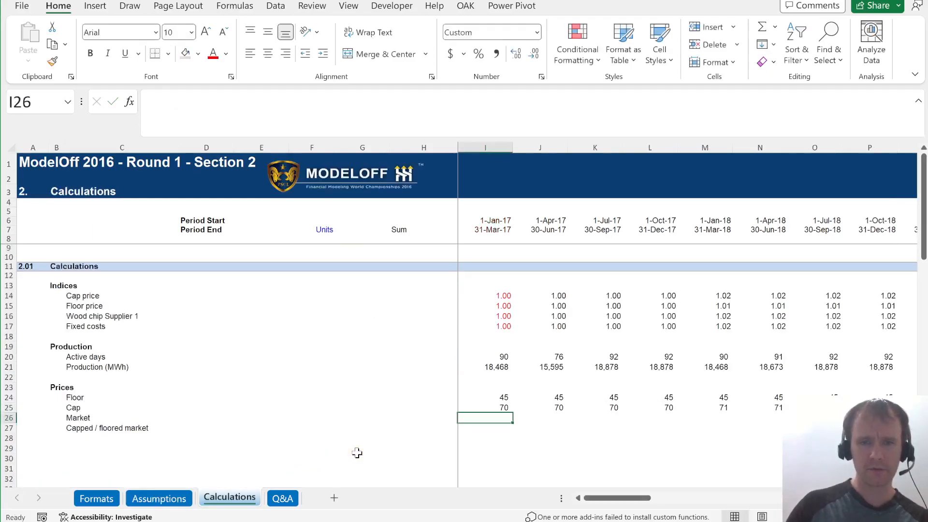
{"action": "type", "text": "="}
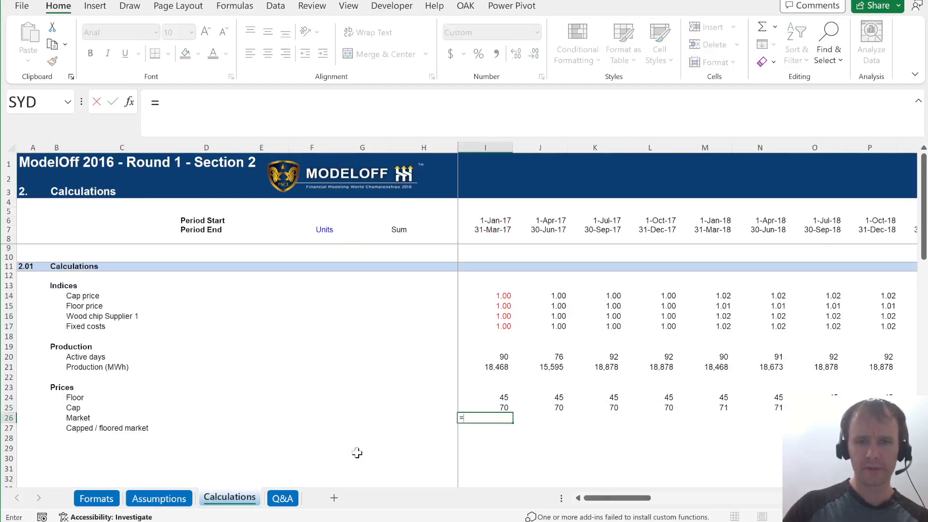
{"action": "type", "text": "XLOOKUP("}
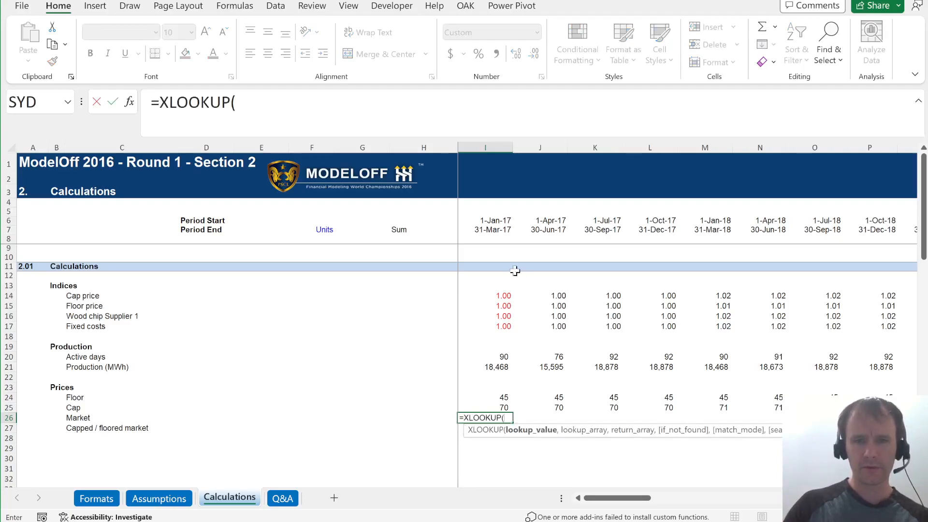
{"action": "left_click", "coordinate": [491, 220]}
{"action": "key", "text": "Escape"}
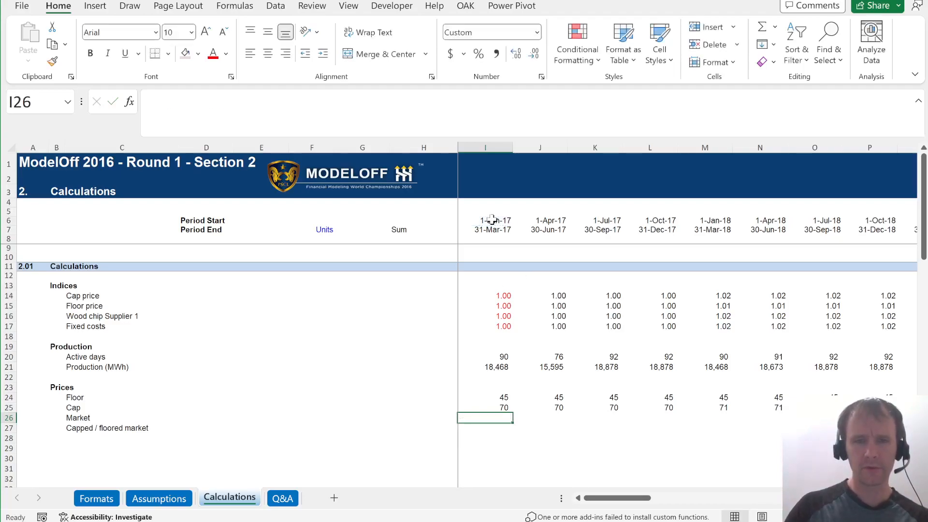
{"action": "key", "text": "ctrl+Page_Up"}
{"action": "left_click", "coordinate": [212, 333]}
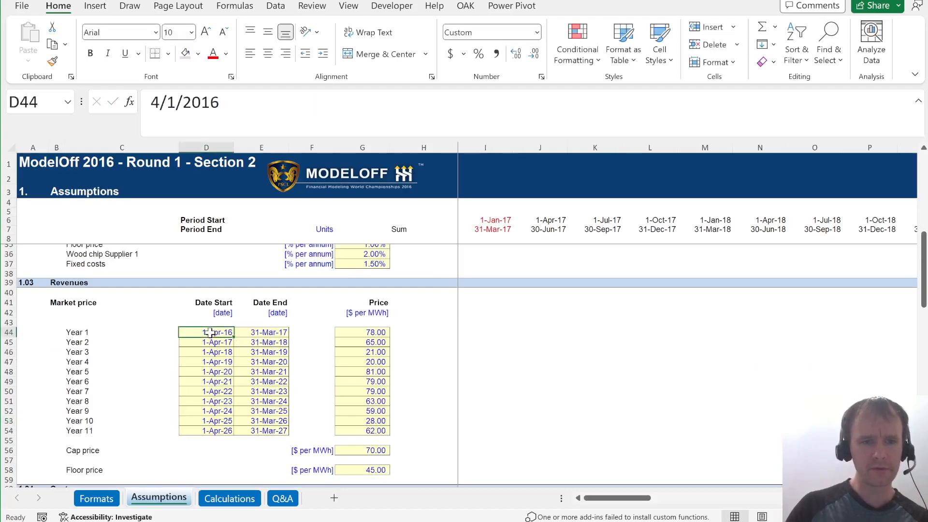
{"action": "key", "text": "ctrl+Page_Down"}
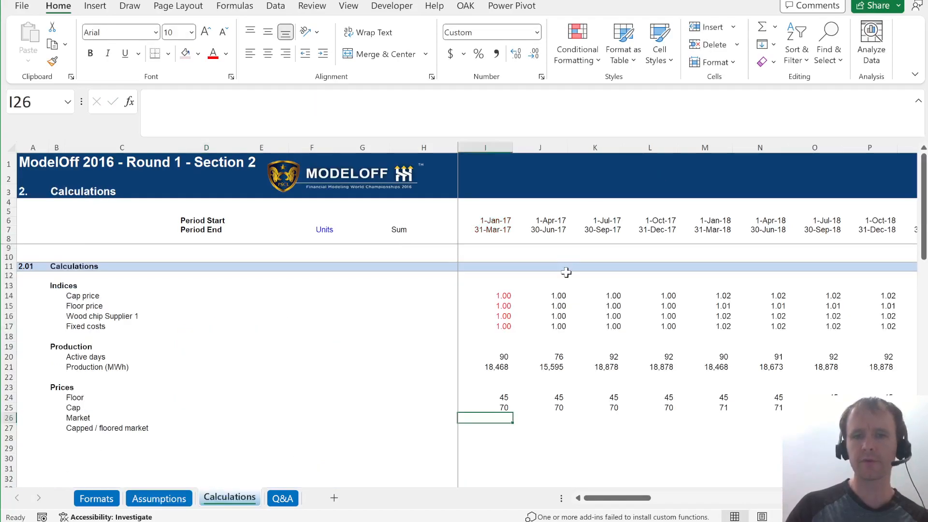
Start an XLOOKUP in I26 that looks up period start I$6 in the market price start dates, Assumptions $D$44:$D$54
{"action": "type", "text": "=xl"}
{"action": "key", "text": "Tab"}
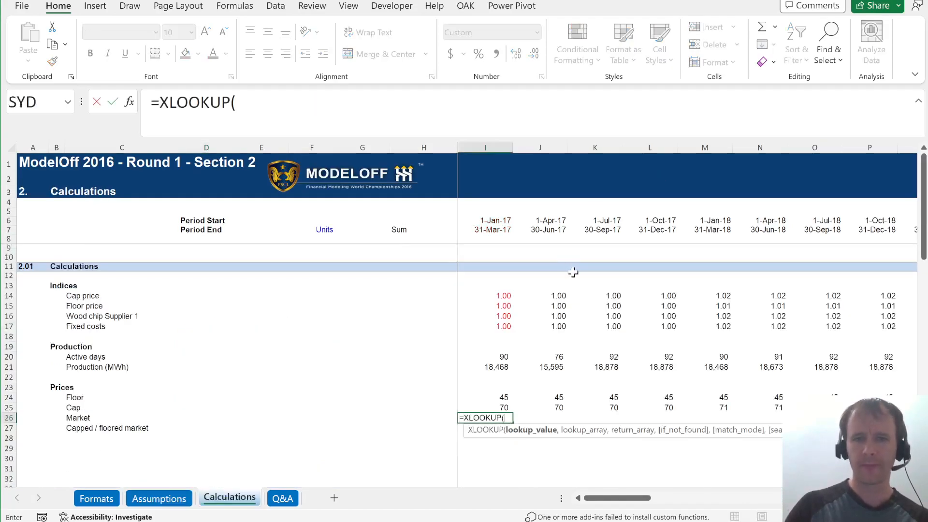
{"action": "left_click", "coordinate": [484, 221]}
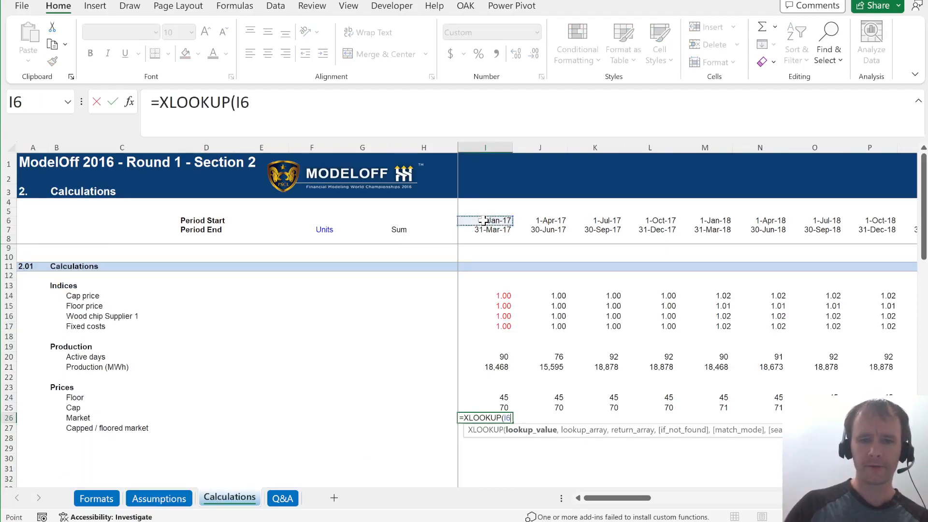
{"action": "key", "text": "F4"}
{"action": "key", "text": "F4"}
{"action": "type", "text": ","}
{"action": "key", "text": "ctrl+Page_Up"}
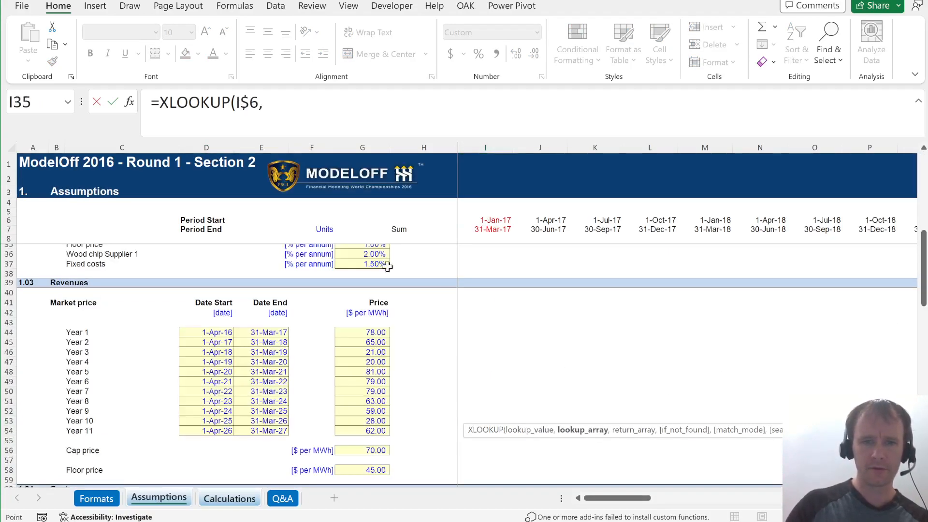
{"action": "left_click", "coordinate": [201, 334]}
{"action": "key", "text": "ctrl+shift+Down"}
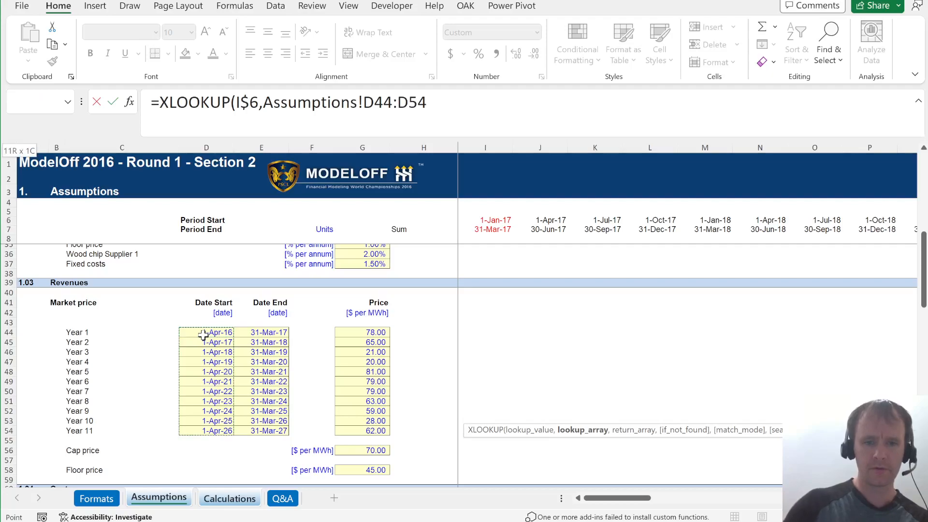
{"action": "key", "text": "F4"}
{"action": "type", "text": ","}
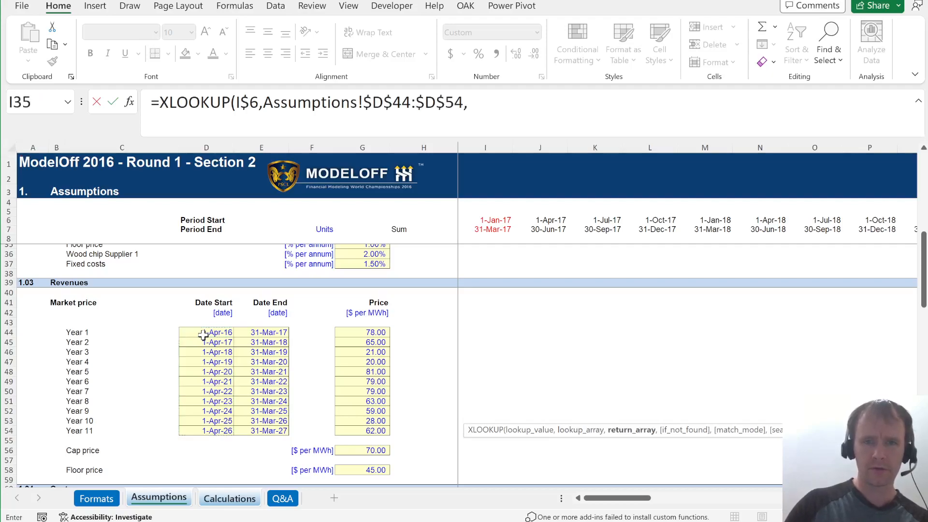
Complete the Market XLOOKUP with return range Assumptions $G$44:$G$54 and match mode -1 (exact match or next smaller item), and commit it
{"action": "left_click", "coordinate": [346, 333]}
{"action": "key", "text": "ctrl+shift+Down"}
{"action": "key", "text": "F4"}
{"action": "type", "text": ",,"}
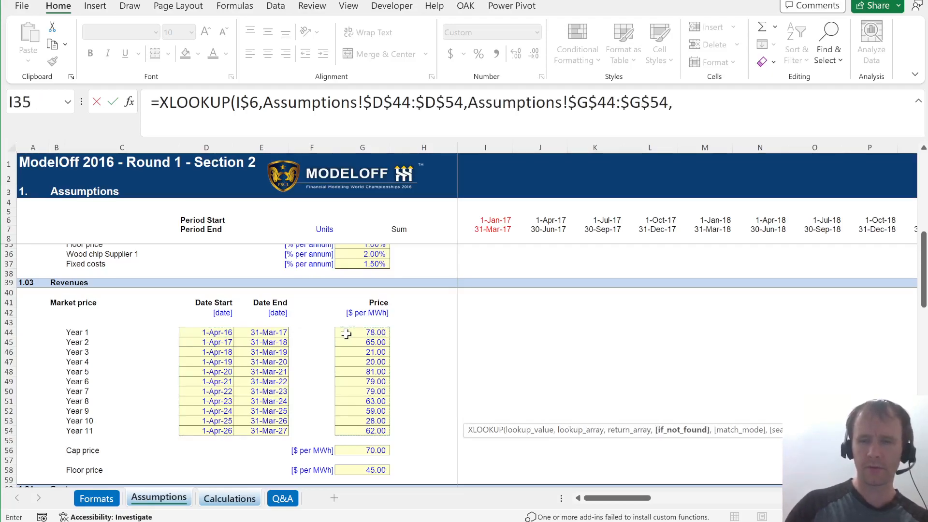
{"action": "key", "text": "Down"}
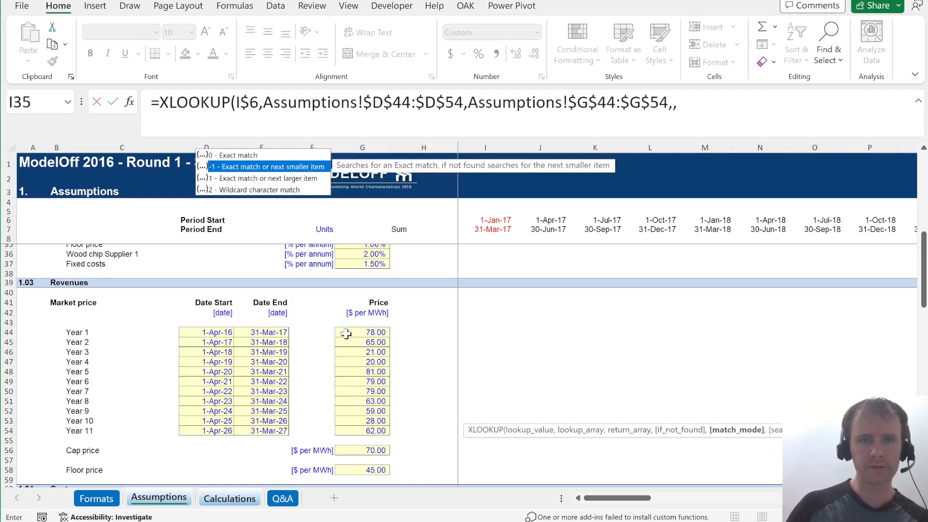
{"action": "key", "text": "Tab"}
{"action": "type", "text": ")"}
{"action": "key", "text": "ctrl+Return"}
Fill the Market price formula from I26 across the remaining quarters
{"action": "key", "text": "Up"}
{"action": "key", "text": "ctrl+shift+Right"}
{"action": "key", "text": "ctrl+r"}
{"action": "key", "text": "ctrl+shift+Left"}
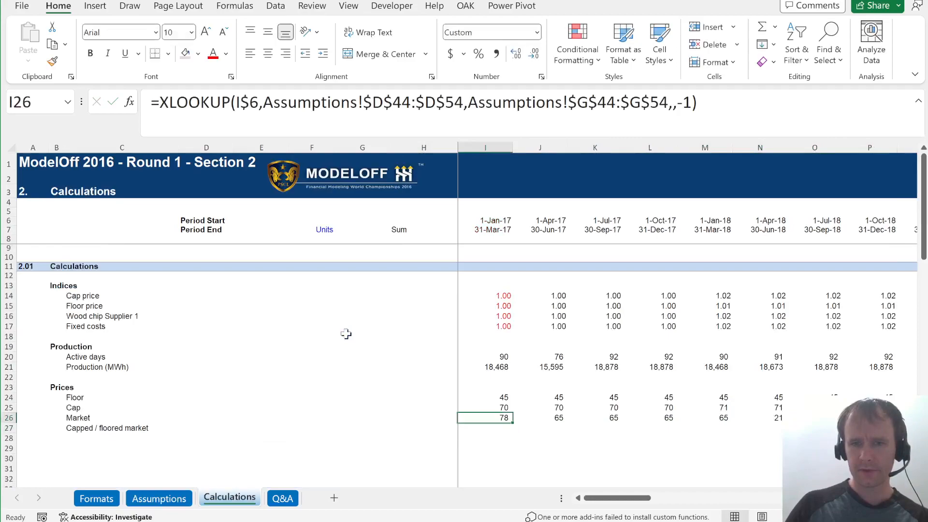
Check the quarterly Market prices in row 26 against the yearly price table on the Assumptions sheet
{"action": "key", "text": "ctrl+bracketleft"}
{"action": "key", "text": "Right"}
{"action": "key", "text": "Right"}
{"action": "key", "text": "Right"}
{"action": "key", "text": "shift+space"}
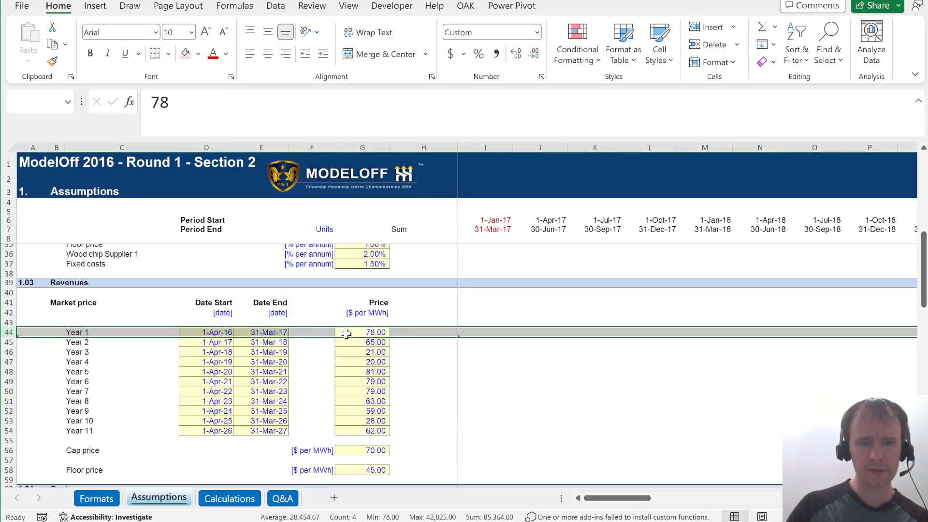
{"action": "key", "text": "Down"}
{"action": "key", "text": "ctrl+Page_Down"}
{"action": "key", "text": "Right"}
{"action": "key", "text": "Right"}
{"action": "key", "text": "Right"}
{"action": "key", "text": "Right"}
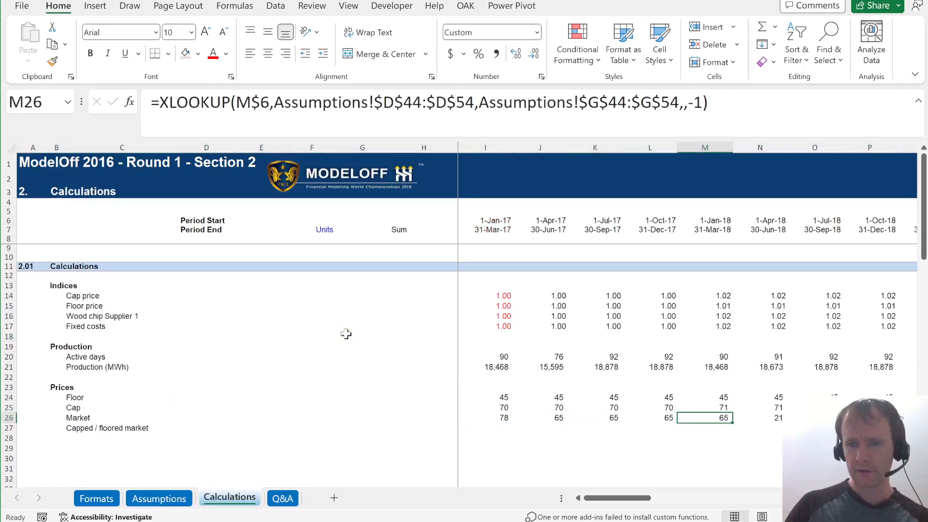
{"action": "key", "text": "shift+Right"}
{"action": "key", "text": "shift+Right"}
{"action": "key", "text": "shift+Right"}
{"action": "key", "text": "shift+Right"}
{"action": "key", "text": "shift+Right"}
{"action": "key", "text": "shift+Right"}
{"action": "key", "text": "shift+Right"}
{"action": "key", "text": "ctrl+Right"}
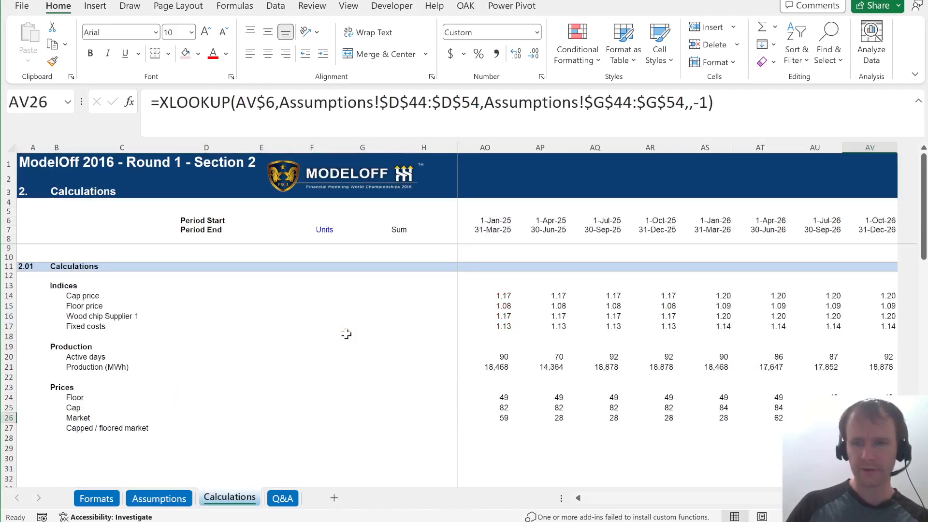
Enter =MEDIAN(I24:I26) in I27 to get the capped / floored market price for the first quarter
{"action": "scroll", "coordinate": [345, 334], "scroll_direction": "down", "scroll_amount": 2}
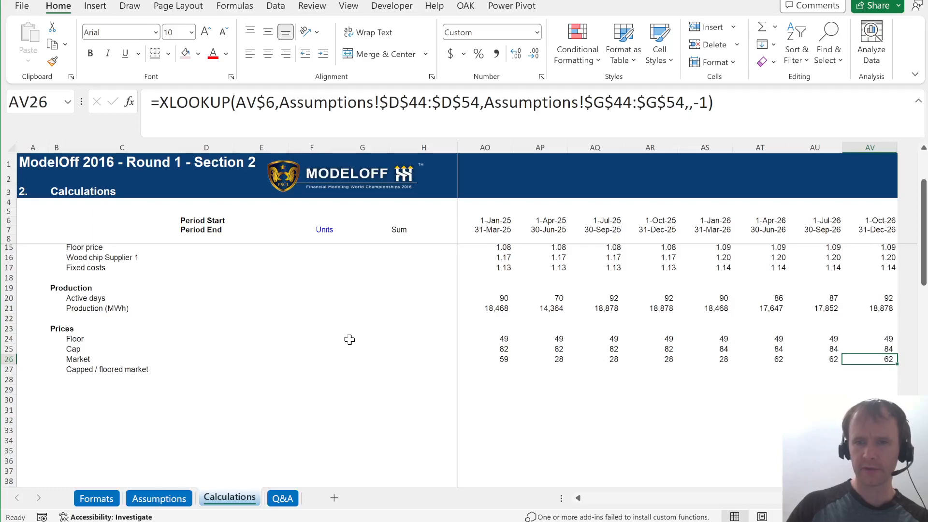
{"action": "key", "text": "Down"}
{"action": "key", "text": "ctrl+Left"}
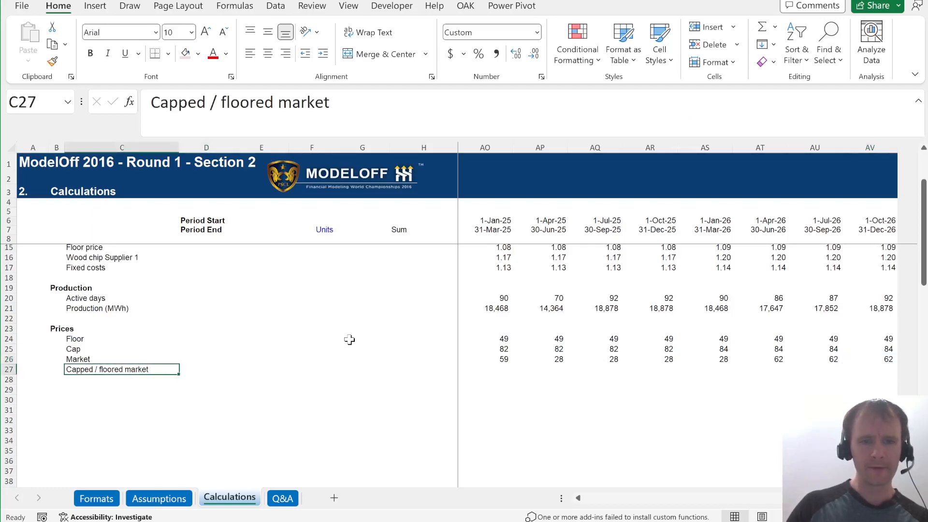
{"action": "key", "text": "Right"}
{"action": "key", "text": "Right"}
{"action": "key", "text": "Right"}
{"action": "key", "text": "Right"}
{"action": "key", "text": "Right"}
{"action": "key", "text": "Right"}
{"action": "type", "text": "="}
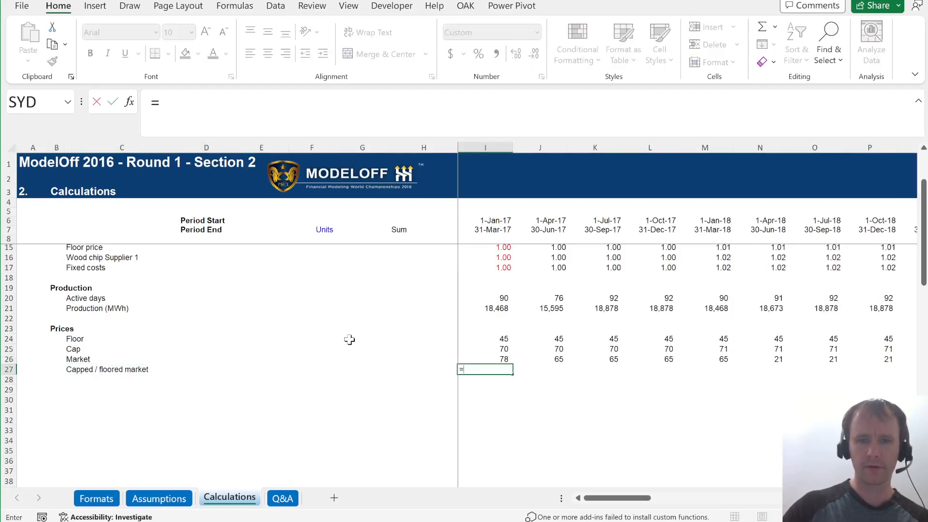
{"action": "type", "text": "MEDIAN("}
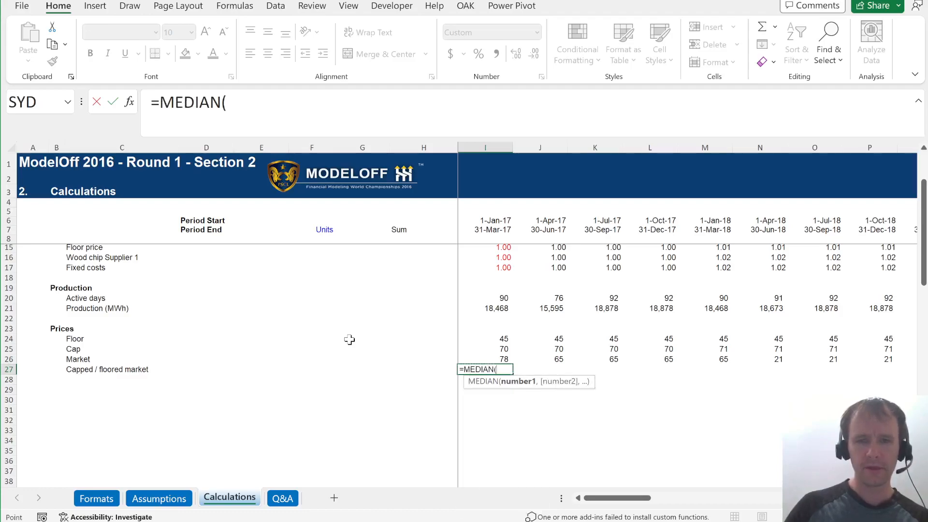
{"action": "key", "text": "Up"}
{"action": "key", "text": "ctrl+shift+Up"}
{"action": "key", "text": "Return"}
Fill the Capped / floored market formula from I27 across the remaining quarters
{"action": "key", "text": "Up"}
{"action": "key", "text": "ctrl+shift+Right"}
{"action": "key", "text": "ctrl+r"}
{"action": "key", "text": "Left"}
{"action": "key", "text": "Right"}
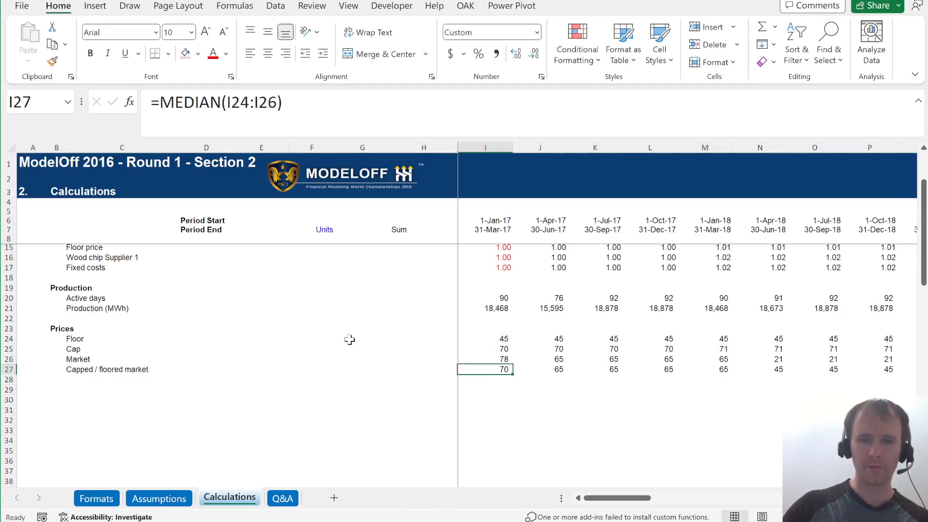
Try a nested IF in I27 that returns cap I25 or floor I24 when market price I26 is outside them, and discard the entry
{"action": "type", "text": "=IF("}
{"action": "key", "text": "Up"}
{"action": "type", "text": ">"}
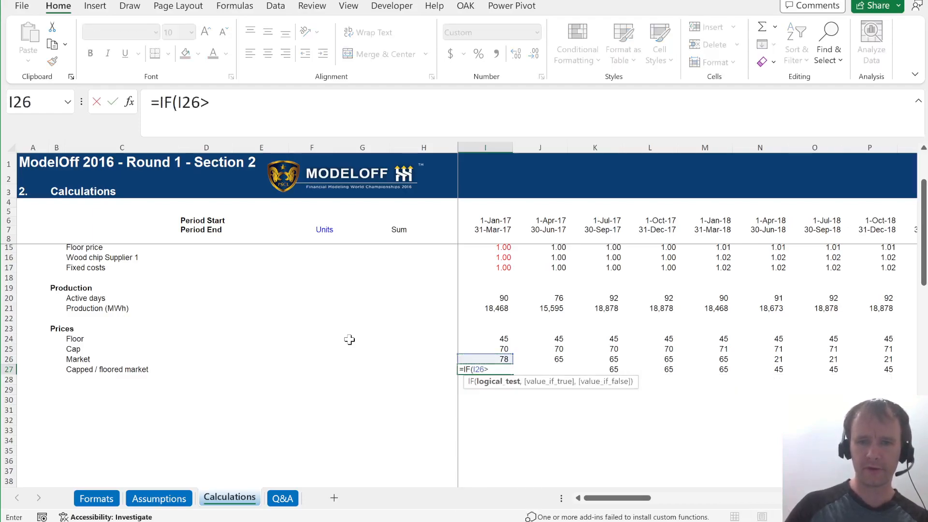
{"action": "key", "text": "Up"}
{"action": "key", "text": "Up"}
{"action": "type", "text": ","}
{"action": "key", "text": "Up"}
{"action": "key", "text": "Up"}
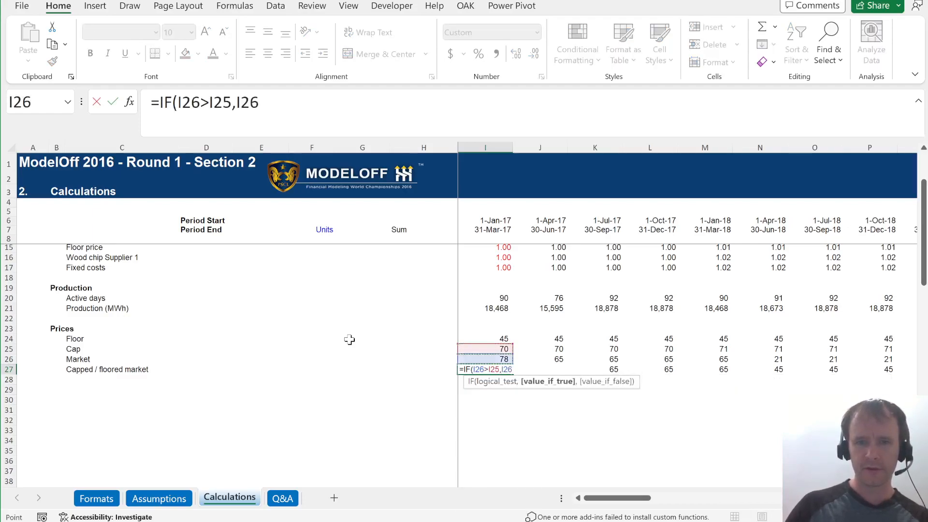
{"action": "type", "text": ",IF("}
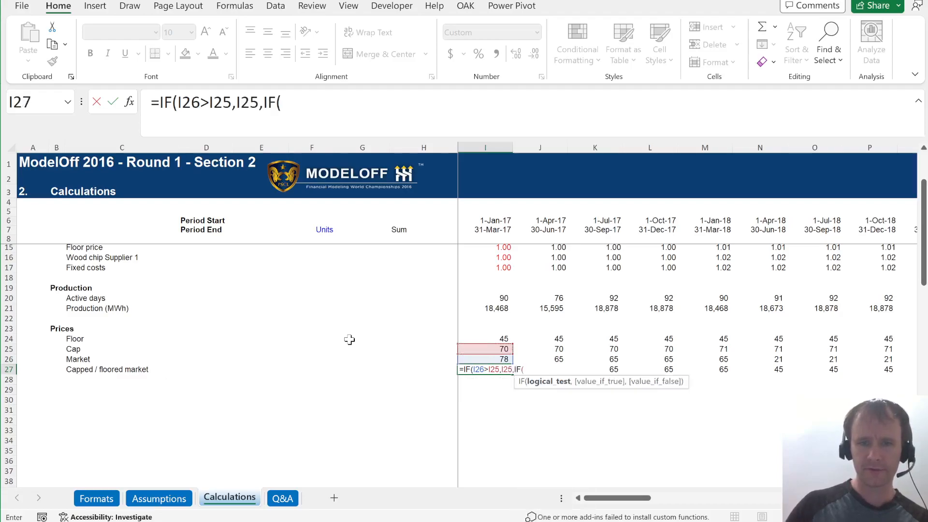
{"action": "key", "text": "Up"}
{"action": "type", "text": "<"}
{"action": "key", "text": "Up"}
{"action": "key", "text": "Up"}
{"action": "key", "text": "Up"}
{"action": "type", "text": ","}
{"action": "key", "text": "Up"}
{"action": "key", "text": "Up"}
{"action": "key", "text": "Up"}
{"action": "type", "text": ","}
{"action": "key", "text": "Up"}
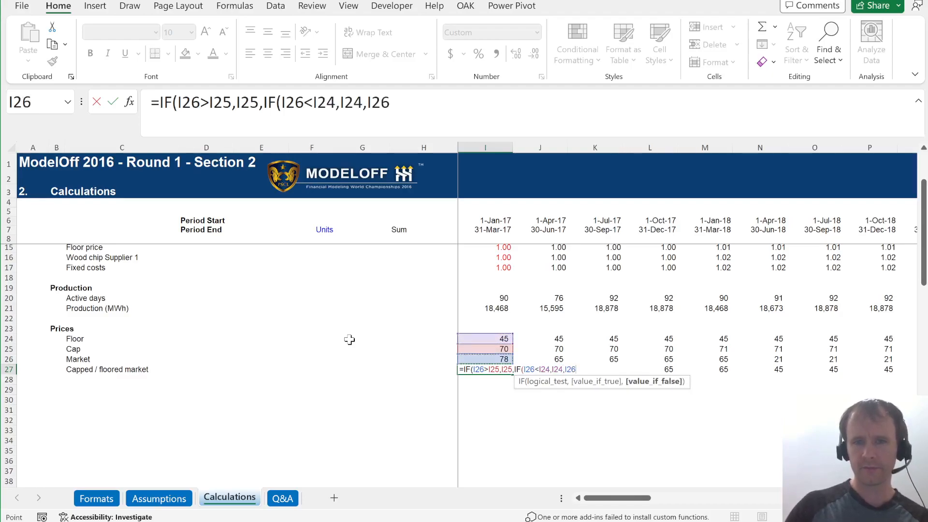
{"action": "key", "text": "Escape"}
{"action": "key", "text": "Down"}
{"action": "key", "text": "Up"}
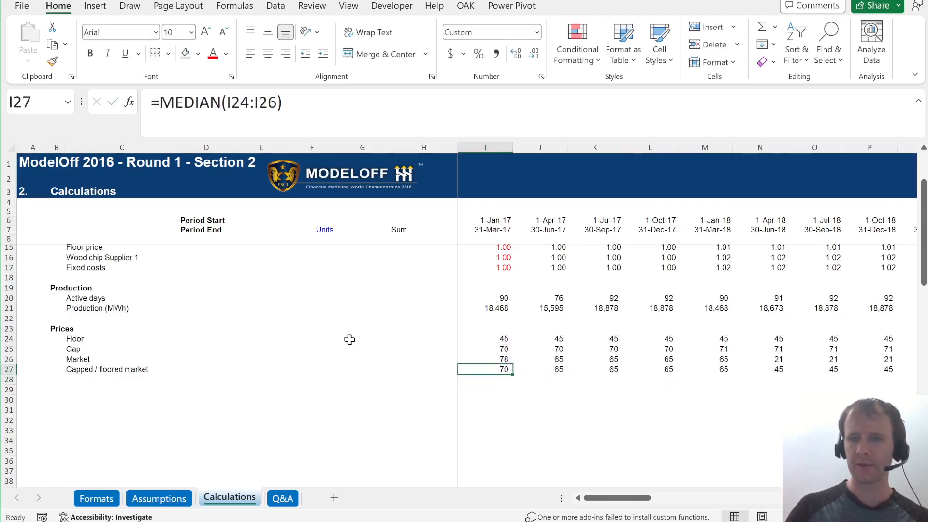
Show the prices in rows 24 to 27 with two decimal places across all quarters
{"action": "key", "text": "Up"}
{"action": "key", "text": "Up"}
{"action": "key", "text": "Up"}
{"action": "key", "text": "ctrl+shift+Right"}
{"action": "key", "text": "ctrl+shift+Down"}
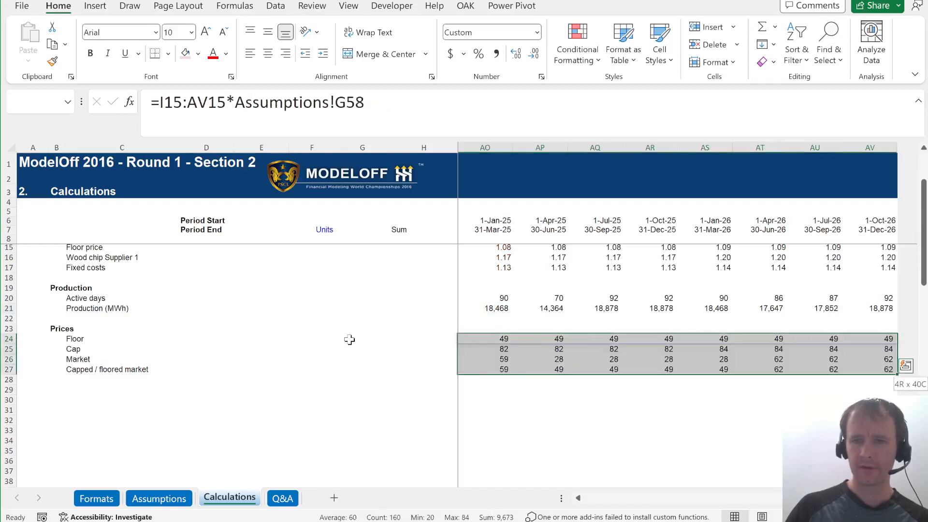
{"action": "key", "text": "Down"}
{"action": "key", "text": "Down"}
{"action": "key", "text": "Down"}
{"action": "key", "text": "Down"}
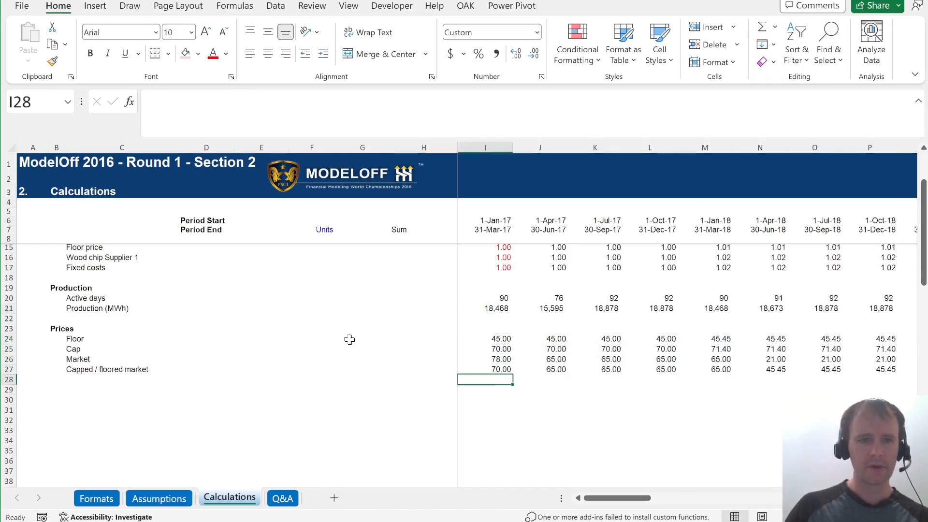
Add a Revenue heading in B29 below the Prices section
{"action": "key", "text": "Left"}
{"action": "key", "text": "Left"}
{"action": "key", "text": "Left"}
{"action": "key", "text": "Left"}
{"action": "key", "text": "Left"}
{"action": "key", "text": "Left"}
{"action": "key", "text": "Left"}
{"action": "key", "text": "Down"}
{"action": "type", "text": "Revenue"}
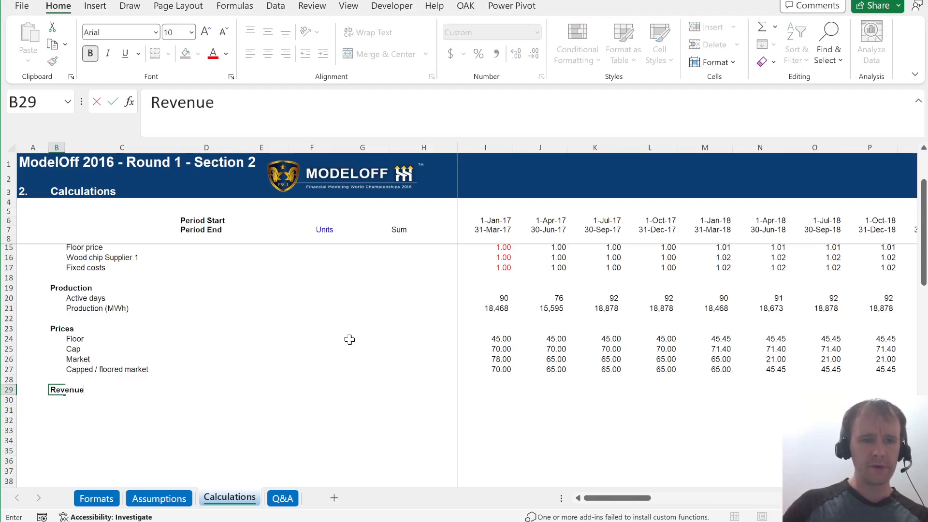
{"action": "key", "text": "Return"}
{"action": "key", "text": "Right"}
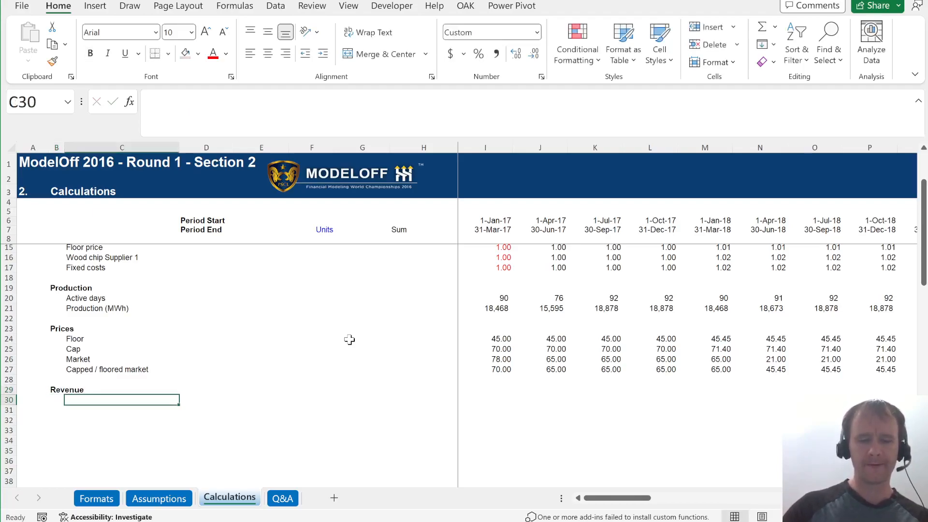
Label the two rows under Revenue Market in C30 and Cap / floor in C31
{"action": "type", "text": "MArket"}
{"action": "key", "text": "Return"}
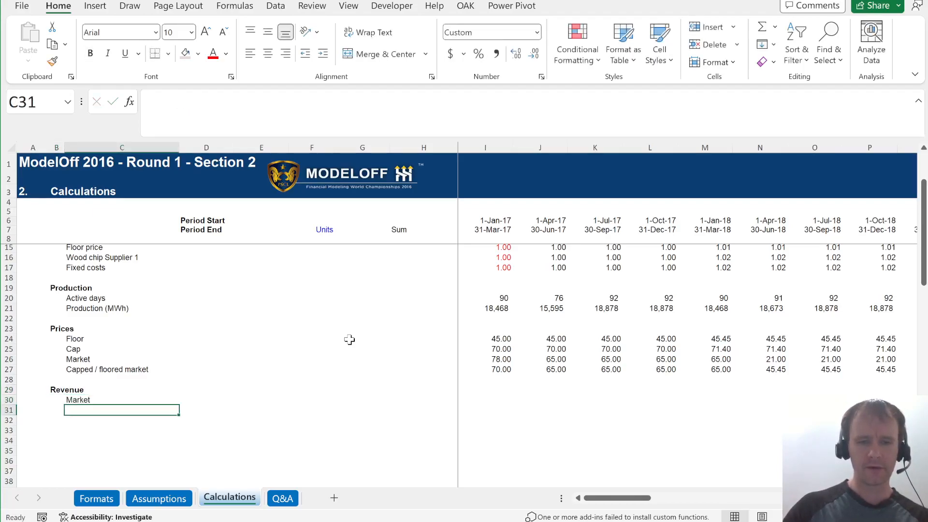
{"action": "type", "text": "Cap / floor"}
{"action": "key", "text": "ctrl+Return"}
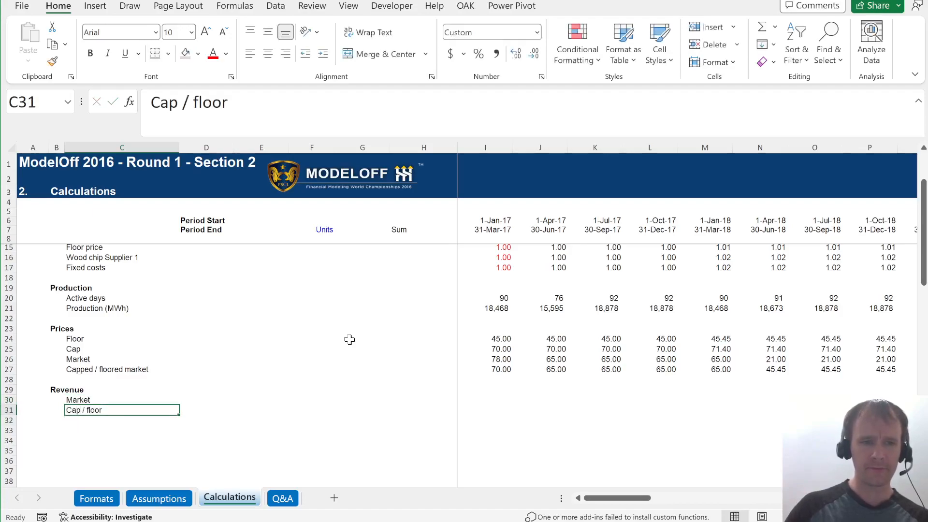
{"action": "key", "text": "Up"}
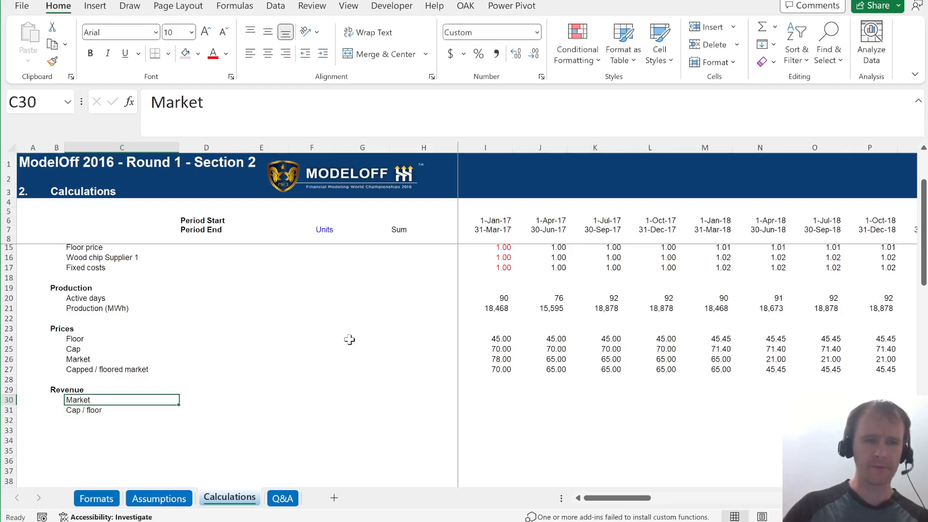
Move the Cap / floor label up to C30 and enter Floor in C31
{"action": "key", "text": "Down"}
{"action": "key", "text": "ctrl+x"}
{"action": "key", "text": "Up"}
{"action": "key", "text": "ctrl+v"}
{"action": "key", "text": "Down"}
{"action": "type", "text": "Floor"}
{"action": "key", "text": "Return"}
{"action": "key", "text": "Up"}
{"action": "key", "text": "Up"}
{"action": "type", "text": "M"}
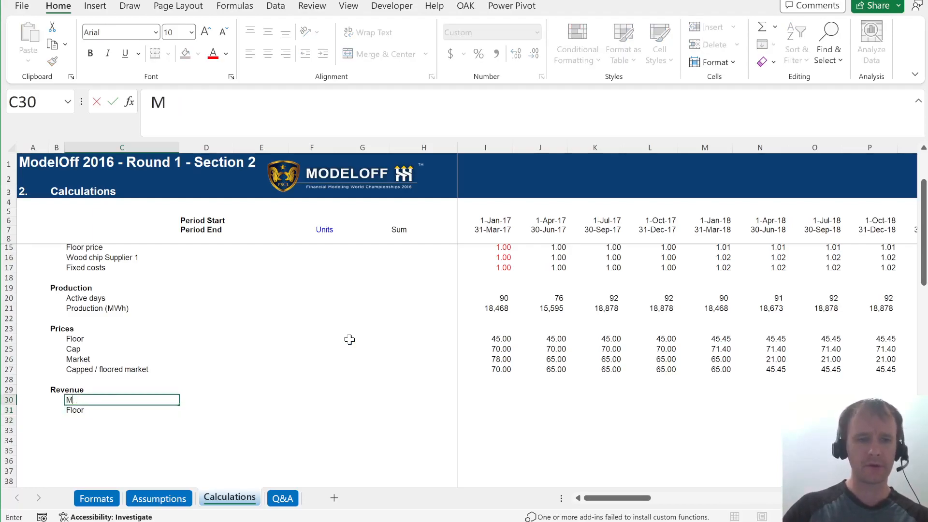
{"action": "type", "text": "arket"}
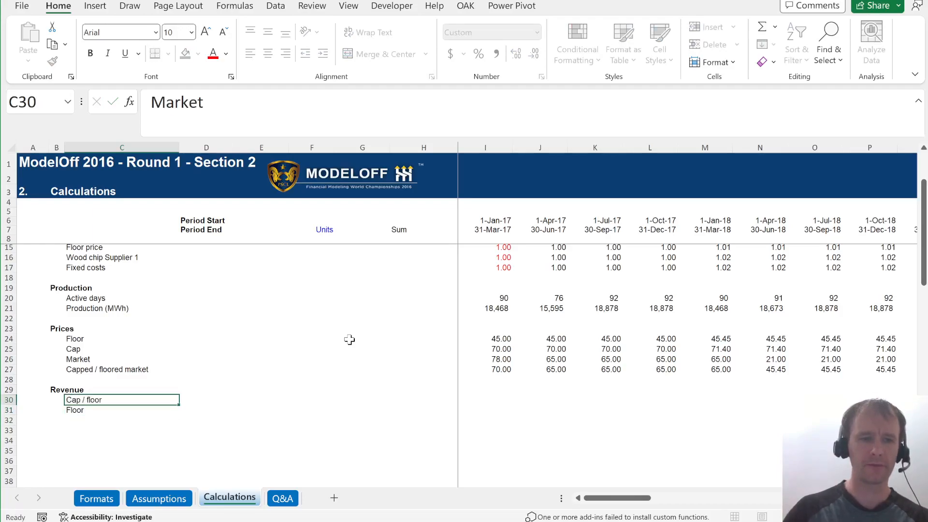
{"action": "key", "text": "Escape"}
Copy the Capped / floored market label from C27 into C30 under Revenue
{"action": "key", "text": "Up"}
{"action": "key", "text": "Up"}
{"action": "key", "text": "Up"}
{"action": "key", "text": "ctrl+c"}
{"action": "key", "text": "Down"}
{"action": "key", "text": "Down"}
{"action": "key", "text": "Down"}
{"action": "key", "text": "ctrl+v"}
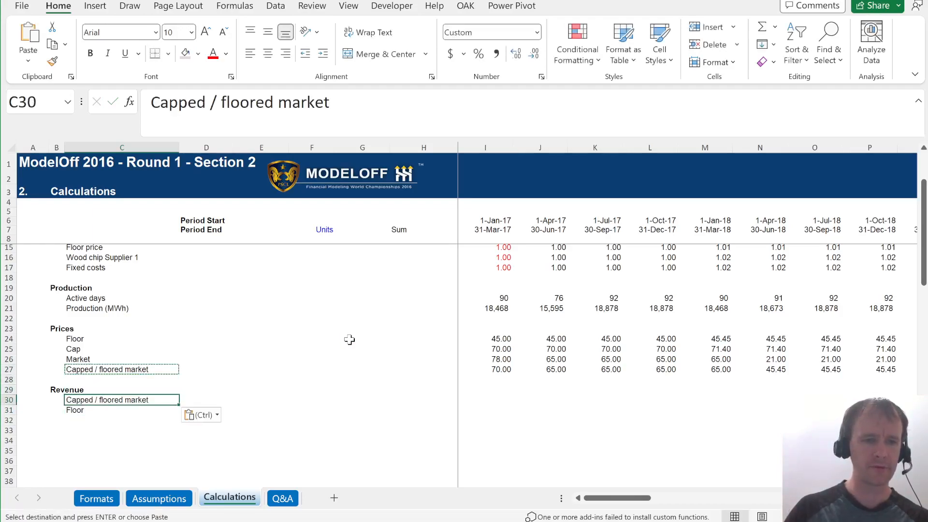
Enter a revenue formula in I30 multiplying production I21:AV21 by the capped / floored market price I27:AV27
{"action": "key", "text": "Right"}
{"action": "key", "text": "Right"}
{"action": "key", "text": "Right"}
{"action": "key", "text": "Right"}
{"action": "key", "text": "Right"}
{"action": "key", "text": "Right"}
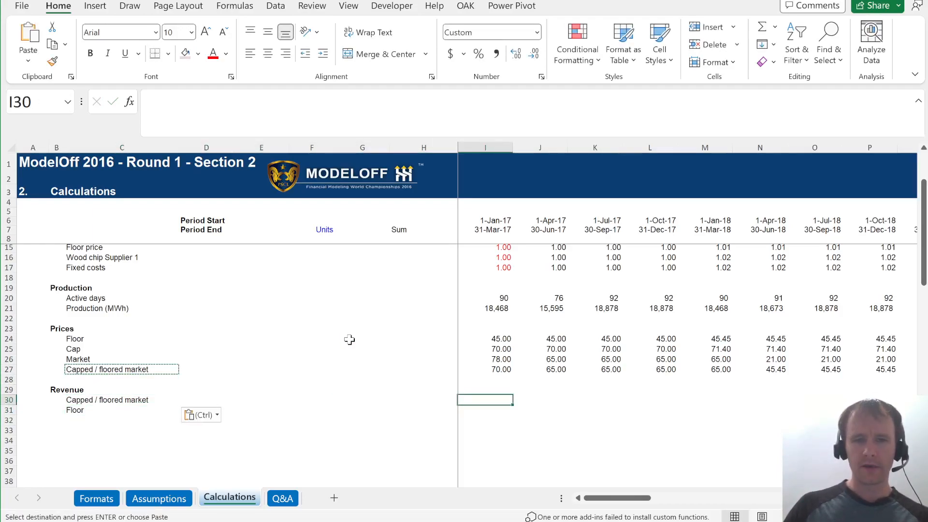
{"action": "key", "text": "ctrl+Page_Up"}
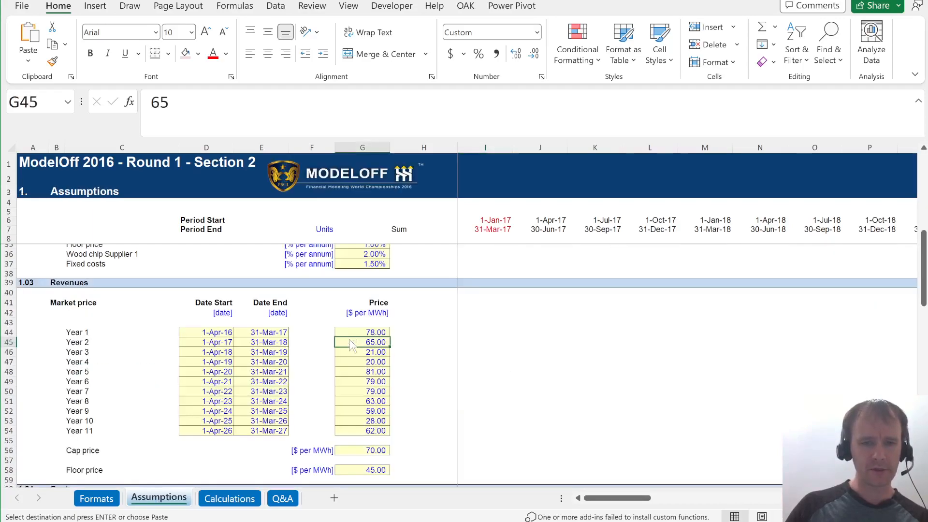
{"action": "key", "text": "ctrl+Page_Down"}
{"action": "type", "text": "="}
{"action": "key", "text": "ctrl+Up"}
{"action": "key", "text": "ctrl+Up"}
{"action": "key", "text": "ctrl+Up"}
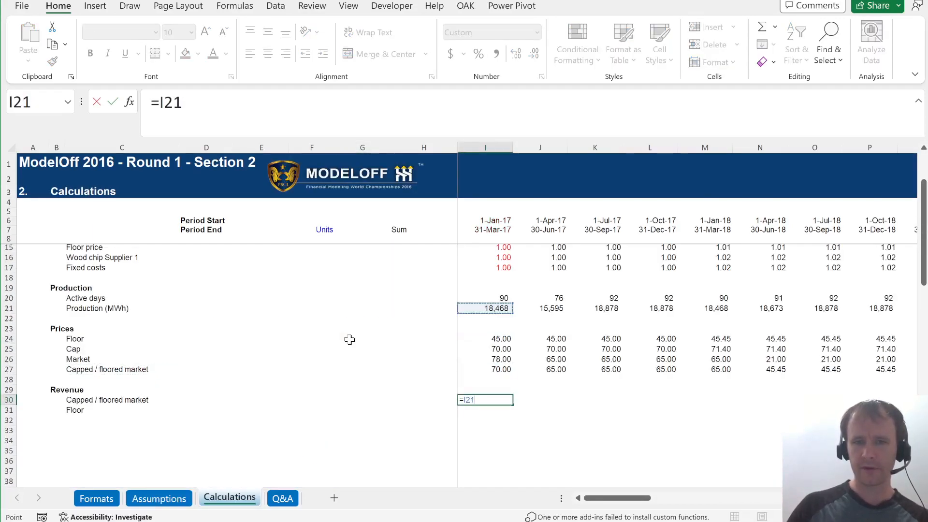
{"action": "key", "text": "ctrl+shift+Right"}
{"action": "type", "text": "*"}
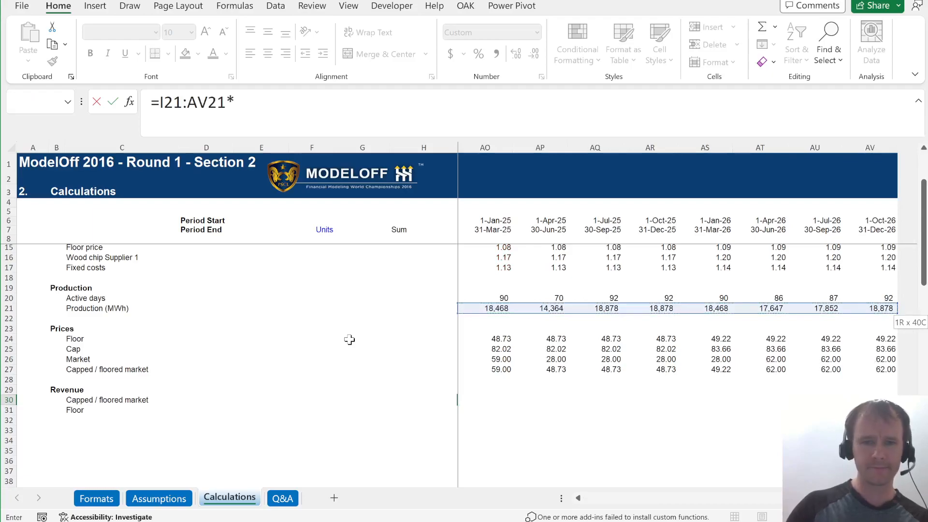
{"action": "key", "text": "ctrl+Up"}
{"action": "key", "text": "ctrl+Up"}
{"action": "key", "text": "Down"}
{"action": "key", "text": "Down"}
{"action": "key", "text": "Down"}
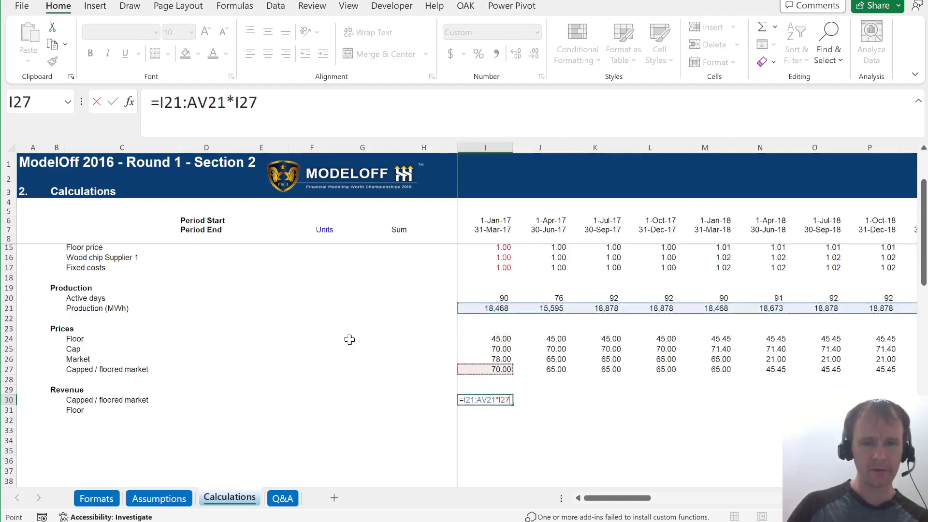
{"action": "key", "text": "ctrl+shift+Right"}
{"action": "key", "text": "Return"}
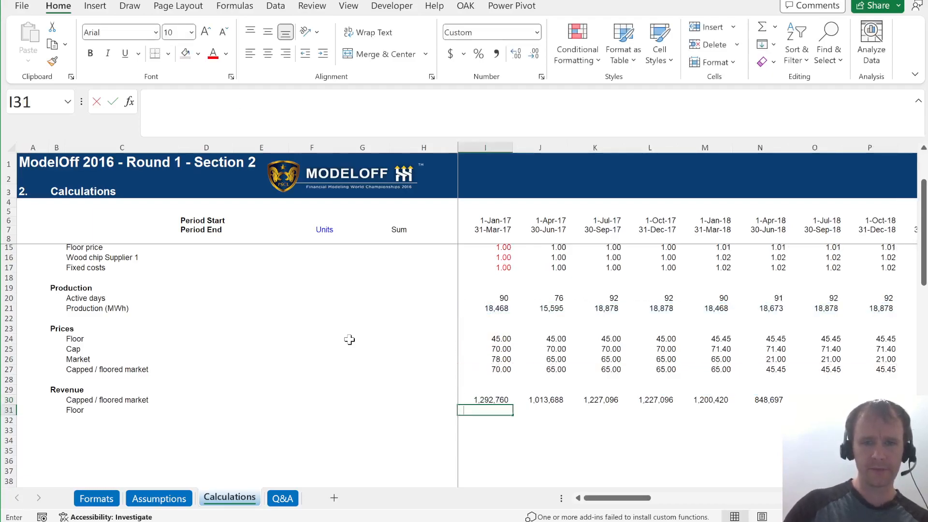
Enter =I21:AV21*I24# in I31 to calculate floor revenue for all quarters
{"action": "type", "text": "="}
{"action": "key", "text": "Up"}
{"action": "key", "text": "Up"}
{"action": "key", "text": "Up"}
{"action": "key", "text": "Up"}
{"action": "key", "text": "Up"}
{"action": "key", "text": "Up"}
{"action": "key", "text": "Up"}
{"action": "key", "text": "Up"}
{"action": "key", "text": "Up"}
{"action": "key", "text": "Up"}
{"action": "key", "text": "ctrl+shift+Right"}
{"action": "type", "text": "*"}
{"action": "key", "text": "Up"}
{"action": "key", "text": "Up"}
{"action": "key", "text": "Up"}
{"action": "key", "text": "Up"}
{"action": "key", "text": "Up"}
{"action": "key", "text": "Up"}
{"action": "key", "text": "Up"}
{"action": "type", "text": "#"}
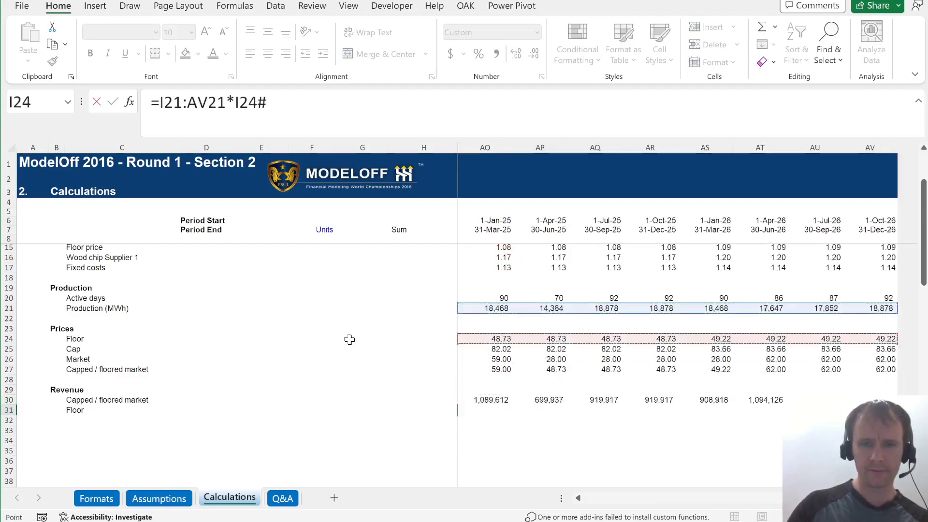
{"action": "key", "text": "Return"}
Check the supplier inputs on the Assumptions sheet and add a Suppliers heading in B33 of Calculations
{"action": "key", "text": "Up"}
{"action": "key", "text": "Down"}
{"action": "key", "text": "Home"}
{"action": "key", "text": "Down"}
{"action": "key", "text": "Right"}
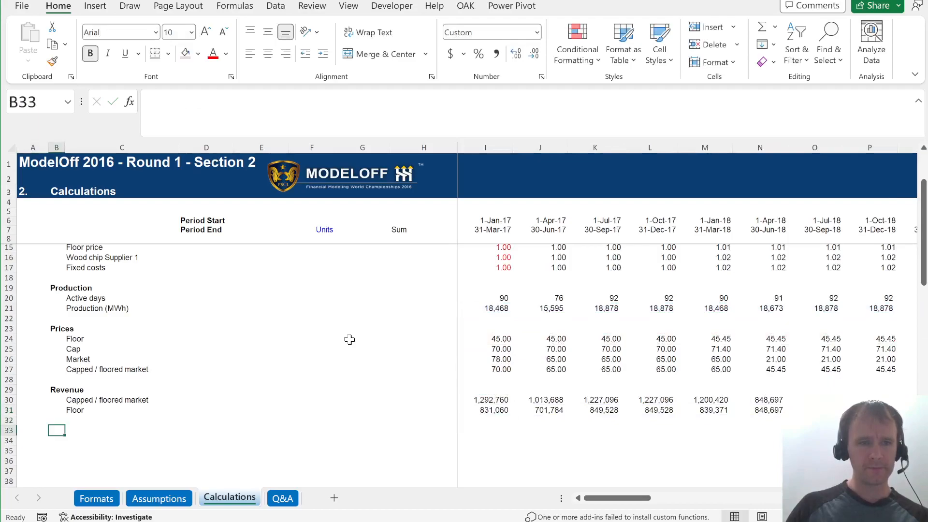
{"action": "scroll", "coordinate": [317, 404], "scroll_direction": "down", "scroll_amount": 2}
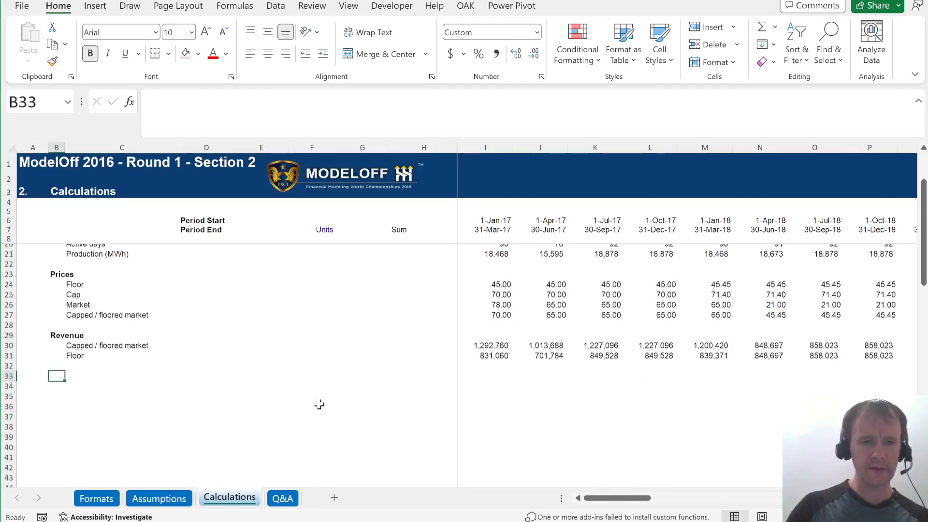
{"action": "key", "text": "ctrl+Page_Up"}
{"action": "scroll", "coordinate": [319, 404], "scroll_direction": "down", "scroll_amount": 7}
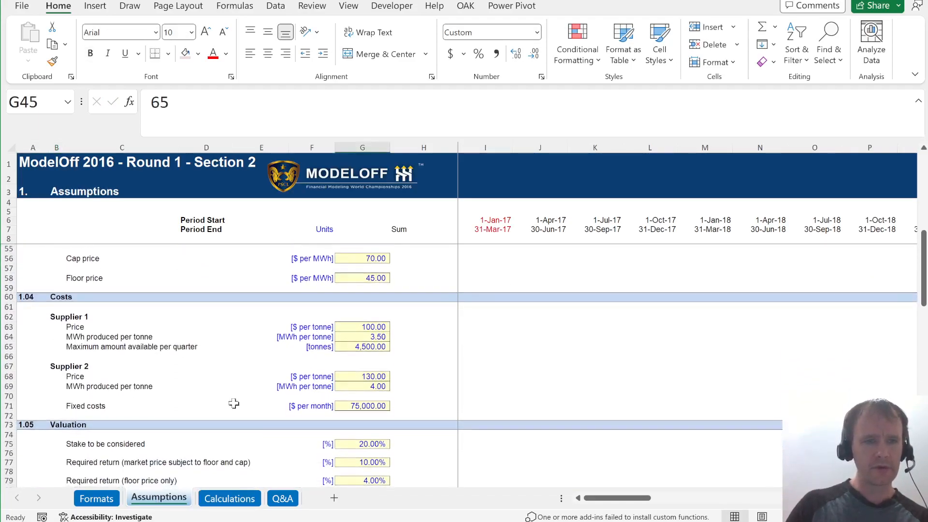
{"action": "left_click", "coordinate": [372, 327]}
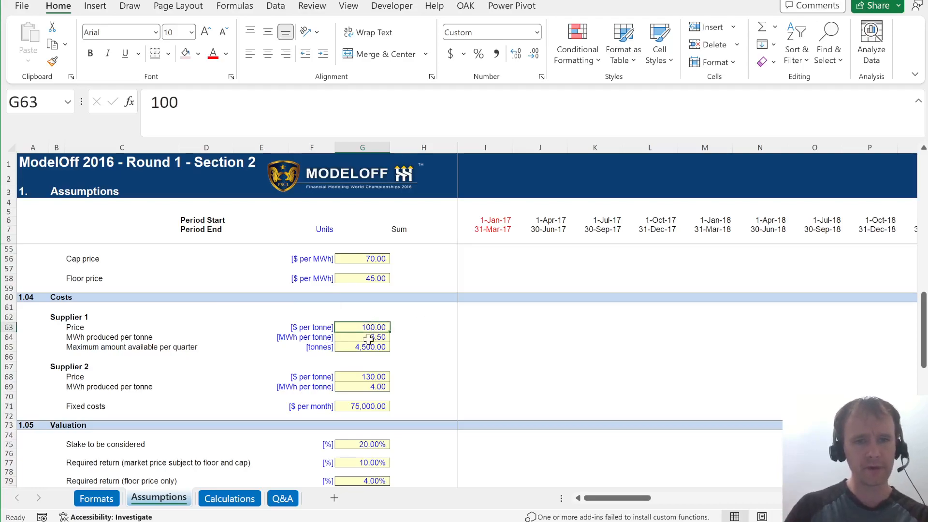
{"action": "key", "text": "ctrl+Page_Down"}
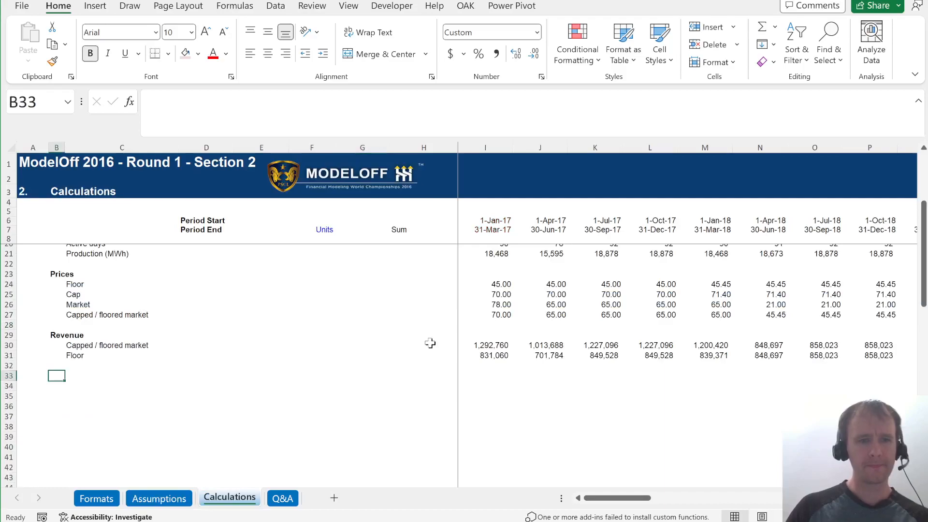
{"action": "type", "text": "Suppliers"}
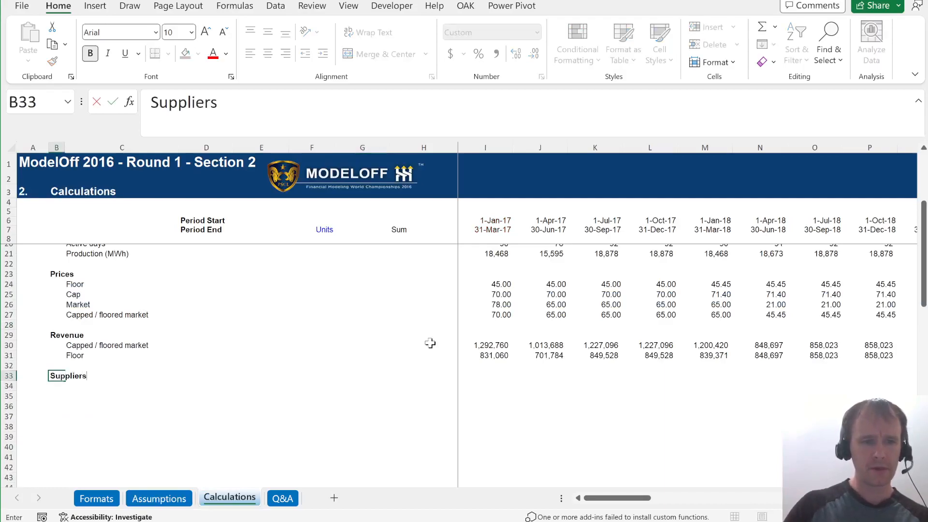
{"action": "key", "text": "Return"}
{"action": "key", "text": "Right"}
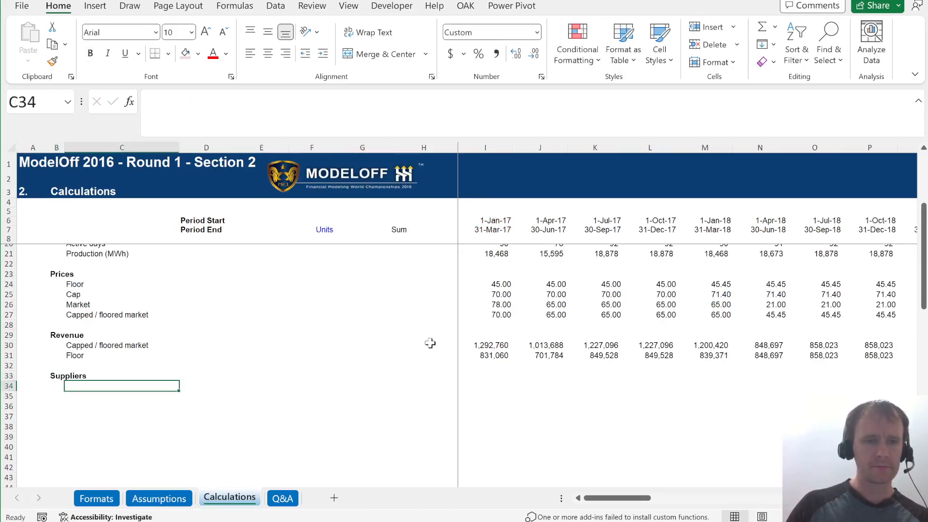
Examine the supplier prices, MWh produced per tonne, maximum quarterly amount and fixed costs in the Costs section of Assumptions
{"action": "key", "text": "ctrl+Page_Up"}
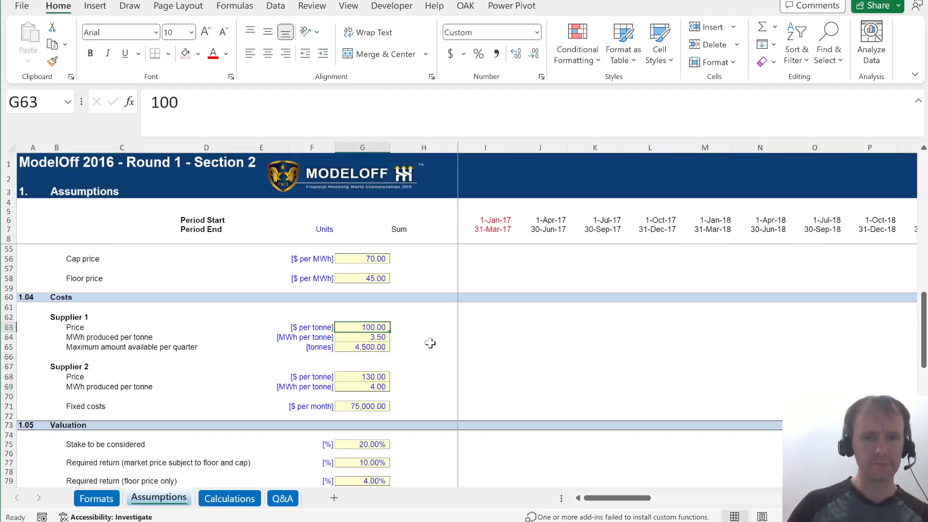
{"action": "key", "text": "shift+space"}
{"action": "key", "text": "shift+Down"}
{"action": "key", "text": "shift+Down"}
{"action": "key", "text": "shift+Down"}
{"action": "key", "text": "shift+Down"}
{"action": "key", "text": "shift+Down"}
{"action": "key", "text": "shift+Down"}
{"action": "key", "text": "shift+Down"}
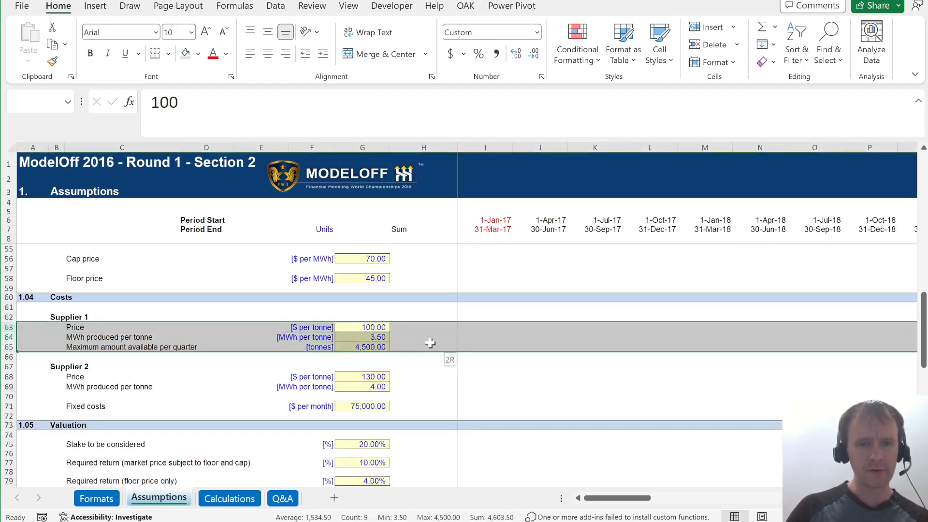
{"action": "key", "text": "shift+Down"}
{"action": "key", "text": "shift+Down"}
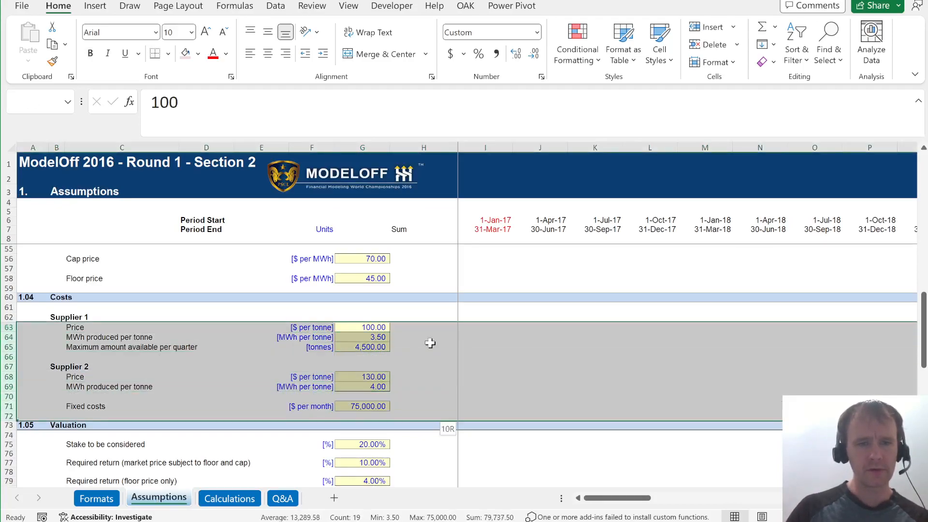
{"action": "key", "text": "shift+BackSpace"}
{"action": "key", "text": "Left"}
{"action": "key", "text": "shift+space"}
{"action": "key", "text": "Down"}
{"action": "key", "text": "shift+space"}
{"action": "key", "text": "Down"}
{"action": "key", "text": "Down"}
{"action": "key", "text": "Down"}
{"action": "key", "text": "Down"}
{"action": "key", "text": "Down"}
{"action": "key", "text": "shift+space"}
{"action": "key", "text": "Up"}
{"action": "key", "text": "Up"}
{"action": "key", "text": "Up"}
{"action": "key", "text": "Up"}
{"action": "key", "text": "Up"}
{"action": "key", "text": "Up"}
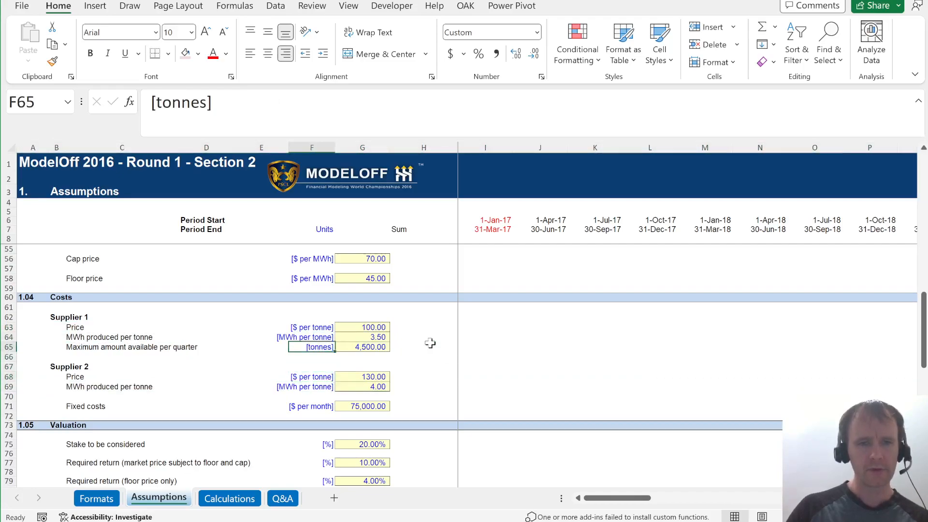
Enter the label Supplier 1 price ($ / ton) in C34 of Calculations, checking the price unit on Assumptions
{"action": "key", "text": "ctrl+Page_Down"}
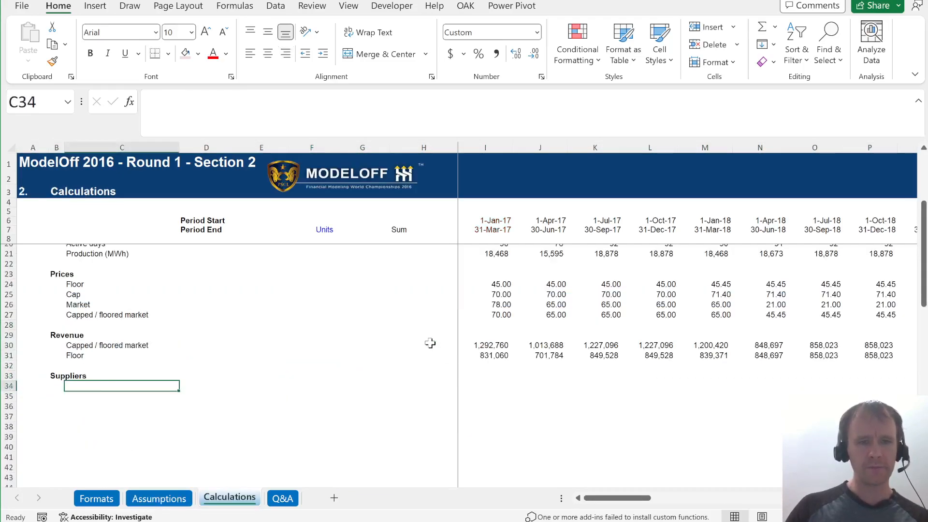
{"action": "type", "text": "S"}
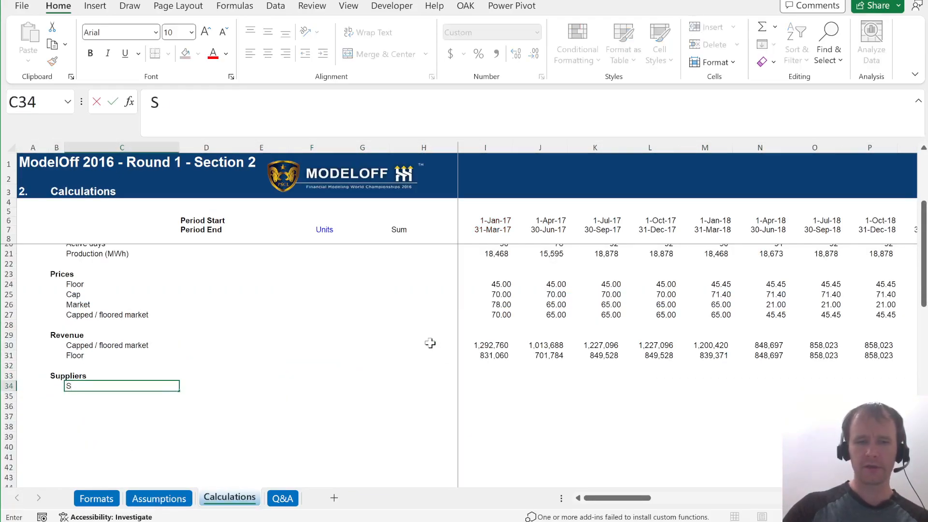
{"action": "type", "text": "upplier 1 price"}
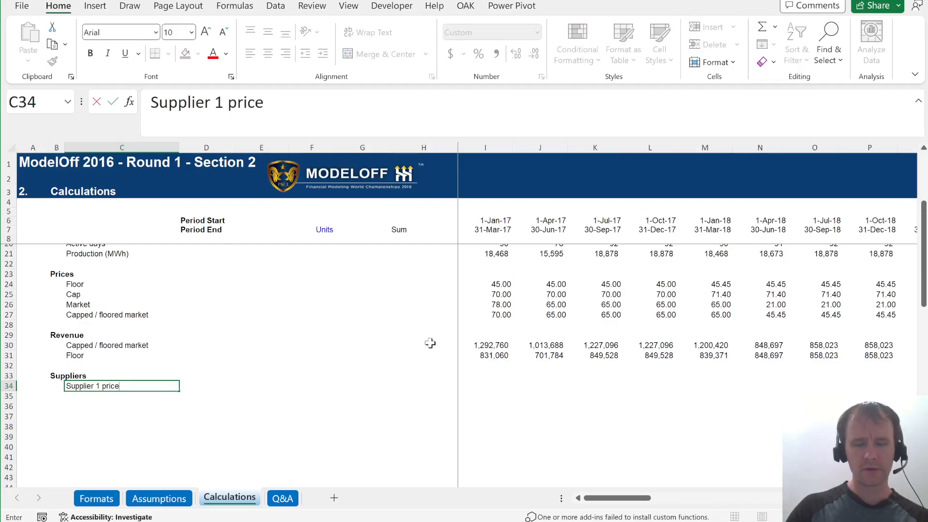
{"action": "type", "text": " ("}
{"action": "key", "text": "ctrl+Page_Up"}
{"action": "key", "text": "ctrl+Page_Down"}
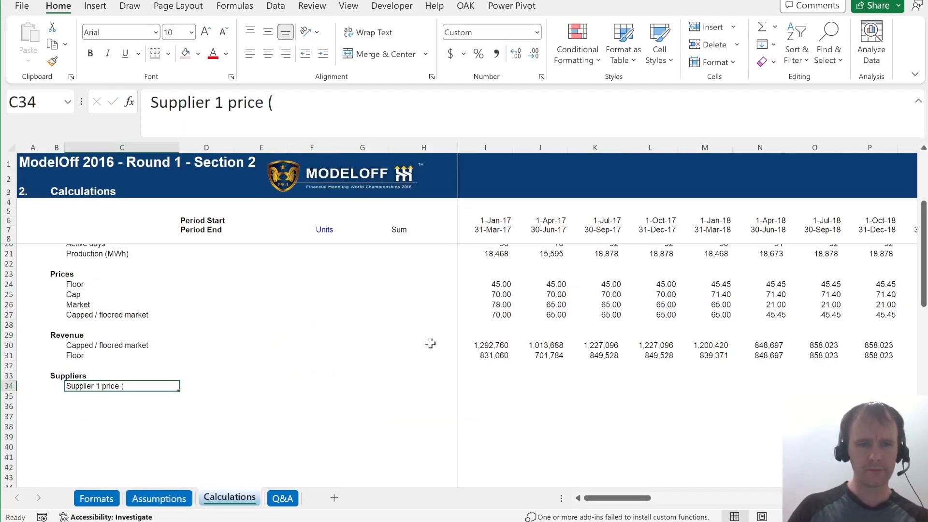
{"action": "type", "text": "$ / ton)"}
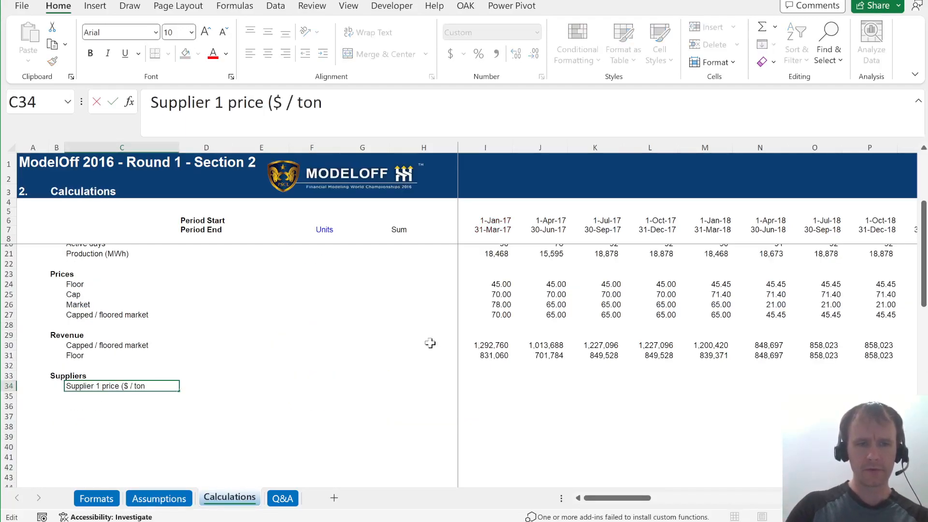
{"action": "key", "text": "Return"}
Duplicate the label into C35 and edit it to Supplier 2 price ($ / ton)
{"action": "key", "text": "ctrl+apostrophe"}
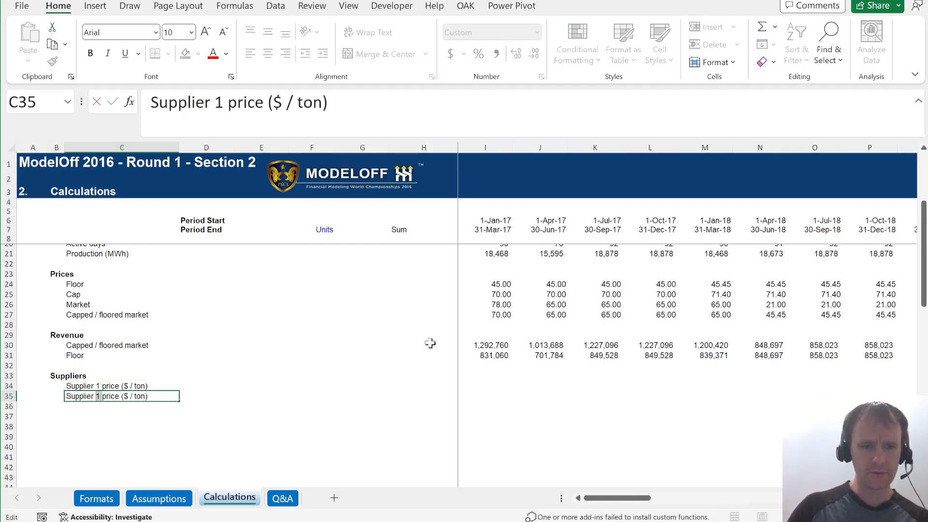
{"action": "type", "text": "2"}
{"action": "key", "text": "Return"}
{"action": "key", "text": "Down"}
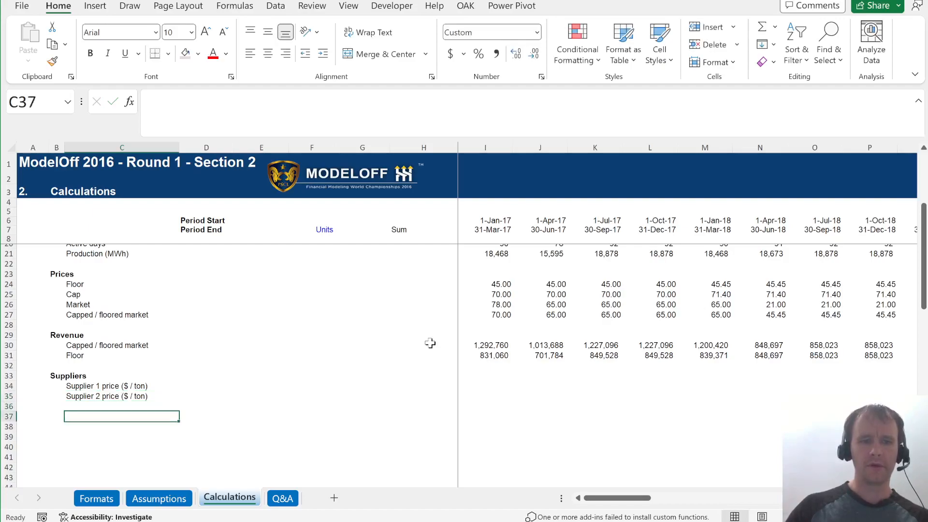
Enter the labels Supplier 1 $ / MWh in C37 and Supplier 2 $ / MWh in C38 of Calculations
{"action": "type", "text": "Sup"}
{"action": "type", "text": "plier 1 $ / MWh"}
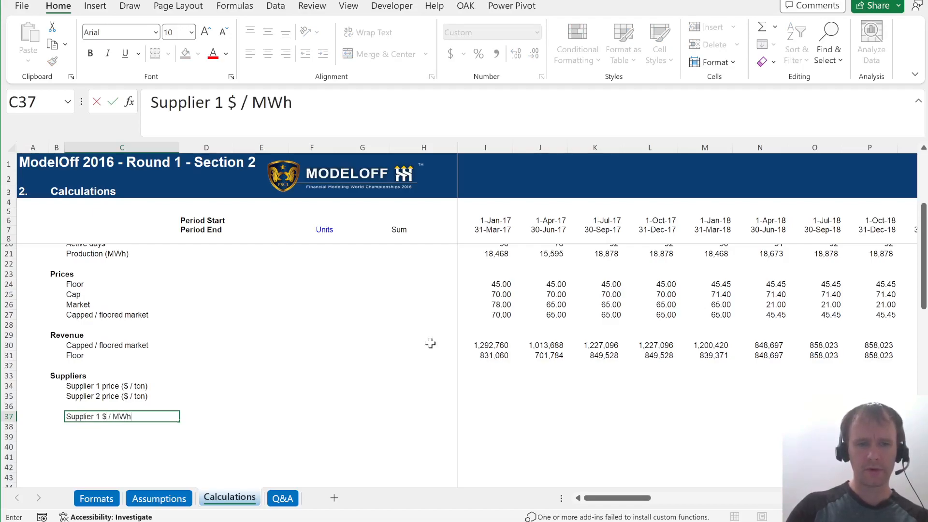
{"action": "key", "text": "Return"}
{"action": "key", "text": "ctrl+d"}
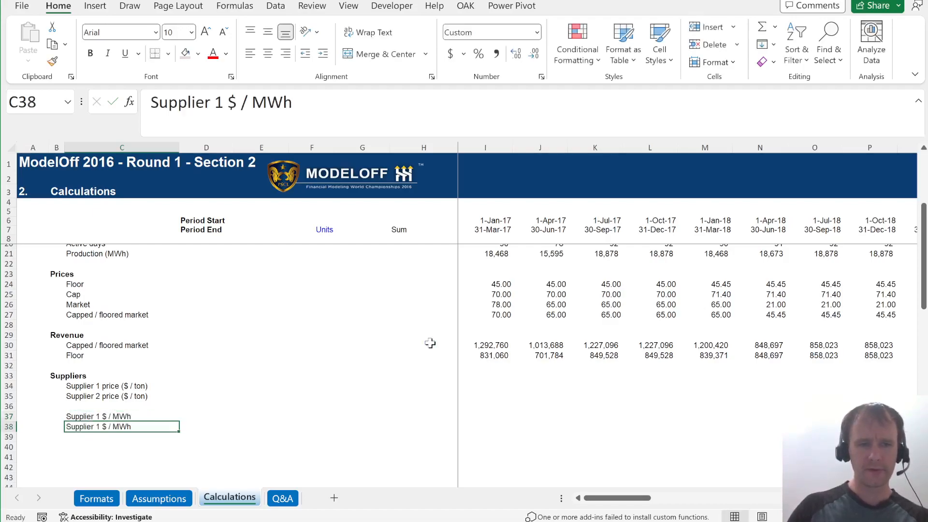
{"action": "key", "text": "F2"}
{"action": "key", "text": "BackSpace"}
{"action": "type", "text": "2"}
{"action": "key", "text": "ctrl+Return"}
Calculate Supplier 1's price per ton from I34 across all quarters as =I16:AV16*Assumptions!G63
{"action": "key", "text": "Up"}
{"action": "key", "text": "Up"}
{"action": "key", "text": "Up"}
{"action": "key", "text": "Up"}
{"action": "key", "text": "Right"}
{"action": "key", "text": "Right"}
{"action": "key", "text": "Right"}
{"action": "key", "text": "Right"}
{"action": "key", "text": "Right"}
{"action": "key", "text": "Right"}
{"action": "key", "text": "Right"}
{"action": "key", "text": "Right"}
{"action": "key", "text": "Left"}
{"action": "key", "text": "Left"}
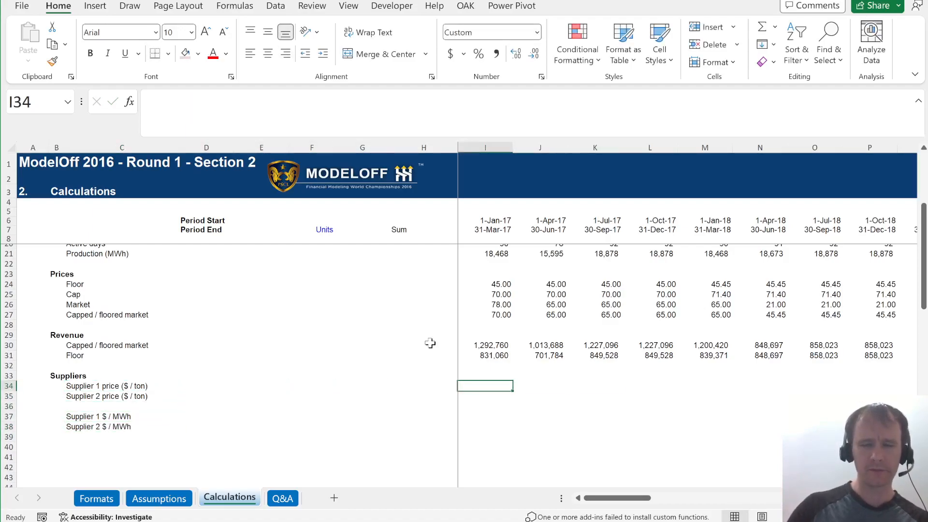
{"action": "type", "text": "="}
{"action": "scroll", "coordinate": [430, 343], "scroll_direction": "up", "scroll_amount": 4}
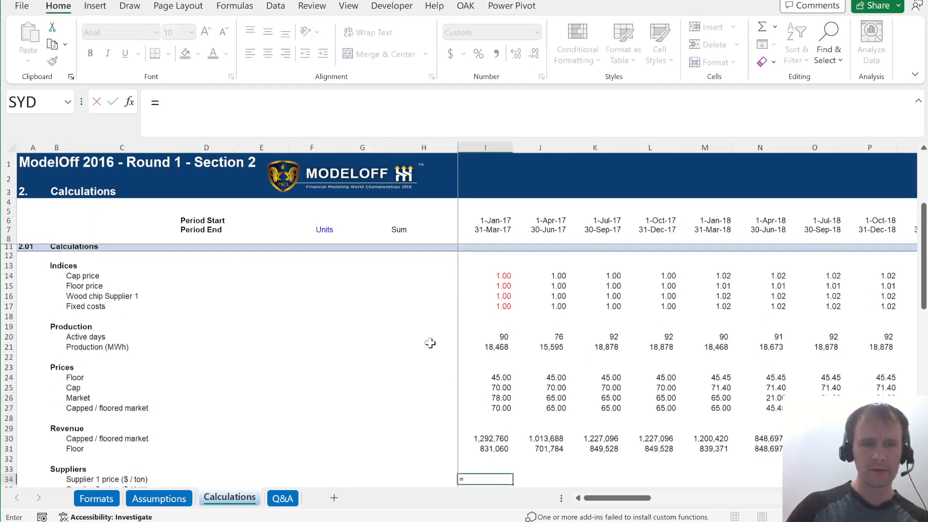
{"action": "left_click", "coordinate": [496, 309]}
{"action": "key", "text": "ctrl+shift+Right"}
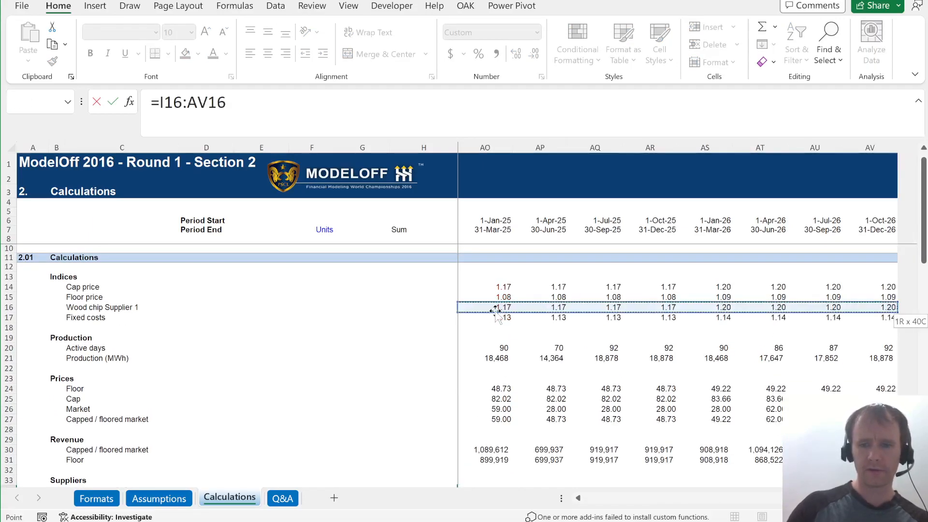
{"action": "type", "text": "*"}
{"action": "key", "text": "ctrl+Page_Up"}
{"action": "left_click", "coordinate": [345, 328]}
{"action": "key", "text": "Return"}
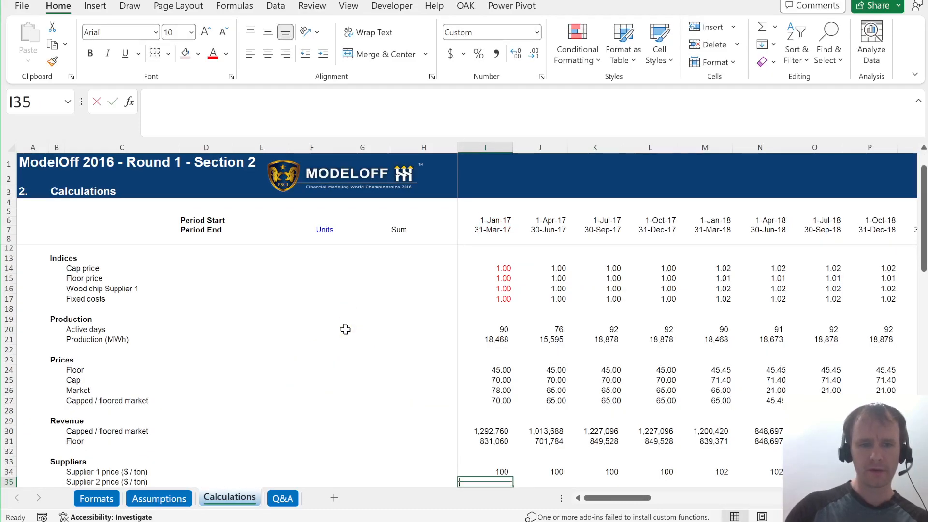
Link Supplier 2's price in I35 to Assumptions G68 with an absolute reference and fill it across to AV35
{"action": "type", "text": "="}
{"action": "key", "text": "ctrl+Page_Up"}
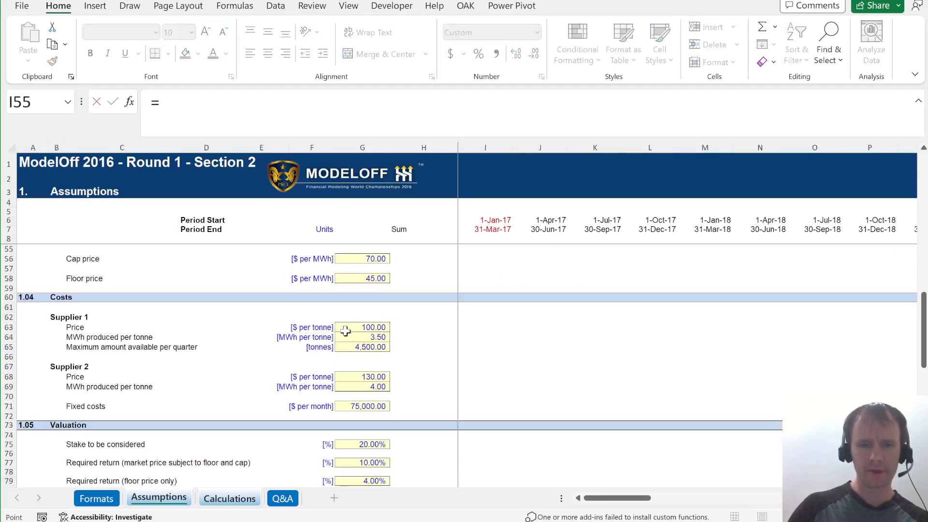
{"action": "left_click", "coordinate": [362, 381]}
{"action": "key", "text": "Return"}
{"action": "key", "text": "Up"}
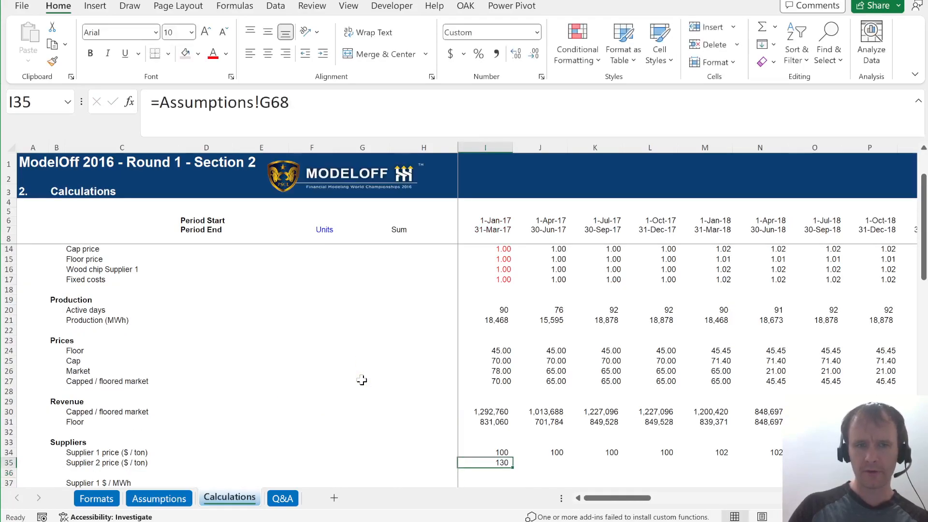
{"action": "key", "text": "F2"}
{"action": "key", "text": "F4"}
{"action": "key", "text": "Return"}
{"action": "key", "text": "Up"}
{"action": "key", "text": "ctrl+shift+Right"}
{"action": "key", "text": "ctrl+r"}
Format both supplier price rows, I34:AV35, as numbers with two decimals
{"action": "key", "text": "Up"}
{"action": "key", "text": "ctrl+shift+Right"}
{"action": "key", "text": "shift+Down"}
{"action": "key", "text": "ctrl+shift+1"}
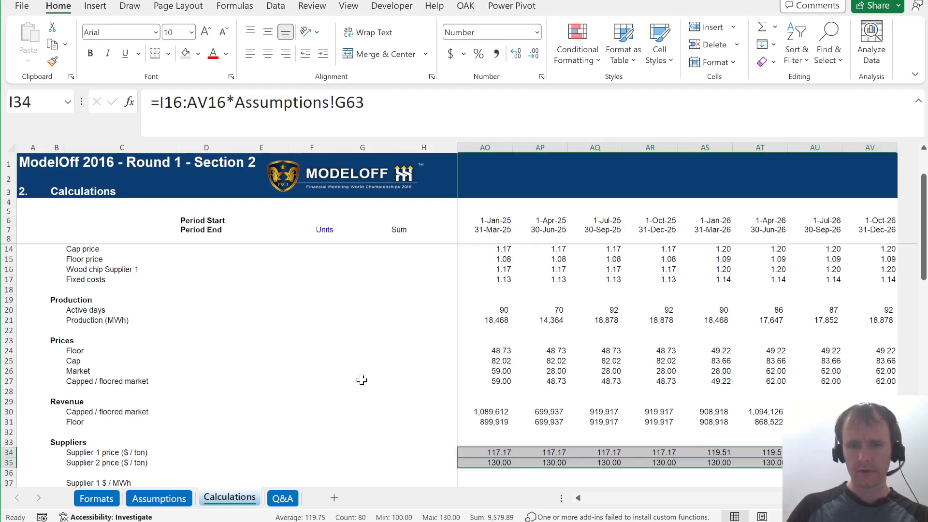
Calculate Supplier 1's cost per MWh in I37 as =I34#/Assumptions!G64, checking the MWh per tonne input on Assumptions
{"action": "key", "text": "Down"}
{"action": "key", "text": "Down"}
{"action": "key", "text": "Down"}
{"action": "key", "text": "Down"}
{"action": "key", "text": "Up"}
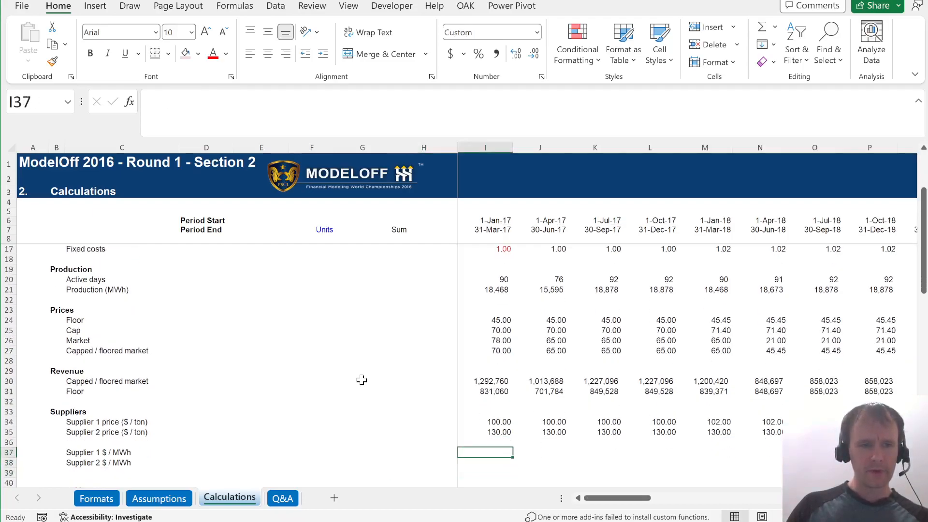
{"action": "key", "text": "ctrl+Page_Up"}
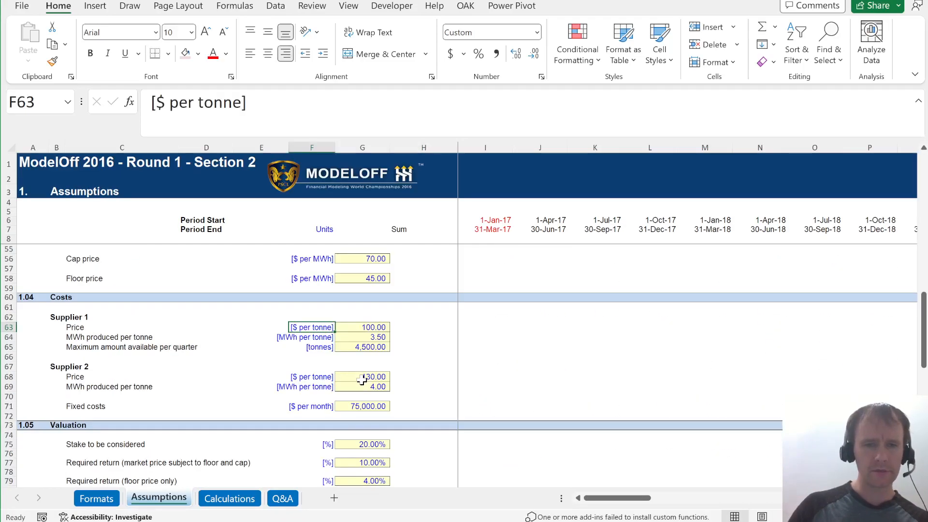
{"action": "key", "text": "Right"}
{"action": "key", "text": "Down"}
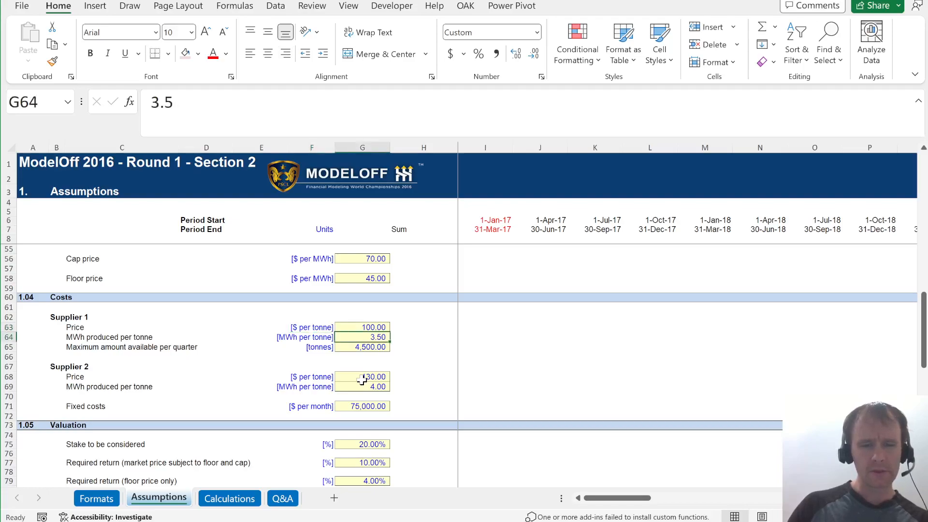
{"action": "key", "text": "Up"}
{"action": "key", "text": "Down"}
{"action": "key", "text": "ctrl+Page_Down"}
{"action": "type", "text": "="}
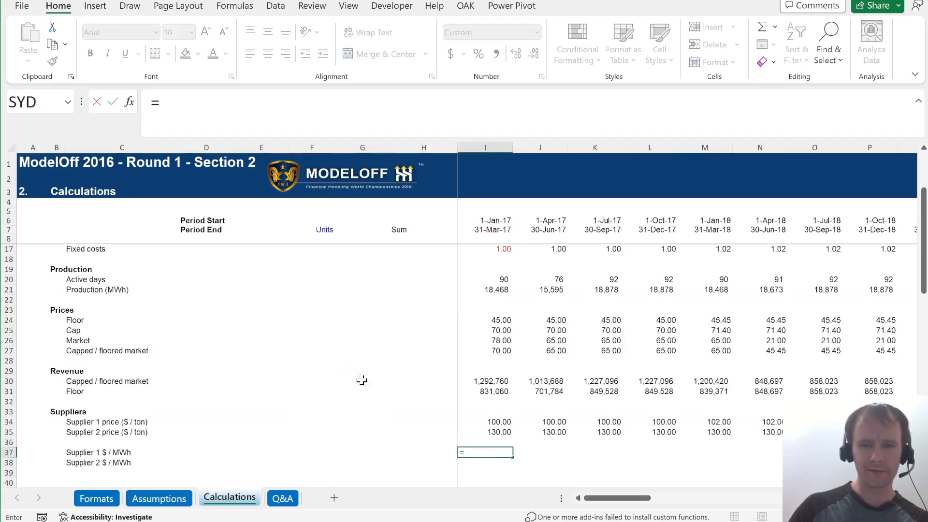
{"action": "key", "text": "Up"}
{"action": "key", "text": "Up"}
{"action": "key", "text": "Up"}
{"action": "key", "text": "ctrl+shift+Right"}
{"action": "type", "text": "/"}
{"action": "key", "text": "ctrl+Page_Up"}
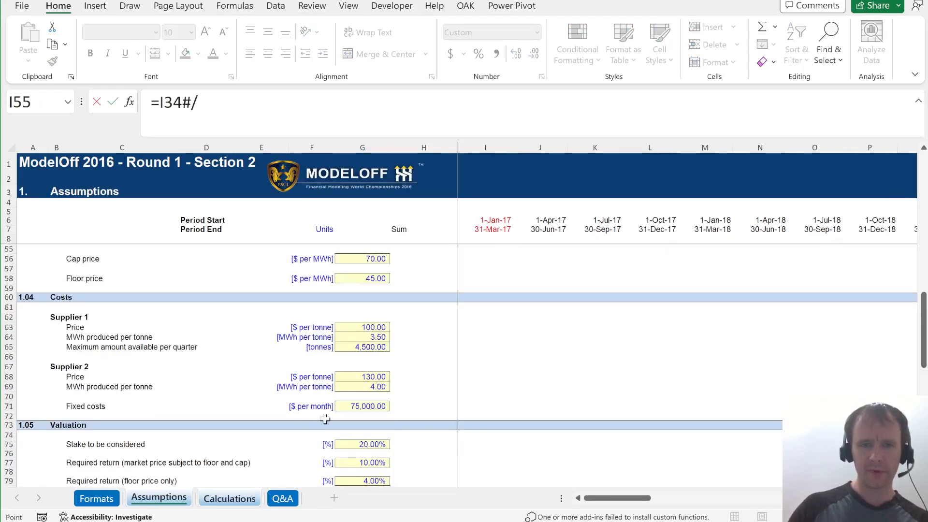
{"action": "left_click", "coordinate": [365, 335]}
{"action": "key", "text": "Return"}
{"action": "key", "text": "Up"}
{"action": "key", "text": "Down"}
{"action": "type", "text": "="}
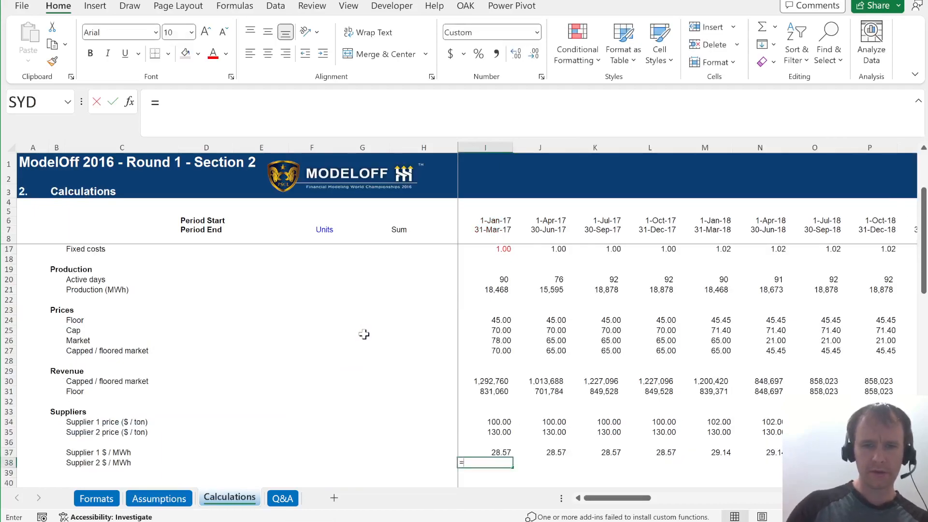
{"action": "key", "text": "Up"}
{"action": "key", "text": "Up"}
{"action": "key", "text": "Up"}
{"action": "type", "text": "/"}
{"action": "key", "text": "ctrl+Page_Up"}
{"action": "left_click", "coordinate": [377, 385]}
{"action": "key", "text": "Escape"}
Calculate Supplier 2's cost per MWh in I38 for all quarters as =I35:AV35/Assumptions!G69
{"action": "type", "text": "="}
{"action": "key", "text": "Up"}
{"action": "key", "text": "Up"}
{"action": "key", "text": "Up"}
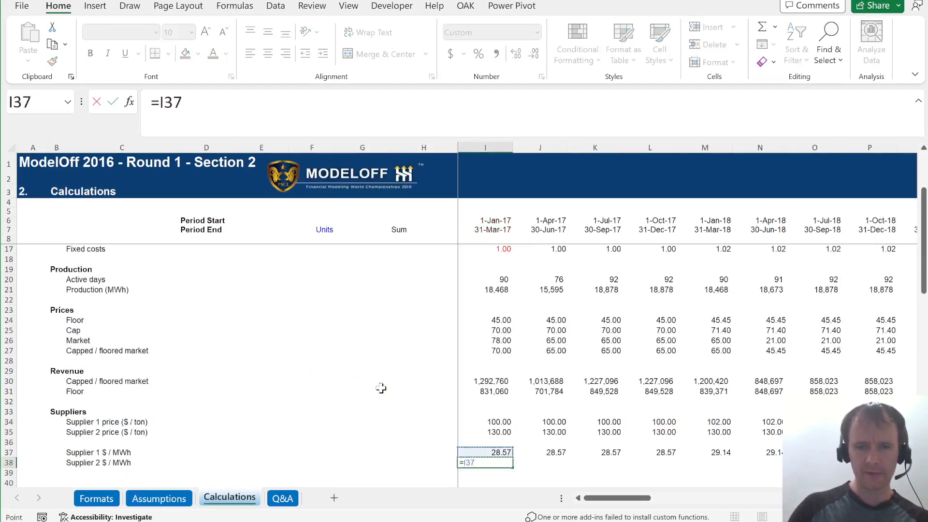
{"action": "key", "text": "ctrl+shift+Right"}
{"action": "type", "text": "/"}
{"action": "key", "text": "ctrl+Page_Up"}
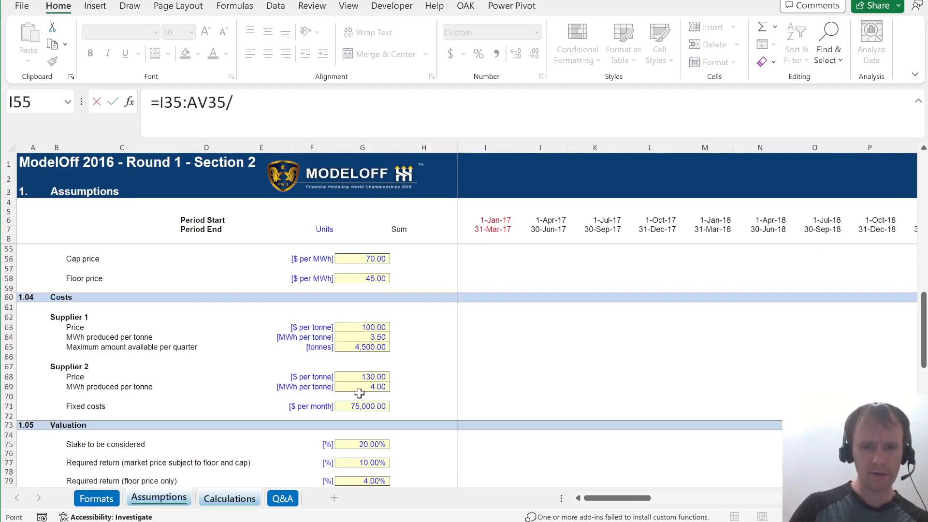
{"action": "left_click", "coordinate": [361, 389]}
{"action": "key", "text": "Return"}
{"action": "key", "text": "Up"}
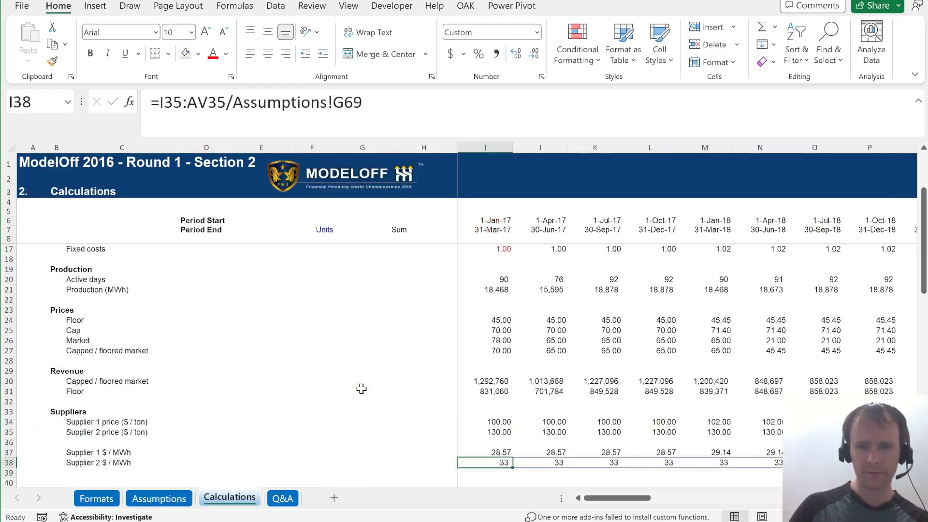
Format the Supplier 2 $ / MWh row from I38 across all quarters as numbers with two decimals
{"action": "key", "text": "ctrl+shift+Right"}
{"action": "key", "text": "ctrl+shift+1"}
{"action": "key", "text": "Left"}
{"action": "key", "text": "Right"}
{"action": "key", "text": "Down"}
{"action": "key", "text": "Down"}
{"action": "key", "text": "Down"}
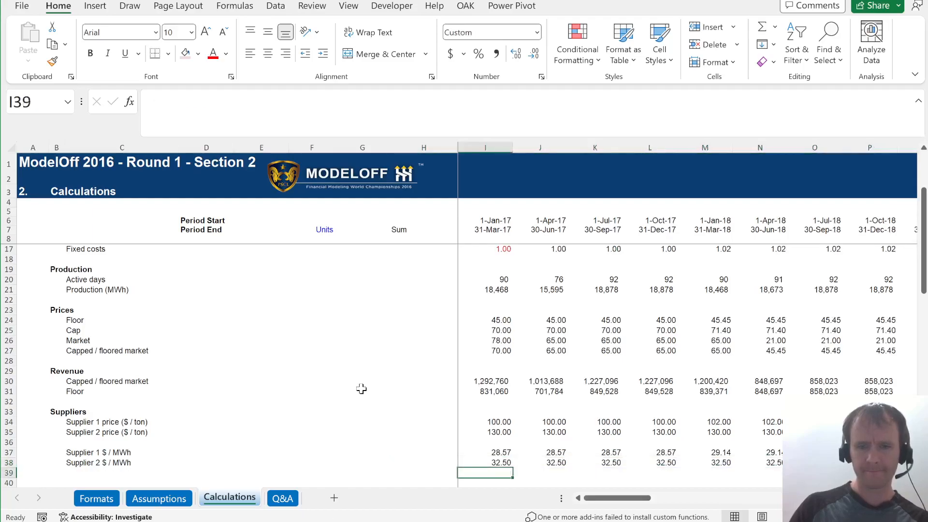
Examine the supplier inputs on Assumptions alongside the production and supplier rows on Calculations
{"action": "key", "text": "Down"}
{"action": "key", "text": "Down"}
{"action": "key", "text": "Down"}
{"action": "key", "text": "Down"}
{"action": "key", "text": "Down"}
{"action": "key", "text": "Down"}
{"action": "key", "text": "Down"}
{"action": "key", "text": "Down"}
{"action": "key", "text": "Down"}
{"action": "key", "text": "ctrl+Up"}
{"action": "key", "text": "Down"}
{"action": "key", "text": "Down"}
{"action": "key", "text": "Home"}
{"action": "key", "text": "Right"}
{"action": "key", "text": "Right"}
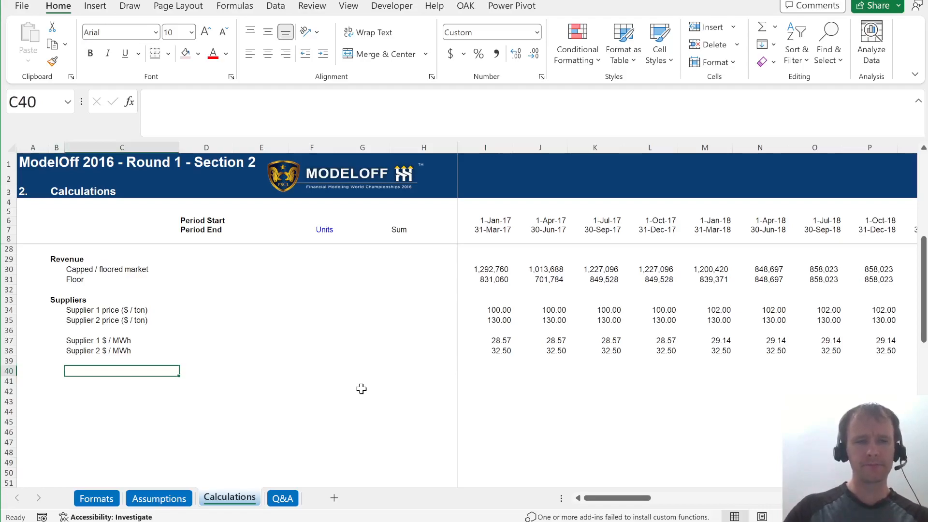
{"action": "key", "text": "ctrl+Page_Up"}
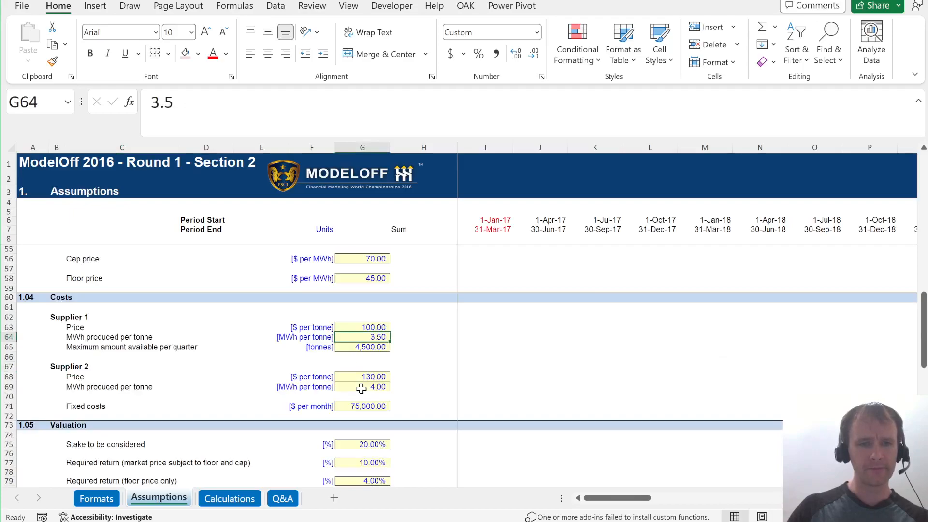
{"action": "key", "text": "ctrl+Page_Down"}
{"action": "scroll", "coordinate": [362, 415], "scroll_direction": "up", "scroll_amount": 3}
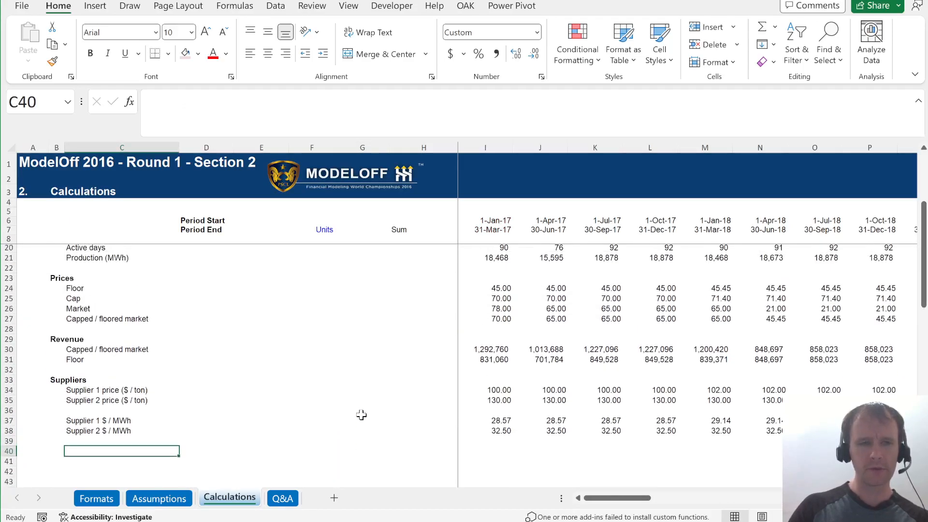
{"action": "scroll", "coordinate": [362, 415], "scroll_direction": "up", "scroll_amount": 2}
{"action": "scroll", "coordinate": [362, 415], "scroll_direction": "down", "scroll_amount": 2}
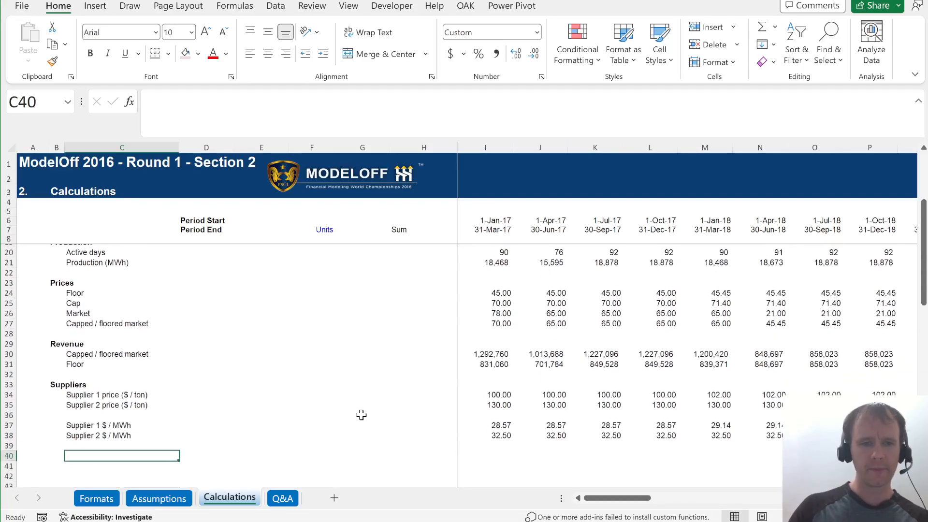
{"action": "key", "text": "ctrl+Page_Up"}
Insert a row below Supplier 1's maximum amount on Assumptions and label it Max MWh per quarter in C66
{"action": "left_click", "coordinate": [369, 344]}
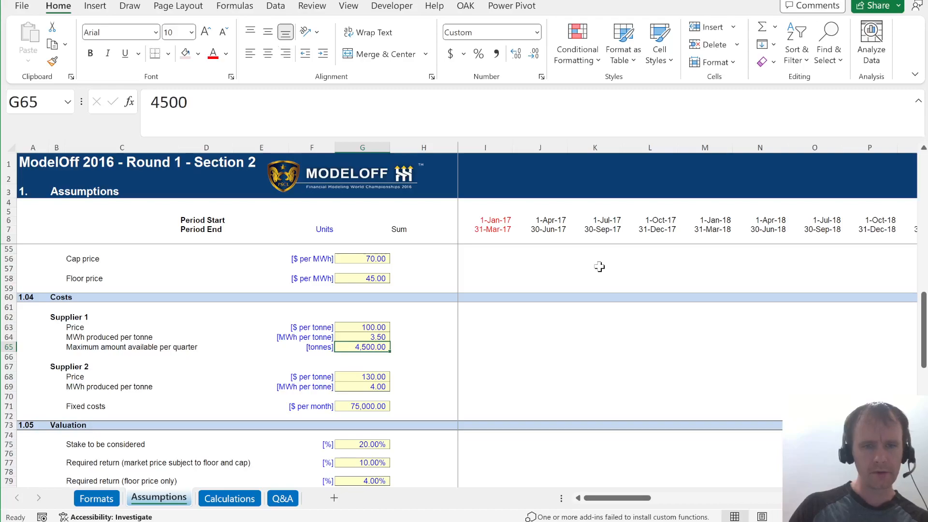
{"action": "key", "text": "Down"}
{"action": "key", "text": "Left"}
{"action": "key", "text": "Left"}
{"action": "key", "text": "Left"}
{"action": "key", "text": "Left"}
{"action": "key", "text": "Left"}
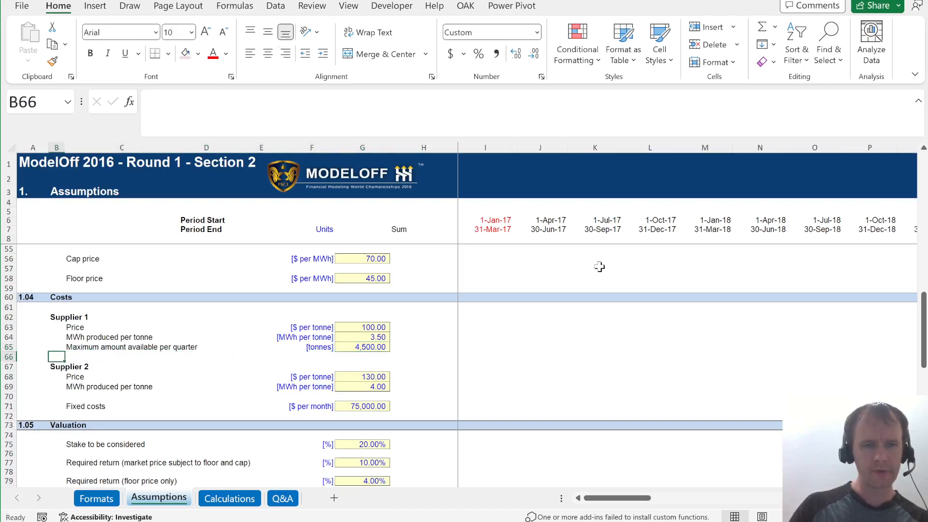
{"action": "key", "text": "Right"}
{"action": "key", "text": "Down"}
{"action": "key", "text": "alt"}
{"action": "key", "text": "i"}
{"action": "key", "text": "r"}
{"action": "key", "text": "Up"}
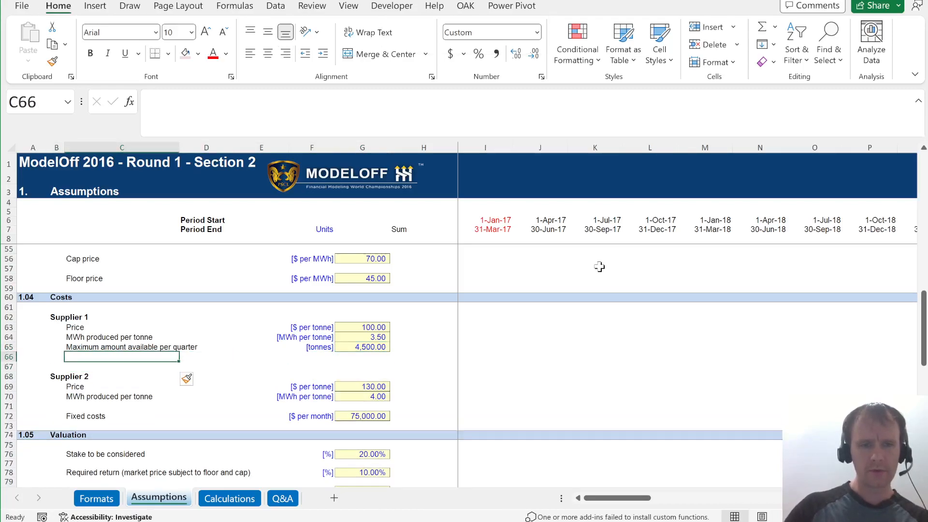
{"action": "type", "text": "Max MW"}
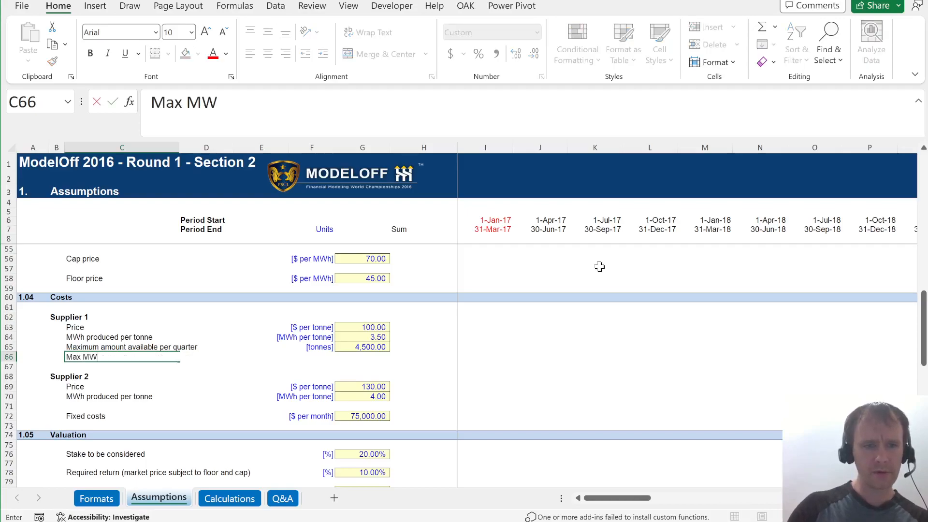
{"action": "type", "text": "h per quarter"}
{"action": "key", "text": "ctrl+Return"}
Copy the unit cell F65 into F66 and change its text to [MWh]
{"action": "key", "text": "Up"}
{"action": "key", "text": "shift+space"}
{"action": "key", "text": "Right"}
{"action": "key", "text": "Right"}
{"action": "key", "text": "Right"}
{"action": "key", "text": "Right"}
{"action": "key", "text": "shift+space"}
{"action": "key", "text": "Left"}
{"action": "key", "text": "Down"}
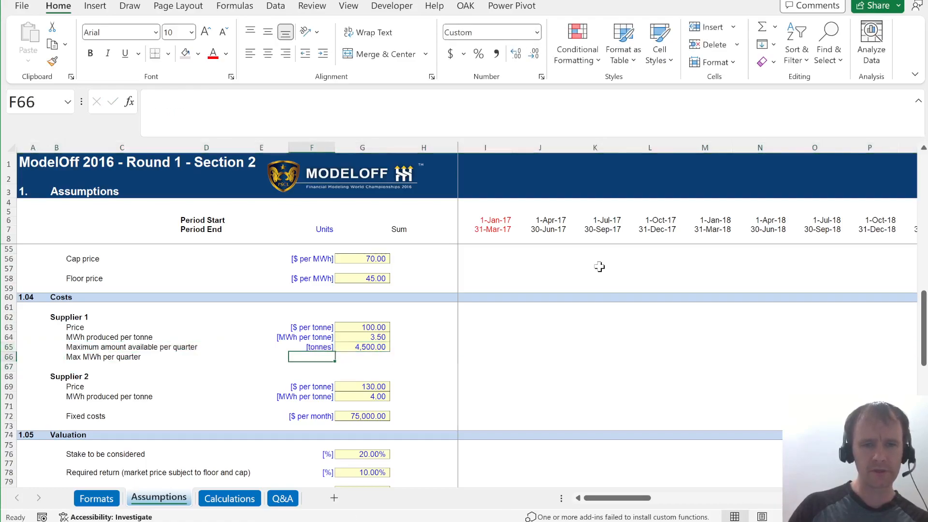
{"action": "key", "text": "Up"}
{"action": "key", "text": "ctrl+c"}
{"action": "key", "text": "Down"}
{"action": "key", "text": "ctrl+v"}
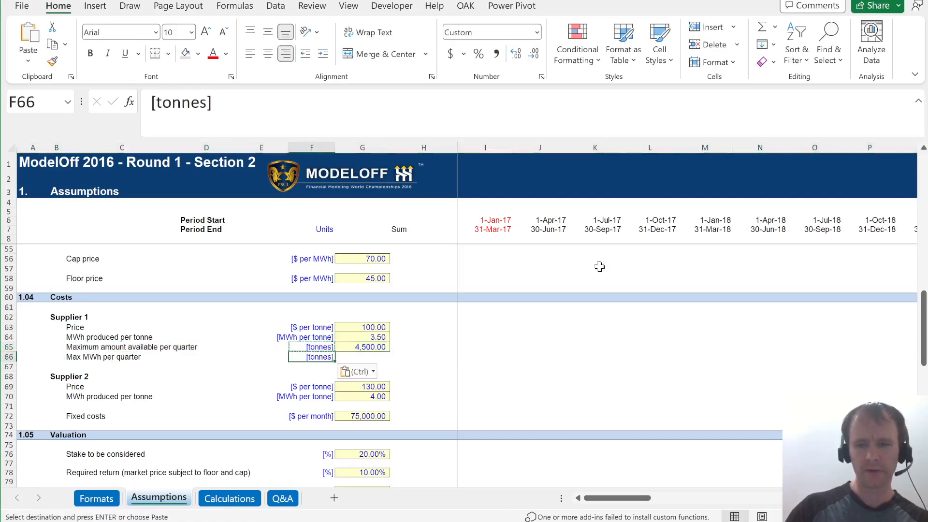
{"action": "type", "text": "[MWh]"}
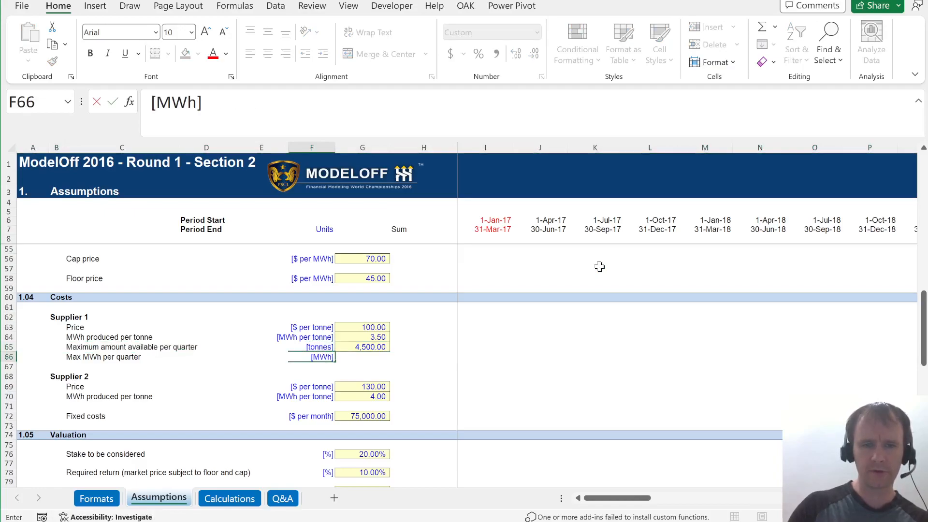
Calculate Supplier 1's maximum MWh per quarter in G66 of Assumptions as =G65*G64
{"action": "key", "text": "Right"}
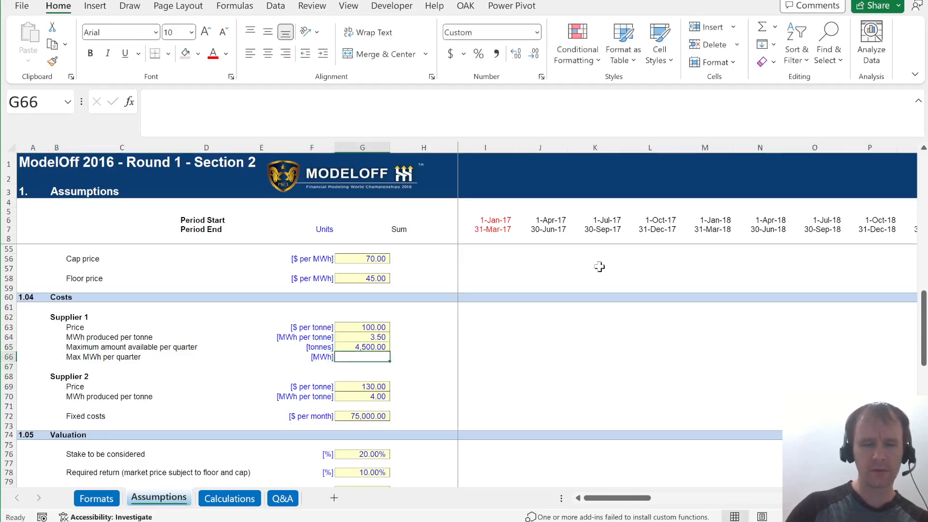
{"action": "key", "text": "Up"}
{"action": "key", "text": "Up"}
{"action": "key", "text": "Down"}
{"action": "key", "text": "Down"}
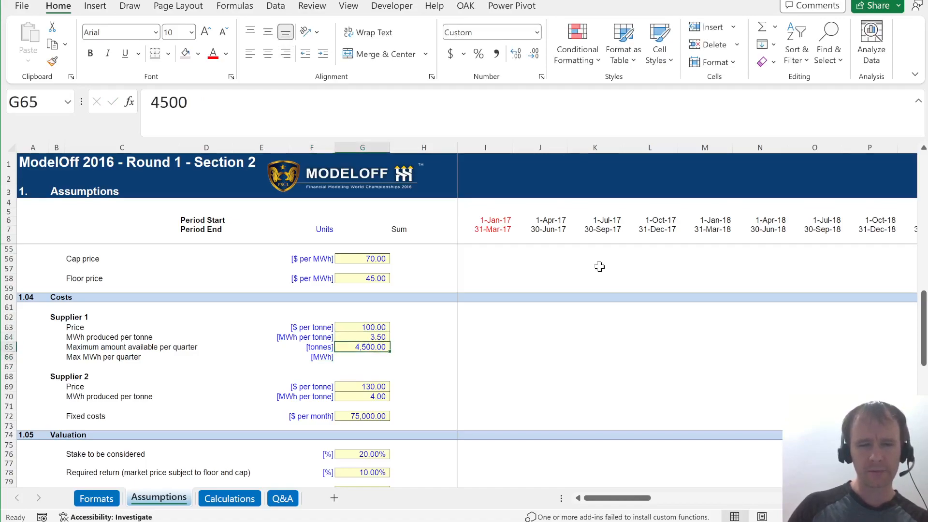
{"action": "type", "text": "="}
{"action": "key", "text": "Up"}
{"action": "type", "text": "*"}
{"action": "key", "text": "Up"}
{"action": "key", "text": "Up"}
{"action": "key", "text": "Return"}
{"action": "key", "text": "Up"}
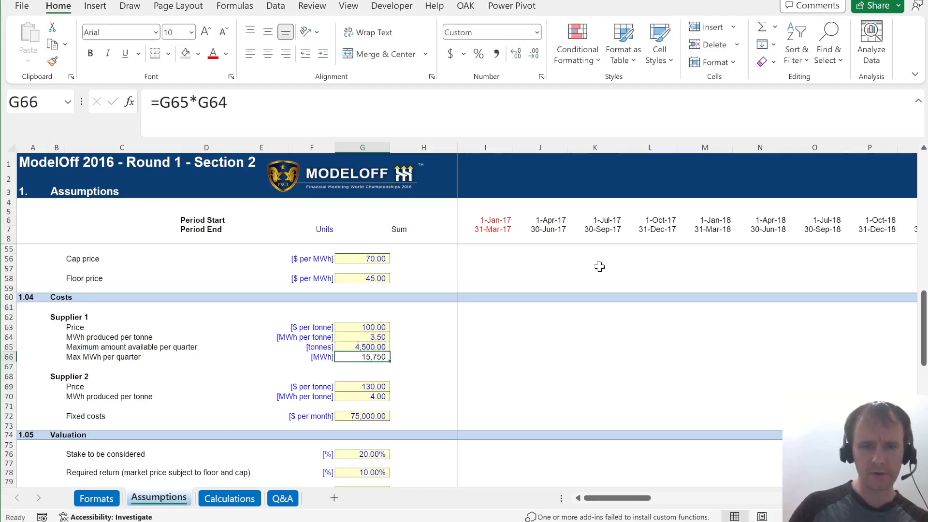
Check the production formula in I21 on Calculations and add the label Supplier 1 tons in C40
{"action": "key", "text": "ctrl+Page_Down"}
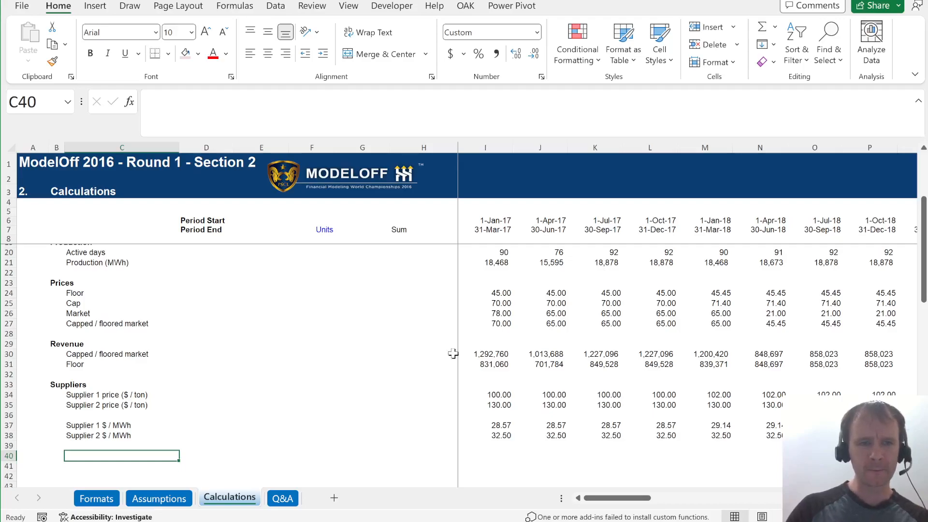
{"action": "scroll", "coordinate": [419, 364], "scroll_direction": "up", "scroll_amount": 1}
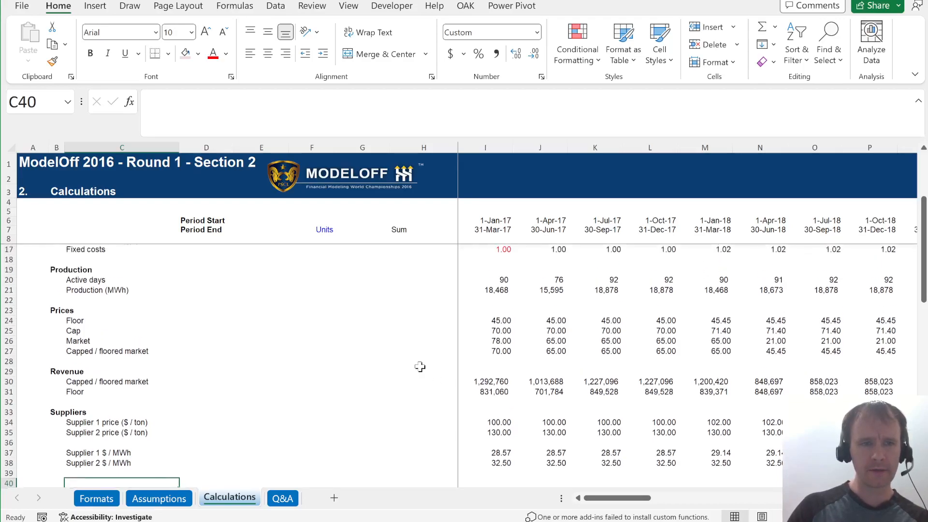
{"action": "left_click", "coordinate": [497, 296]}
{"action": "scroll", "coordinate": [393, 387], "scroll_direction": "down", "scroll_amount": 2}
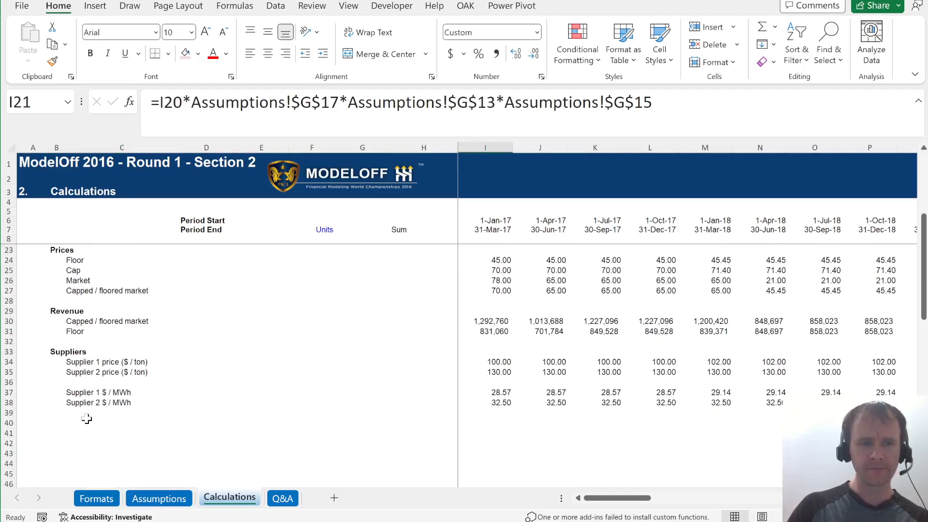
{"action": "left_click", "coordinate": [86, 421]}
{"action": "type", "text": "Supplier 1 tons"}
{"action": "key", "text": "Return"}
Copy the label from C40 into C41 and change it to Supplier 2 tons
{"action": "key", "text": "ctrl+d"}
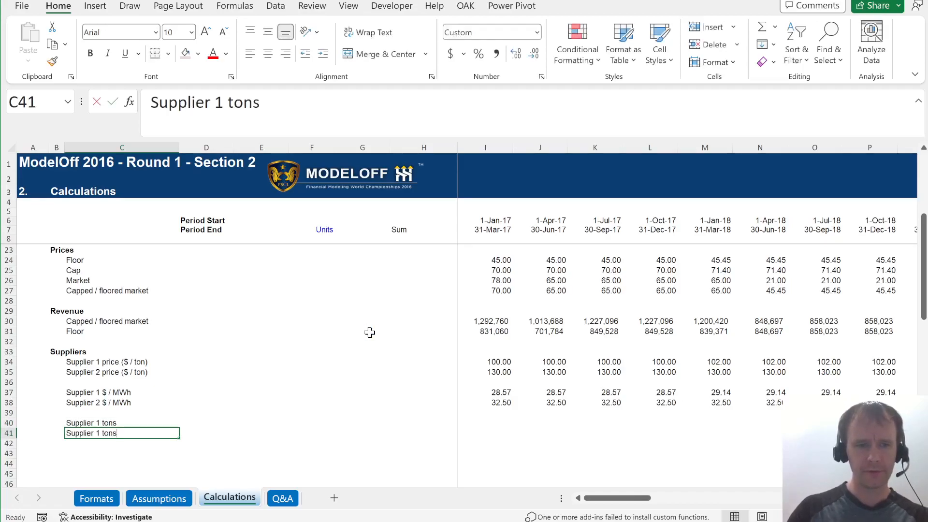
{"action": "key", "text": "Left"}
{"action": "key", "text": "Left"}
{"action": "key", "text": "Left"}
{"action": "key", "text": "Left"}
{"action": "key", "text": "Left"}
{"action": "key", "text": "BackSpace"}
{"action": "type", "text": "2"}
{"action": "key", "text": "Return"}
{"action": "key", "text": "Up"}
{"action": "key", "text": "Up"}
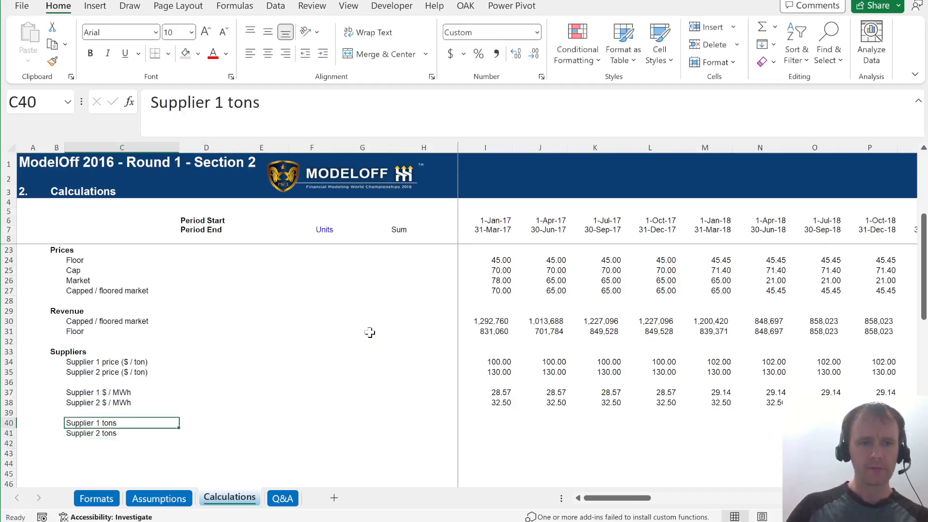
{"action": "key", "text": "Right"}
{"action": "key", "text": "Right"}
{"action": "key", "text": "Right"}
{"action": "key", "text": "Right"}
{"action": "key", "text": "Right"}
{"action": "key", "text": "Right"}
{"action": "key", "text": "ctrl+Page_Up"}
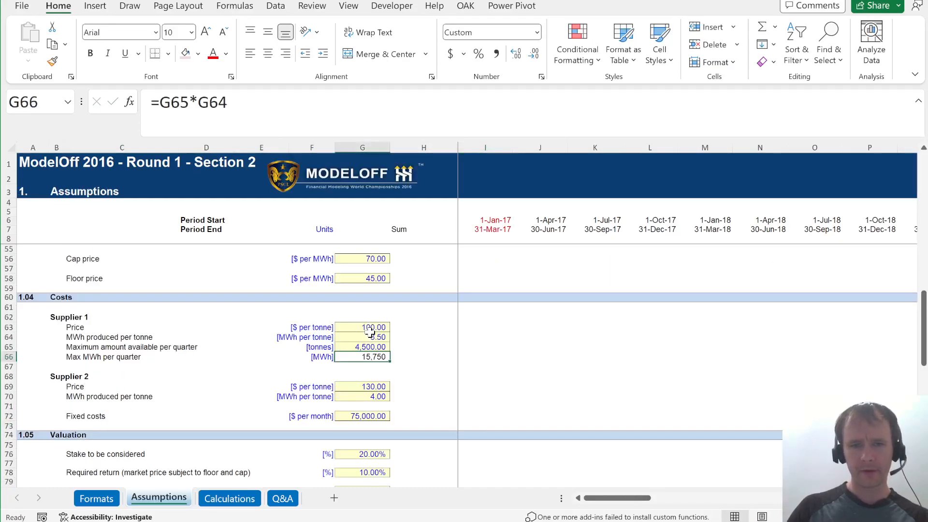
{"action": "key", "text": "ctrl+Page_Down"}
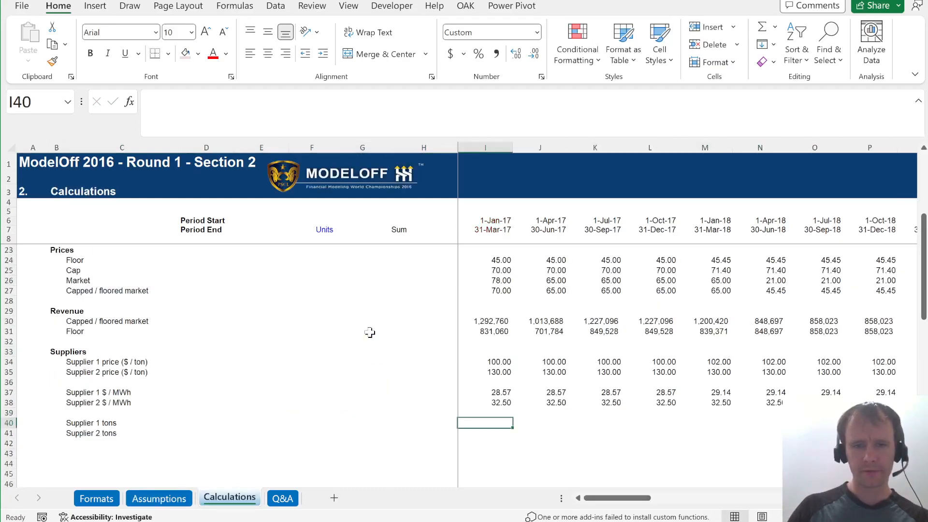
{"action": "type", "text": "=if"}
{"action": "key", "text": "Tab"}
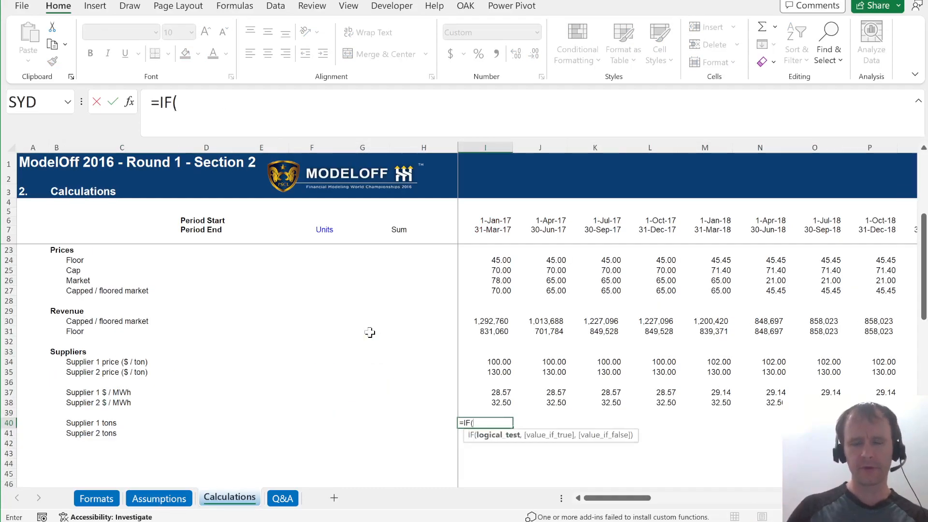
{"action": "key", "text": "Escape"}
{"action": "key", "text": "Down"}
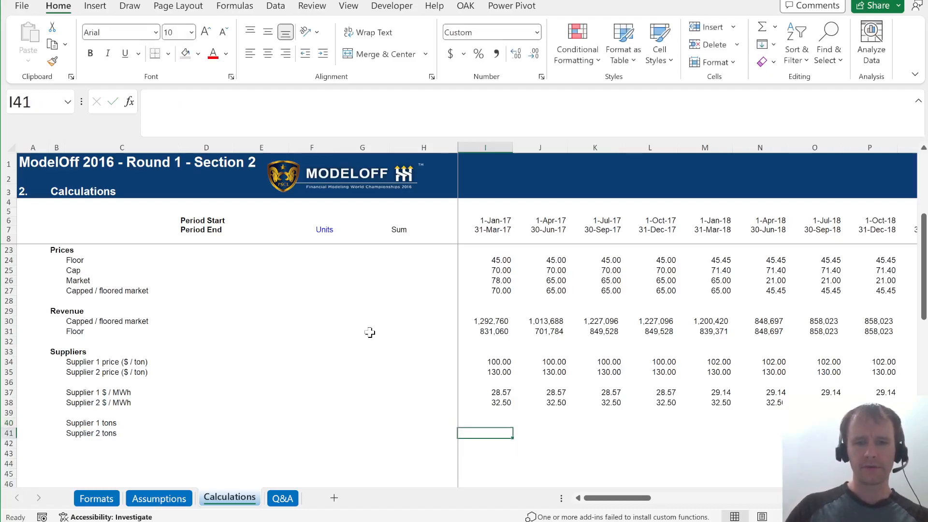
Enter =IF(I38<I37,I21,"X") in I41 to assign all production to Supplier 2 when its cost per MWh is lower
{"action": "type", "text": "=if"}
{"action": "key", "text": "Tab"}
{"action": "key", "text": "Up"}
{"action": "key", "text": "Up"}
{"action": "key", "text": "Up"}
{"action": "type", "text": "<"}
{"action": "key", "text": "Up"}
{"action": "key", "text": "Up"}
{"action": "key", "text": "Up"}
{"action": "key", "text": "Up"}
{"action": "type", "text": ","}
{"action": "key", "text": "Up"}
{"action": "key", "text": "Up"}
{"action": "key", "text": "Up"}
{"action": "key", "text": "Up"}
{"action": "key", "text": "Up"}
{"action": "key", "text": "Up"}
{"action": "key", "text": "Up"}
{"action": "key", "text": "Up"}
{"action": "key", "text": "Up"}
{"action": "key", "text": "Up"}
{"action": "key", "text": "Up"}
{"action": "key", "text": "Up"}
{"action": "key", "text": "Up"}
{"action": "key", "text": "Up"}
{"action": "key", "text": "Up"}
{"action": "key", "text": "Up"}
{"action": "key", "text": "Up"}
{"action": "key", "text": "Up"}
{"action": "key", "text": "Up"}
{"action": "key", "text": "Up"}
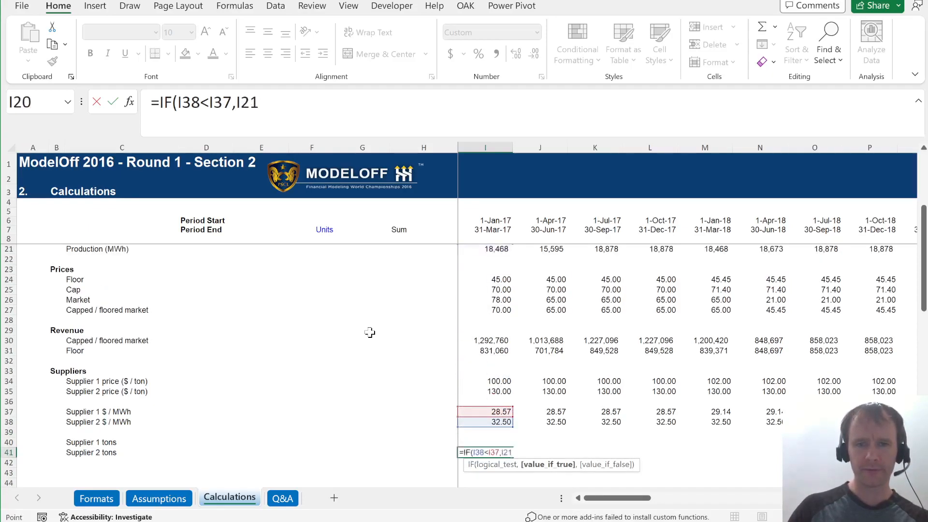
{"action": "key", "text": "Down"}
{"action": "type", "text": ","}
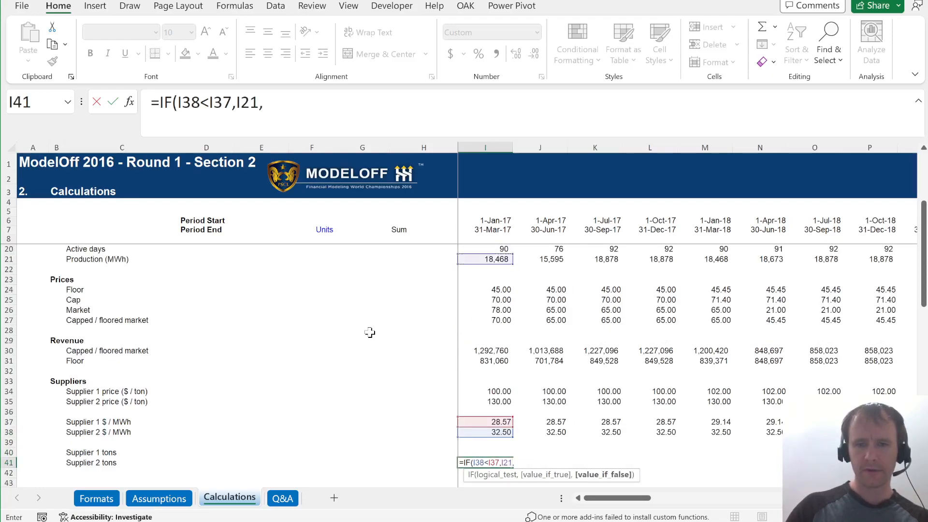
{"action": "type", "text": "\"X\")"}
{"action": "key", "text": "Return"}
{"action": "key", "text": "Up"}
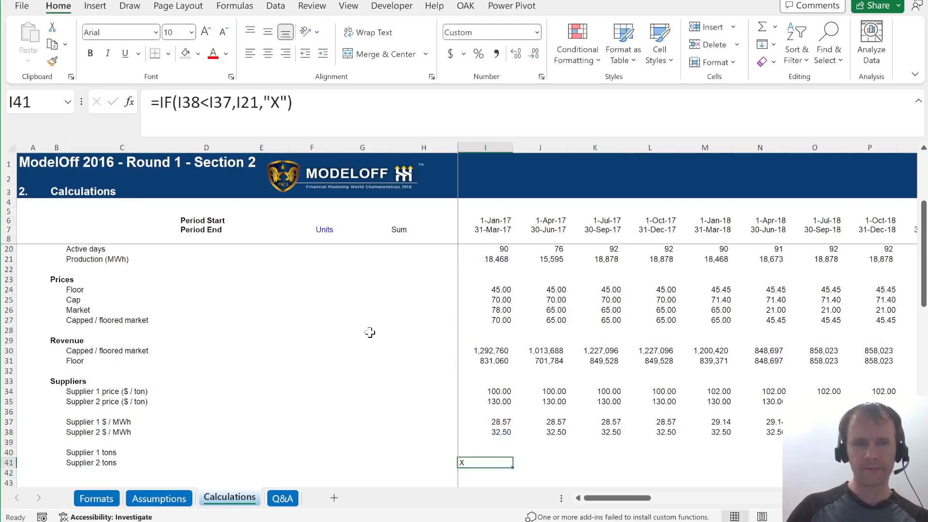
Open the formula in I41 for editing and select its whole text
{"action": "left_click", "coordinate": [320, 103]}
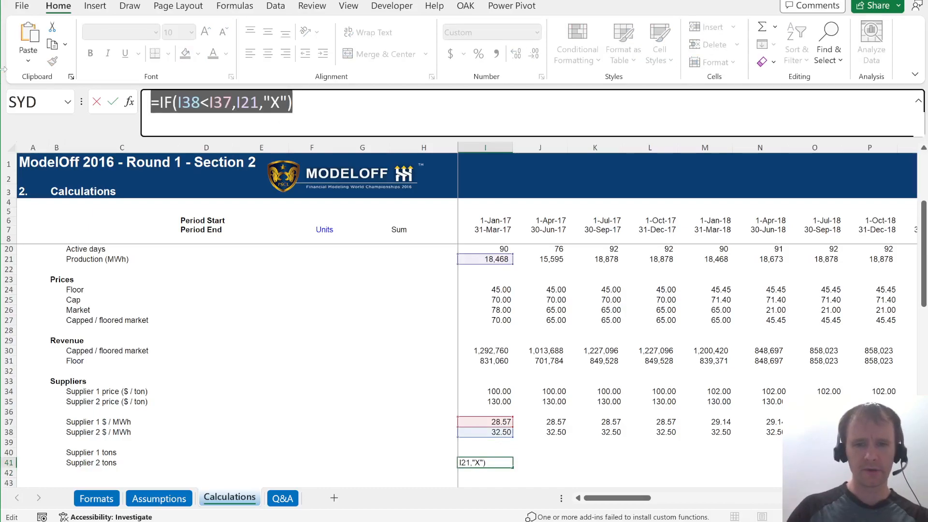
Reuse the Supplier 2 formula in the first-period Supplier 1 tons cell I40, with the false result as 0: =IF(I38<I37,I21,0)
{"action": "key", "text": "Escape"}
{"action": "key", "text": "Up"}
{"action": "left_click", "coordinate": [174, 110]}
{"action": "type", "text": "=IF(I38<I37,I21,\"X\")"}
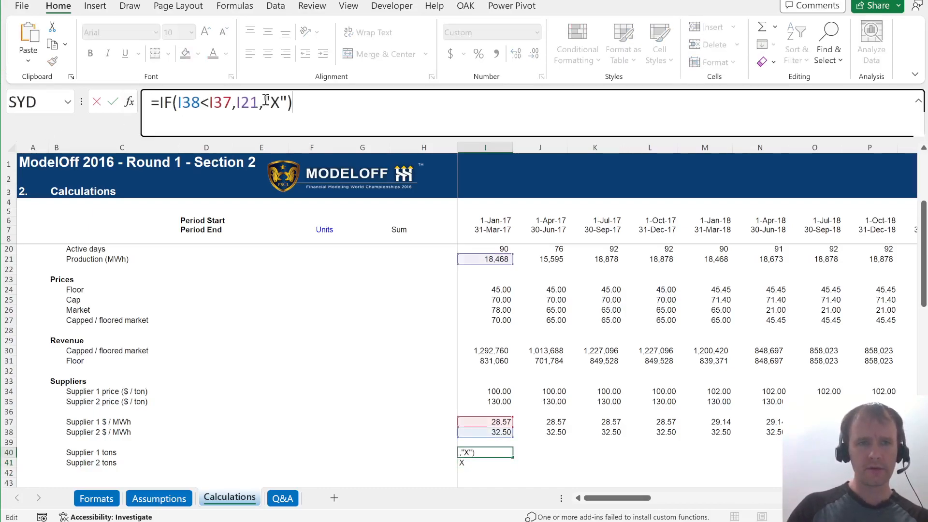
{"action": "left_click_drag", "start_coordinate": [263, 103], "coordinate": [282, 102]}
{"action": "type", "text": "0"}
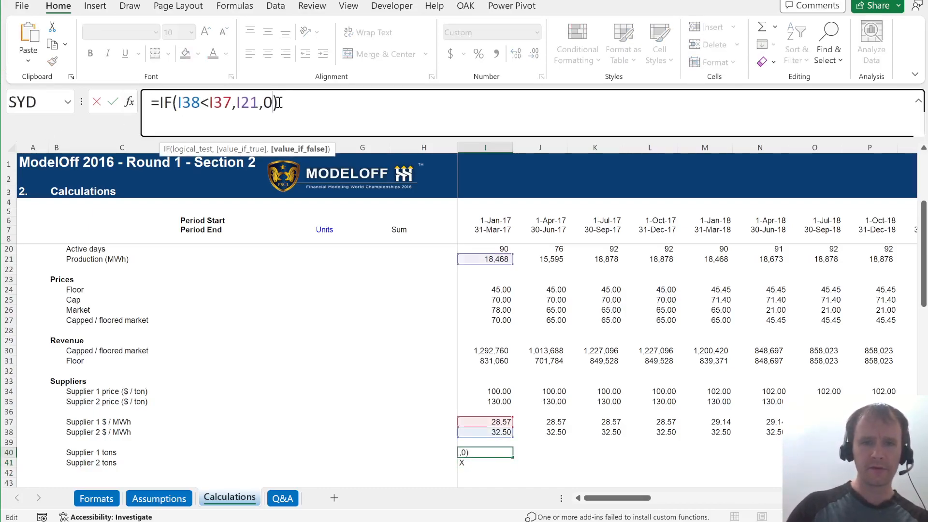
{"action": "key", "text": "Return"}
{"action": "key", "text": "Up"}
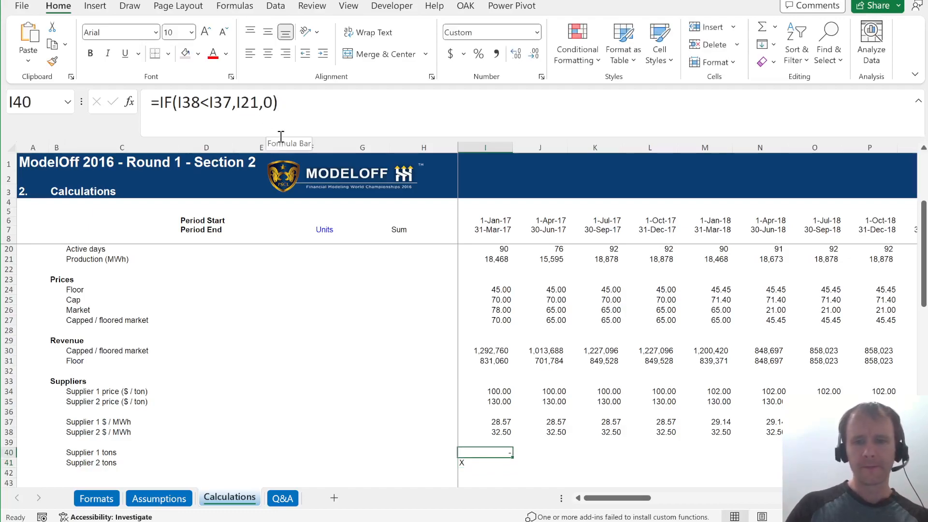
Change the formula in I40 to return 0 when Supplier 2 is cheaper and the placeholder "X" otherwise: =IF(I38<I37,0,"X")
{"action": "left_click", "coordinate": [247, 113]}
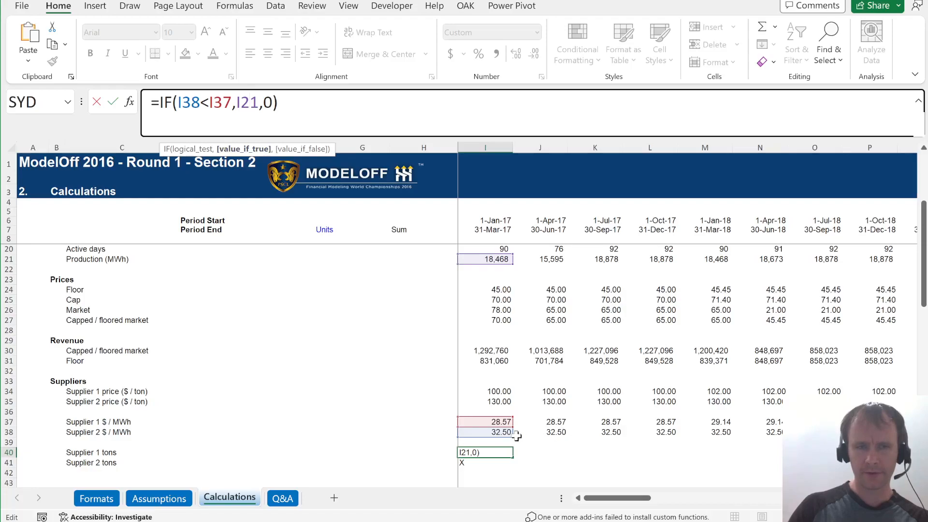
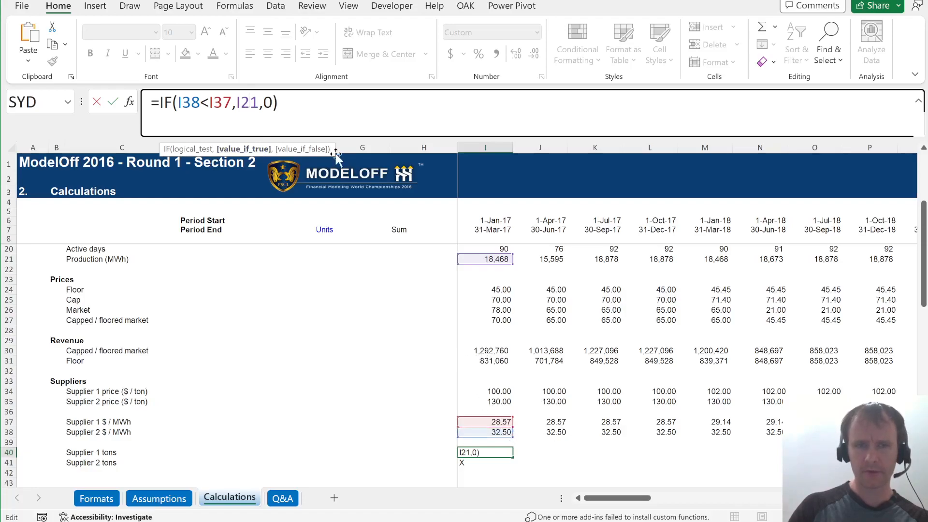
{"action": "key", "text": "Escape"}
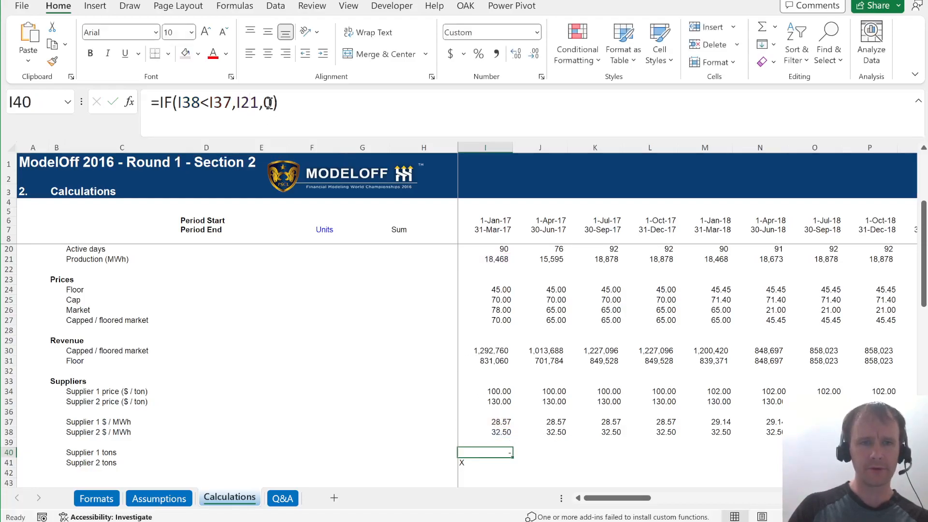
{"action": "left_click", "coordinate": [269, 103]}
{"action": "key", "text": "BackSpace"}
{"action": "key", "text": "BackSpace"}
{"action": "key", "text": "BackSpace"}
{"action": "key", "text": "BackSpace"}
{"action": "key", "text": "BackSpace"}
{"action": "type", "text": "0,\"X\""}
{"action": "key", "text": "ctrl+Return"}
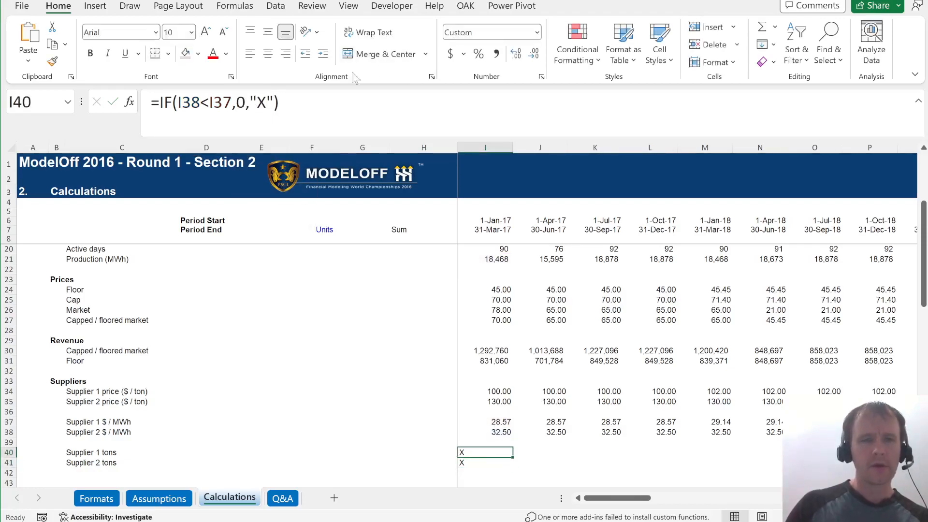
Start replacing the "X" placeholder in I40's formula with a MIN function
{"action": "double_click", "coordinate": [259, 102]}
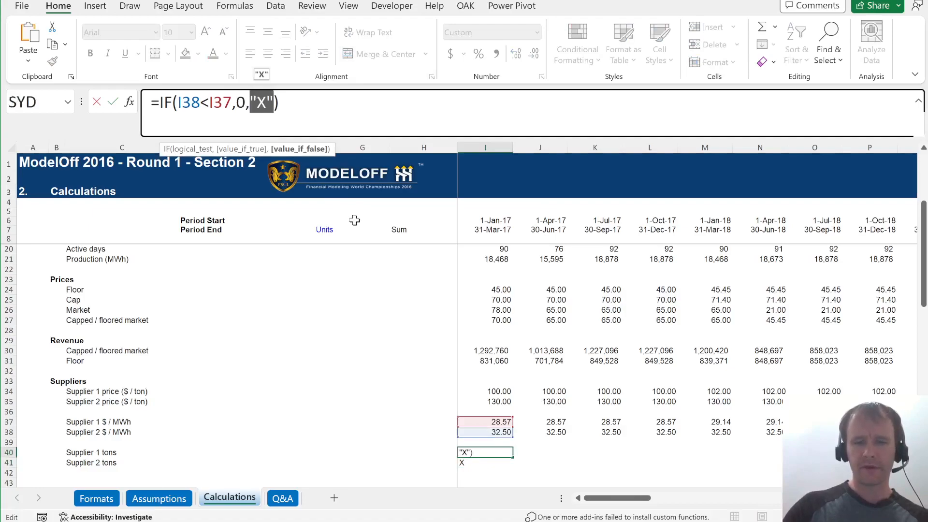
{"action": "type", "text": "mi"}
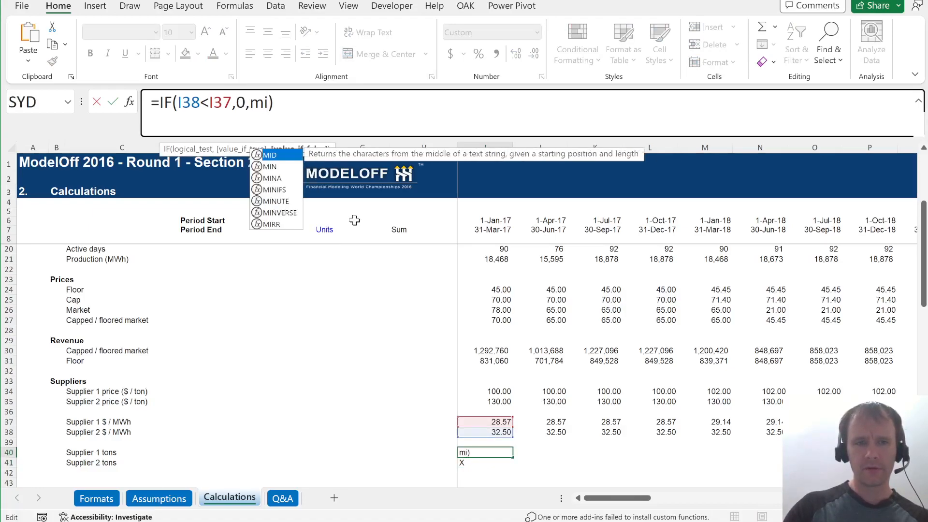
{"action": "key", "text": "Escape"}
Rename the two supplier tons labels in C40 and C41 as "Supplier 1 MWh" and "Supplier 2 MWh"
{"action": "left_click", "coordinate": [84, 452]}
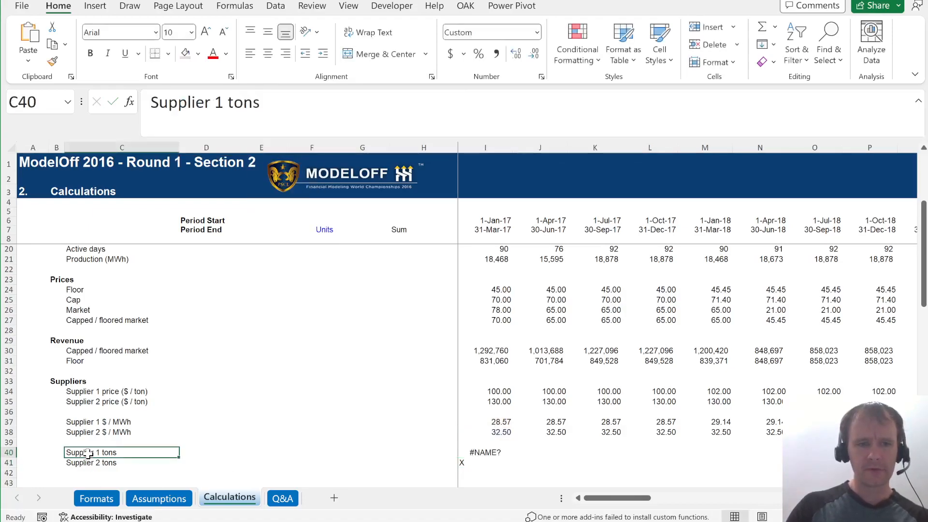
{"action": "key", "text": "ctrl+shift+Left"}
{"action": "type", "text": "Mw"}
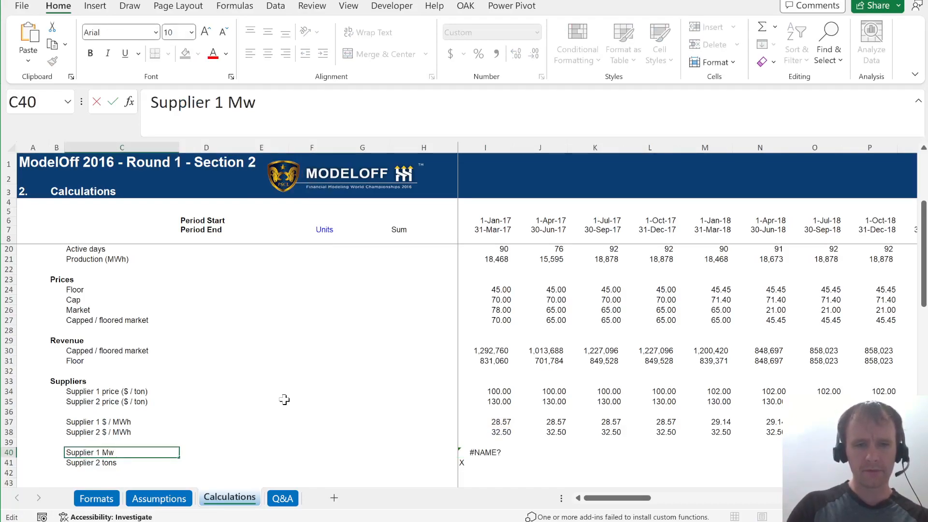
{"action": "type", "text": "Wh"}
{"action": "key", "text": "Return"}
{"action": "key", "text": "F2"}
{"action": "key", "text": "BackSpace"}
{"action": "key", "text": "BackSpace"}
{"action": "key", "text": "BackSpace"}
{"action": "key", "text": "BackSpace"}
{"action": "type", "text": "MWh"}
{"action": "key", "text": "Return"}
Complete the MIN function in I40's false result, using the quarter's production in I21 as its first argument
{"action": "key", "text": "Up"}
{"action": "key", "text": "Up"}
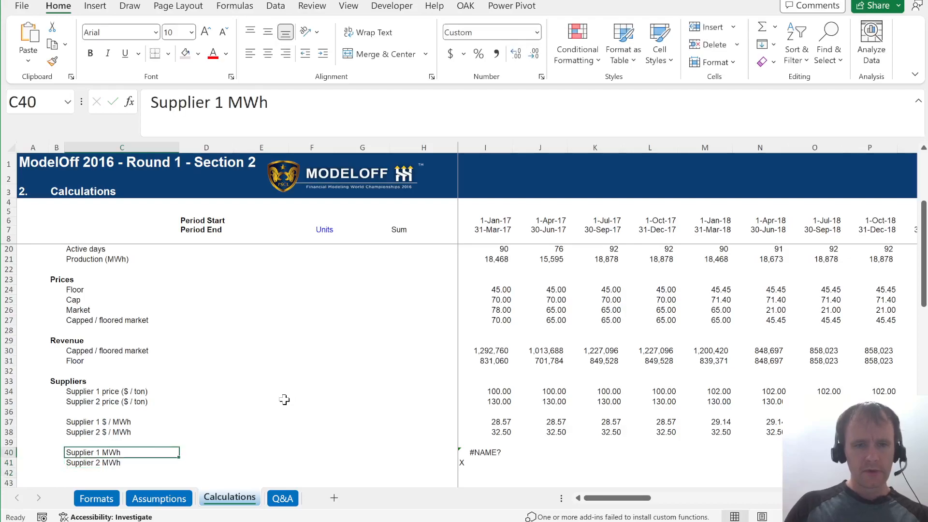
{"action": "key", "text": "Right"}
{"action": "key", "text": "Right"}
{"action": "key", "text": "Right"}
{"action": "key", "text": "Right"}
{"action": "key", "text": "Right"}
{"action": "key", "text": "Right"}
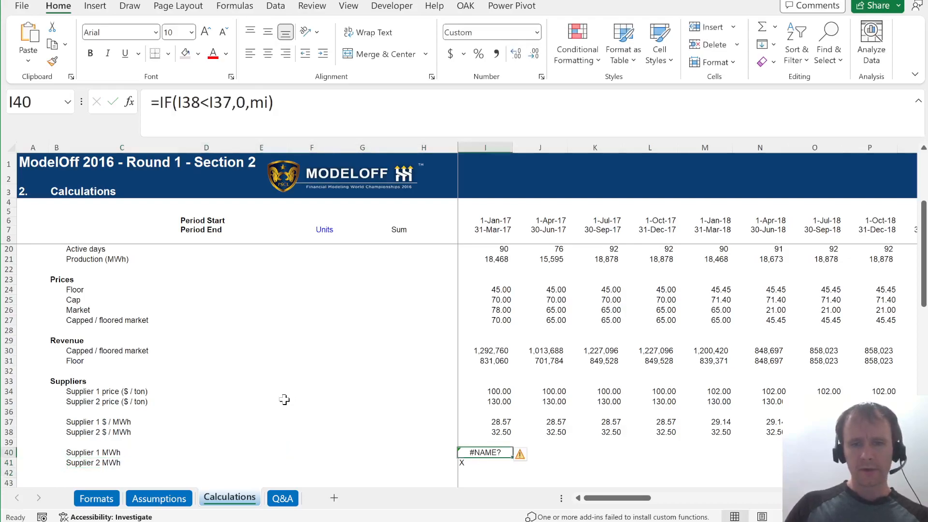
{"action": "left_click", "coordinate": [265, 104]}
{"action": "type", "text": "n"}
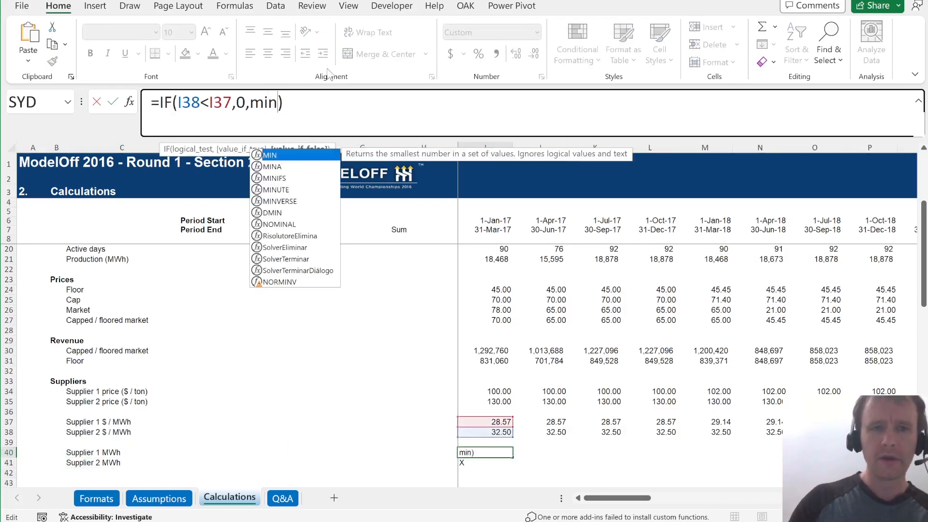
{"action": "key", "text": "Tab"}
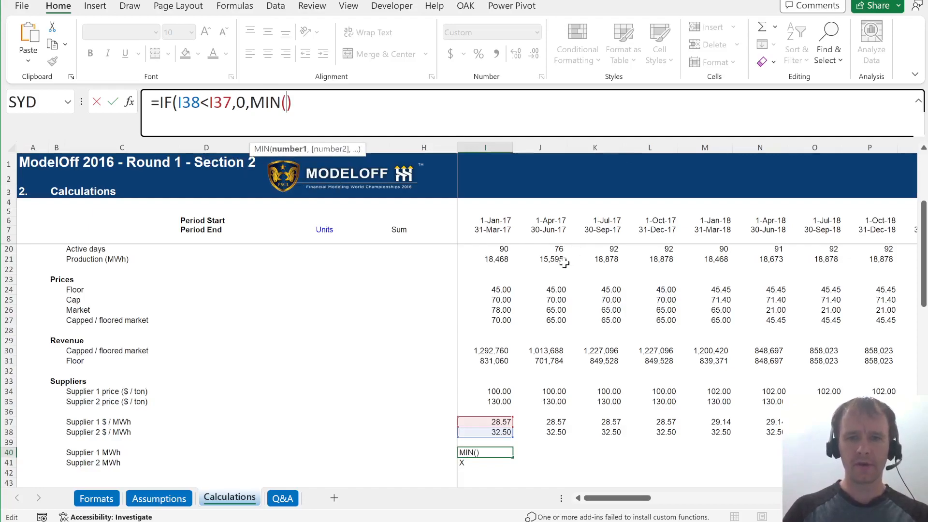
{"action": "left_click", "coordinate": [491, 259]}
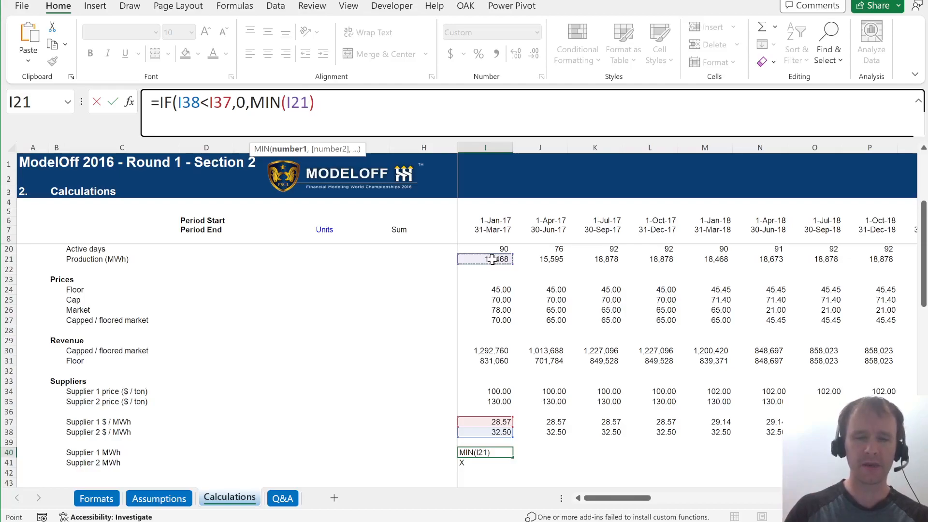
{"action": "type", "text": ","}
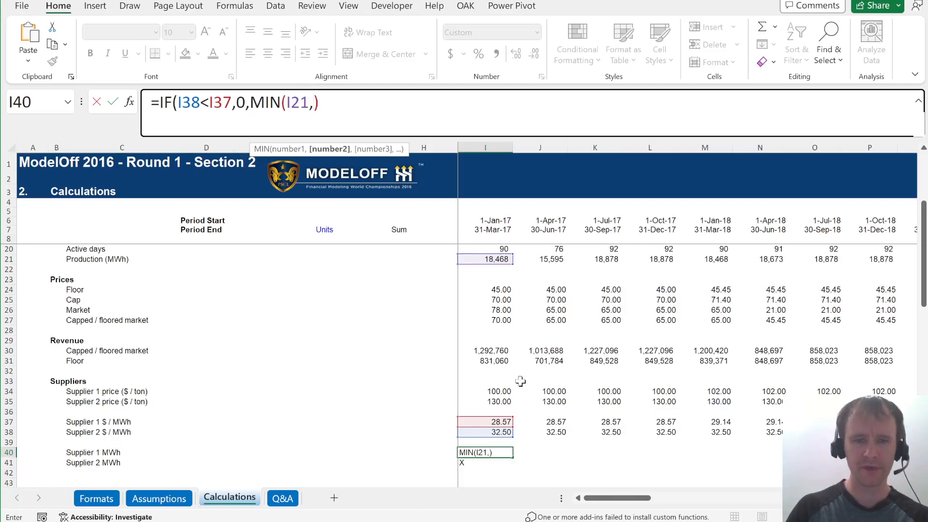
Add Supplier 1's Max MWh per quarter, Assumptions!$G$66, as the absolute second MIN argument and finish I40's formula
{"action": "key", "text": "ctrl+Page_Up"}
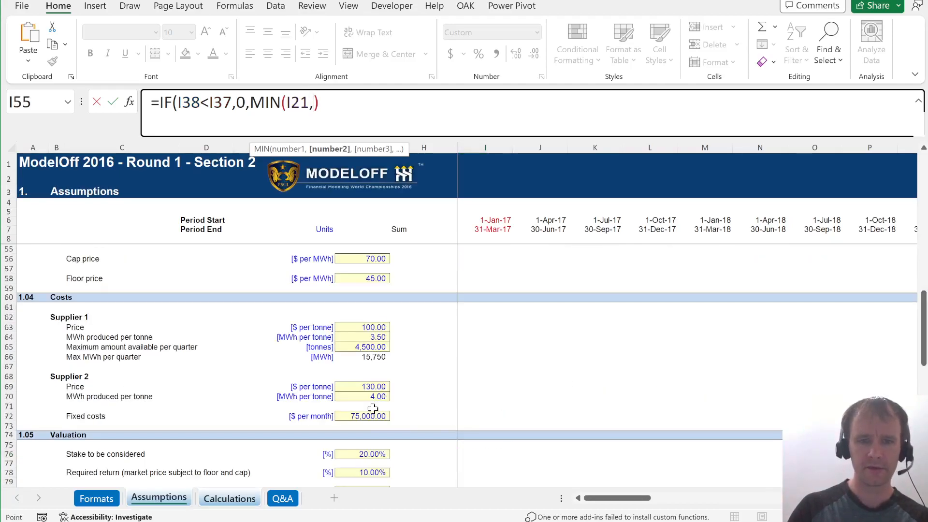
{"action": "left_click", "coordinate": [368, 357]}
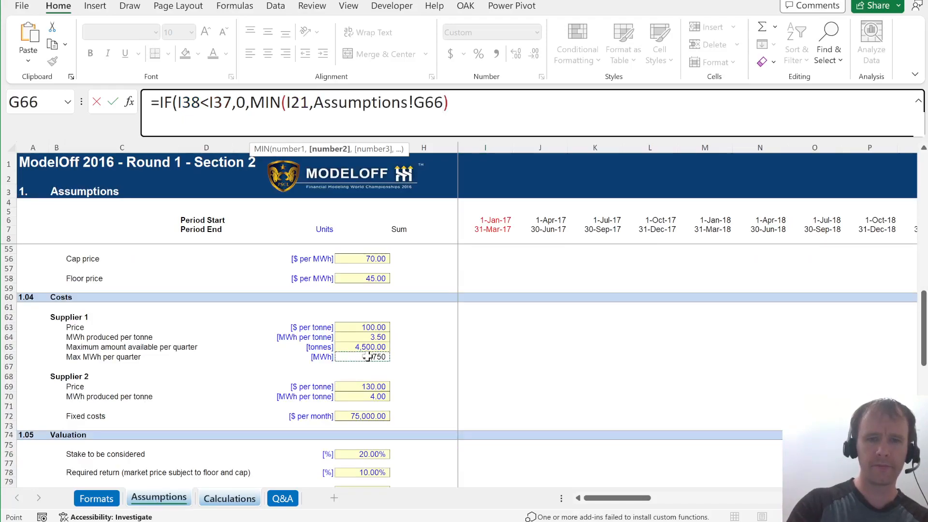
{"action": "key", "text": "F4"}
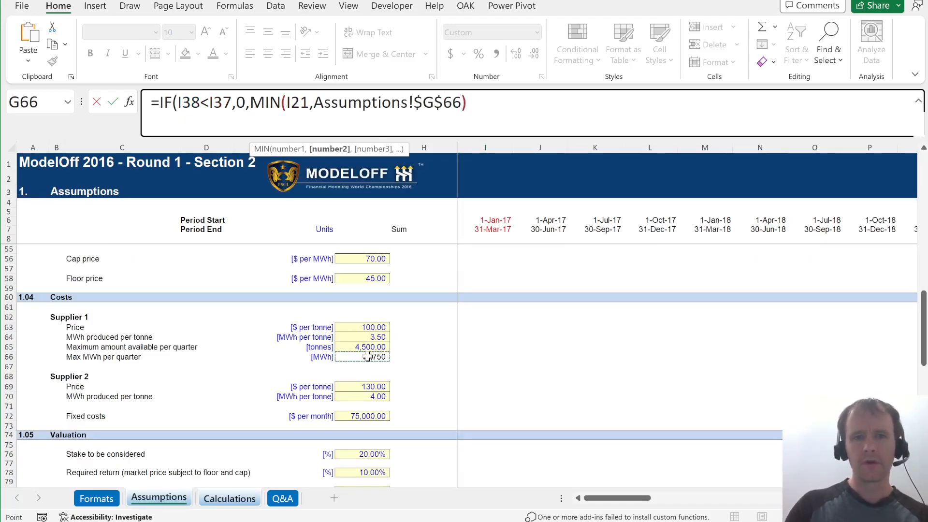
{"action": "type", "text": ")"}
{"action": "key", "text": "Return"}
{"action": "key", "text": "Up"}
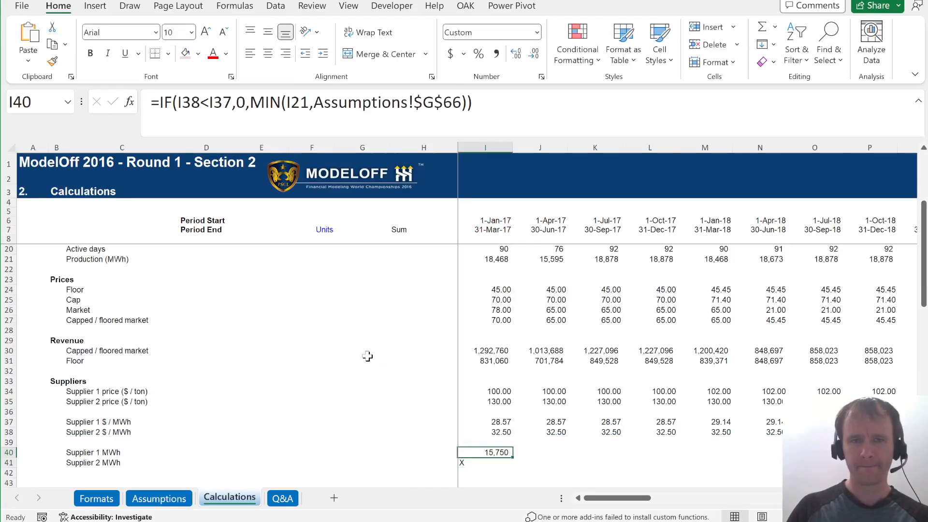
Replace the "X" placeholder in the Supplier 2 MWh cell I41 with production less Supplier 1 MWh, I21-I40
{"action": "key", "text": "Down"}
{"action": "double_click", "coordinate": [275, 103]}
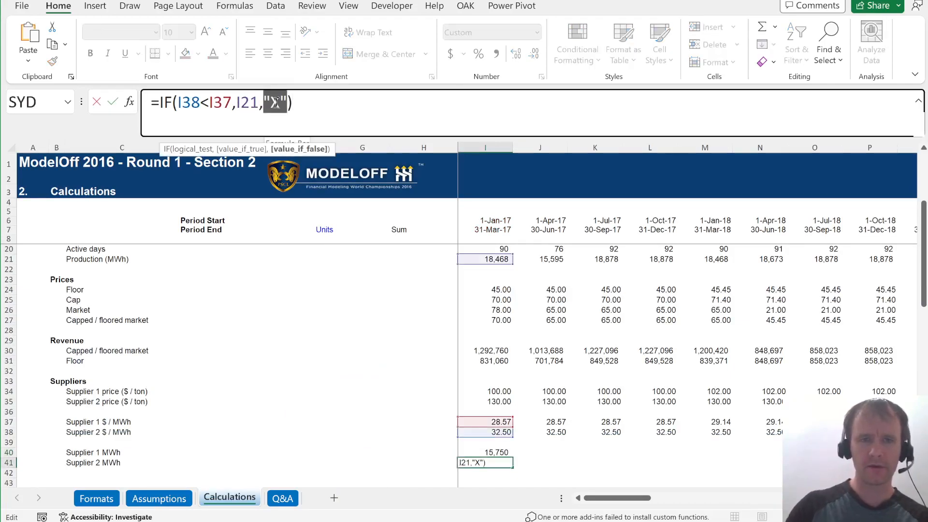
{"action": "left_click", "coordinate": [486, 260]}
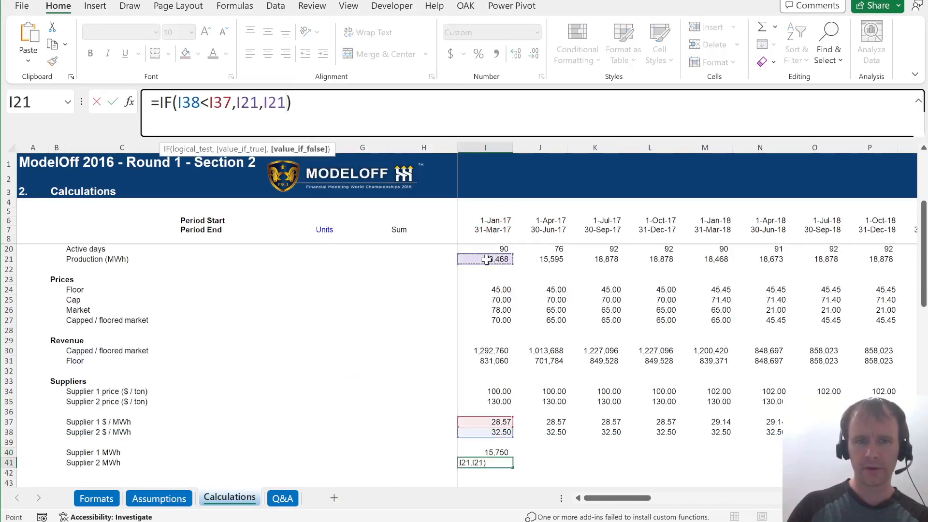
{"action": "type", "text": "-"}
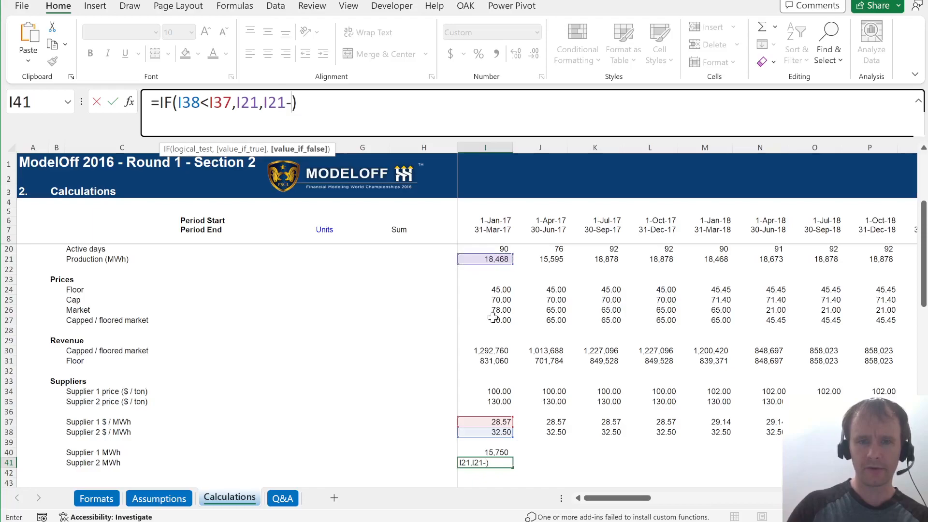
{"action": "left_click", "coordinate": [486, 449]}
{"action": "key", "text": "Return"}
{"action": "key", "text": "Up"}
Fill the Supplier 1 MWh and Supplier 2 MWh formulas in rows 40 and 41 across all the periods
{"action": "key", "text": "Up"}
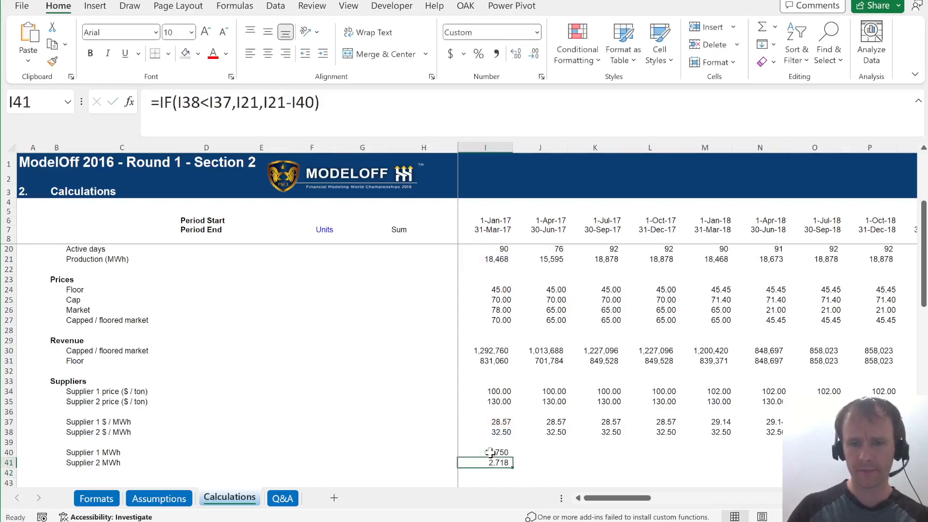
{"action": "key", "text": "shift+Down"}
{"action": "key", "text": "ctrl+shift+Right"}
{"action": "key", "text": "Home"}
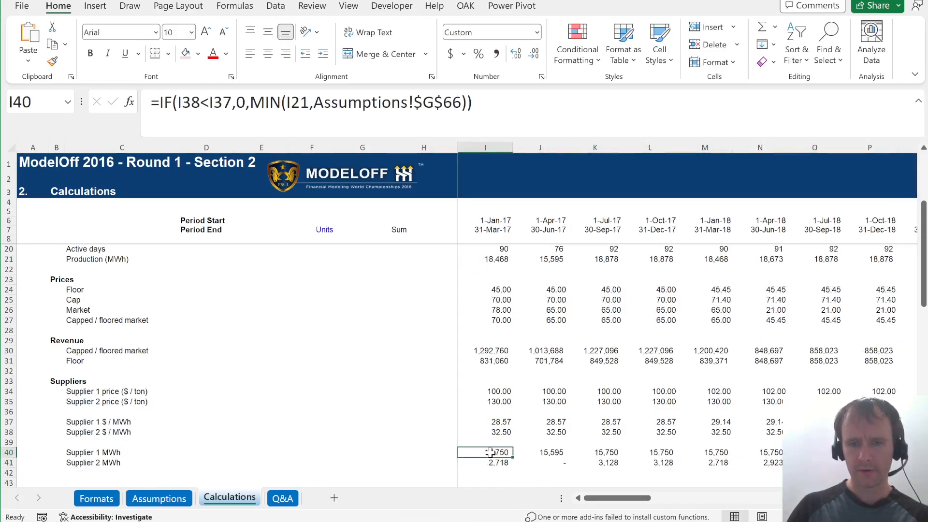
Review the Supplier 1 MWh row across the periods to check where supply switches between the two suppliers
{"action": "key", "text": "Right"}
{"action": "key", "text": "Right"}
{"action": "key", "text": "Right"}
{"action": "key", "text": "Right"}
{"action": "key", "text": "Right"}
{"action": "key", "text": "Right"}
{"action": "key", "text": "Right"}
{"action": "key", "text": "Right"}
{"action": "key", "text": "Right"}
{"action": "key", "text": "Right"}
{"action": "key", "text": "Right"}
{"action": "key", "text": "Right"}
{"action": "key", "text": "Right"}
{"action": "key", "text": "Right"}
{"action": "key", "text": "Right"}
{"action": "key", "text": "Right"}
{"action": "key", "text": "Right"}
{"action": "key", "text": "Right"}
{"action": "key", "text": "Right"}
{"action": "key", "text": "Right"}
{"action": "key", "text": "Right"}
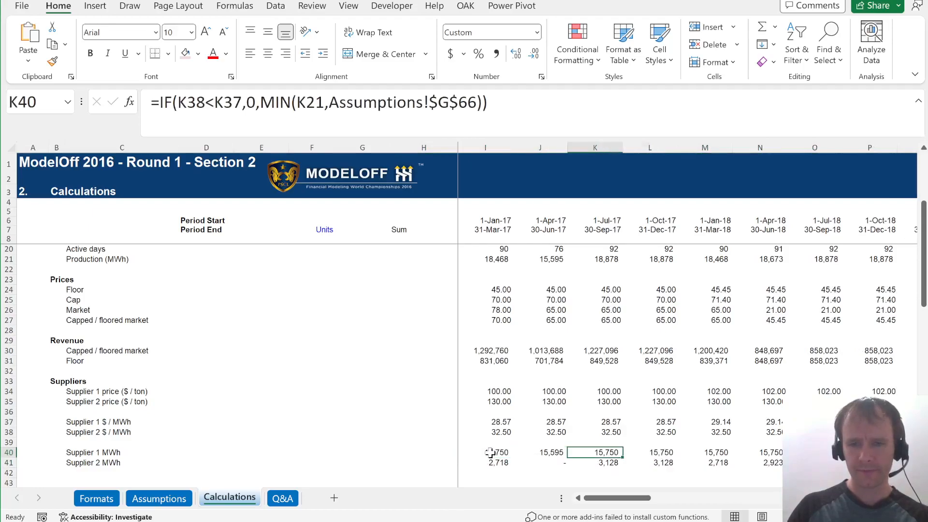
{"action": "key", "text": "Right"}
{"action": "key", "text": "Right"}
{"action": "key", "text": "Right"}
{"action": "key", "text": "Right"}
{"action": "key", "text": "Right"}
{"action": "key", "text": "Right"}
{"action": "key", "text": "Right"}
{"action": "key", "text": "Right"}
{"action": "key", "text": "Right"}
{"action": "key", "text": "Right"}
{"action": "key", "text": "Right"}
{"action": "key", "text": "Right"}
{"action": "key", "text": "Right"}
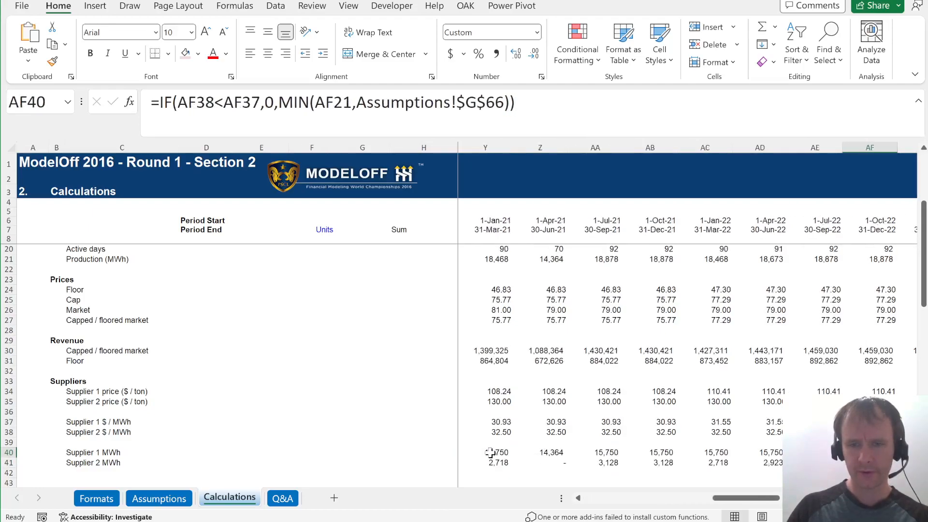
{"action": "key", "text": "Left"}
{"action": "key", "text": "Left"}
{"action": "key", "text": "Left"}
{"action": "key", "text": "Left"}
{"action": "key", "text": "Left"}
{"action": "key", "text": "Left"}
{"action": "key", "text": "Left"}
{"action": "key", "text": "Left"}
{"action": "key", "text": "Left"}
{"action": "key", "text": "Left"}
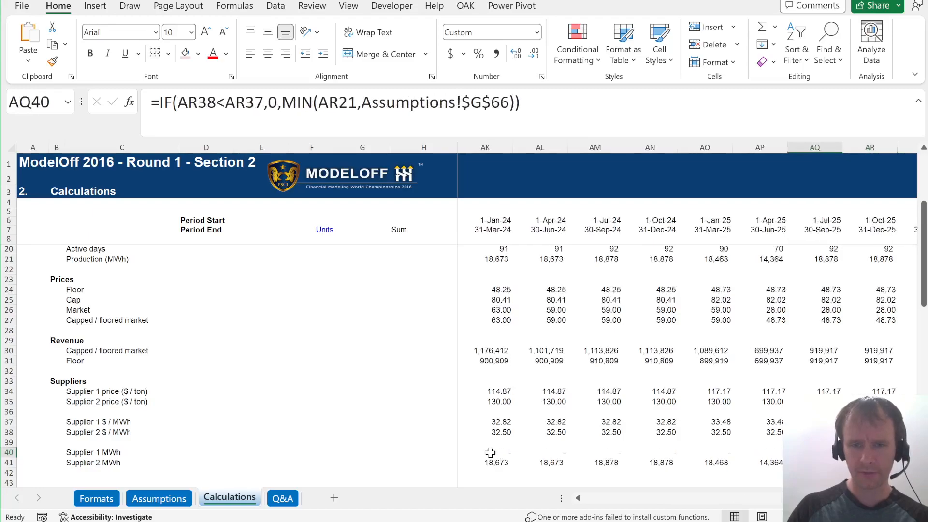
{"action": "key", "text": "Right"}
{"action": "key", "text": "Right"}
{"action": "key", "text": "Right"}
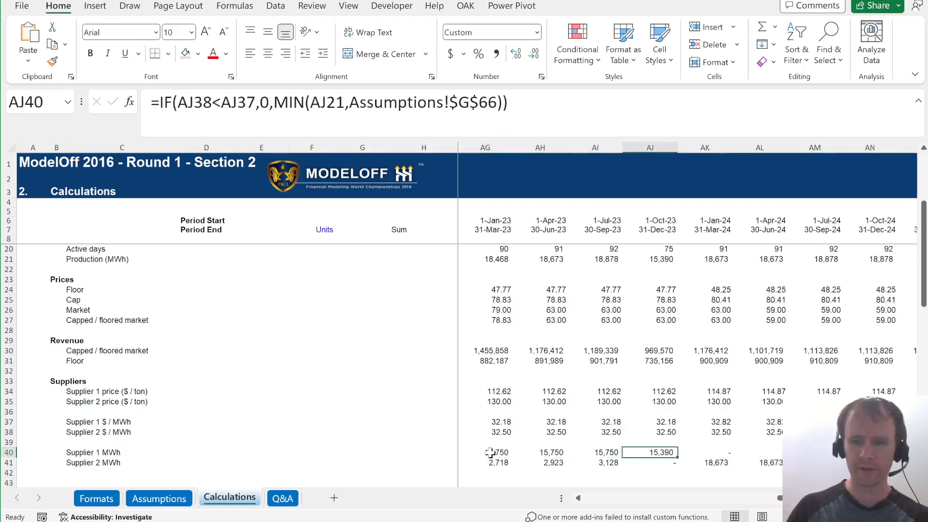
Check the Supplier 2 MWh row through to the final period ending 31-Dec-26
{"action": "key", "text": "Down"}
{"action": "key", "text": "Right"}
{"action": "key", "text": "Right"}
{"action": "key", "text": "Right"}
{"action": "key", "text": "Right"}
{"action": "key", "text": "Right"}
{"action": "key", "text": "Right"}
{"action": "key", "text": "Right"}
{"action": "key", "text": "Right"}
{"action": "key", "text": "Right"}
{"action": "key", "text": "Right"}
{"action": "key", "text": "Right"}
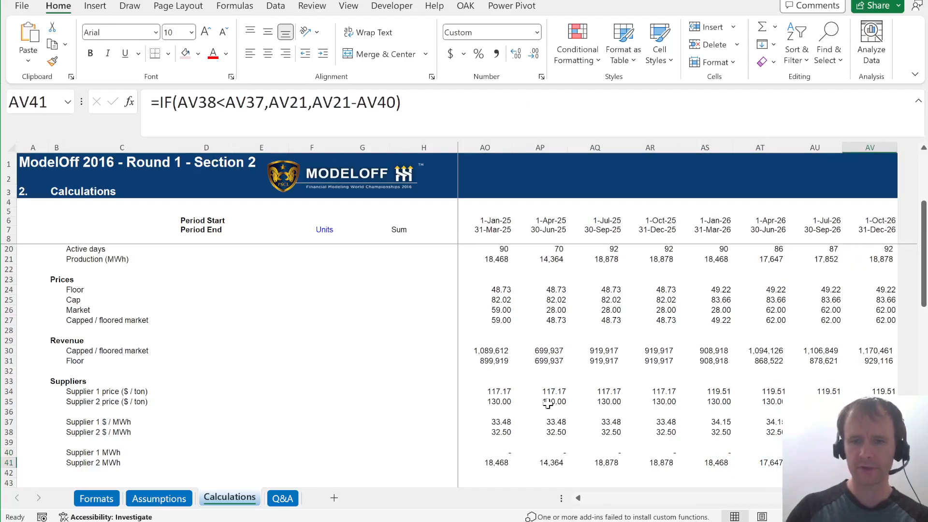
Review the Supplier 2 MWh row from the final period back towards the first periods
{"action": "scroll", "coordinate": [656, 344], "scroll_direction": "down", "scroll_amount": 4}
{"action": "key", "text": "Left"}
{"action": "key", "text": "Left"}
{"action": "key", "text": "Left"}
{"action": "key", "text": "Left"}
{"action": "key", "text": "Left"}
{"action": "key", "text": "Left"}
{"action": "key", "text": "Left"}
{"action": "key", "text": "Left"}
{"action": "key", "text": "Left"}
{"action": "key", "text": "Left"}
{"action": "key", "text": "Left"}
{"action": "key", "text": "Left"}
{"action": "key", "text": "Left"}
{"action": "key", "text": "Left"}
{"action": "key", "text": "Left"}
{"action": "key", "text": "Left"}
{"action": "key", "text": "Right"}
{"action": "key", "text": "Right"}
{"action": "key", "text": "Right"}
{"action": "key", "text": "Right"}
{"action": "key", "text": "Left"}
{"action": "key", "text": "Left"}
{"action": "key", "text": "Left"}
{"action": "key", "text": "Left"}
{"action": "key", "text": "Left"}
{"action": "key", "text": "Left"}
{"action": "key", "text": "Left"}
{"action": "key", "text": "Left"}
{"action": "key", "text": "Left"}
{"action": "key", "text": "Left"}
{"action": "key", "text": "Left"}
{"action": "key", "text": "Left"}
{"action": "key", "text": "Left"}
{"action": "key", "text": "Left"}
{"action": "key", "text": "Left"}
{"action": "key", "text": "Left"}
{"action": "key", "text": "Left"}
{"action": "key", "text": "Left"}
{"action": "key", "text": "Left"}
{"action": "key", "text": "Left"}
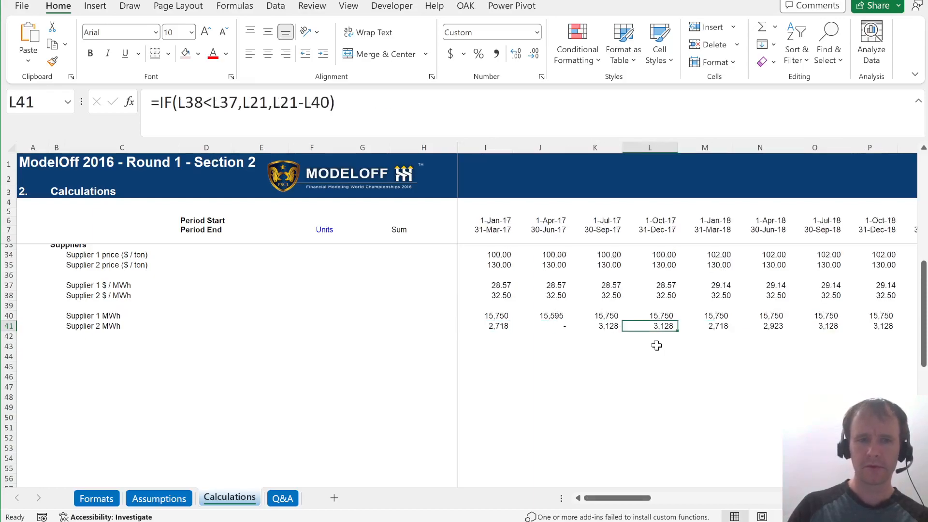
Copy the Supplier 1 MWh and Supplier 2 MWh labels from C40:C41 to C43:C44
{"action": "key", "text": "Left"}
{"action": "key", "text": "Left"}
{"action": "key", "text": "Left"}
{"action": "key", "text": "Left"}
{"action": "key", "text": "Left"}
{"action": "key", "text": "Left"}
{"action": "key", "text": "Left"}
{"action": "key", "text": "Left"}
{"action": "key", "text": "Left"}
{"action": "key", "text": "Left"}
{"action": "key", "text": "Right"}
{"action": "key", "text": "Down"}
{"action": "key", "text": "Down"}
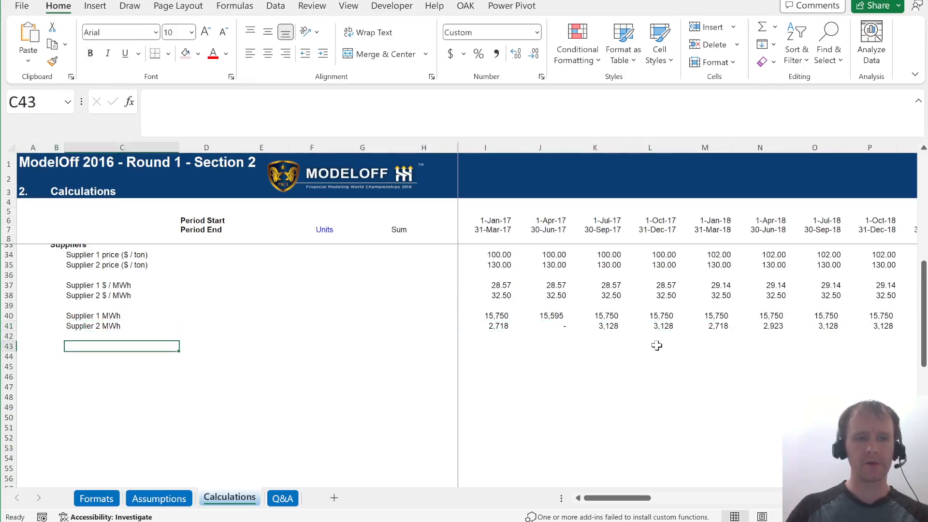
{"action": "key", "text": "Up"}
{"action": "key", "text": "Up"}
{"action": "key", "text": "shift+Up"}
{"action": "key", "text": "ctrl+c"}
{"action": "key", "text": "Down"}
{"action": "key", "text": "Down"}
{"action": "key", "text": "ctrl+v"}
{"action": "key", "text": "Escape"}
Rename the copied labels in C43 and C44 as "Supplier 1 tons" and "Supplier 2 tons"
{"action": "key", "text": "F2"}
{"action": "key", "text": "ctrl+shift+Left"}
{"action": "type", "text": "tons"}
{"action": "key", "text": "Return"}
{"action": "key", "text": "F2"}
{"action": "type", "text": "tons"}
{"action": "key", "text": "Return"}
Calculate Supplier 1 tons in I43 for all periods by dividing I40:AV40 by Supplier 1's MWh produced per tonne, Assumptions!G64
{"action": "key", "text": "Right"}
{"action": "key", "text": "Right"}
{"action": "key", "text": "Right"}
{"action": "key", "text": "Right"}
{"action": "key", "text": "Right"}
{"action": "key", "text": "Right"}
{"action": "key", "text": "Right"}
{"action": "key", "text": "Left"}
{"action": "type", "text": "="}
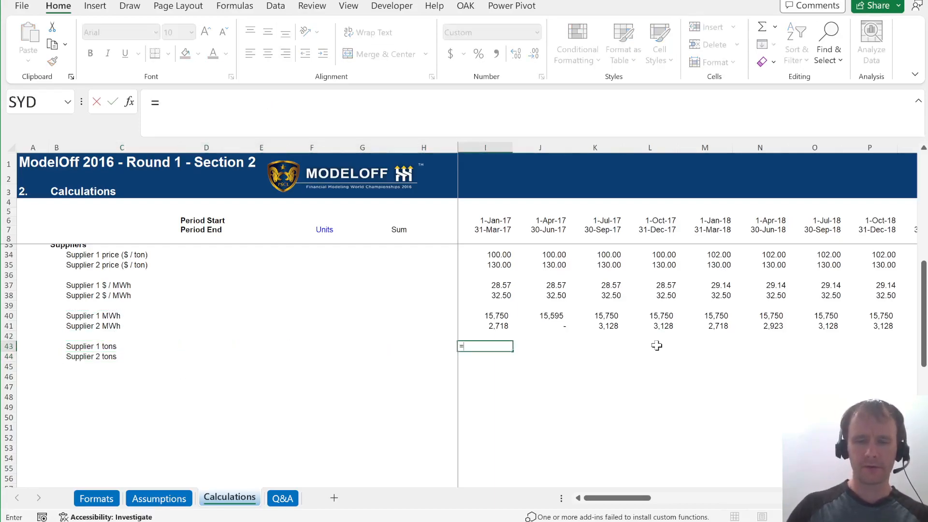
{"action": "key", "text": "Up"}
{"action": "key", "text": "Up"}
{"action": "key", "text": "Up"}
{"action": "key", "text": "ctrl+shift+Right"}
{"action": "type", "text": "/"}
{"action": "key", "text": "ctrl+Page_Up"}
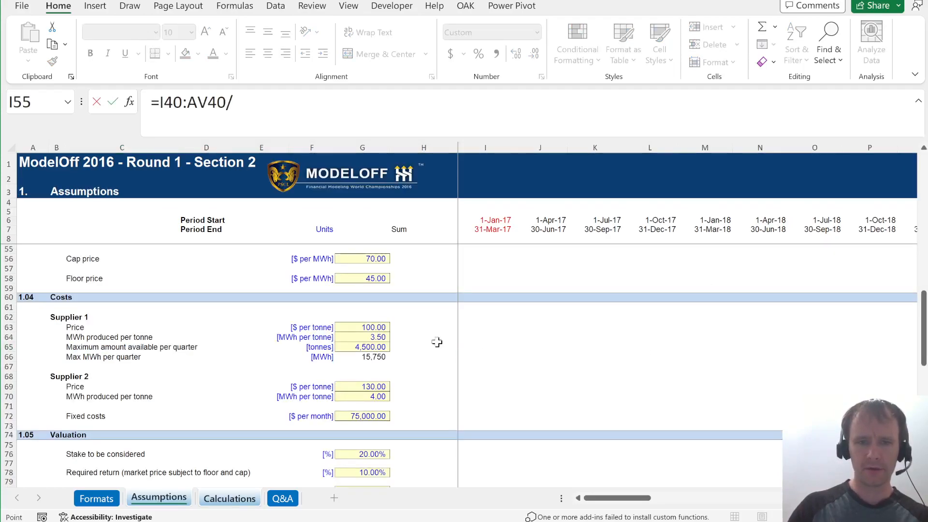
{"action": "left_click", "coordinate": [374, 337]}
{"action": "key", "text": "Return"}
Calculate Supplier 2 tons in I44 by dividing I41 by Supplier 2's MWh produced per tonne, Assumptions!G70
{"action": "type", "text": "="}
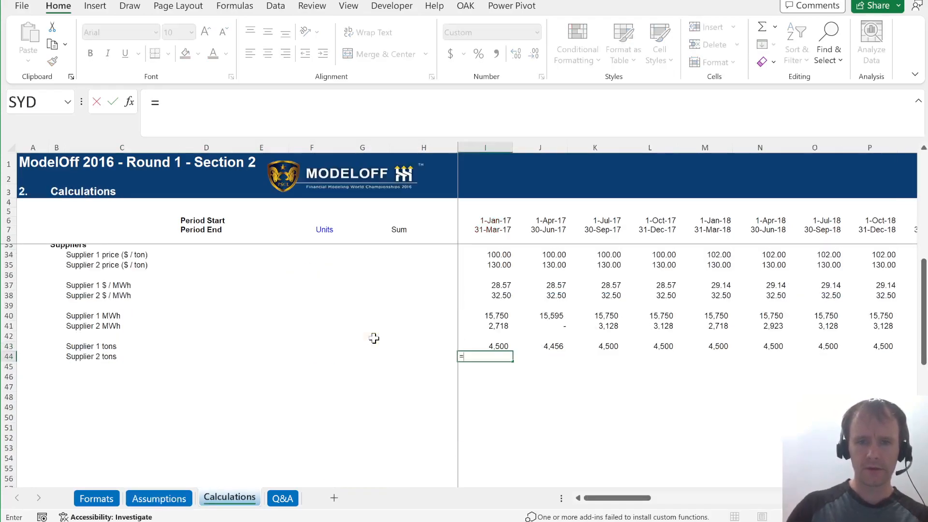
{"action": "key", "text": "Up"}
{"action": "key", "text": "Up"}
{"action": "key", "text": "Up"}
{"action": "key", "text": "ctrl+Page_Up"}
{"action": "left_click", "coordinate": [361, 397]}
{"action": "key", "text": "Return"}
{"action": "key", "text": "Up"}
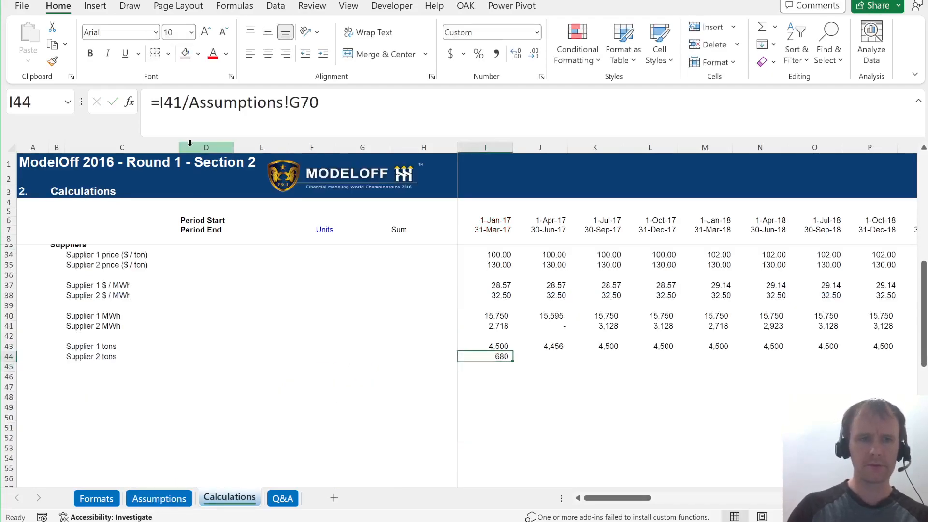
Extend the MWh reference in the I44 formula to I41:AV41 so that it covers every period
{"action": "double_click", "coordinate": [170, 103]}
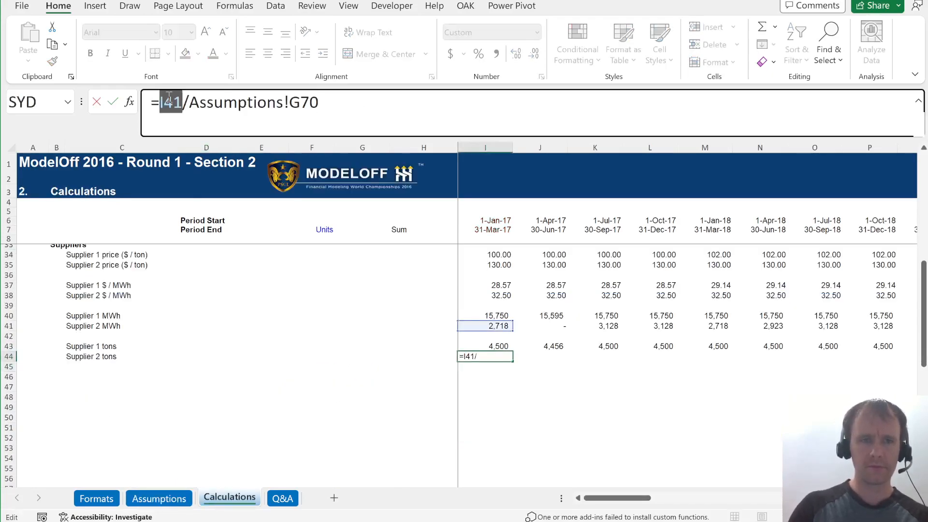
{"action": "left_click", "coordinate": [498, 327]}
{"action": "key", "text": "ctrl+shift+Right"}
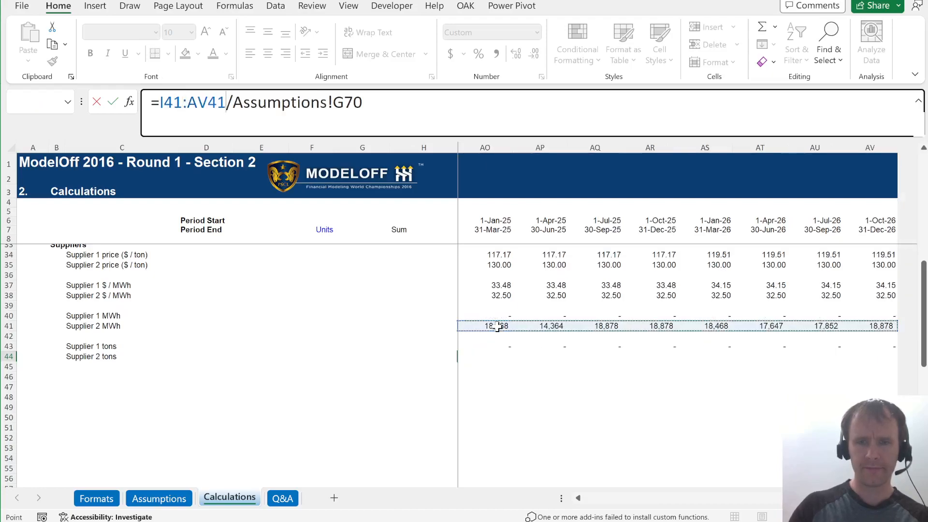
{"action": "key", "text": "Return"}
{"action": "key", "text": "Up"}
{"action": "key", "text": "Down"}
Add the row labels "Supplier 1 cost" in C46 and "Supplier 2 cost" in C47
{"action": "key", "text": "Left"}
{"action": "key", "text": "Left"}
{"action": "key", "text": "Left"}
{"action": "key", "text": "Left"}
{"action": "key", "text": "Left"}
{"action": "key", "text": "Left"}
{"action": "key", "text": "Left"}
{"action": "key", "text": "Down"}
{"action": "key", "text": "Right"}
{"action": "type", "text": "Sup"}
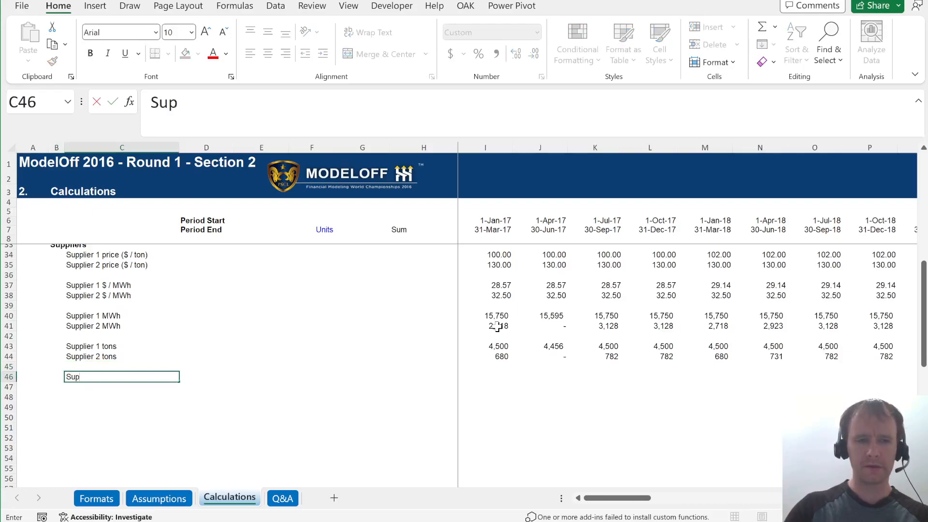
{"action": "type", "text": "plier 1 cost"}
{"action": "key", "text": "Return"}
{"action": "type", "text": "Supplier 2 cost"}
{"action": "key", "text": "Return"}
Calculate Supplier 1 cost in I46 for all periods by multiplying the tons I43# by the Supplier 1 prices in row 34
{"action": "key", "text": "Up"}
{"action": "key", "text": "Up"}
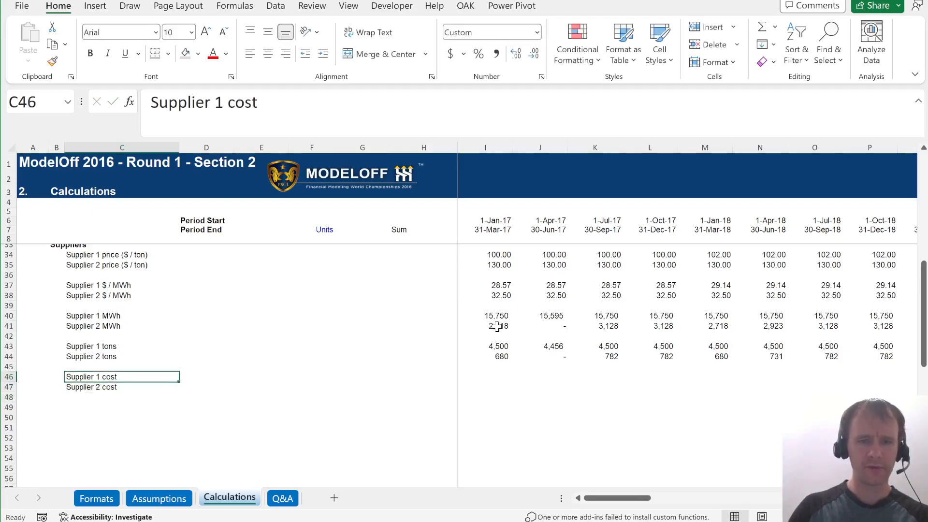
{"action": "key", "text": "Right"}
{"action": "key", "text": "Right"}
{"action": "key", "text": "Right"}
{"action": "key", "text": "Right"}
{"action": "key", "text": "Right"}
{"action": "type", "text": "="}
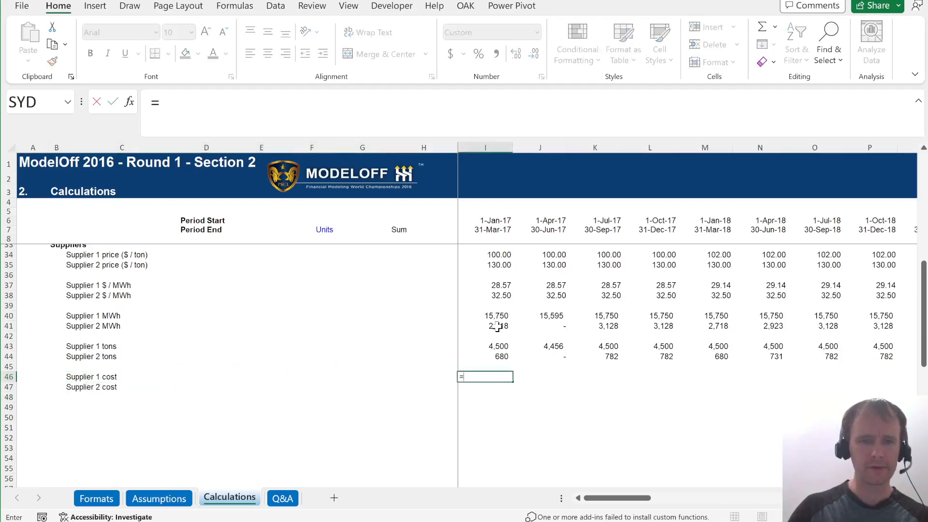
{"action": "key", "text": "Up"}
{"action": "key", "text": "Up"}
{"action": "key", "text": "Up"}
{"action": "key", "text": "ctrl+shift+Right"}
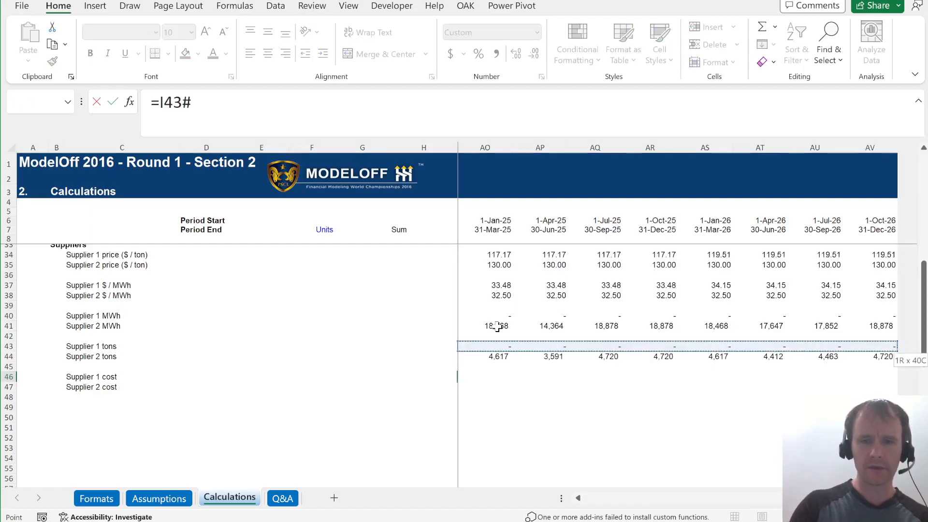
{"action": "type", "text": "*"}
{"action": "key", "text": "Up"}
{"action": "key", "text": "Up"}
{"action": "key", "text": "Up"}
{"action": "key", "text": "Up"}
{"action": "key", "text": "Up"}
{"action": "key", "text": "Up"}
{"action": "key", "text": "Up"}
{"action": "key", "text": "Up"}
{"action": "key", "text": "Up"}
{"action": "key", "text": "Up"}
{"action": "key", "text": "Up"}
{"action": "key", "text": "Up"}
{"action": "key", "text": "ctrl+shift+Right"}
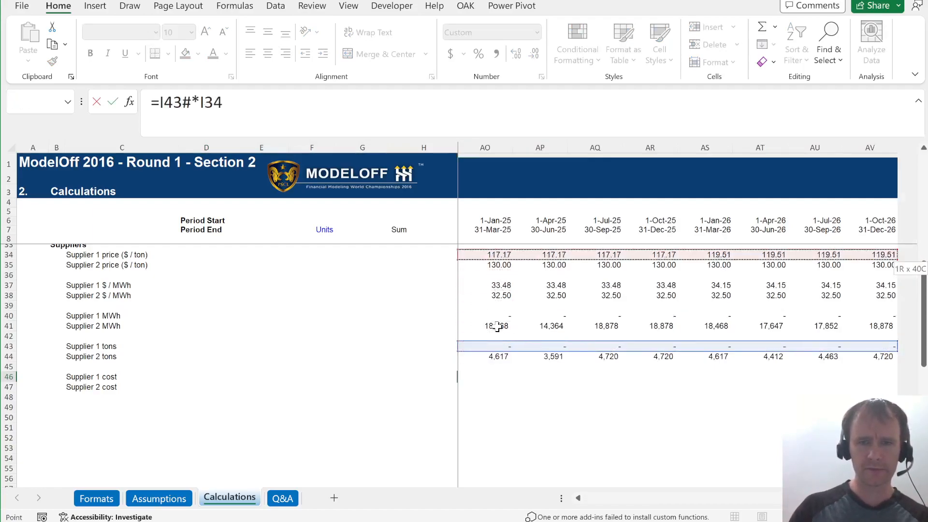
{"action": "key", "text": "Return"}
Calculate Supplier 2 cost in I47 for all periods by multiplying the tons I44# by the Supplier 2 prices in row 35
{"action": "type", "text": "="}
{"action": "key", "text": "Up"}
{"action": "key", "text": "Up"}
{"action": "key", "text": "Up"}
{"action": "key", "text": "ctrl+shift+Right"}
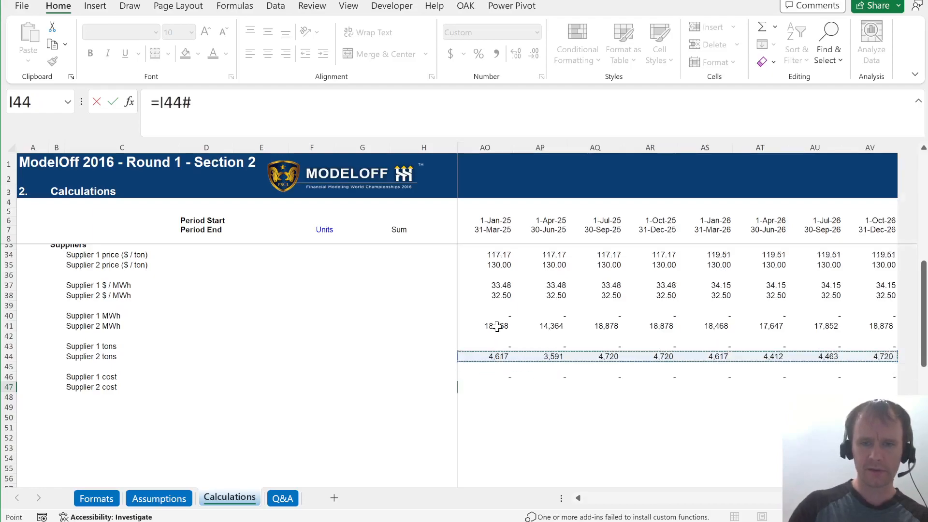
{"action": "type", "text": "*"}
{"action": "key", "text": "Up"}
{"action": "key", "text": "Up"}
{"action": "key", "text": "Up"}
{"action": "key", "text": "Up"}
{"action": "key", "text": "Up"}
{"action": "key", "text": "Up"}
{"action": "key", "text": "Up"}
{"action": "key", "text": "Up"}
{"action": "key", "text": "Up"}
{"action": "key", "text": "Up"}
{"action": "key", "text": "Up"}
{"action": "key", "text": "Up"}
{"action": "key", "text": "Up"}
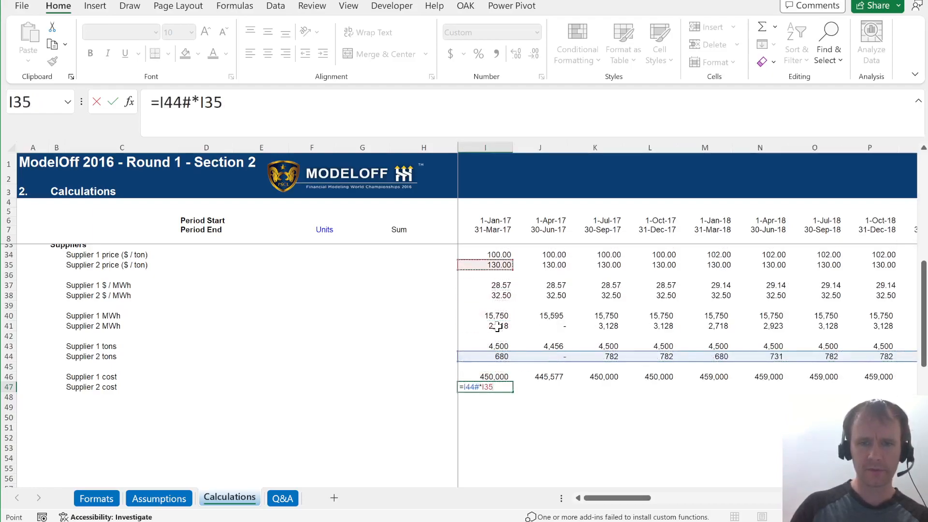
{"action": "key", "text": "Down"}
{"action": "key", "text": "ctrl+shift+Right"}
{"action": "key", "text": "Return"}
Add the row label "Total direct costs" in C49, checking the cost items on the Assumptions sheet
{"action": "key", "text": "Up"}
{"action": "key", "text": "ctrl+Left"}
{"action": "key", "text": "ctrl+Left"}
{"action": "key", "text": "Right"}
{"action": "key", "text": "Right"}
{"action": "key", "text": "Down"}
{"action": "key", "text": "Down"}
{"action": "type", "text": "Tot"}
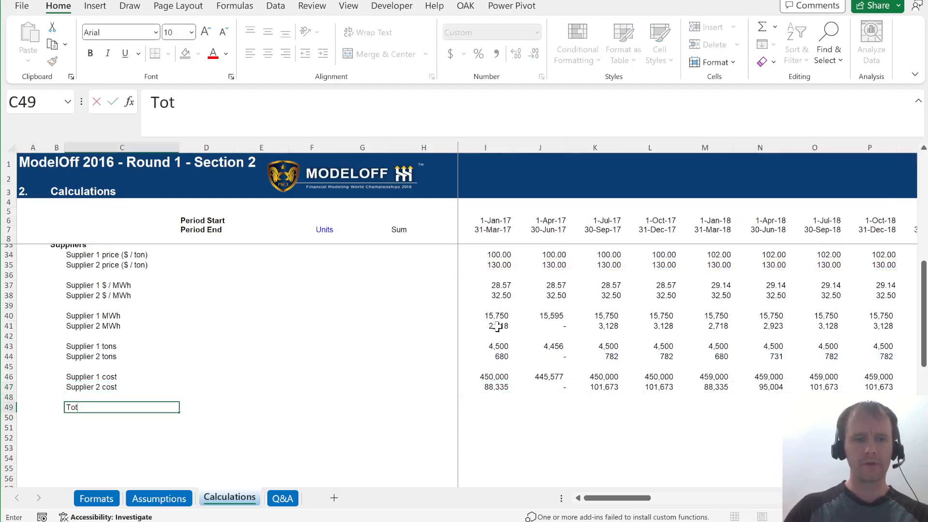
{"action": "type", "text": "al"}
{"action": "key", "text": "Return"}
{"action": "key", "text": "ctrl+Page_Up"}
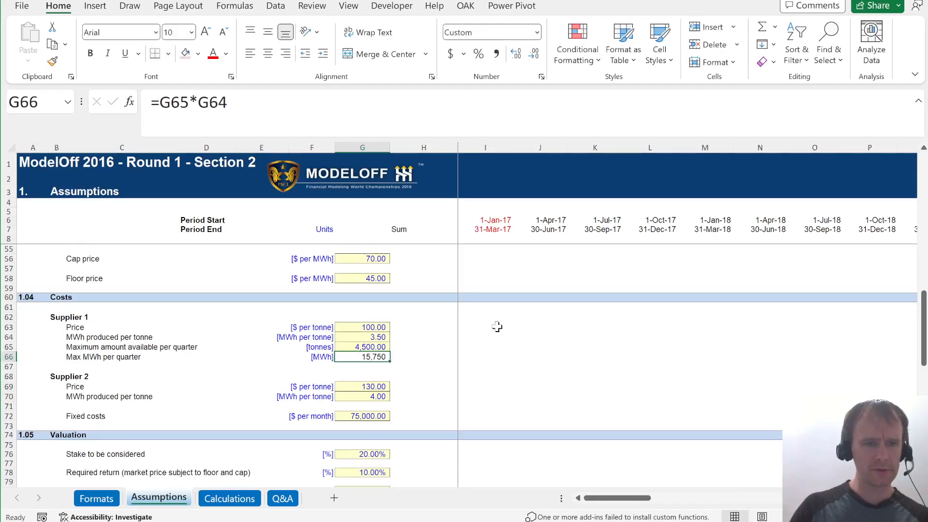
{"action": "key", "text": "ctrl+Page_Down"}
{"action": "key", "text": "F2"}
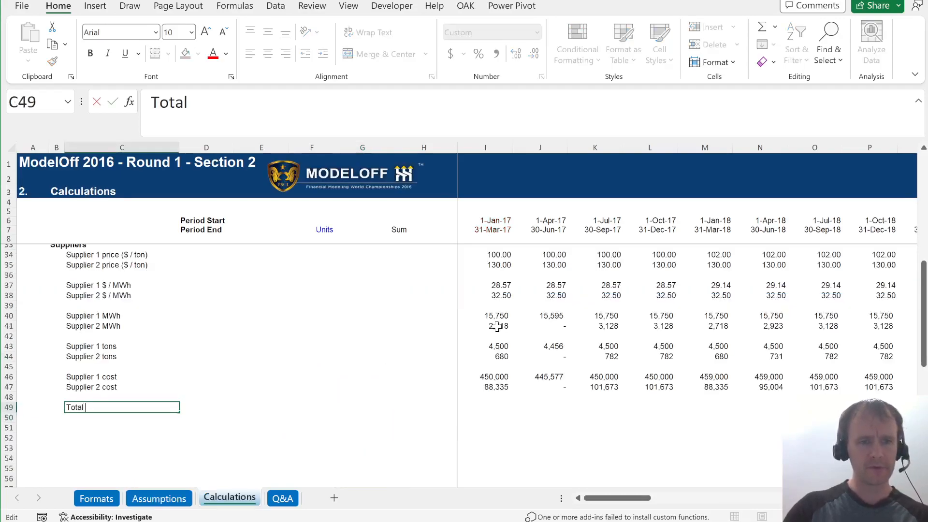
{"action": "key", "text": "Return"}
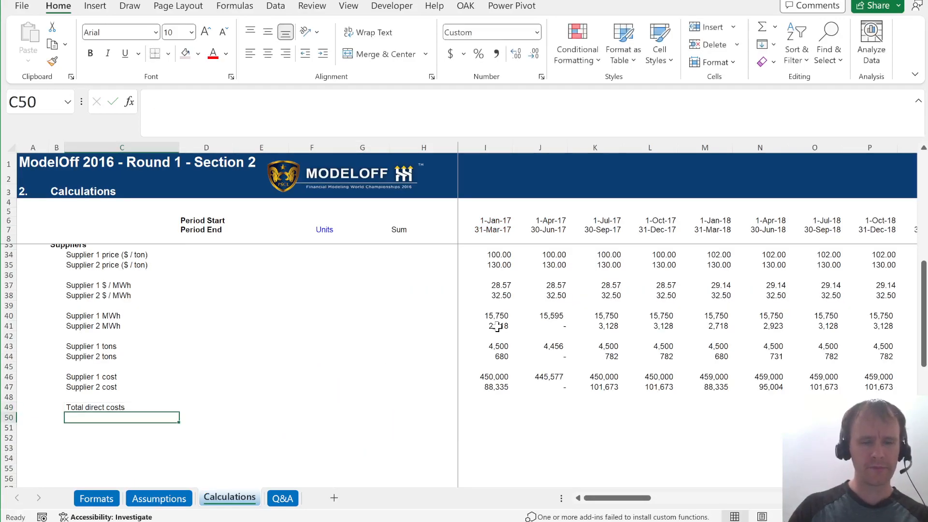
Add the row label "Other fixed costs" in C50 for the fixed costs listed on the Assumptions sheet
{"action": "key", "text": "ctrl+Page_Up"}
{"action": "key", "text": "ctrl+Page_Down"}
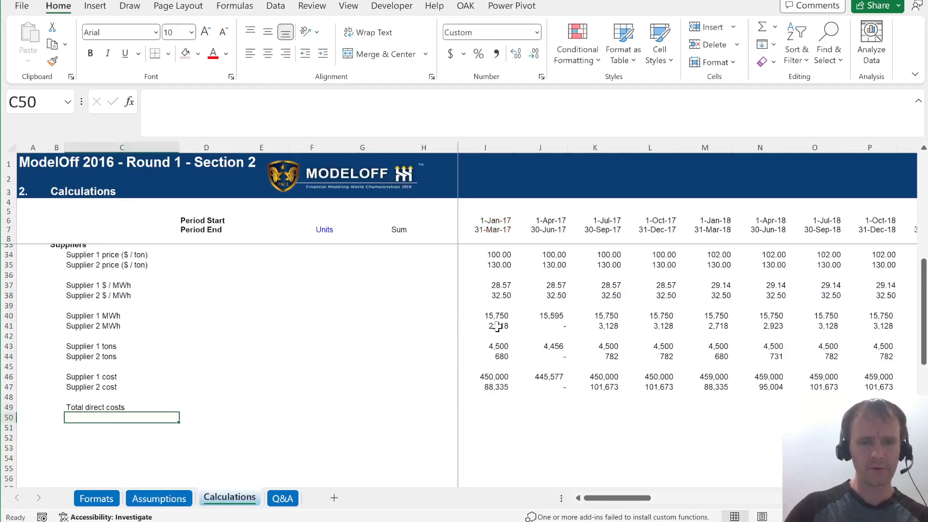
{"action": "type", "text": "Other fixed cos"}
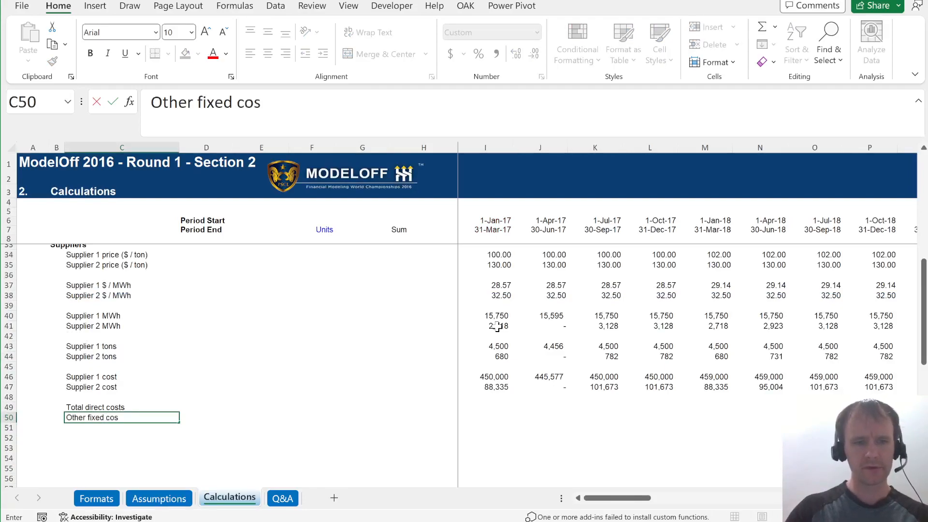
{"action": "type", "text": "ts"}
{"action": "key", "text": "Return"}
Calculate the first period's total direct costs in I49 as the sum of the two supplier costs, I46:I47
{"action": "key", "text": "Up"}
{"action": "key", "text": "Right"}
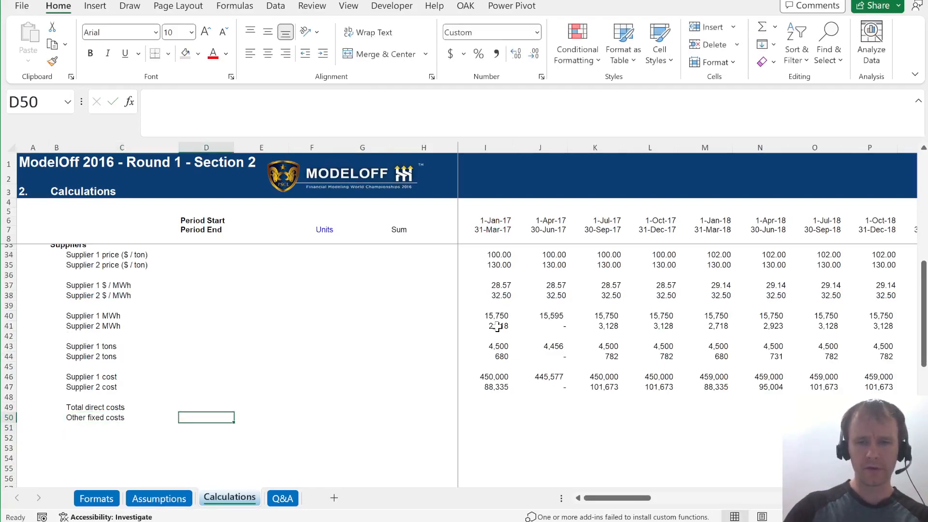
{"action": "key", "text": "ctrl+shift+Home"}
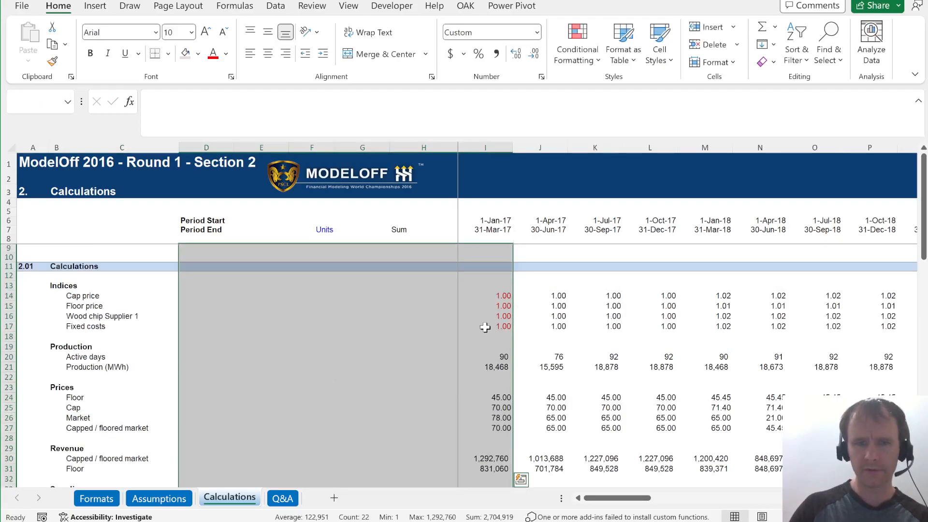
{"action": "key", "text": "Right"}
{"action": "key", "text": "Right"}
{"action": "key", "text": "Right"}
{"action": "key", "text": "Right"}
{"action": "key", "text": "Right"}
{"action": "key", "text": "Up"}
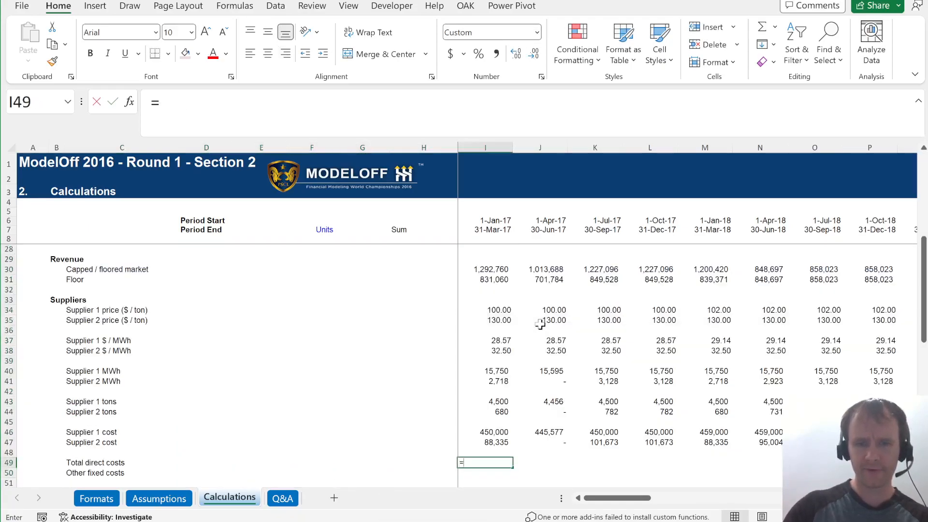
{"action": "type", "text": "=sum"}
{"action": "key", "text": "Tab"}
{"action": "key", "text": "Up"}
{"action": "key", "text": "Up"}
{"action": "key", "text": "shift+Up"}
{"action": "key", "text": "Return"}
{"action": "key", "text": "Up"}
Calculate other fixed costs in I50 for all periods as the fixed costs index I17:AV17 times Assumptions!G72 times 3
{"action": "key", "text": "Down"}
{"action": "type", "text": "="}
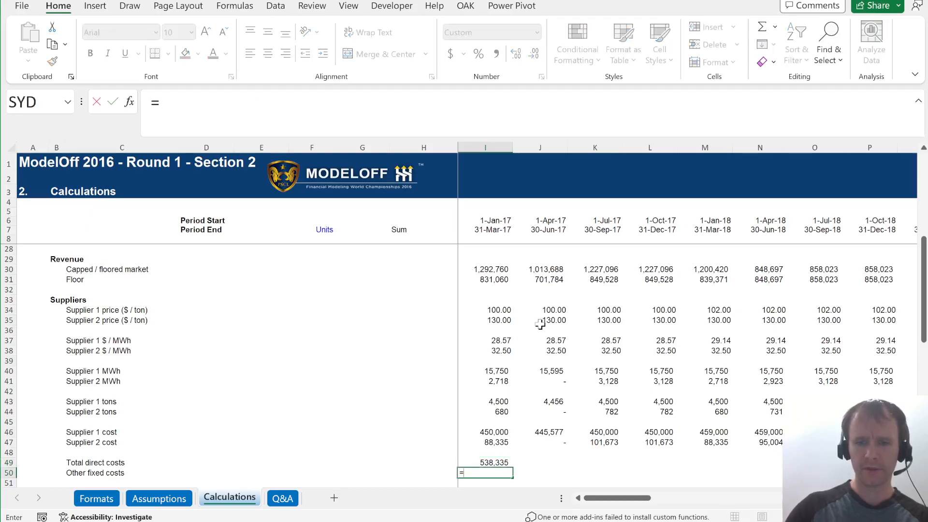
{"action": "key", "text": "ctrl+Up"}
{"action": "key", "text": "Down"}
{"action": "key", "text": "Down"}
{"action": "key", "text": "Down"}
{"action": "key", "text": "Down"}
{"action": "key", "text": "Down"}
{"action": "key", "text": "Down"}
{"action": "key", "text": "Down"}
{"action": "key", "text": "Down"}
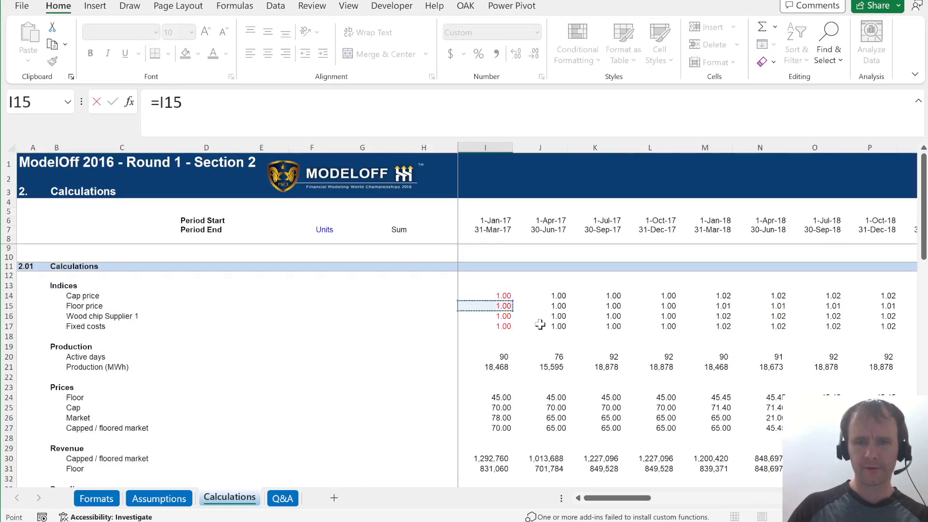
{"action": "key", "text": "ctrl+shift+Right"}
{"action": "type", "text": "*"}
{"action": "key", "text": "ctrl+Page_Up"}
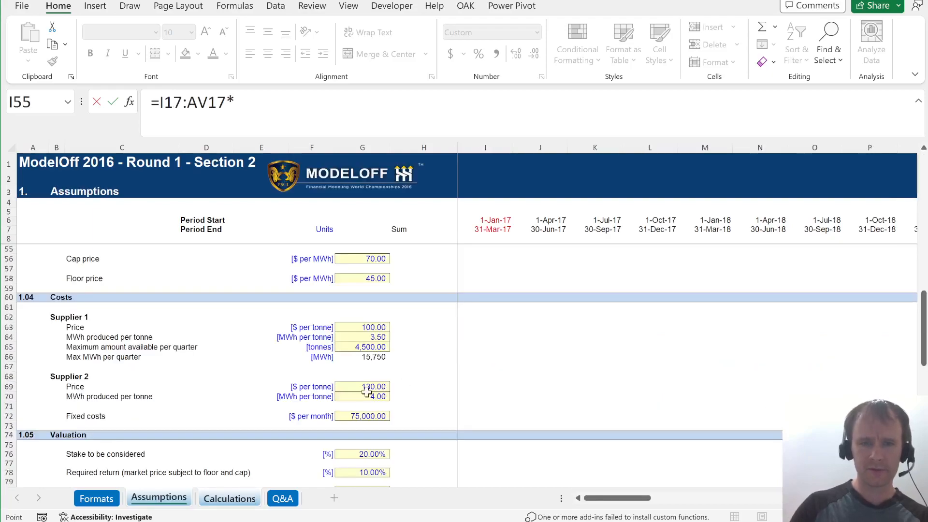
{"action": "left_click", "coordinate": [357, 419]}
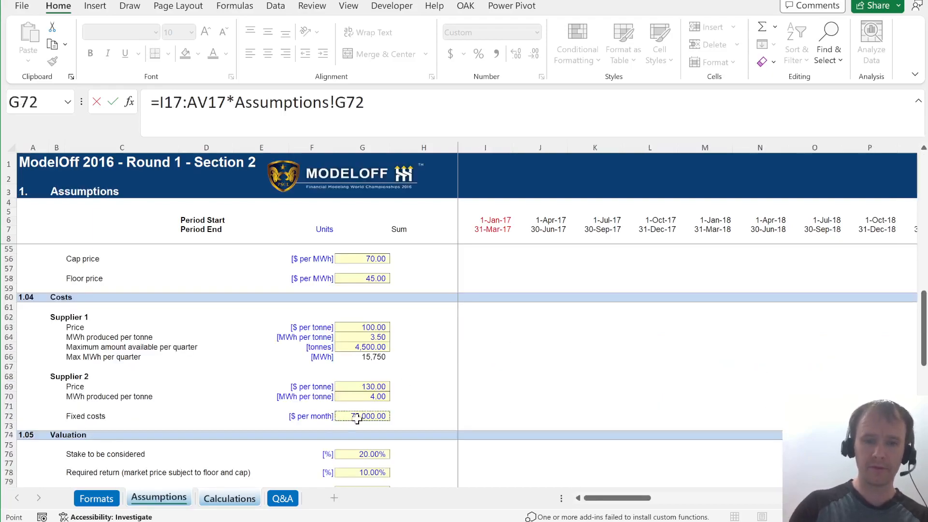
{"action": "key", "text": "Return"}
Fill the total direct costs formula from I49 across all periods to column AV
{"action": "key", "text": "Up"}
{"action": "key", "text": "Up"}
{"action": "key", "text": "ctrl+shift+Right"}
{"action": "key", "text": "ctrl+r"}
{"action": "key", "text": "Left"}
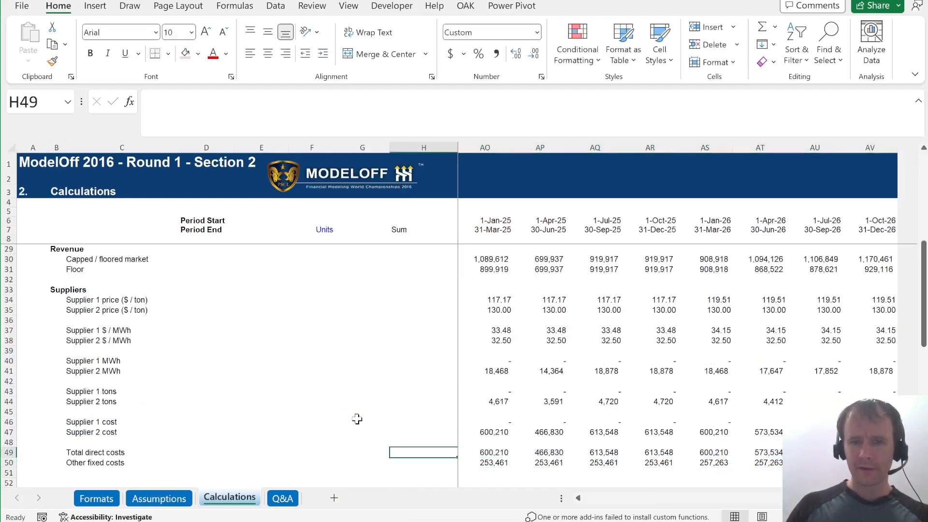
Add the row label "Total costs" in C51, below the other fixed costs row
{"action": "key", "text": "Right"}
{"action": "key", "text": "Down"}
{"action": "key", "text": "Down"}
{"action": "key", "text": "Down"}
{"action": "key", "text": "Down"}
{"action": "key", "text": "Down"}
{"action": "key", "text": "Down"}
{"action": "key", "text": "Up"}
{"action": "key", "text": "Up"}
{"action": "key", "text": "Up"}
{"action": "key", "text": "Up"}
{"action": "key", "text": "Up"}
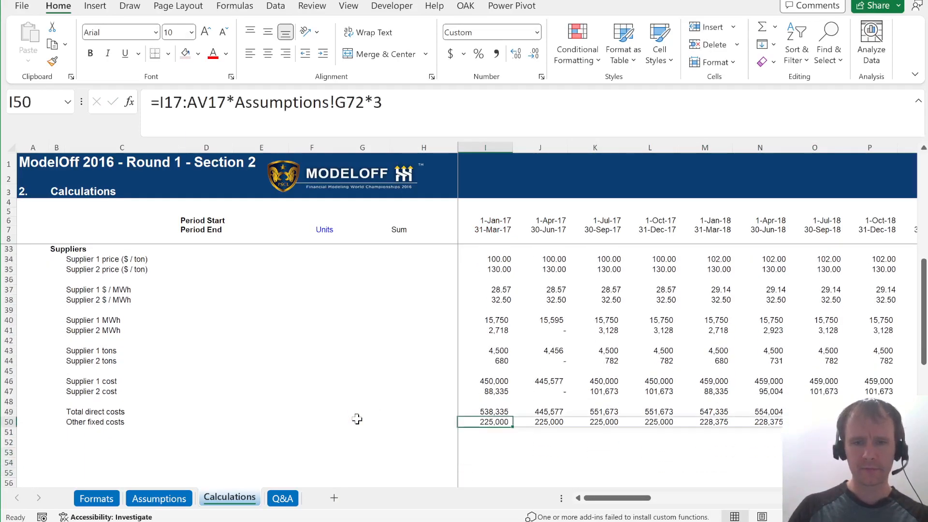
{"action": "key", "text": "Down"}
{"action": "key", "text": "ctrl+Left"}
{"action": "key", "text": "Right"}
{"action": "key", "text": "Right"}
{"action": "type", "text": "Total costs"}
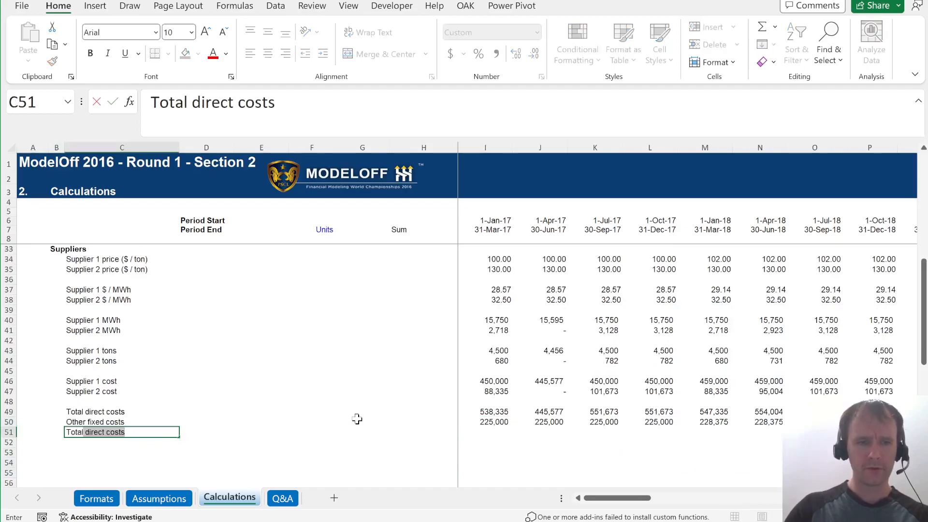
Calculate total costs in I51 as the sum of I49:I50 and fill the formula across all periods
{"action": "key", "text": "Right"}
{"action": "key", "text": "Right"}
{"action": "key", "text": "Right"}
{"action": "key", "text": "Right"}
{"action": "key", "text": "Right"}
{"action": "key", "text": "Right"}
{"action": "key", "text": "Right"}
{"action": "key", "text": "Left"}
{"action": "type", "text": "=sum"}
{"action": "key", "text": "Tab"}
{"action": "key", "text": "Up"}
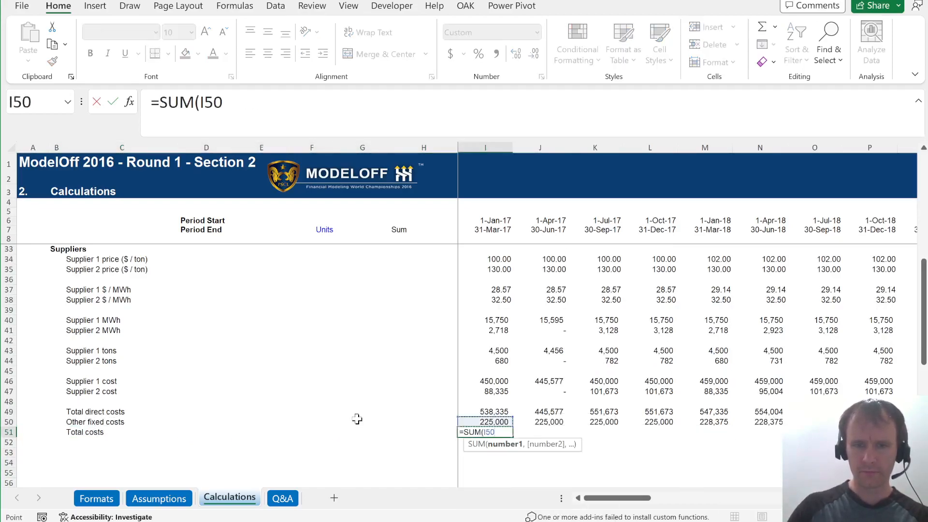
{"action": "key", "text": "shift+Up"}
{"action": "key", "text": "Return"}
{"action": "key", "text": "Up"}
{"action": "key", "text": "ctrl+shift+Right"}
{"action": "key", "text": "ctrl+r"}
Rename the "Suppliers" section heading in B33 to "Cost"
{"action": "key", "text": "Down"}
{"action": "key", "text": "Left"}
{"action": "key", "text": "Down"}
{"action": "key", "text": "Left"}
{"action": "key", "text": "Left"}
{"action": "key", "text": "Left"}
{"action": "key", "text": "Left"}
{"action": "key", "text": "Left"}
{"action": "key", "text": "Left"}
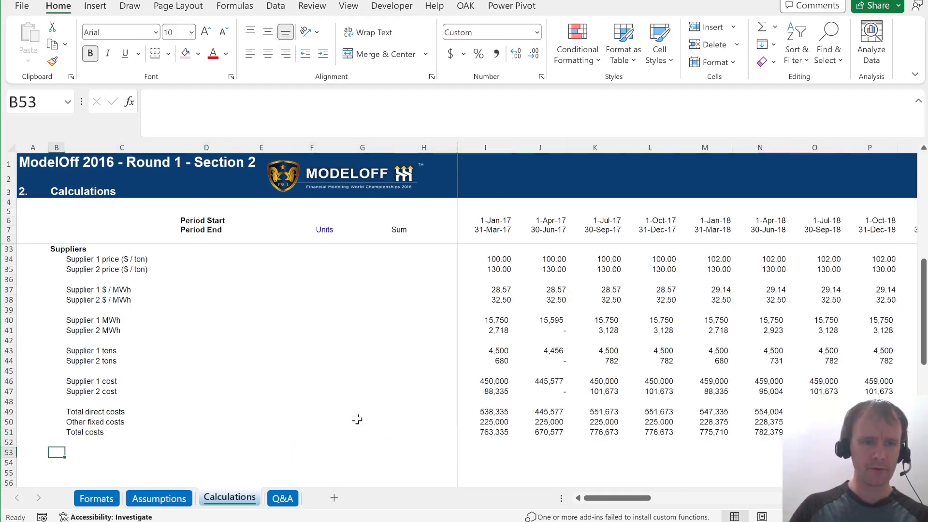
{"action": "key", "text": "ctrl+Up"}
{"action": "type", "text": "Cost"}
{"action": "key", "text": "Return"}
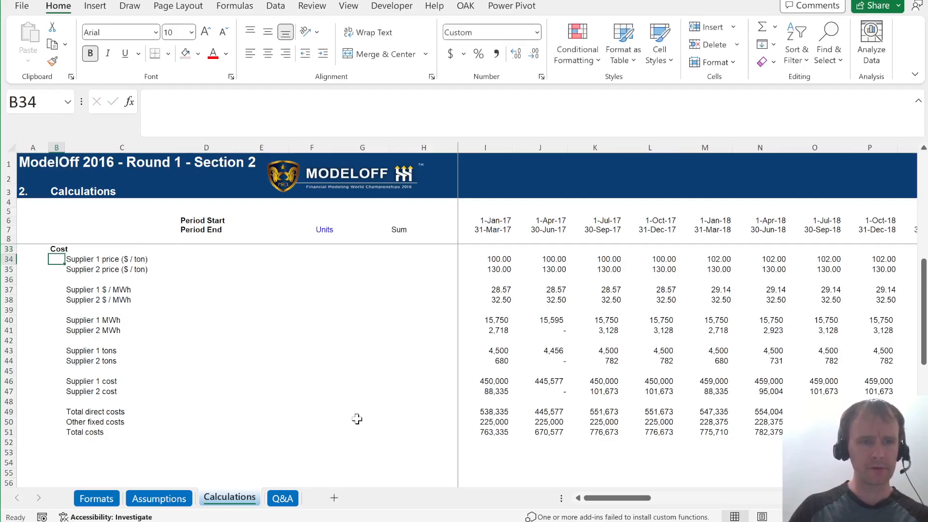
Add the section heading "Profit / cash flow" in B53, below the total costs row
{"action": "key", "text": "Down"}
{"action": "key", "text": "Down"}
{"action": "key", "text": "Down"}
{"action": "key", "text": "Down"}
{"action": "key", "text": "Down"}
{"action": "key", "text": "Down"}
{"action": "key", "text": "Down"}
{"action": "key", "text": "Down"}
{"action": "key", "text": "Down"}
{"action": "key", "text": "Down"}
{"action": "key", "text": "Down"}
{"action": "key", "text": "Down"}
{"action": "key", "text": "Down"}
{"action": "key", "text": "Down"}
{"action": "key", "text": "Down"}
{"action": "key", "text": "Down"}
{"action": "key", "text": "Down"}
{"action": "key", "text": "Down"}
{"action": "key", "text": "Down"}
{"action": "key", "text": "Down"}
{"action": "key", "text": "Up"}
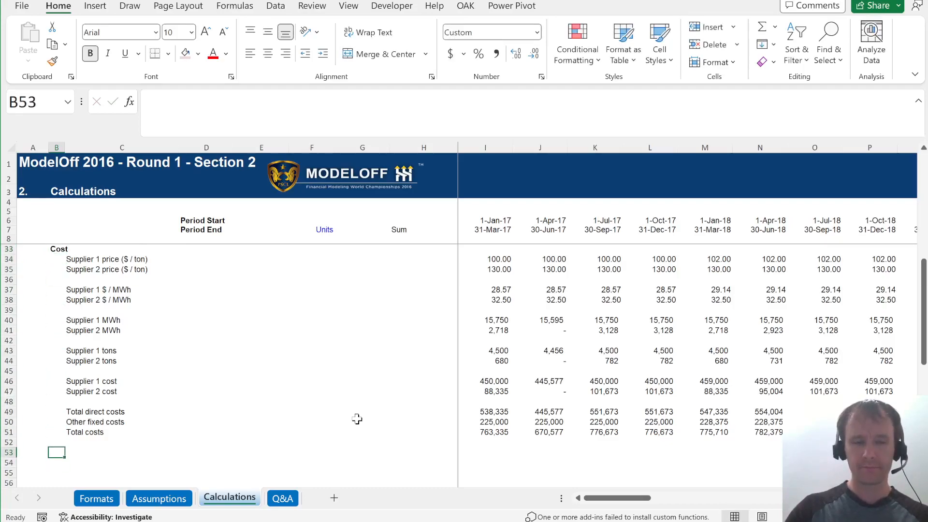
{"action": "type", "text": "Profit"}
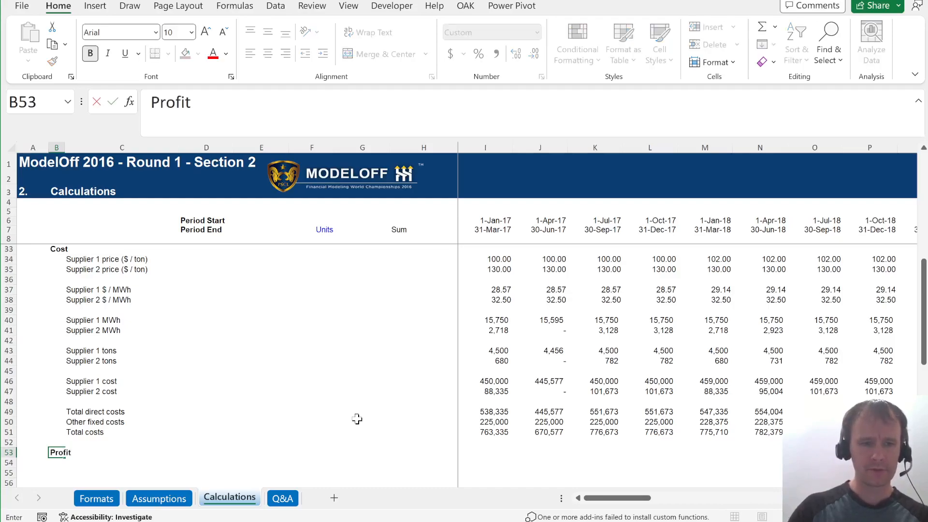
{"action": "type", "text": " / cash flow"}
{"action": "key", "text": "Right"}
{"action": "key", "text": "Right"}
{"action": "key", "text": "Right"}
{"action": "key", "text": "Right"}
{"action": "key", "text": "Right"}
{"action": "key", "text": "Right"}
{"action": "key", "text": "Right"}
{"action": "key", "text": "Right"}
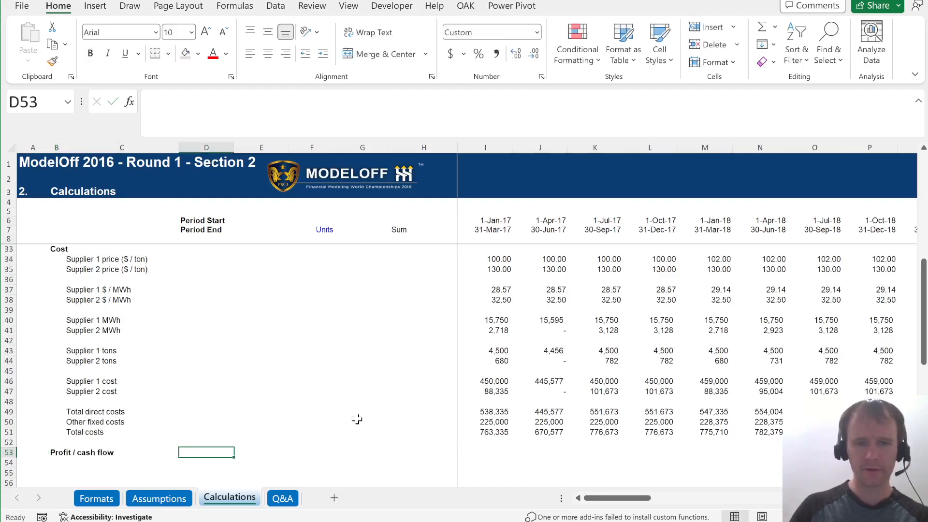
{"action": "key", "text": "Left"}
{"action": "type", "text": "="}
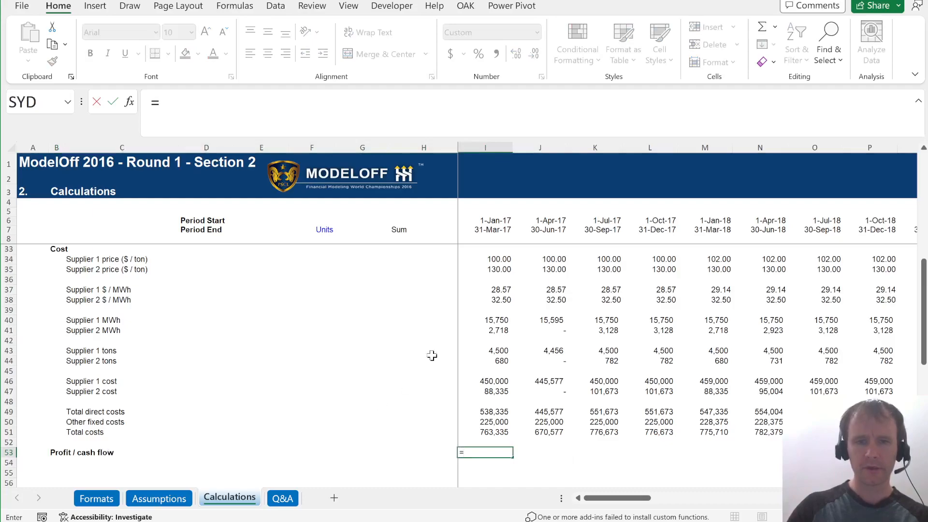
{"action": "scroll", "coordinate": [507, 292], "scroll_direction": "up", "scroll_amount": 2}
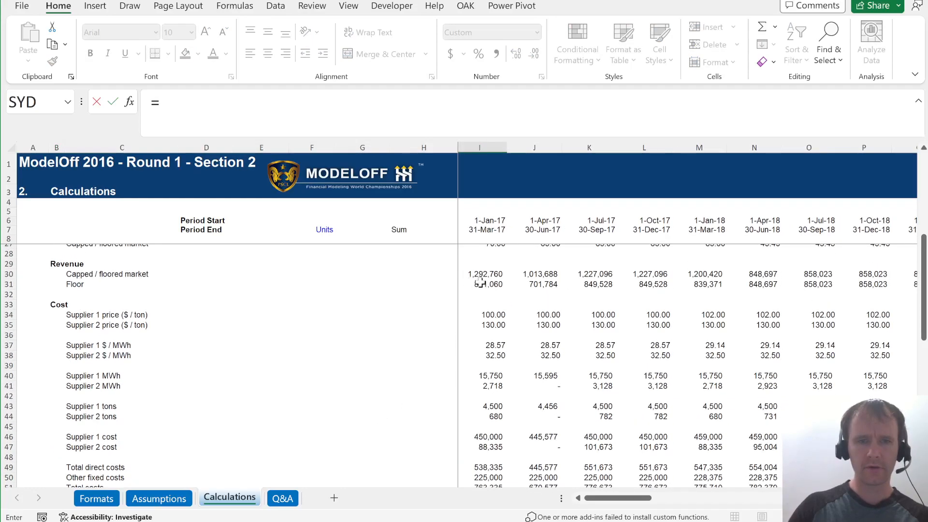
{"action": "key", "text": "Escape"}
Copy the revenue row labels "Capped / floored market" and "Floor" into C54:C55 under the Profit / cash flow heading
{"action": "key", "text": "Down"}
{"action": "key", "text": "ctrl+Left"}
{"action": "key", "text": "Right"}
{"action": "key", "text": "Right"}
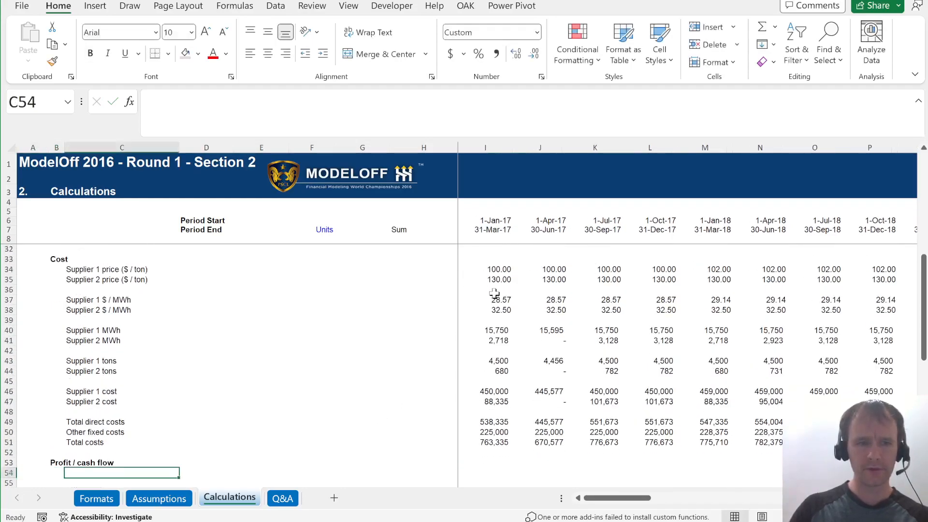
{"action": "scroll", "coordinate": [57, 241], "scroll_direction": "up", "scroll_amount": 1}
{"action": "left_click", "coordinate": [79, 265]}
{"action": "key", "text": "shift+Down"}
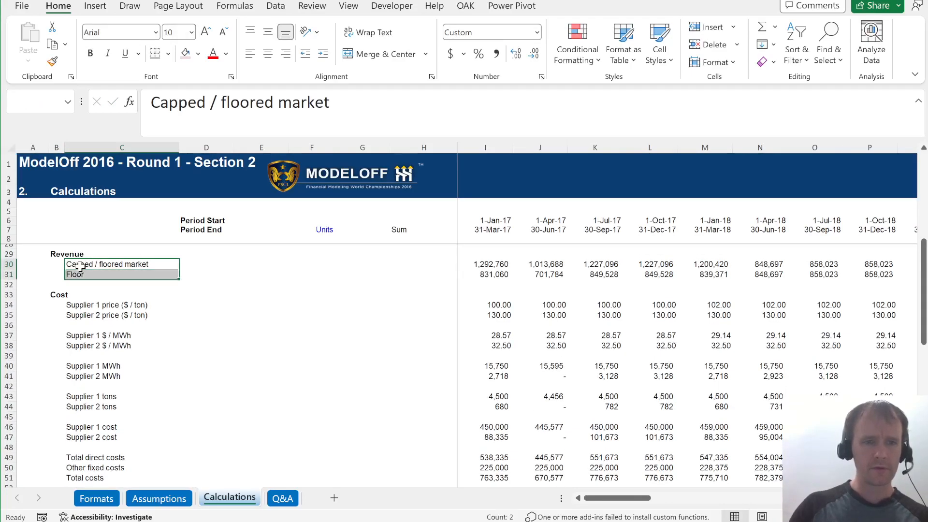
{"action": "key", "text": "ctrl+c"}
{"action": "scroll", "coordinate": [128, 404], "scroll_direction": "down", "scroll_amount": 5}
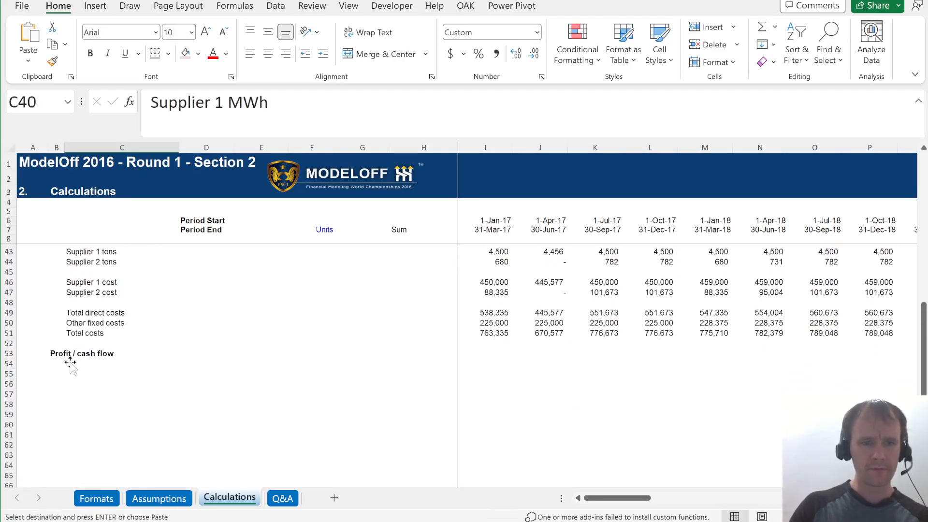
{"action": "left_click", "coordinate": [86, 364]}
{"action": "key", "text": "ctrl+v"}
Calculate profit / cash flow for both cases and all periods in I54 with the array formula =I30:AV31-I51:AV51
{"action": "key", "text": "Right"}
{"action": "key", "text": "Right"}
{"action": "key", "text": "Right"}
{"action": "key", "text": "Right"}
{"action": "key", "text": "Right"}
{"action": "key", "text": "Right"}
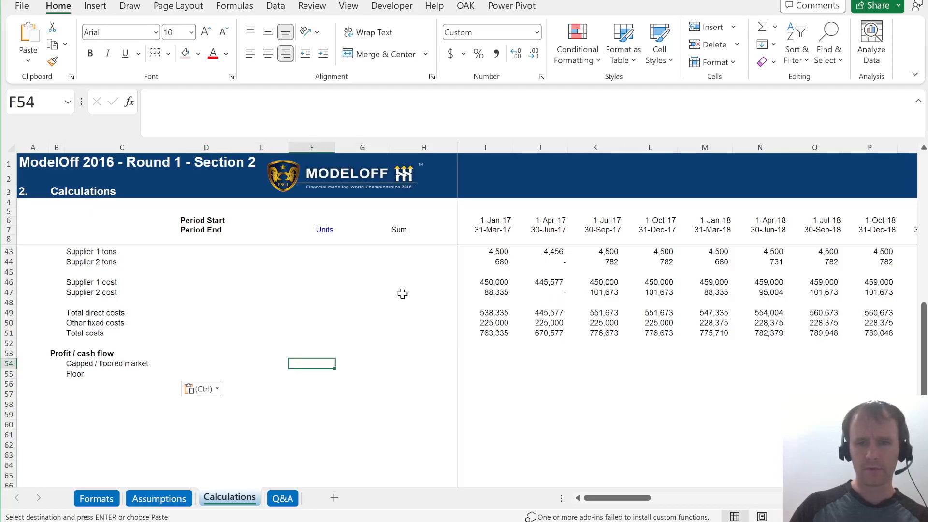
{"action": "key", "text": "Escape"}
{"action": "type", "text": "="}
{"action": "scroll", "coordinate": [405, 292], "scroll_direction": "up", "scroll_amount": 7}
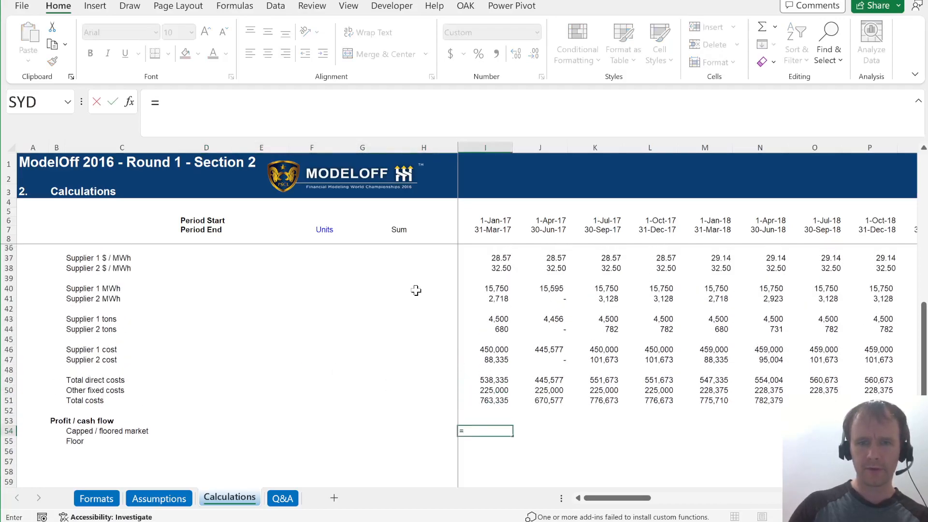
{"action": "scroll", "coordinate": [415, 290], "scroll_direction": "up", "scroll_amount": 1}
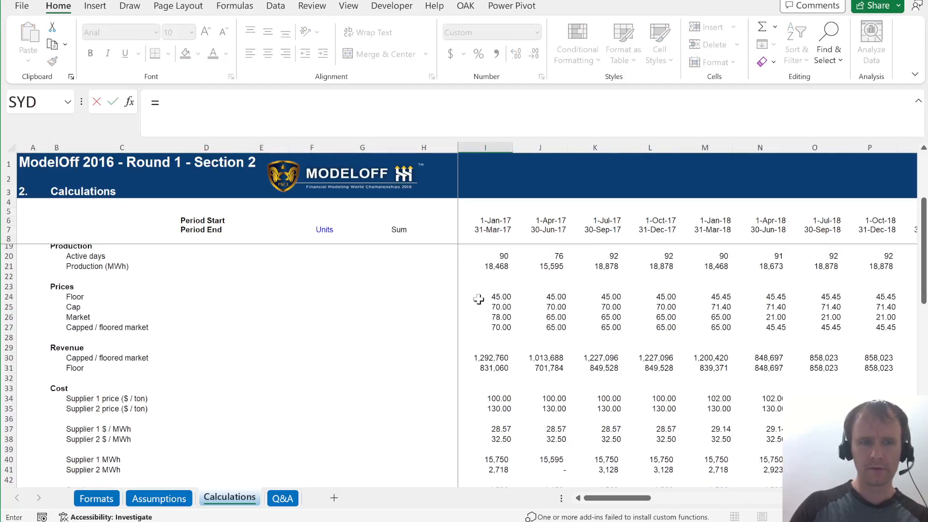
{"action": "scroll", "coordinate": [478, 307], "scroll_direction": "down", "scroll_amount": 1}
{"action": "left_click", "coordinate": [481, 351]}
{"action": "key", "text": "Left"}
{"action": "key", "text": "Right"}
{"action": "key", "text": "shift+Down"}
{"action": "key", "text": "ctrl+shift+Right"}
{"action": "type", "text": "-"}
{"action": "key", "text": "Up"}
{"action": "key", "text": "Up"}
{"action": "key", "text": "Up"}
{"action": "key", "text": "ctrl+shift+Right"}
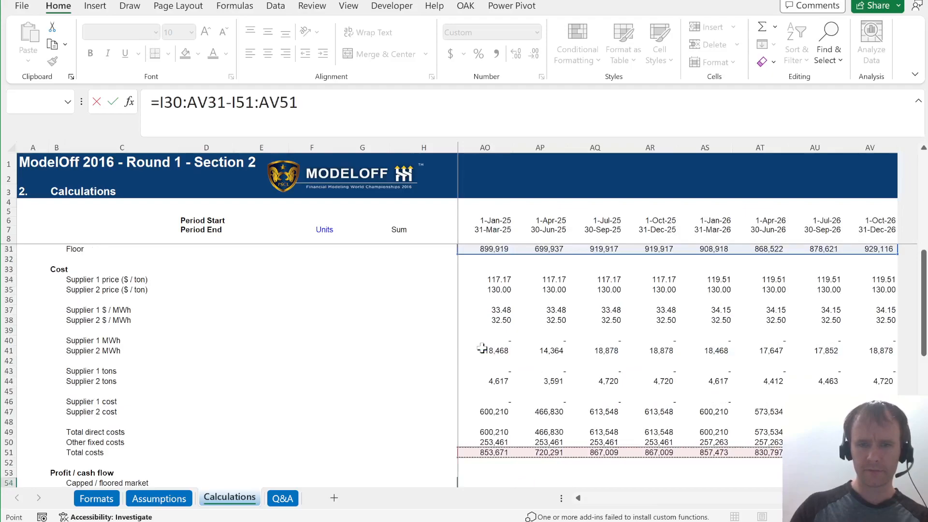
{"action": "key", "text": "Return"}
Check the profit / cash flow rows from the first period through to the last one
{"action": "key", "text": "Up"}
{"action": "key", "text": "Down"}
{"action": "key", "text": "Down"}
{"action": "key", "text": "Down"}
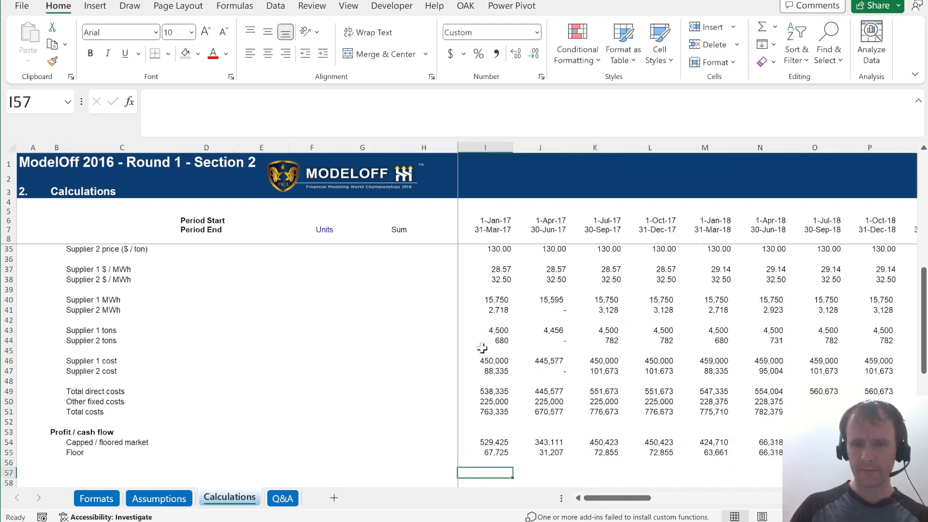
{"action": "key", "text": "Down"}
{"action": "key", "text": "Down"}
{"action": "key", "text": "Up"}
{"action": "key", "text": "Up"}
{"action": "key", "text": "Up"}
{"action": "key", "text": "Up"}
{"action": "key", "text": "ctrl+Right"}
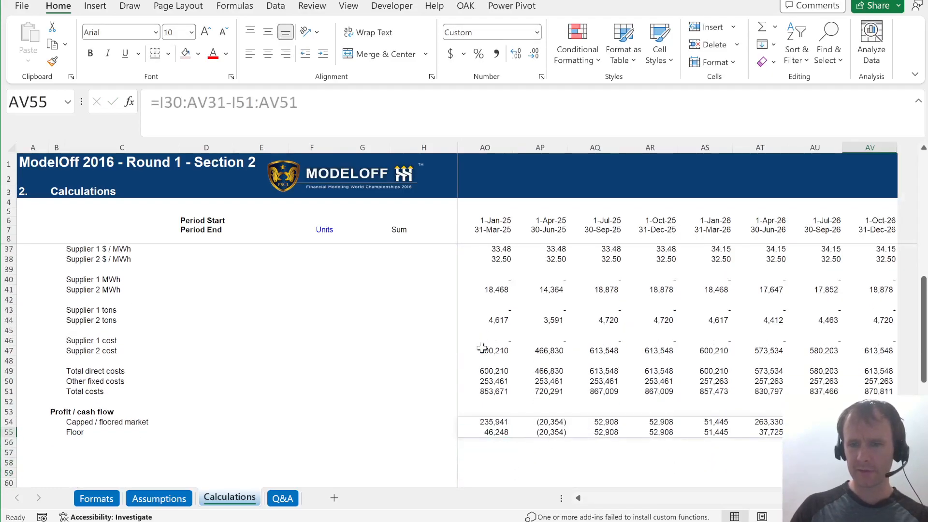
{"action": "key", "text": "Down"}
{"action": "key", "text": "Down"}
{"action": "key", "text": "Down"}
{"action": "key", "text": "Down"}
{"action": "key", "text": "Down"}
{"action": "key", "text": "Down"}
{"action": "key", "text": "Down"}
{"action": "key", "text": "Down"}
{"action": "key", "text": "Down"}
{"action": "key", "text": "Down"}
{"action": "key", "text": "Down"}
{"action": "key", "text": "Down"}
{"action": "key", "text": "Down"}
{"action": "key", "text": "ctrl+Up"}
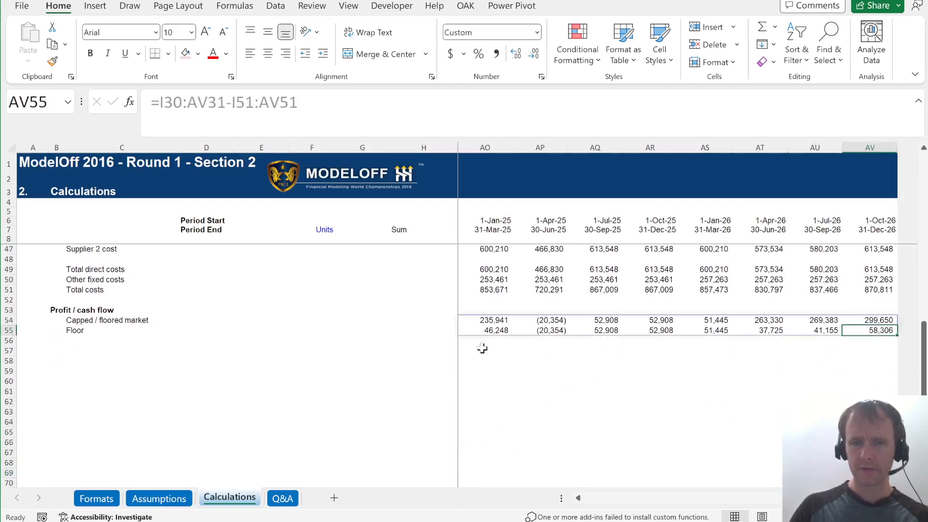
Add the section heading "PV of stake" in B57, below the profit / cash flow rows
{"action": "key", "text": "Left"}
{"action": "key", "text": "Down"}
{"action": "key", "text": "ctrl+Left"}
{"action": "key", "text": "Down"}
{"action": "key", "text": "Right"}
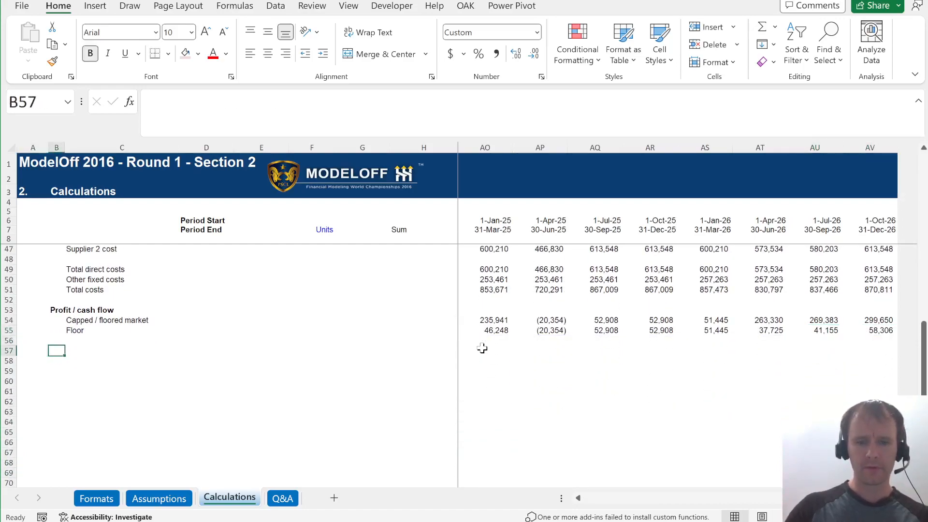
{"action": "type", "text": "PV"}
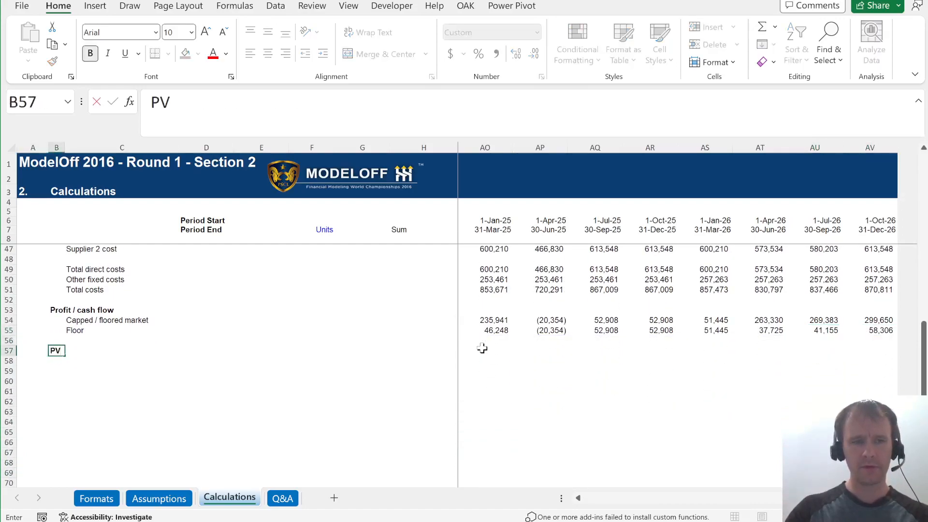
{"action": "type", "text": " of stake"}
{"action": "key", "text": "Return"}
Copy the "Capped / floored market" and "Floor" labels from C54:C55 into C58:C59 under the PV of stake heading
{"action": "key", "text": "Right"}
{"action": "key", "text": "Up"}
{"action": "key", "text": "Up"}
{"action": "key", "text": "Up"}
{"action": "key", "text": "shift+Up"}
{"action": "key", "text": "ctrl+c"}
{"action": "key", "text": "Down"}
{"action": "key", "text": "Down"}
{"action": "key", "text": "Down"}
{"action": "key", "text": "ctrl+v"}
Move the "Sum" column heading from H7 to G7
{"action": "key", "text": "Right"}
{"action": "key", "text": "Right"}
{"action": "key", "text": "Right"}
{"action": "key", "text": "Right"}
{"action": "key", "text": "Right"}
{"action": "key", "text": "Right"}
{"action": "key", "text": "Right"}
{"action": "key", "text": "Right"}
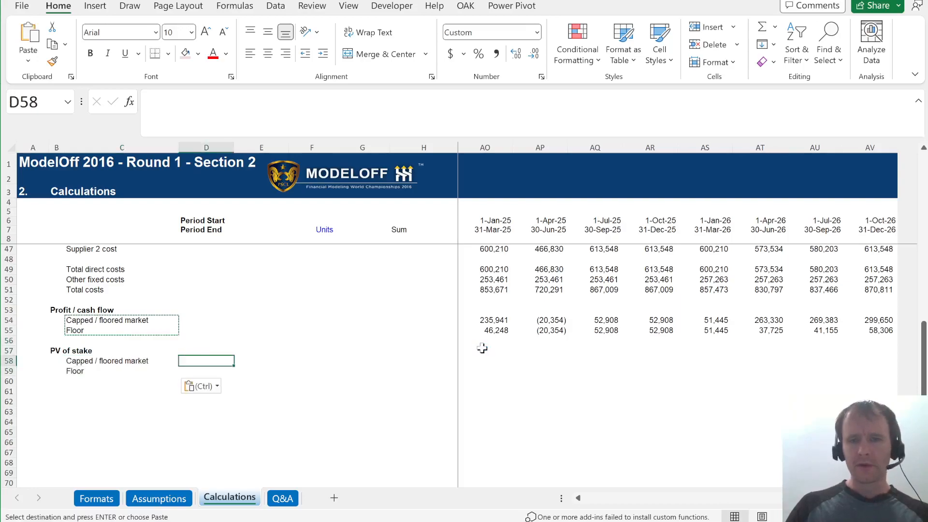
{"action": "key", "text": "Left"}
{"action": "key", "text": "Left"}
{"action": "key", "text": "Left"}
{"action": "key", "text": "Right"}
{"action": "key", "text": "ctrl+Up"}
{"action": "key", "text": "Left"}
{"action": "key", "text": "ctrl+Up"}
{"action": "key", "text": "Escape"}
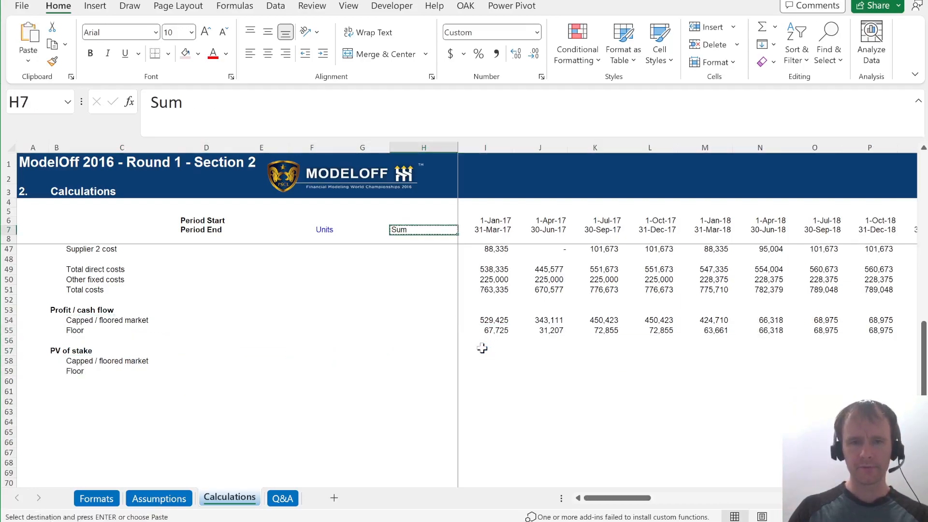
{"action": "key", "text": "ctrl+x"}
{"action": "key", "text": "Left"}
{"action": "key", "text": "ctrl+v"}
Enter the formula =I6-1 in H7 to get the day before the first period starts
{"action": "key", "text": "Right"}
{"action": "key", "text": "Right"}
{"action": "key", "text": "Left"}
{"action": "type", "text": "="}
{"action": "key", "text": "Up"}
{"action": "key", "text": "Right"}
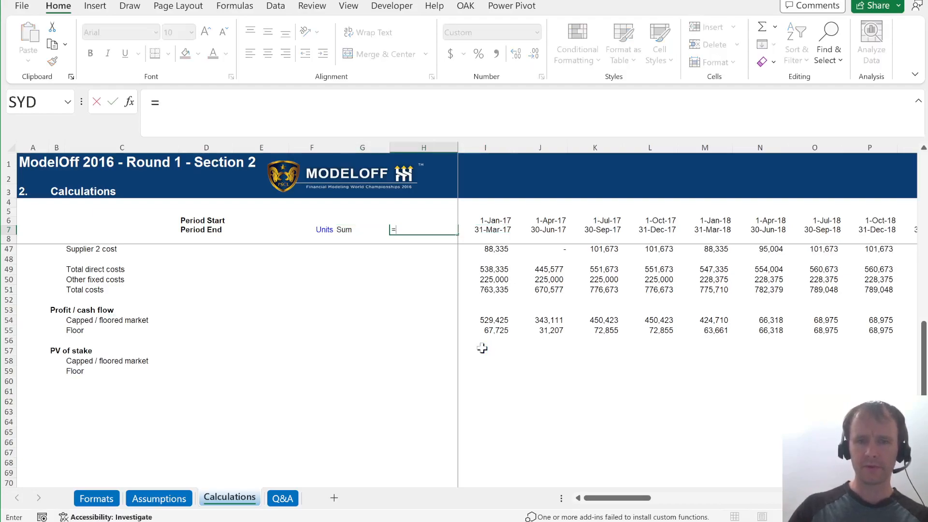
{"action": "type", "text": "-1"}
{"action": "key", "text": "Return"}
Apply the date formatting of I6 to H7 and color its font red
{"action": "key", "text": "Up"}
{"action": "key", "text": "Up"}
{"action": "key", "text": "Right"}
{"action": "key", "text": "ctrl+c"}
{"action": "key", "text": "Left"}
{"action": "key", "text": "Down"}
{"action": "key", "text": "h"}
{"action": "key", "text": "v"}
{"action": "key", "text": "r"}
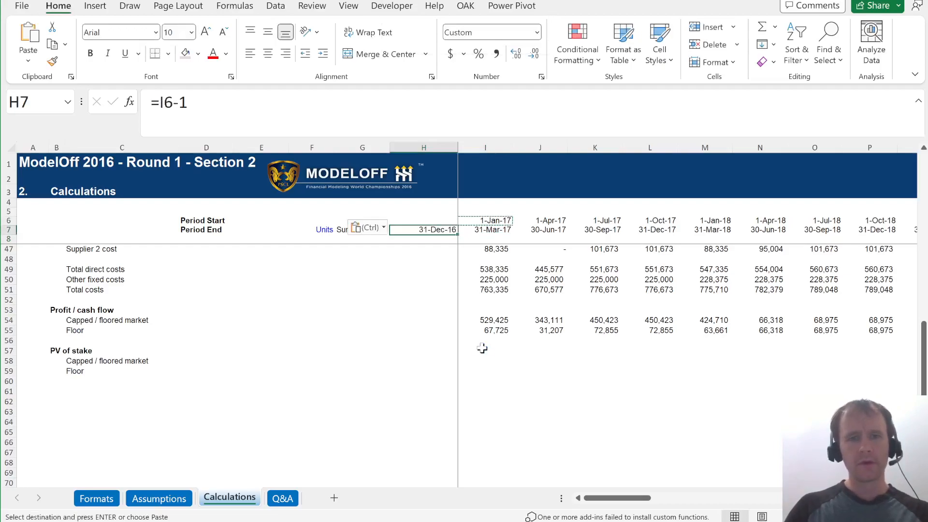
{"action": "left_click", "coordinate": [216, 54]}
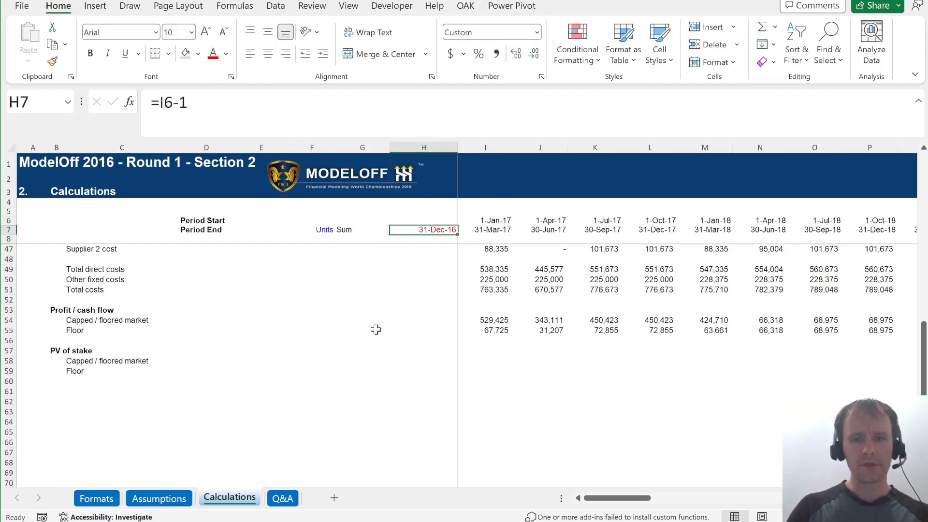
Enter 0 in H54:H55 as the opening cash flows for both cases and color them red
{"action": "left_click", "coordinate": [422, 363]}
{"action": "key", "text": "Up"}
{"action": "key", "text": "Up"}
{"action": "key", "text": "Up"}
{"action": "key", "text": "Up"}
{"action": "key", "text": "shift+Down"}
{"action": "type", "text": "0"}
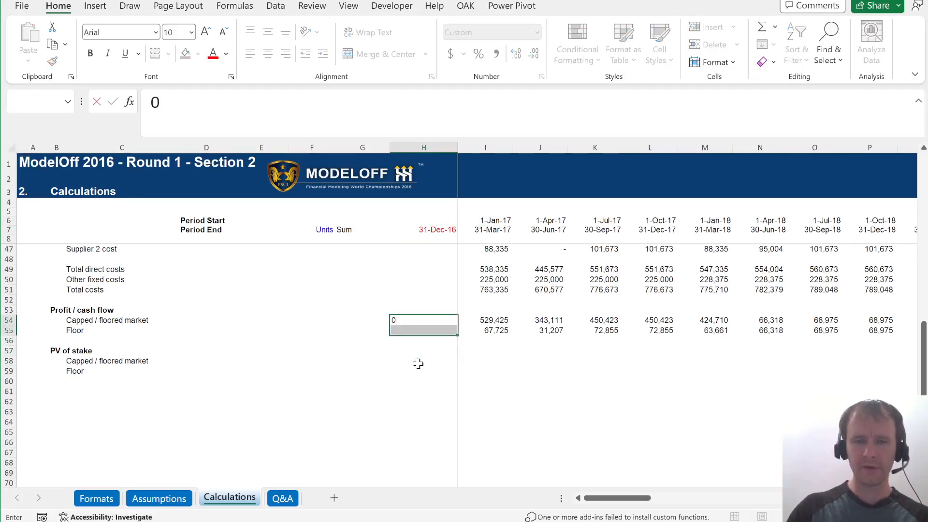
{"action": "key", "text": "ctrl+Return"}
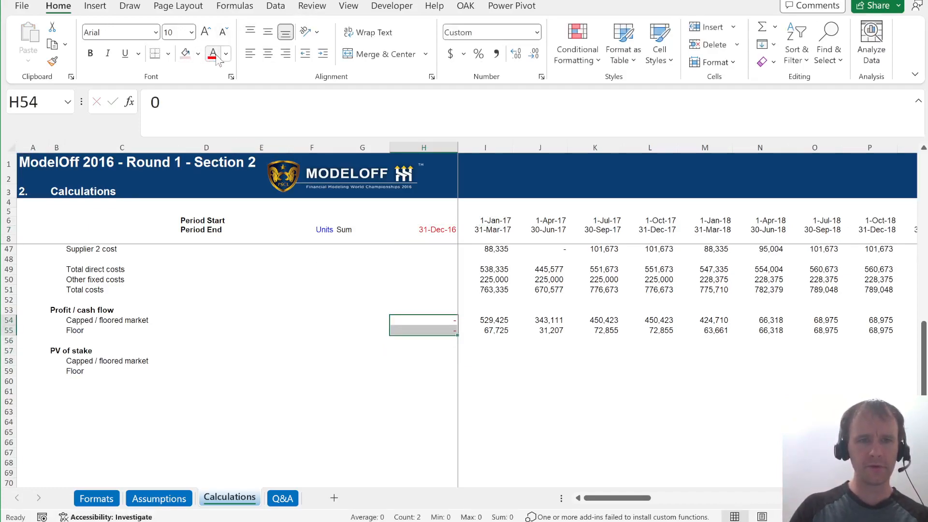
{"action": "left_click", "coordinate": [427, 362]}
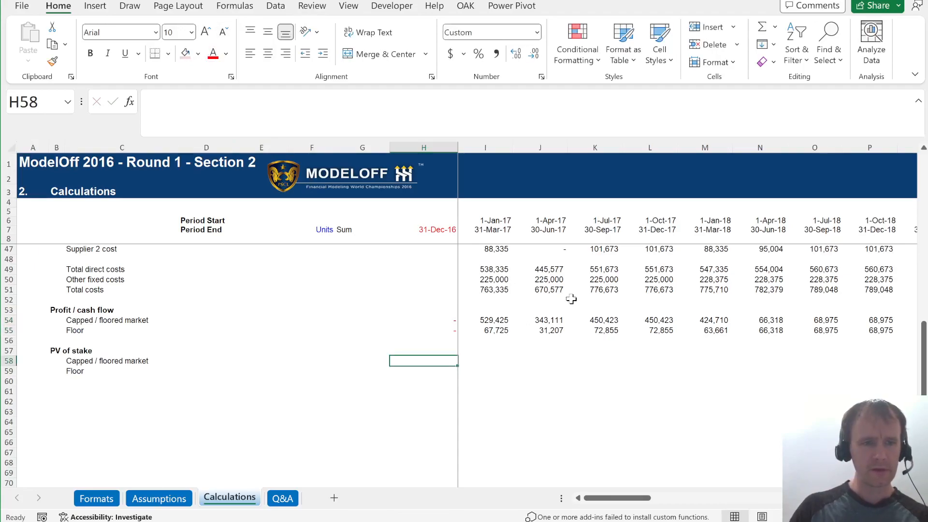
{"action": "type", "text": "=xn"}
{"action": "key", "text": "Down"}
{"action": "key", "text": "Tab"}
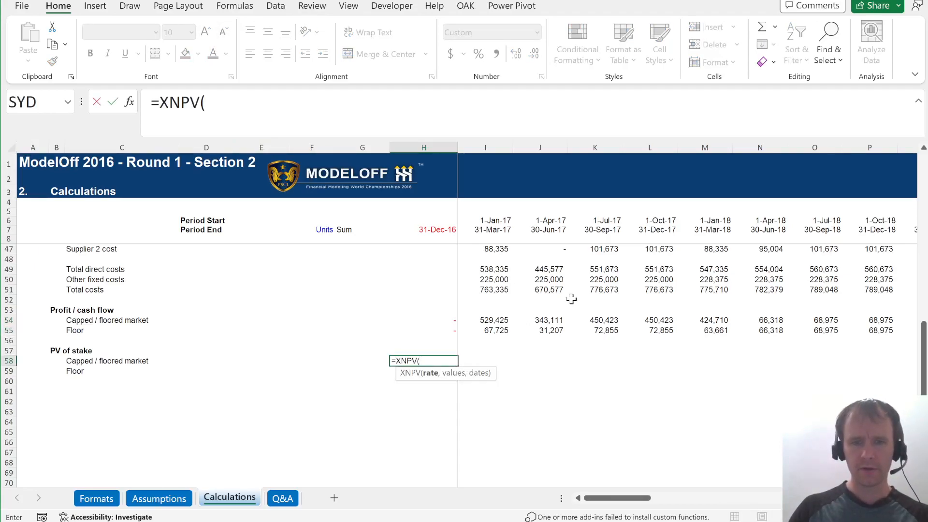
{"action": "key", "text": "Escape"}
Link G58 to the Assumptions sheet's required return for the market price subject to floor and cap
{"action": "key", "text": "Left"}
{"action": "key", "text": "Left"}
{"action": "key", "text": "Right"}
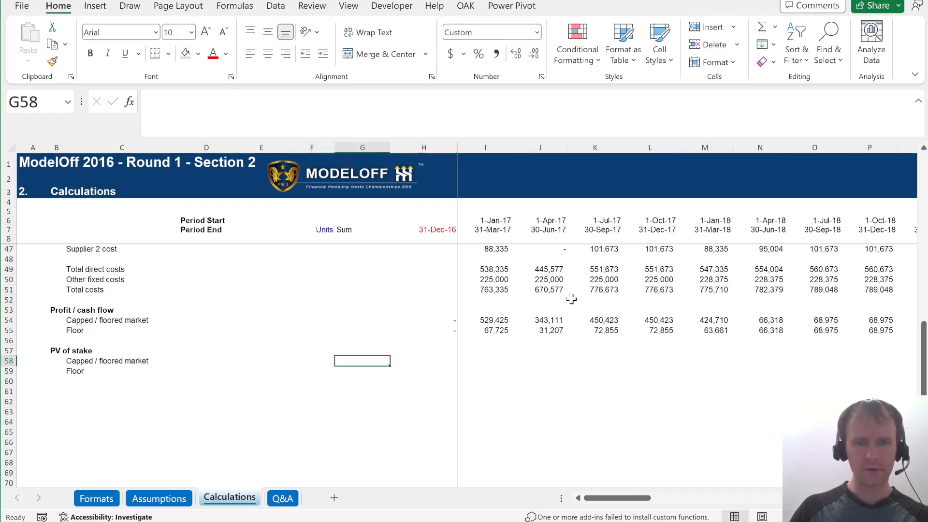
{"action": "type", "text": "="}
{"action": "key", "text": "ctrl+Page_Up"}
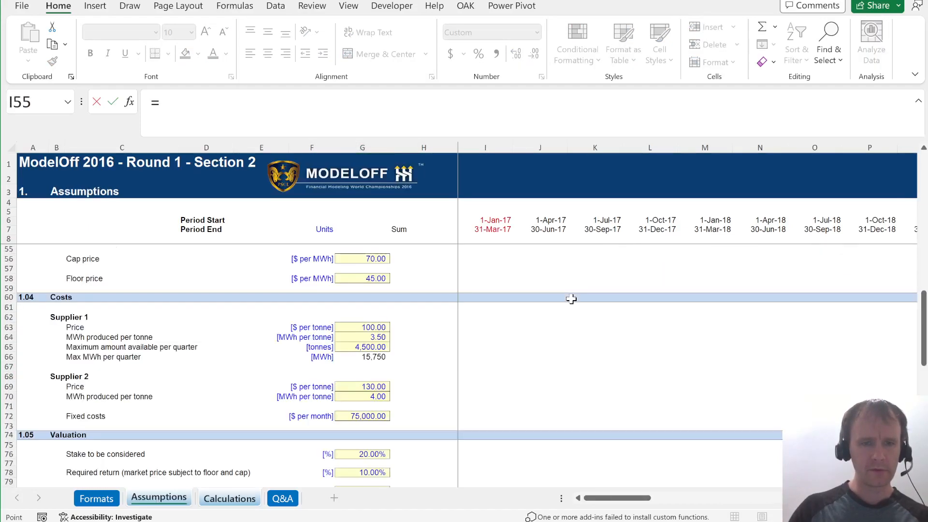
{"action": "scroll", "coordinate": [449, 362], "scroll_direction": "down", "scroll_amount": 5}
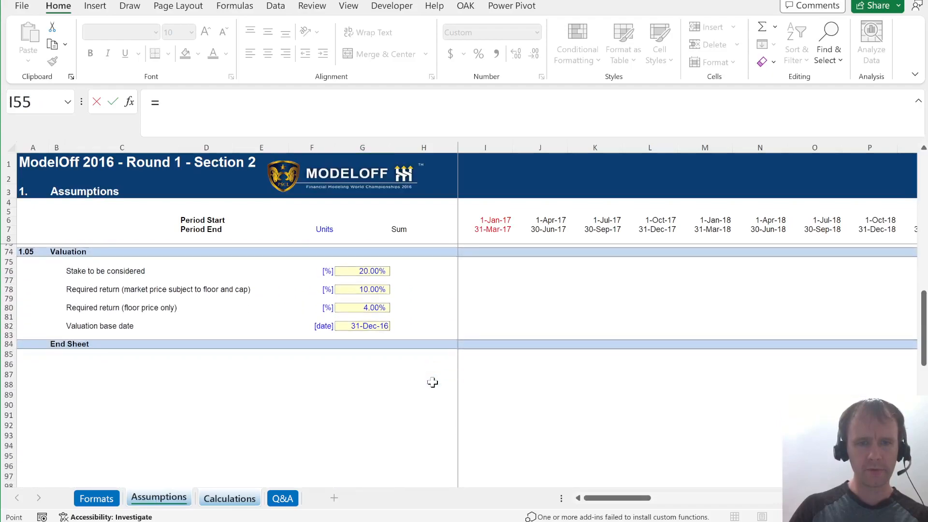
{"action": "left_click", "coordinate": [362, 323]}
{"action": "key", "text": "Return"}
Link G59 to the required return for floor price only in Assumptions!G80
{"action": "type", "text": "="}
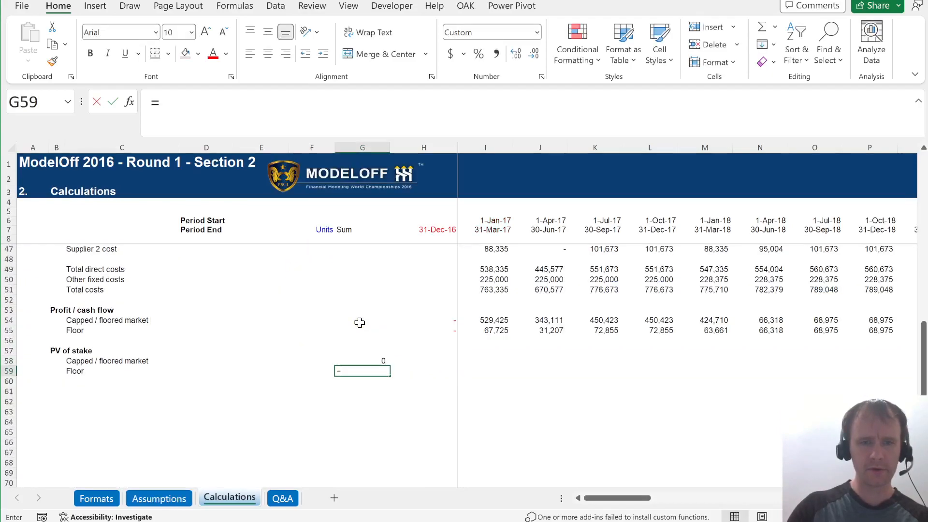
{"action": "key", "text": "ctrl+Page_Up"}
{"action": "left_click", "coordinate": [355, 340]}
{"action": "key", "text": "Return"}
Format the two linked required returns in G58:G59 as percentages
{"action": "key", "text": "Up"}
{"action": "key", "text": "Up"}
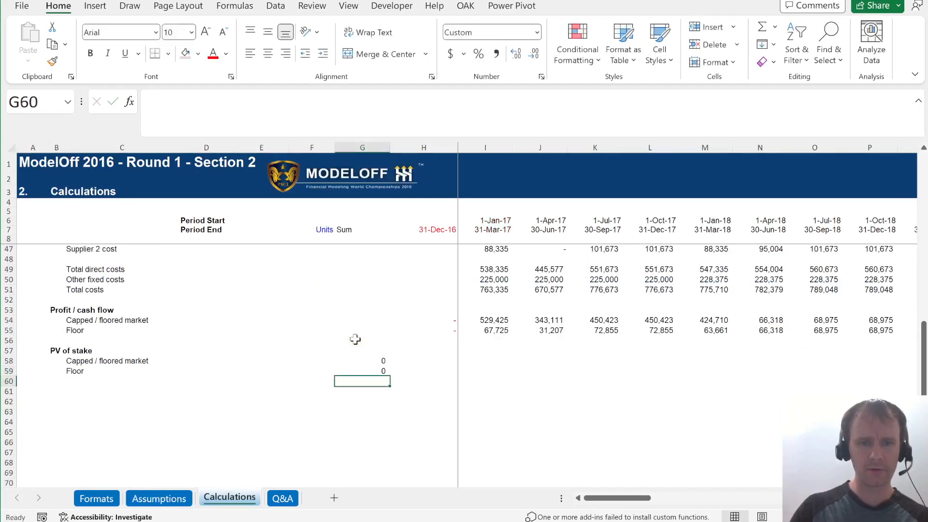
{"action": "key", "text": "Down"}
{"action": "key", "text": "shift+Up"}
{"action": "key", "text": "ctrl+shift+5"}
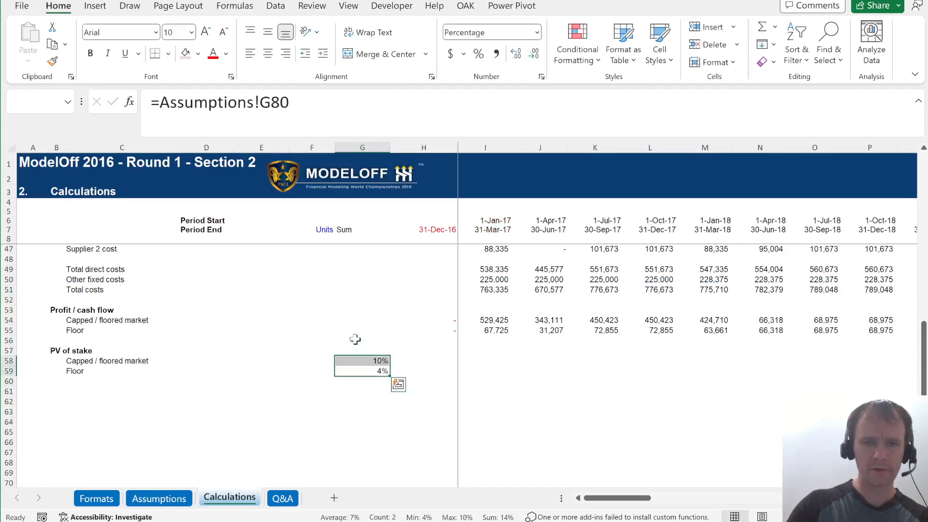
Show the required return percentages in G58:G59 with two decimal places
{"action": "key", "text": "alt"}
{"action": "key", "text": "h"}
{"action": "key", "text": "0"}
{"action": "key", "text": "alt+h"}
{"action": "key", "text": "0"}
Start an XNPV formula in H58 with G58 as the rate and H54:AV54 as the cash flows
{"action": "key", "text": "Right"}
{"action": "key", "text": "Right"}
{"action": "key", "text": "Left"}
{"action": "key", "text": "Up"}
{"action": "type", "text": "=xnp"}
{"action": "key", "text": "Tab"}
{"action": "key", "text": "Up"}
{"action": "key", "text": "Up"}
{"action": "key", "text": "Up"}
{"action": "key", "text": "Up"}
{"action": "key", "text": "Down"}
{"action": "key", "text": "Left"}
{"action": "key", "text": "Down"}
{"action": "key", "text": "Down"}
{"action": "key", "text": "Down"}
{"action": "type", "text": ","}
{"action": "key", "text": "Right"}
{"action": "key", "text": "Up"}
{"action": "key", "text": "Up"}
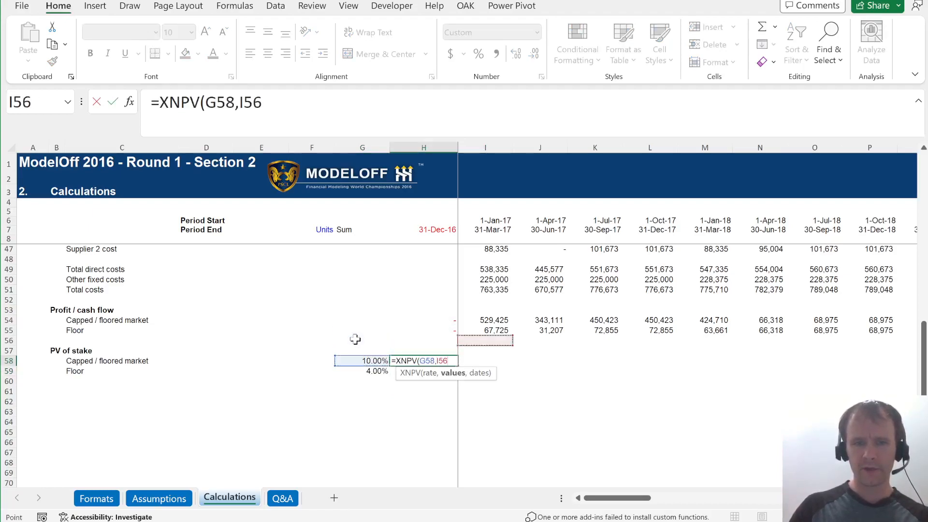
{"action": "key", "text": "Left"}
{"action": "key", "text": "Up"}
{"action": "key", "text": "Up"}
{"action": "key", "text": "ctrl+shift+Right"}
{"action": "type", "text": ","}
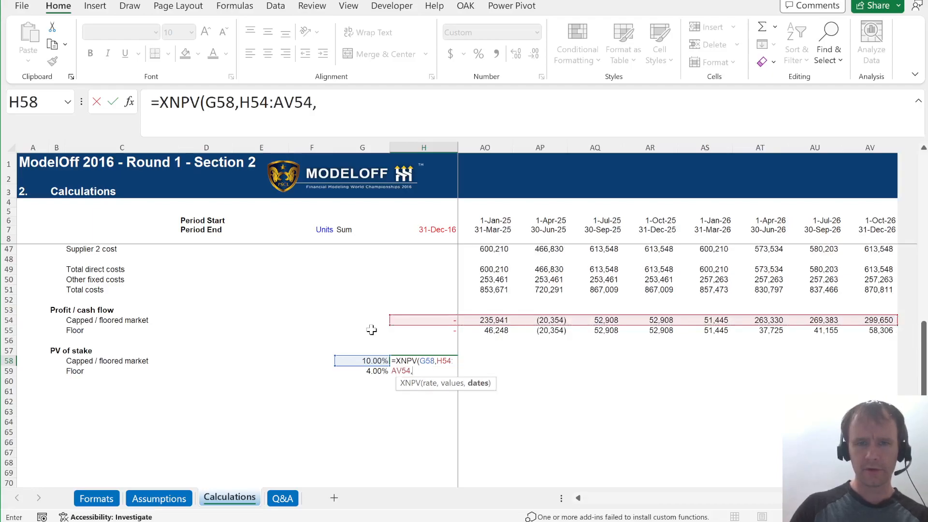
Complete the XNPV formula with the absolute period-end dates $H$7:$AV$7 and copy it down to H59
{"action": "left_click", "coordinate": [434, 231]}
{"action": "key", "text": "ctrl+shift+Right"}
{"action": "key", "text": "F4"}
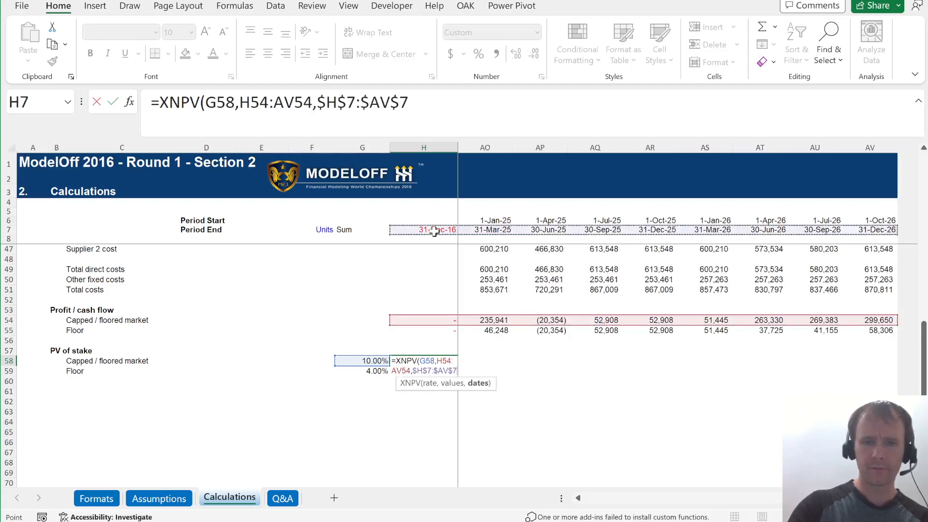
{"action": "key", "text": "Return"}
{"action": "key", "text": "ctrl+d"}
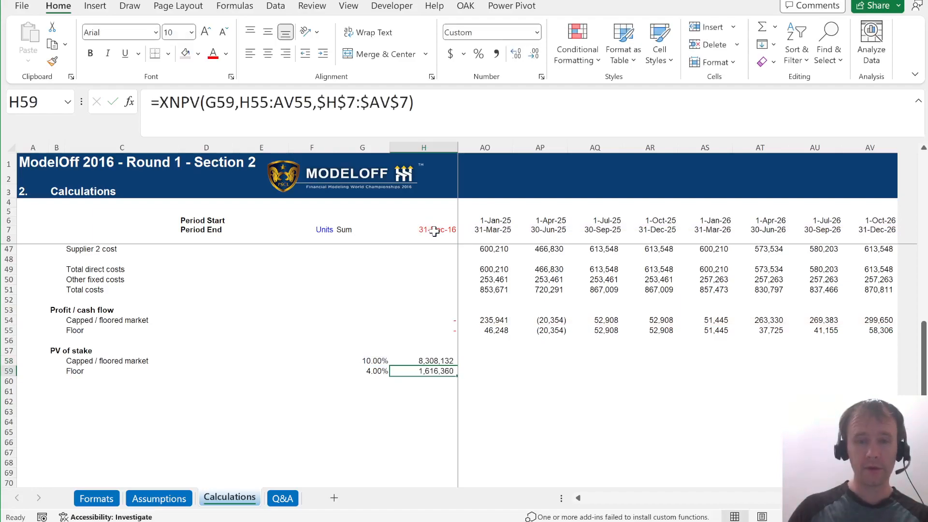
{"action": "key", "text": "Up"}
{"action": "key", "text": "Right"}
{"action": "key", "text": "Up"}
{"action": "key", "text": "ctrl+Left"}
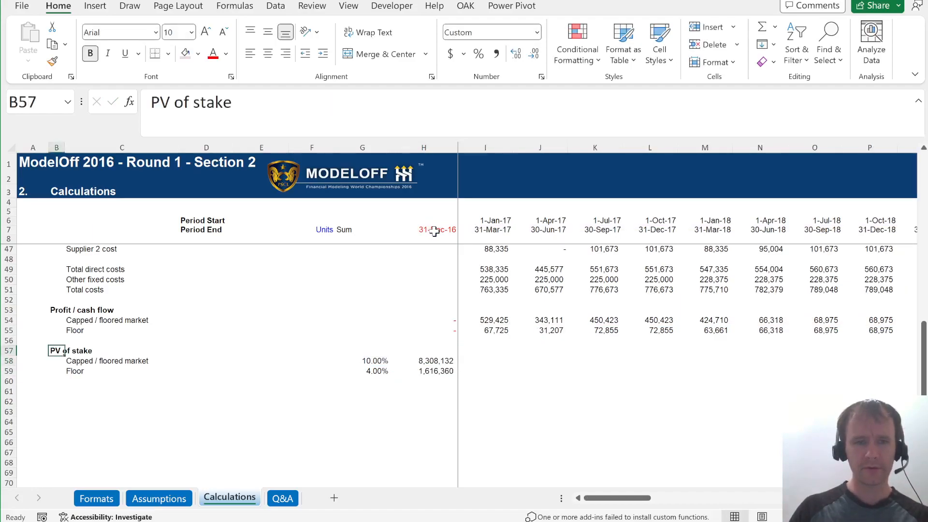
{"action": "key", "text": "Left"}
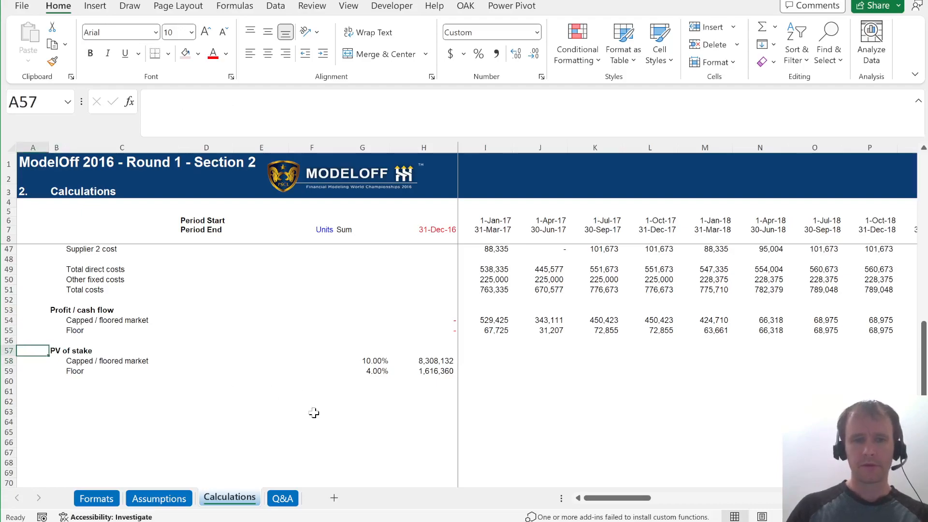
Go to the Q&A sheet and read Question 6 in the case study PDF in the browser
{"action": "key", "text": "ctrl+Page_Down"}
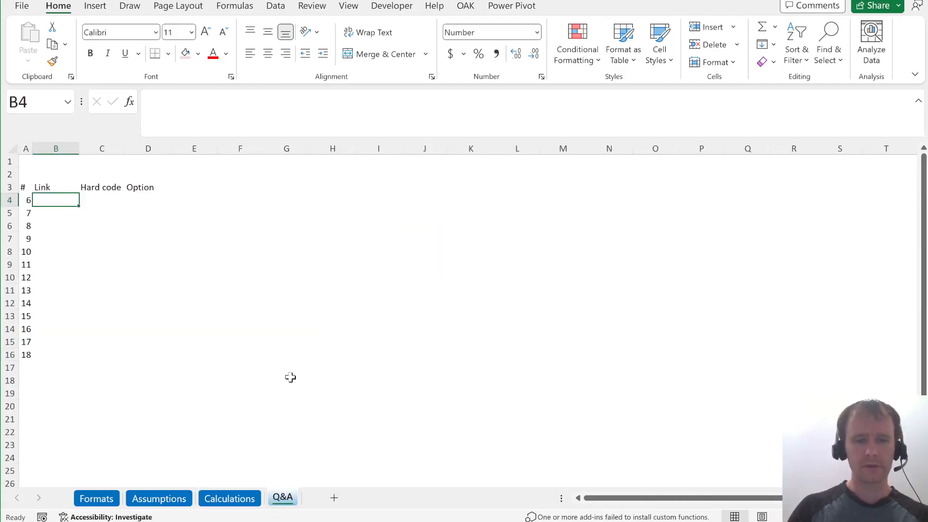
{"action": "key", "text": "alt+Tab"}
{"action": "scroll", "coordinate": [387, 380], "scroll_direction": "down", "scroll_amount": 20}
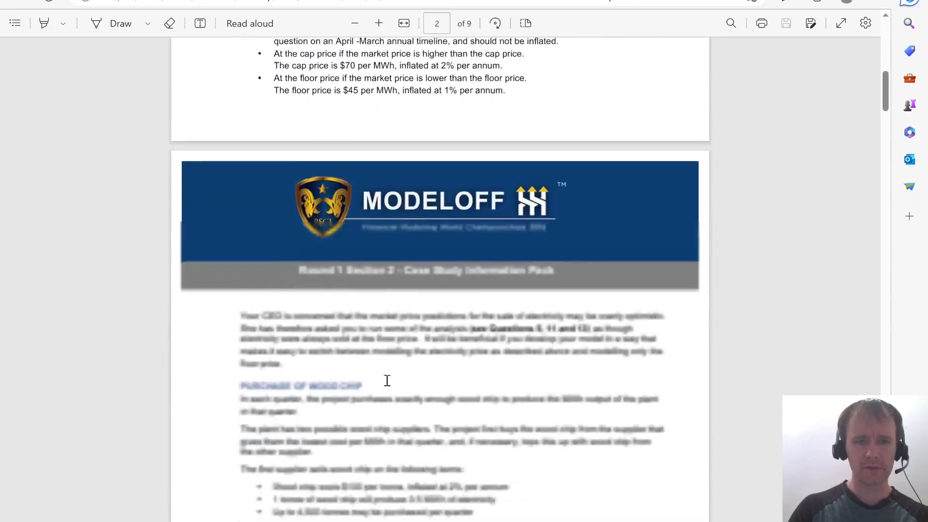
{"action": "scroll", "coordinate": [386, 380], "scroll_direction": "up", "scroll_amount": 1}
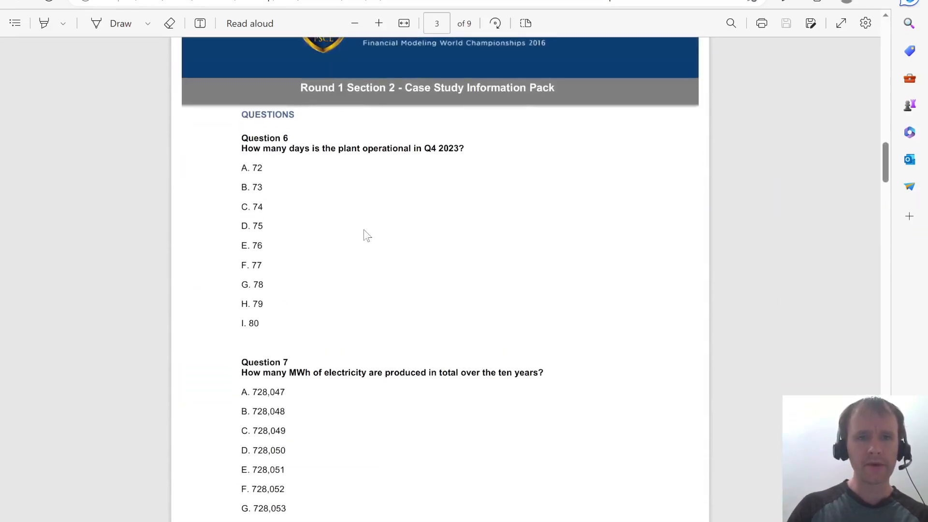
{"action": "key", "text": "alt+Tab"}
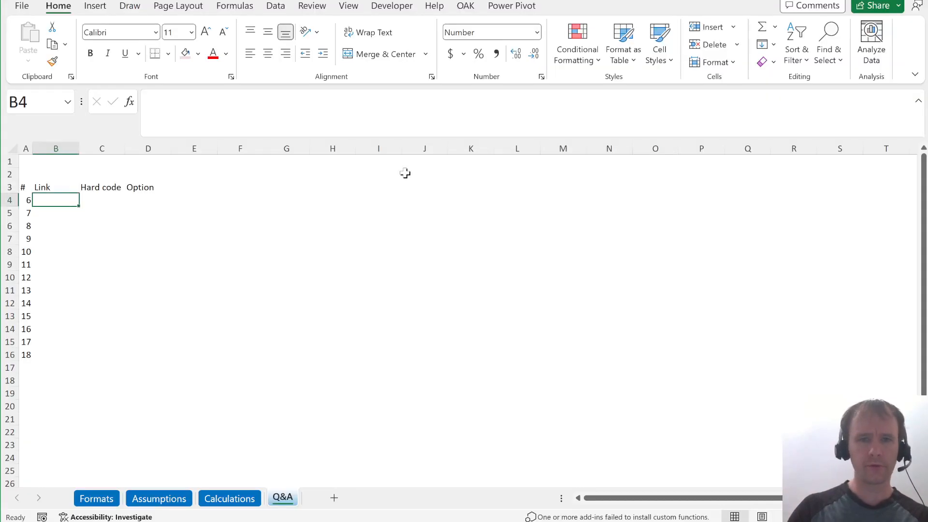
{"action": "key", "text": "ctrl+Page_Up"}
{"action": "key", "text": "ctrl+Page_Down"}
Link B4 on the Q&A sheet to the active days for Q4 2023 in Calculations!AJ20
{"action": "type", "text": "="}
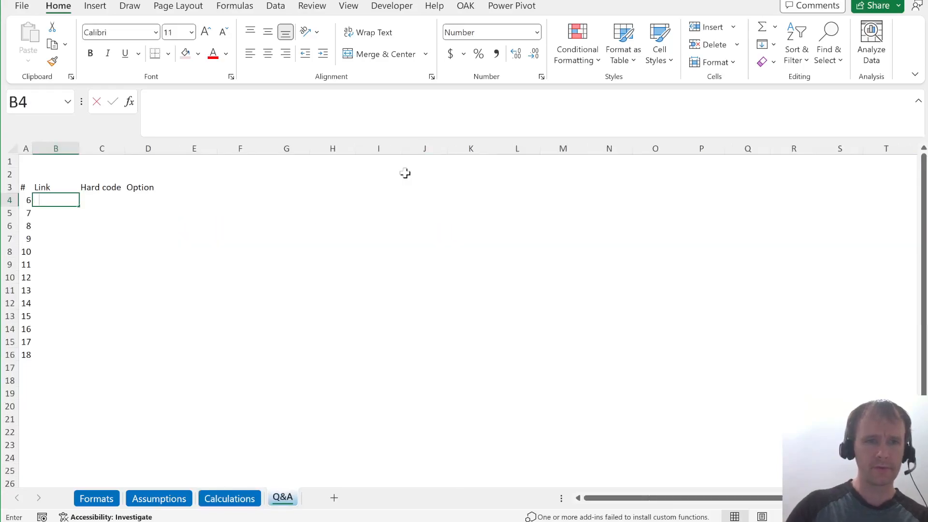
{"action": "key", "text": "ctrl+Page_Up"}
{"action": "key", "text": "ctrl+Home"}
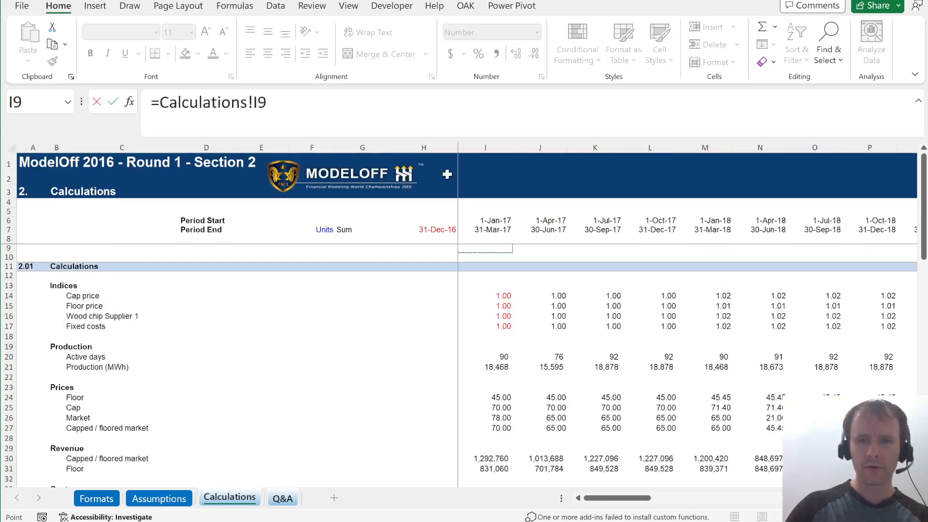
{"action": "key", "text": "alt+Page_Down"}
{"action": "key", "text": "alt+Page_Down"}
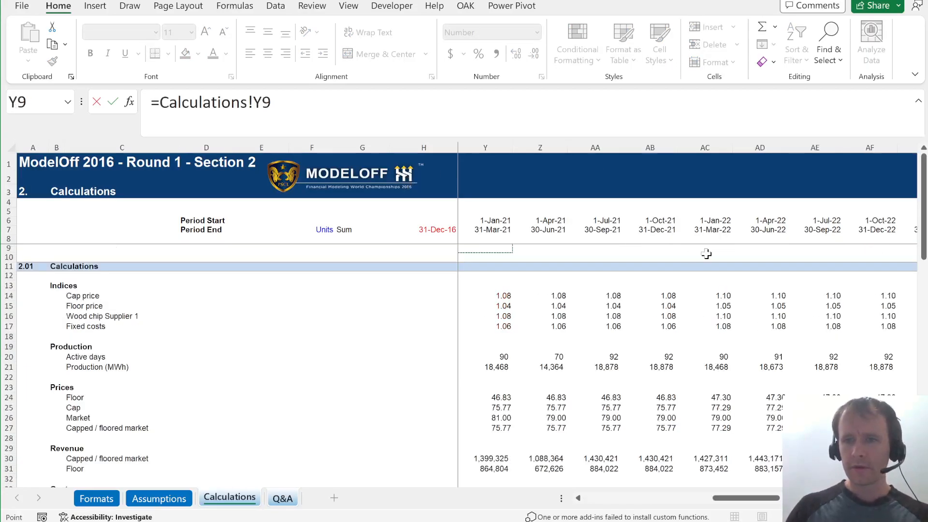
{"action": "key", "text": "alt+Page_Down"}
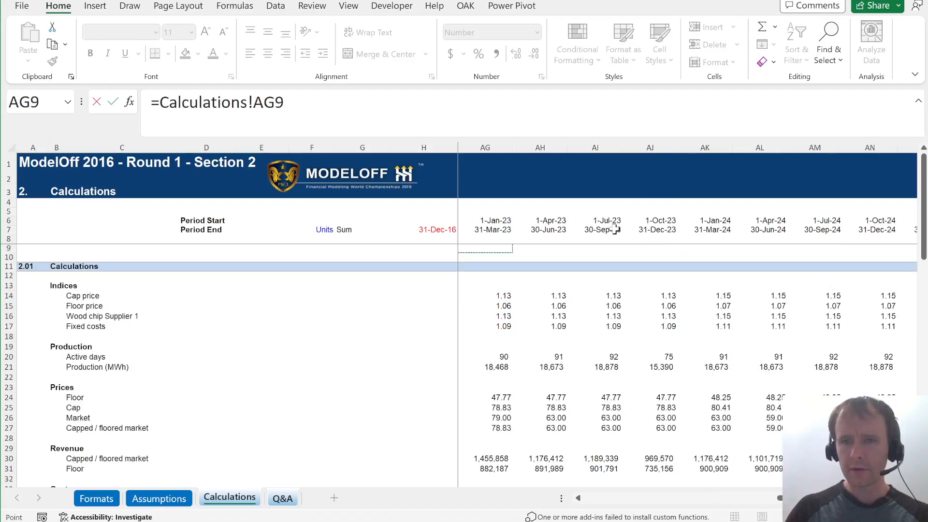
{"action": "left_click", "coordinate": [660, 358]}
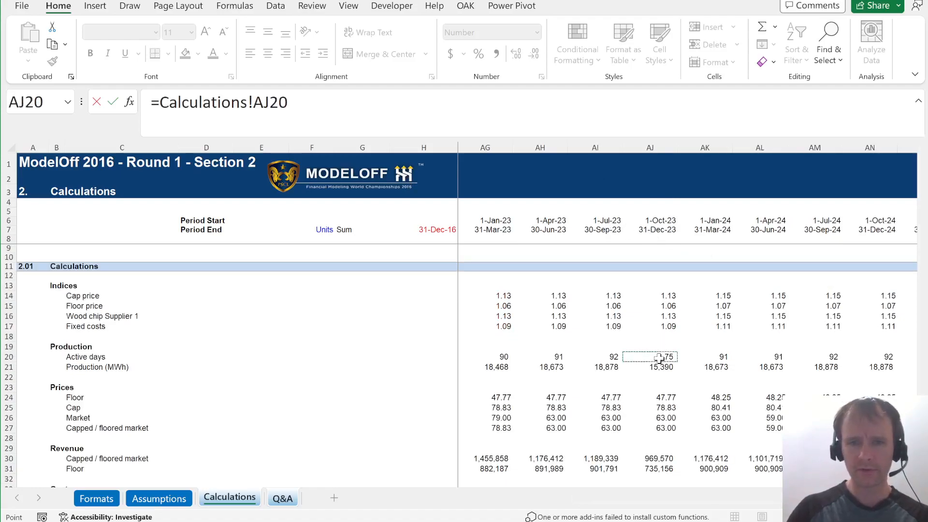
{"action": "key", "text": "Return"}
Compare the Question 6 link with the PDF's answer options and enter D as its option in D4
{"action": "key", "text": "alt+Tab"}
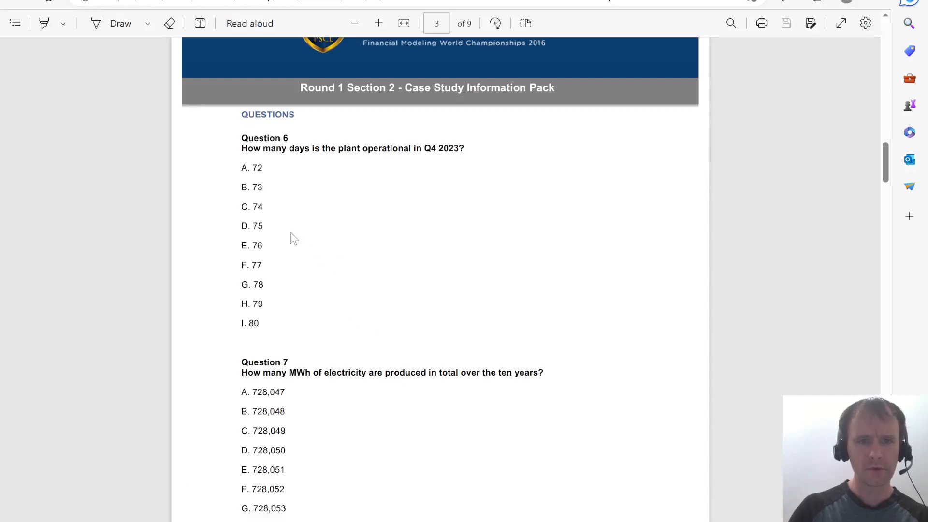
{"action": "key", "text": "alt+Tab"}
{"action": "key", "text": "Up"}
{"action": "key", "text": "Right"}
{"action": "key", "text": "Right"}
{"action": "type", "text": "D"}
{"action": "key", "text": "Left"}
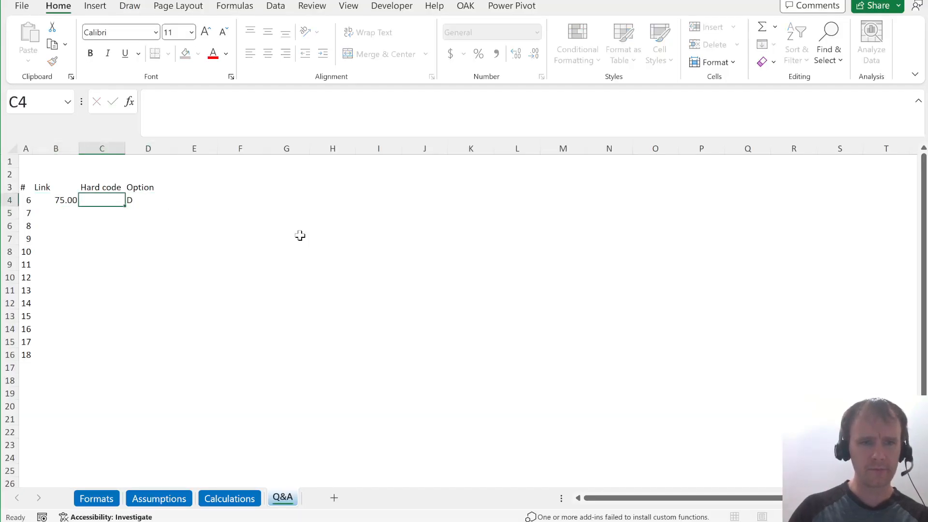
Format the Question 6 value in B4 with no decimal places
{"action": "key", "text": "Left"}
{"action": "key", "text": "alt+h"}
{"action": "key", "text": "9"}
{"action": "key", "text": "alt+h"}
{"action": "key", "text": "9"}
{"action": "key", "text": "Down"}
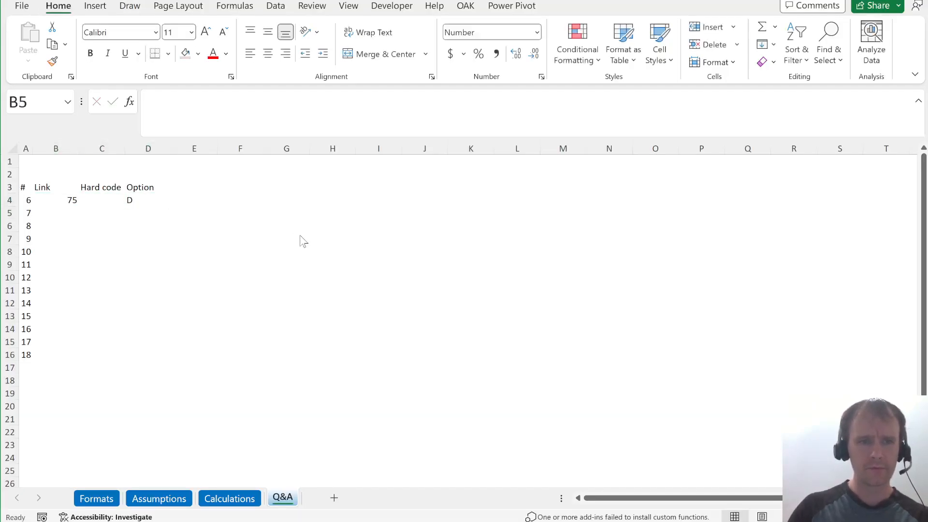
Read Question 7 in the PDF and sum the total MWh production, Calculations!I21:AV21, in B5 of the Q&A sheet
{"action": "key", "text": "alt+Tab"}
{"action": "scroll", "coordinate": [367, 333], "scroll_direction": "down", "scroll_amount": 3}
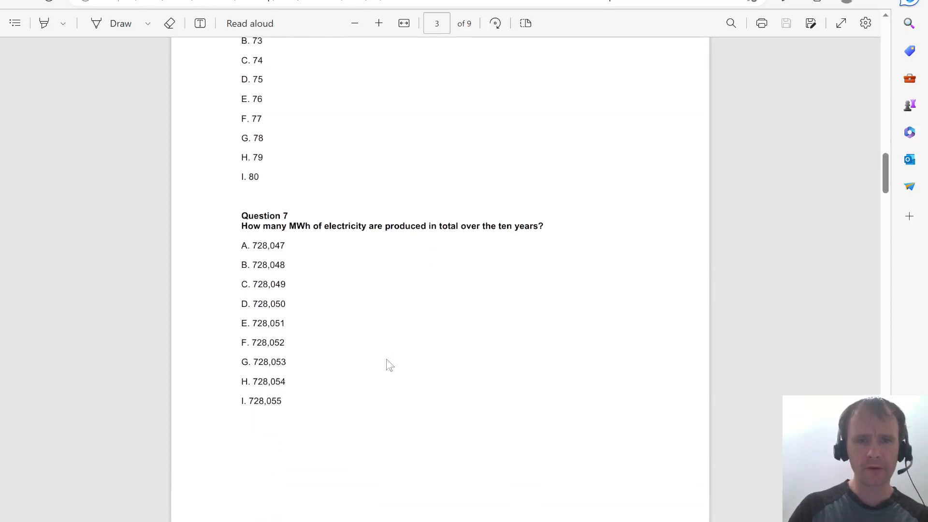
{"action": "key", "text": "alt+Tab"}
{"action": "type", "text": "=sum"}
{"action": "key", "text": "Tab"}
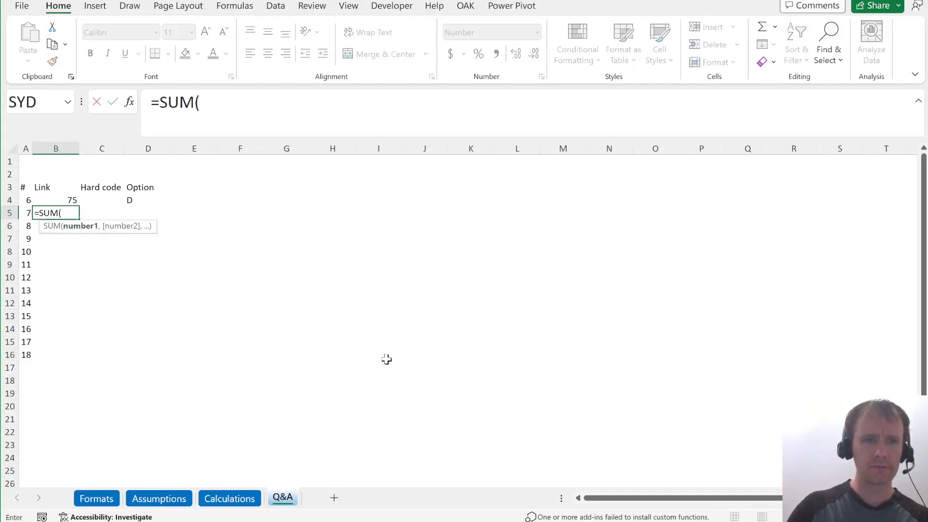
{"action": "key", "text": "ctrl+Page_Up"}
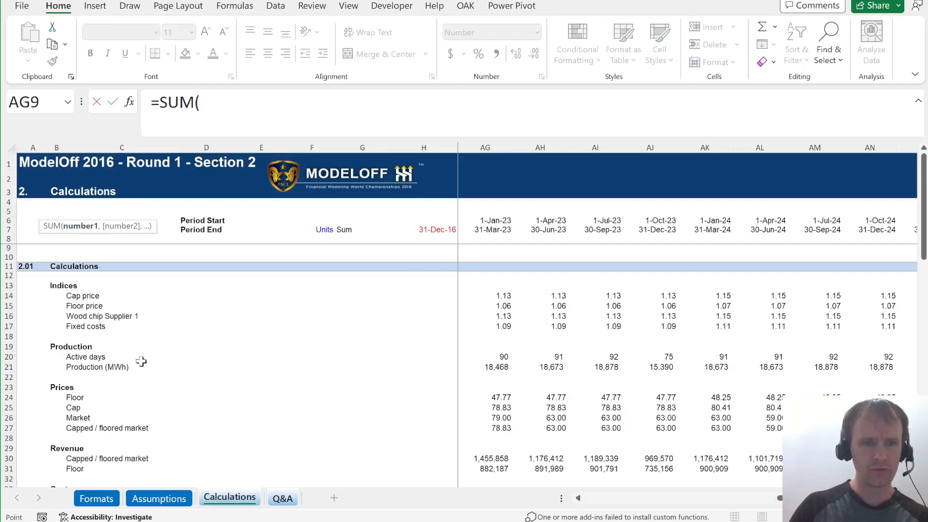
{"action": "left_click", "coordinate": [484, 368]}
{"action": "key", "text": "Left"}
{"action": "key", "text": "Right"}
{"action": "key", "text": "ctrl+Left"}
{"action": "key", "text": "ctrl+shift+Right"}
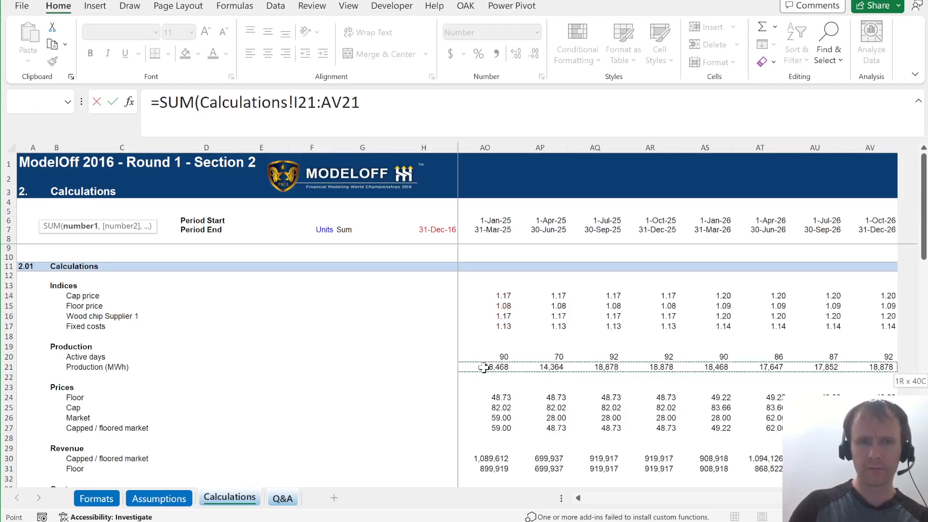
{"action": "key", "text": "Return"}
Format the Question 7 total in B5 with no decimal places
{"action": "key", "text": "Up"}
{"action": "type", "text": "h9"}
{"action": "key", "text": "Escape"}
{"action": "key", "text": "alt+h"}
{"action": "key", "text": "9"}
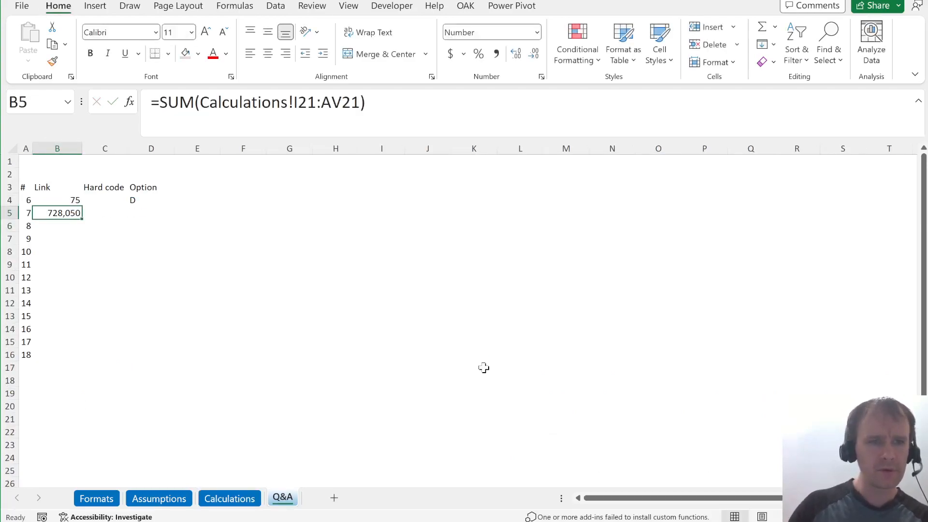
Check Question 7's answer options in the PDF and enter D as its option in D5
{"action": "key", "text": "Right"}
{"action": "key", "text": "Right"}
{"action": "key", "text": "alt+Tab"}
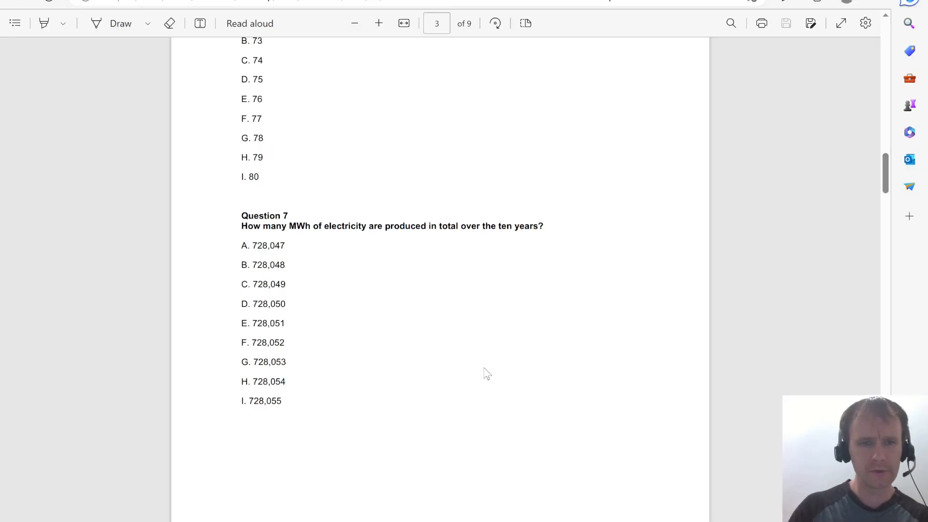
{"action": "key", "text": "alt+Tab"}
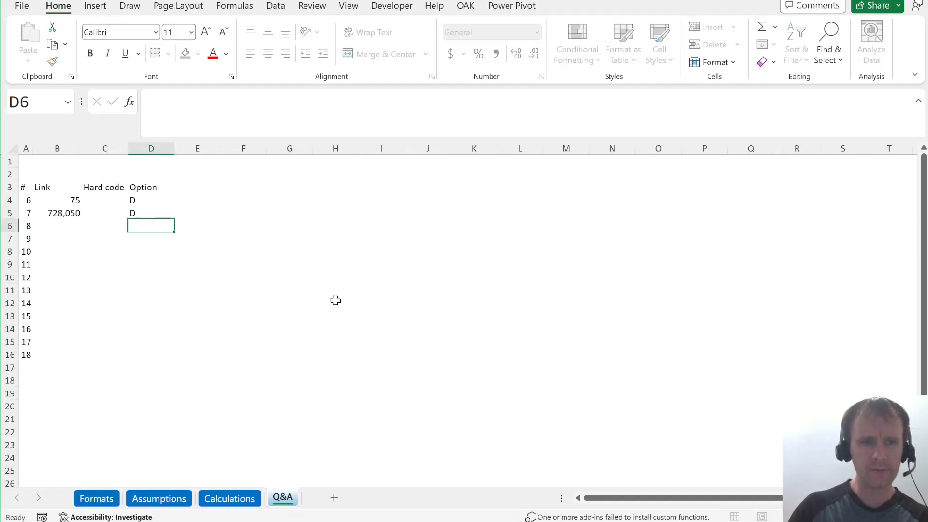
Read Question 8 in the PDF and link B6 to the April 2025 cap price in Calculations!AP25
{"action": "key", "text": "Left"}
{"action": "key", "text": "Left"}
{"action": "key", "text": "alt+Tab"}
{"action": "scroll", "coordinate": [336, 301], "scroll_direction": "down", "scroll_amount": 10}
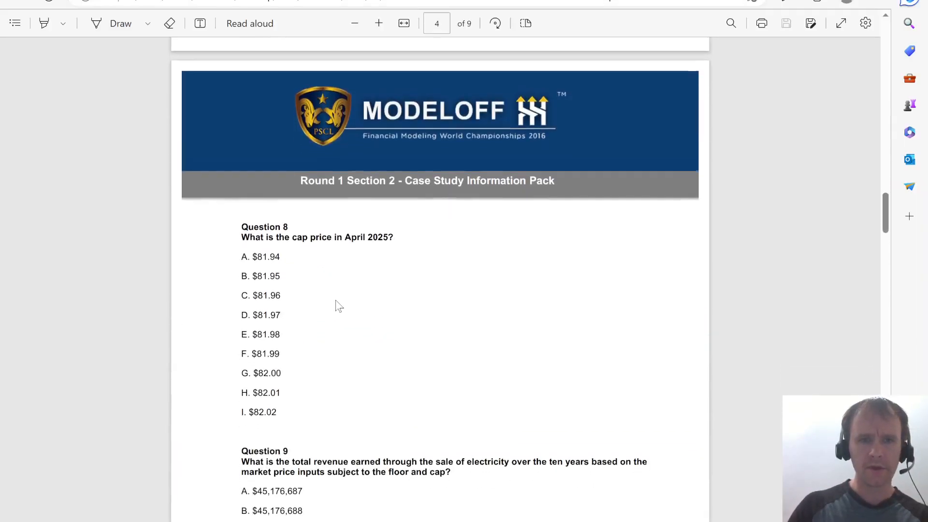
{"action": "key", "text": "alt+Tab"}
{"action": "type", "text": "="}
{"action": "key", "text": "ctrl+Page_Up"}
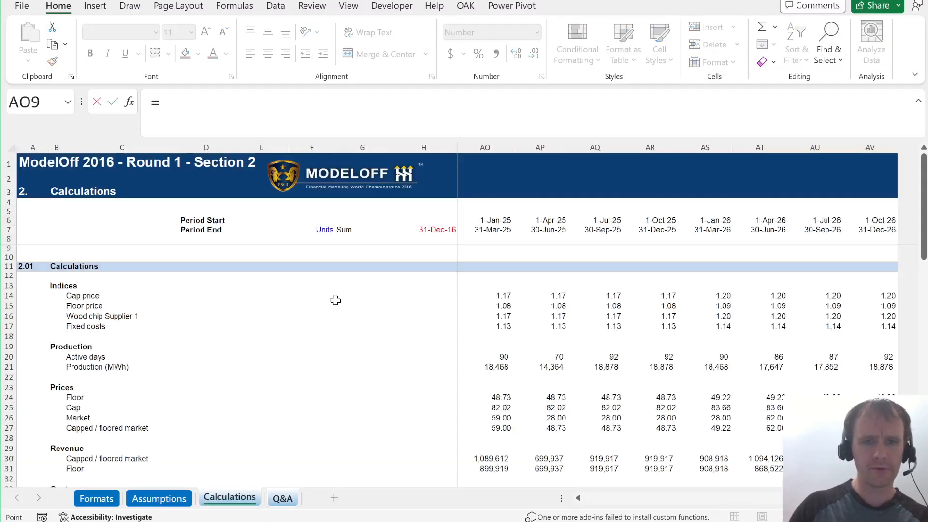
{"action": "scroll", "coordinate": [410, 347], "scroll_direction": "down", "scroll_amount": 6}
{"action": "scroll", "coordinate": [410, 346], "scroll_direction": "down", "scroll_amount": 1}
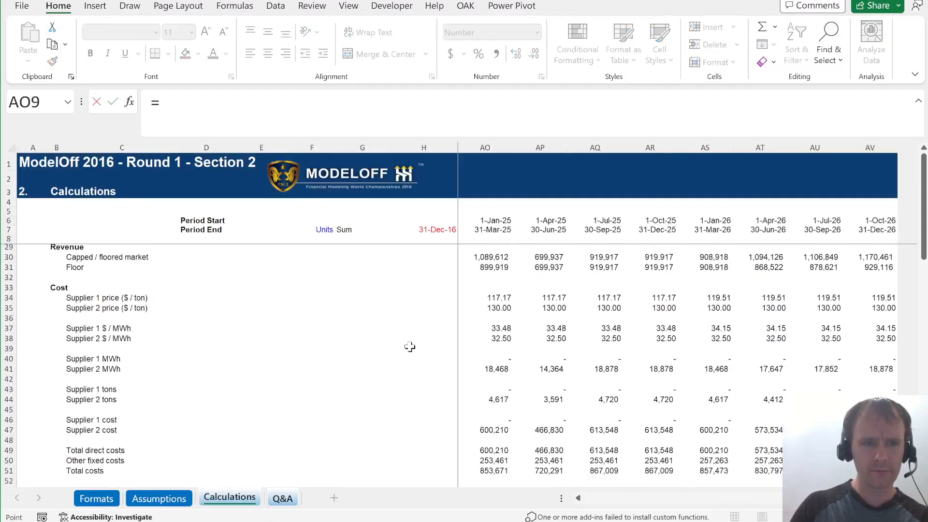
{"action": "scroll", "coordinate": [410, 347], "scroll_direction": "up", "scroll_amount": 4}
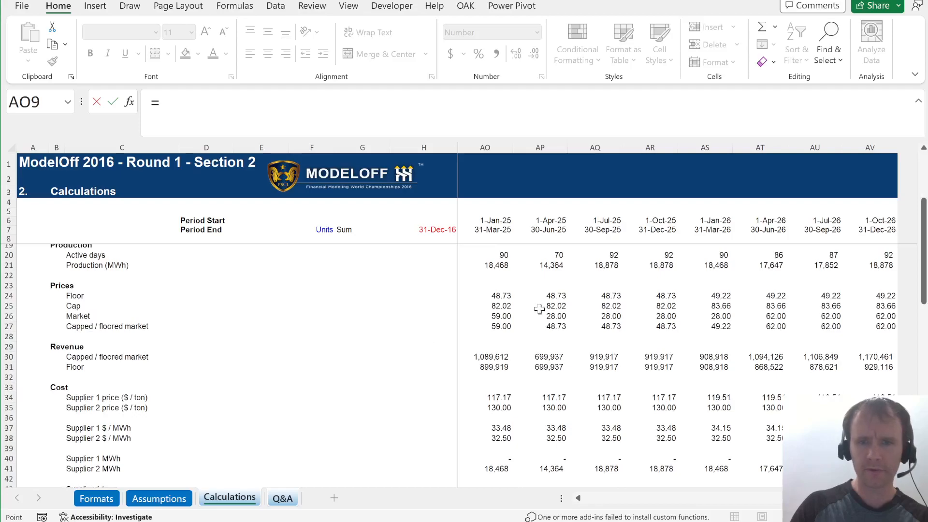
{"action": "left_click", "coordinate": [547, 304]}
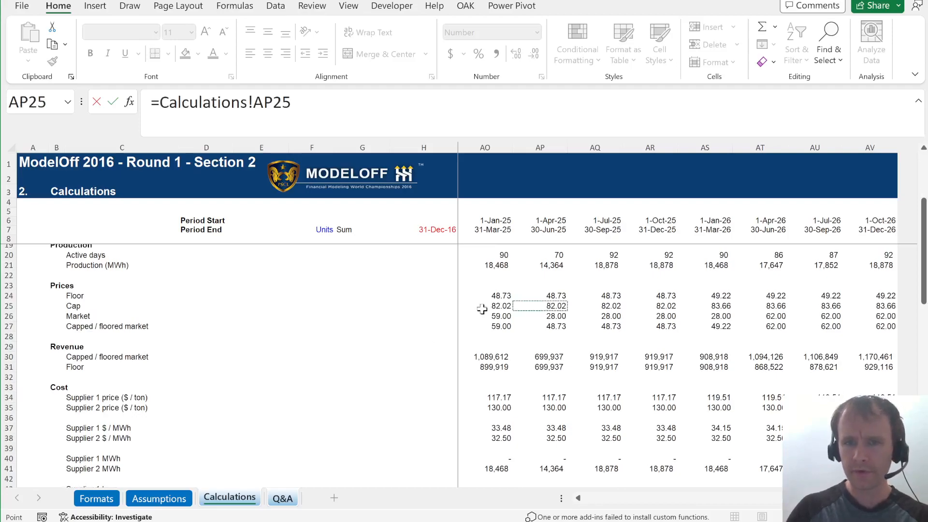
{"action": "key", "text": "Return"}
Check Question 8's answer options in the PDF and enter I as its option in D6
{"action": "key", "text": "Right"}
{"action": "key", "text": "Right"}
{"action": "key", "text": "Up"}
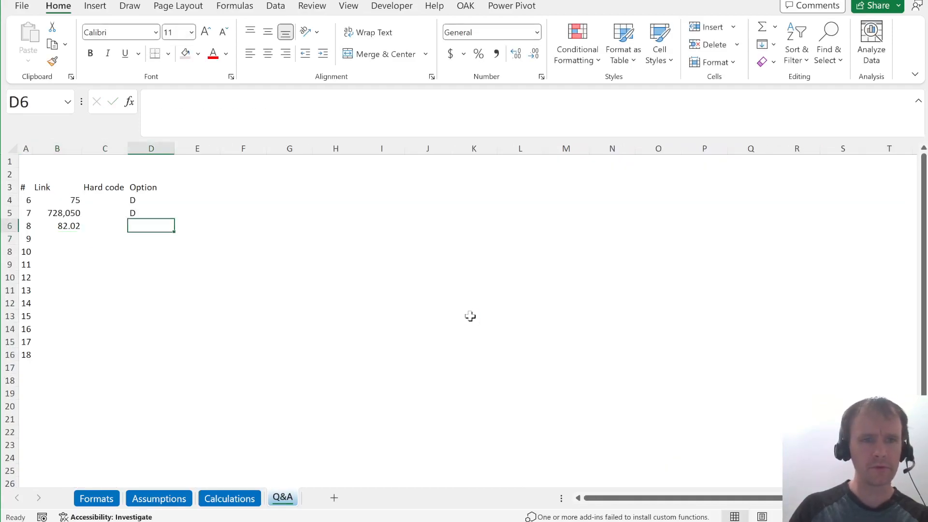
{"action": "key", "text": "alt+Tab"}
{"action": "key", "text": "alt+Tab"}
{"action": "type", "text": "I"}
{"action": "key", "text": "Return"}
Read Question 9 in the PDF and total the capped/floored market revenue in B7 with =SUM(Calculations!I30#)
{"action": "key", "text": "alt+Tab"}
{"action": "scroll", "coordinate": [361, 394], "scroll_direction": "down", "scroll_amount": 2}
{"action": "scroll", "coordinate": [360, 393], "scroll_direction": "down", "scroll_amount": 3}
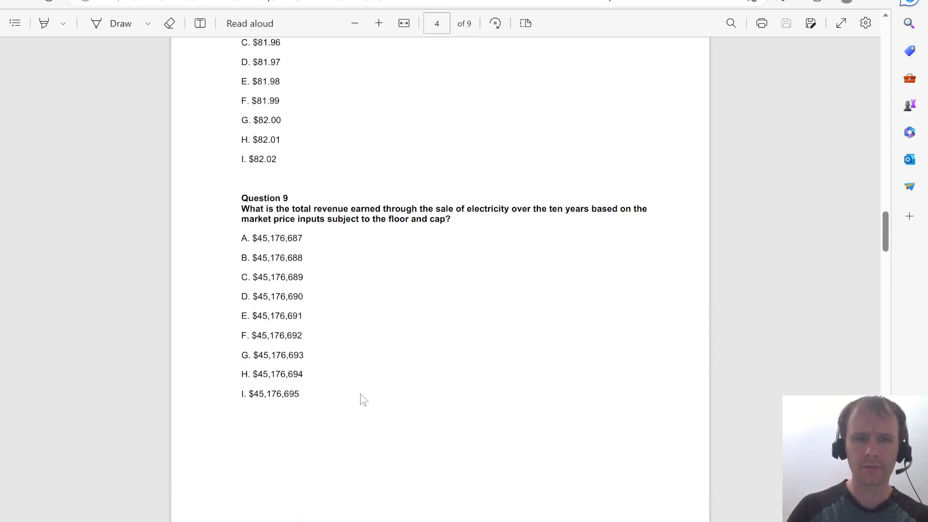
{"action": "key", "text": "alt+Tab"}
{"action": "type", "text": "=sum"}
{"action": "key", "text": "Tab"}
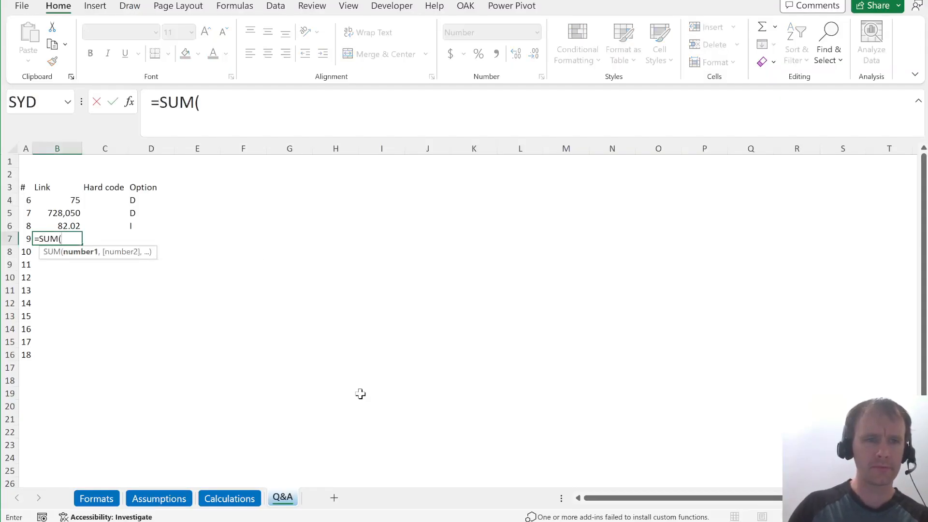
{"action": "key", "text": "ctrl+Page_Up"}
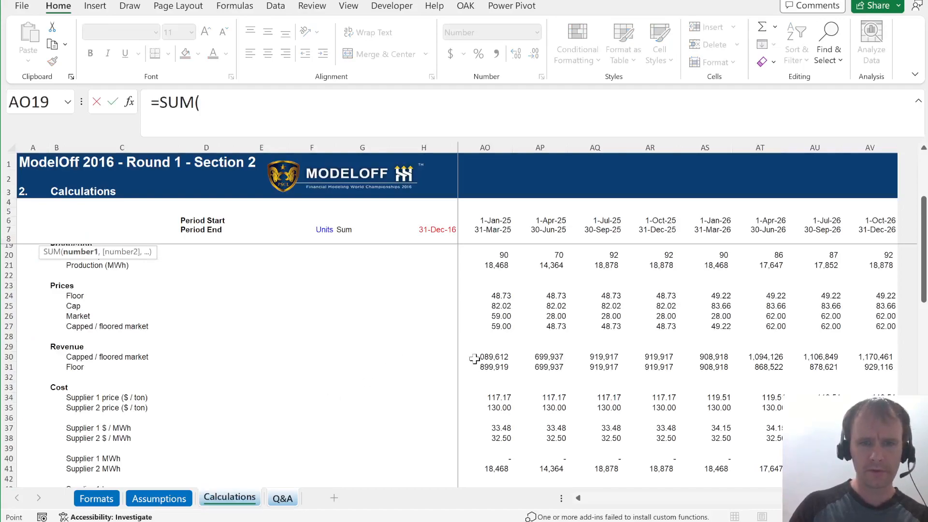
{"action": "left_click", "coordinate": [474, 358]}
{"action": "key", "text": "ctrl+Left"}
{"action": "key", "text": "ctrl+shift+Right"}
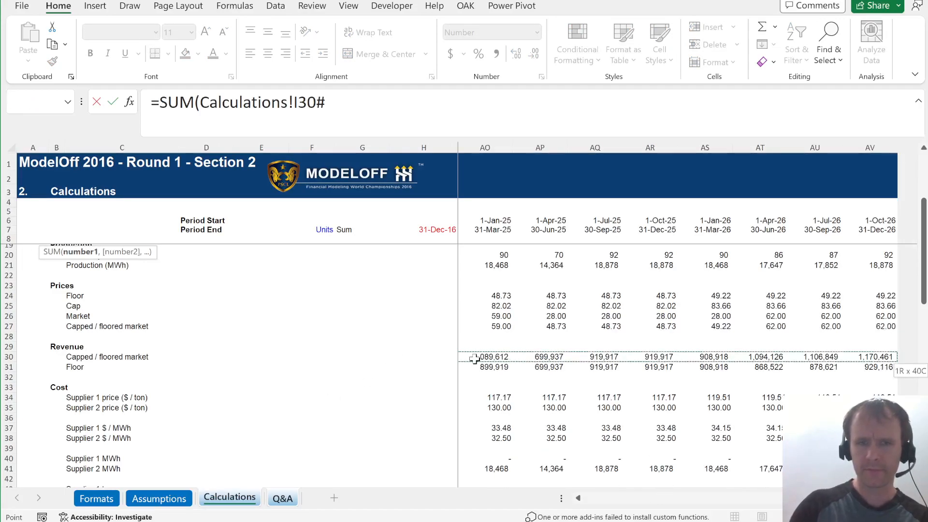
{"action": "key", "text": "Return"}
Format the Question 9 total in B7 with no decimal places
{"action": "key", "text": "Up"}
{"action": "key", "text": "alt+h"}
{"action": "key", "text": "9"}
{"action": "key", "text": "alt+h"}
{"action": "key", "text": "9"}
Check Question 9's answer options in the PDF and enter A as its option in D7
{"action": "key", "text": "Right"}
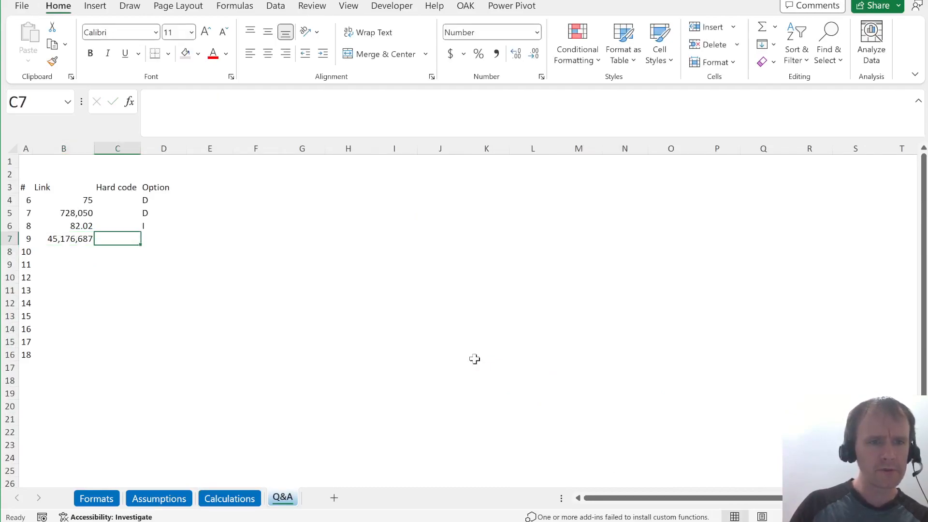
{"action": "key", "text": "Right"}
{"action": "key", "text": "alt+Tab"}
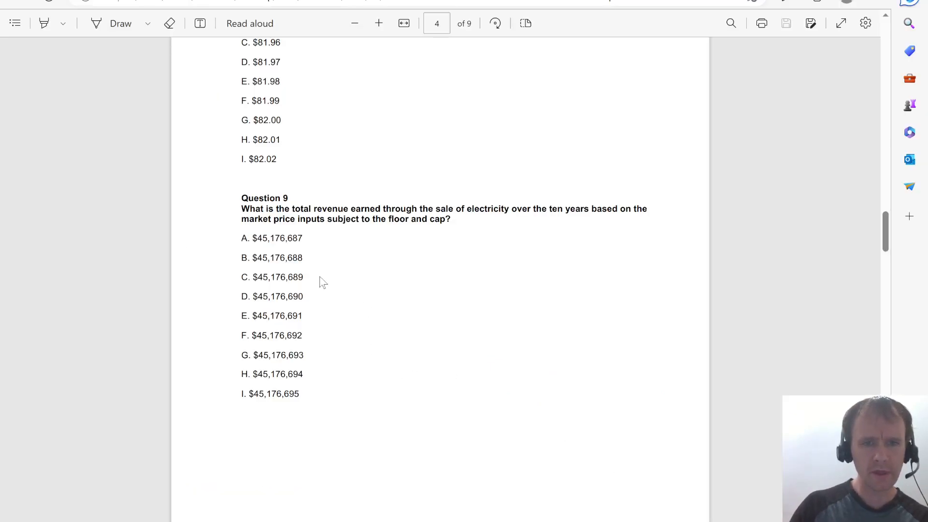
{"action": "key", "text": "alt+Tab"}
{"action": "type", "text": "A"}
{"action": "key", "text": "Return"}
Read Question 10 in the PDF and total the floor-price revenue in B8 with =SUM(Calculations!I31#)
{"action": "key", "text": "alt+Tab"}
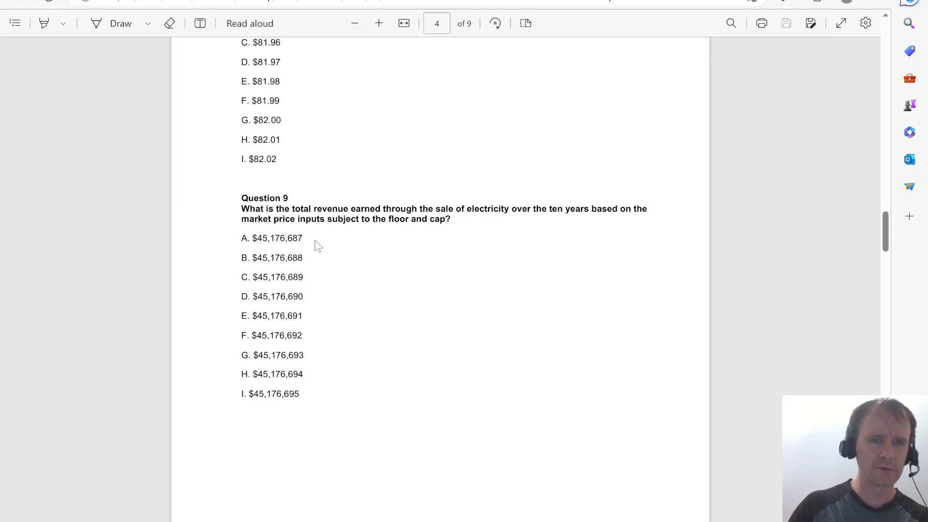
{"action": "scroll", "coordinate": [314, 239], "scroll_direction": "down", "scroll_amount": 5}
{"action": "scroll", "coordinate": [314, 240], "scroll_direction": "down", "scroll_amount": 4}
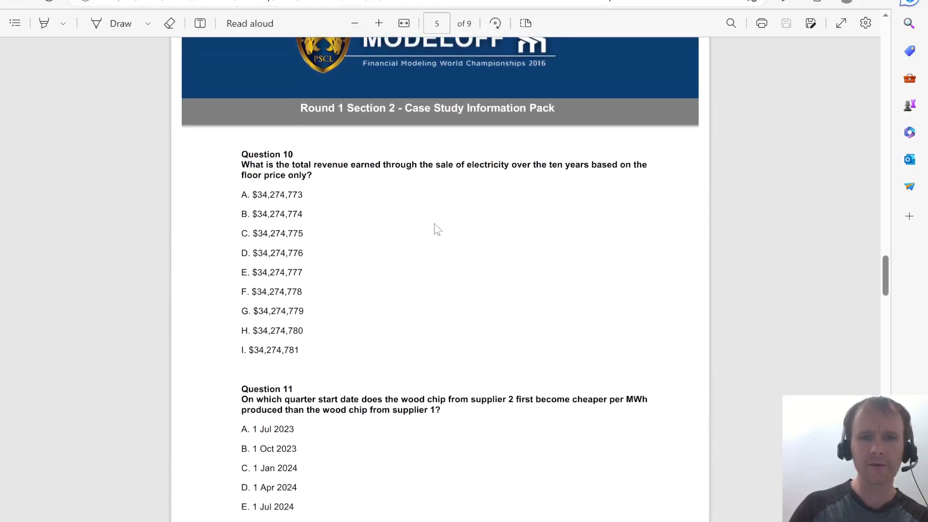
{"action": "key", "text": "alt+Tab"}
{"action": "type", "text": "=sum"}
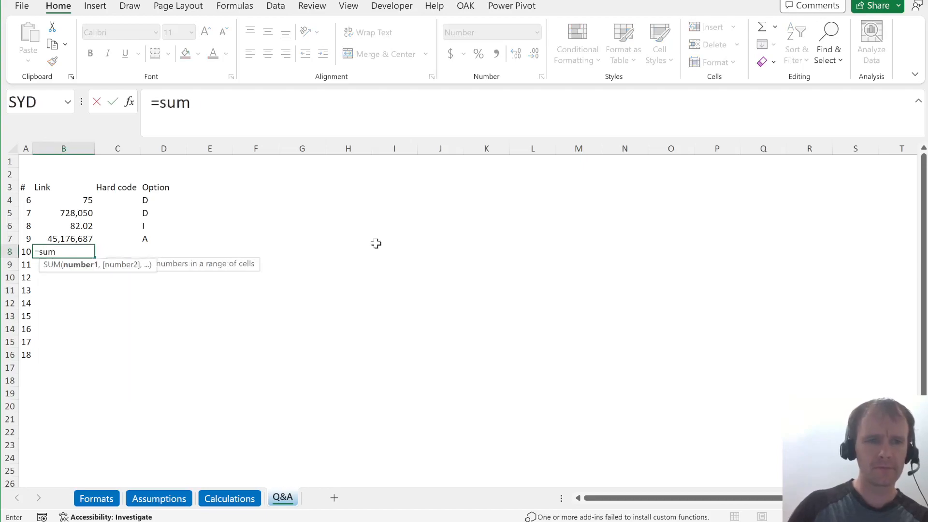
{"action": "key", "text": "Tab"}
{"action": "key", "text": "ctrl+Page_Up"}
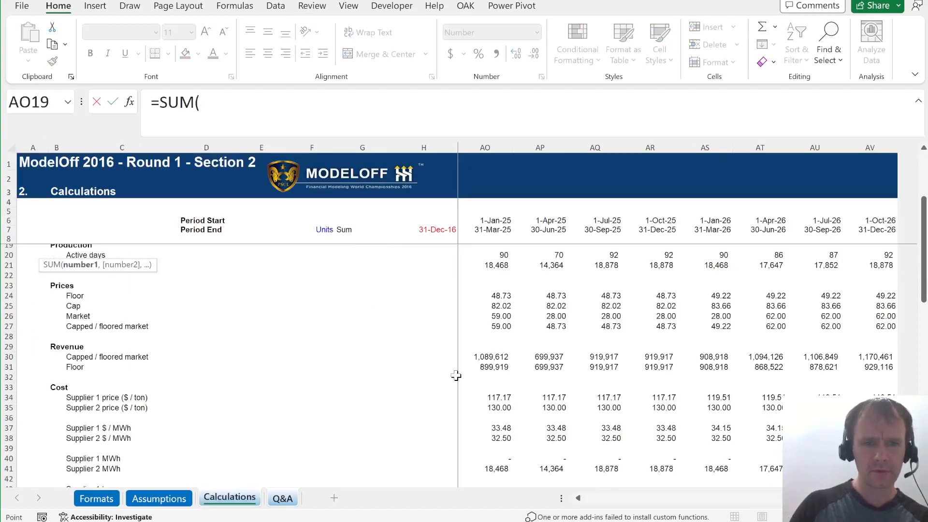
{"action": "left_click", "coordinate": [507, 367]}
{"action": "key", "text": "ctrl+Left"}
{"action": "type", "text": "#"}
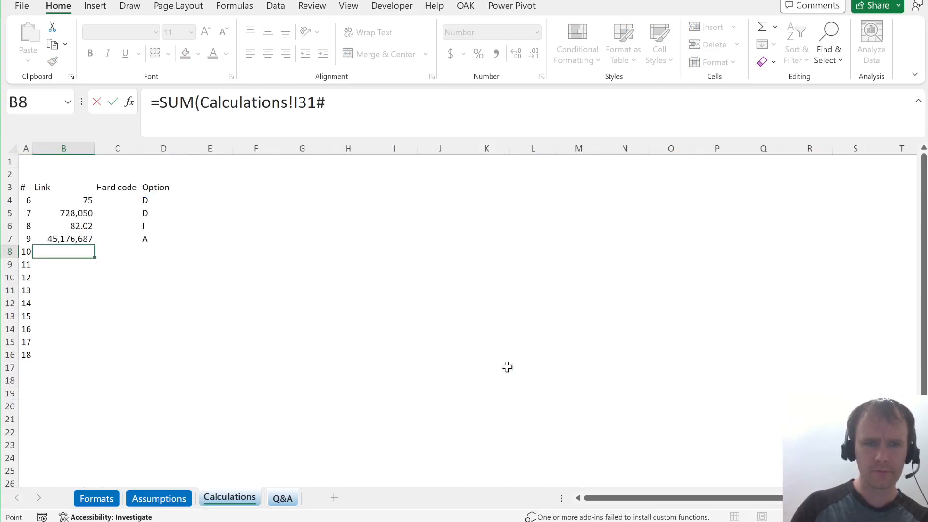
{"action": "key", "text": "Return"}
Format the Question 10 total in B8 with no decimal places
{"action": "key", "text": "Up"}
{"action": "key", "text": "alt+h"}
{"action": "key", "text": "9"}
{"action": "key", "text": "9"}
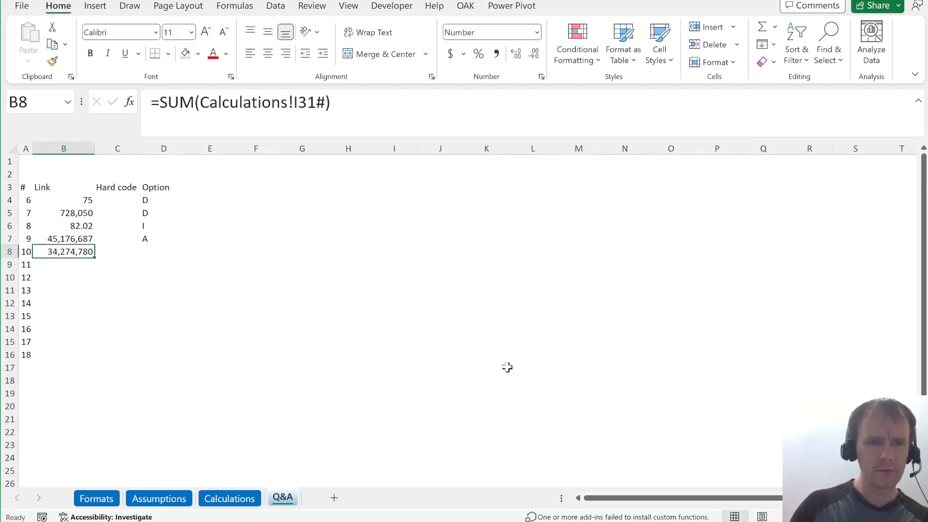
Check Question 10's answer options in the PDF and enter H as its option in D8
{"action": "key", "text": "alt+Tab"}
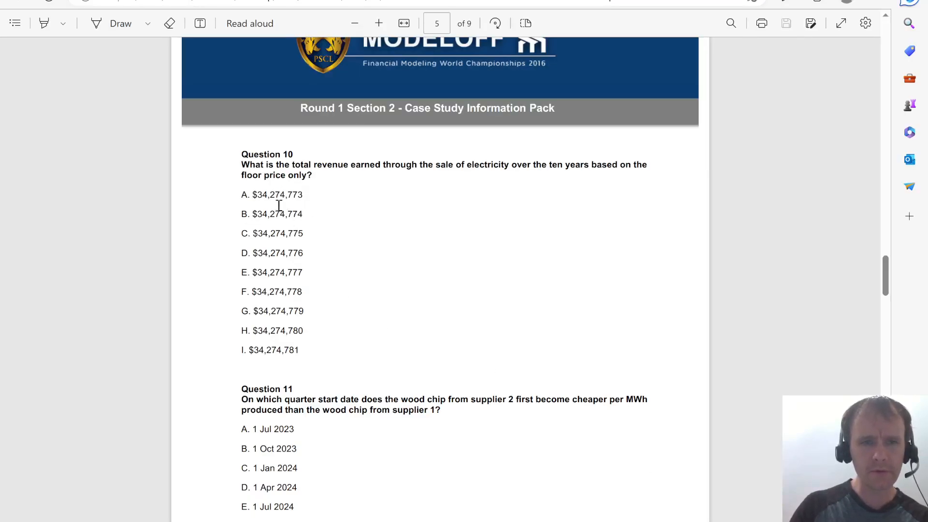
{"action": "key", "text": "alt+Tab"}
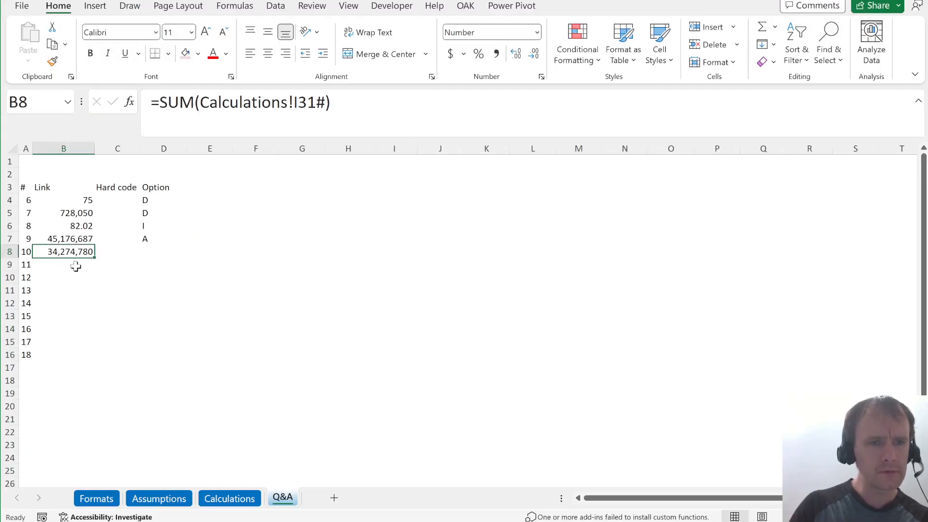
{"action": "key", "text": "alt+Tab"}
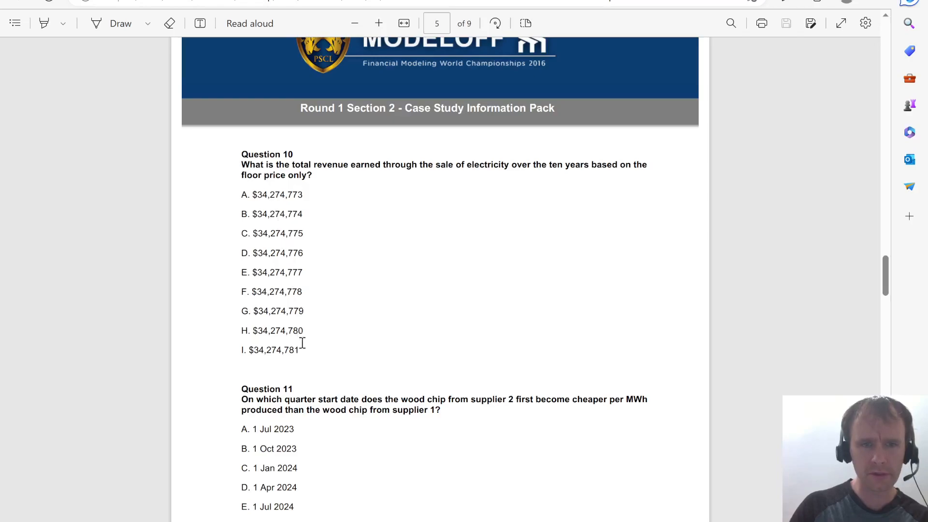
{"action": "key", "text": "alt+Tab"}
{"action": "key", "text": "Right"}
{"action": "key", "text": "Right"}
{"action": "type", "text": "H"}
{"action": "key", "text": "Return"}
Read Question 11 in the PDF and begin an XLOOKUP formula in B9 with TRUE as the lookup value
{"action": "key", "text": "Left"}
{"action": "key", "text": "Left"}
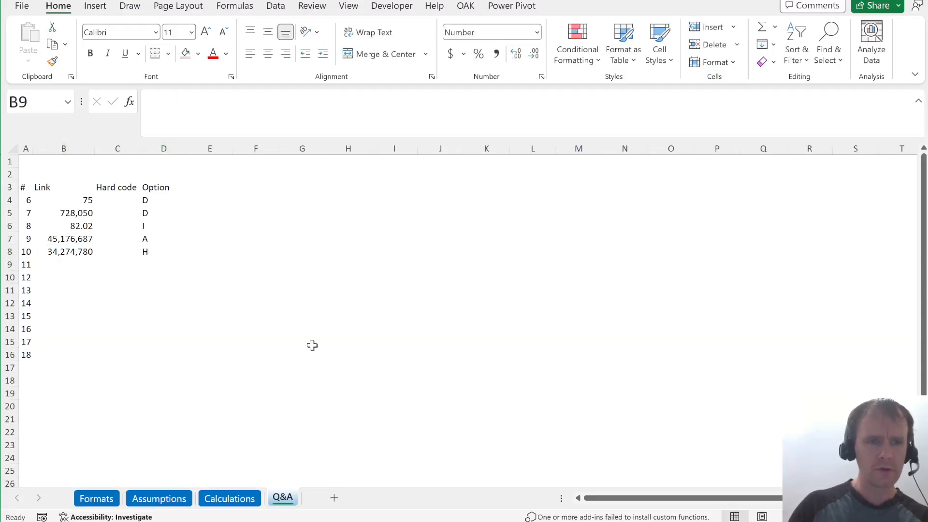
{"action": "key", "text": "alt+Tab"}
{"action": "scroll", "coordinate": [313, 353], "scroll_direction": "down", "scroll_amount": 4}
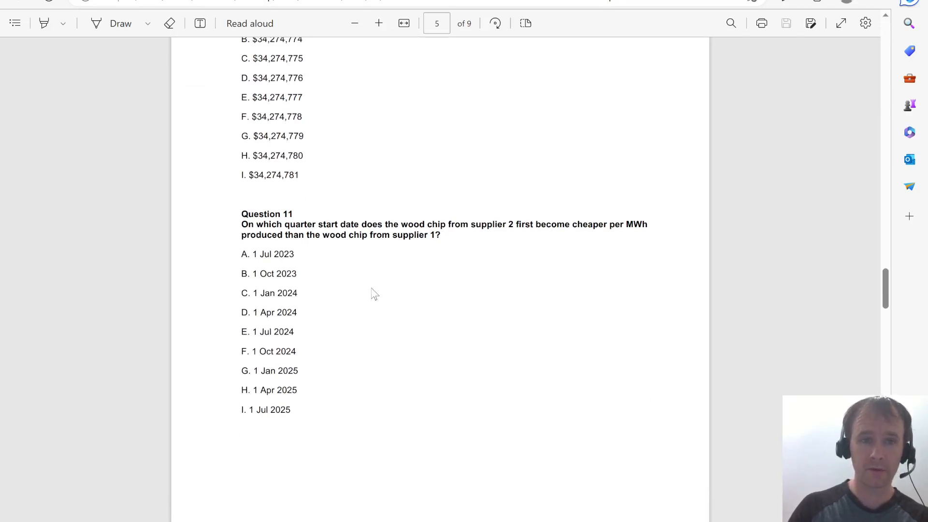
{"action": "key", "text": "alt+Tab"}
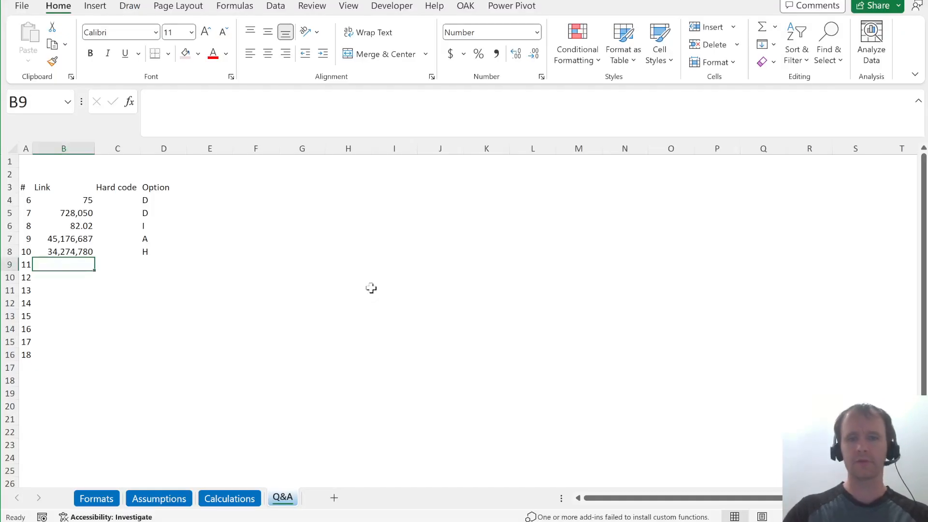
{"action": "type", "text": "=xl"}
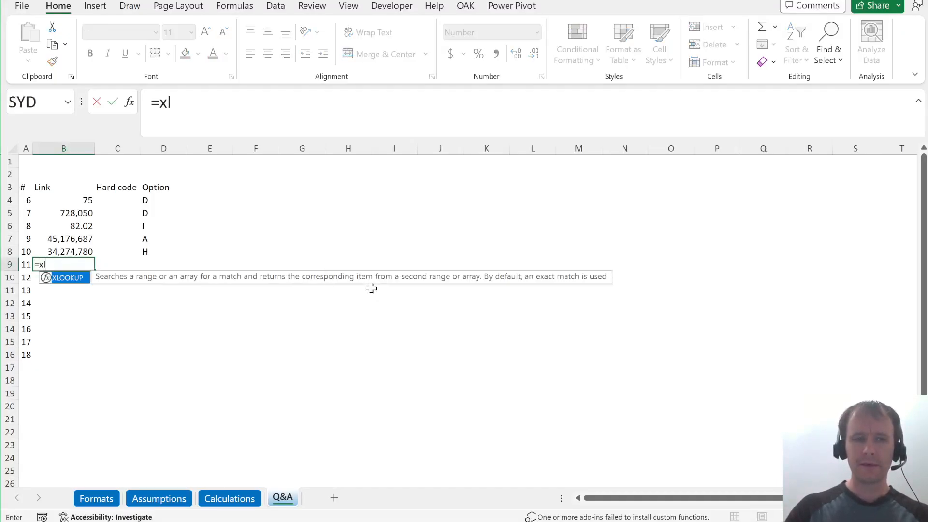
{"action": "key", "text": "Tab"}
{"action": "type", "text": "true,"}
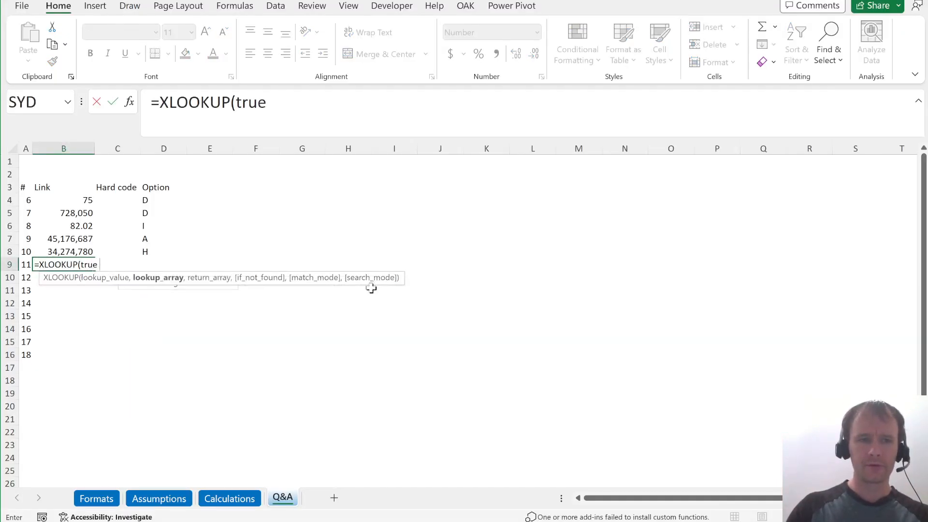
Set the XLOOKUP's lookup array to Supplier 2 $/MWh being below Supplier 1 $/MWh, Calculations!I38#<Calculations!I37#
{"action": "key", "text": "ctrl+Page_Up"}
{"action": "scroll", "coordinate": [378, 371], "scroll_direction": "down", "scroll_amount": 3}
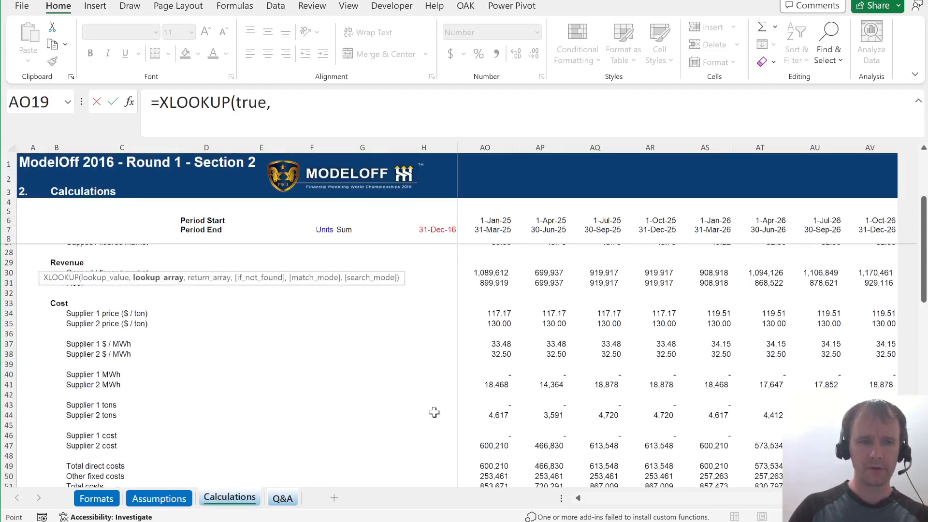
{"action": "left_click", "coordinate": [483, 346]}
{"action": "key", "text": "Down"}
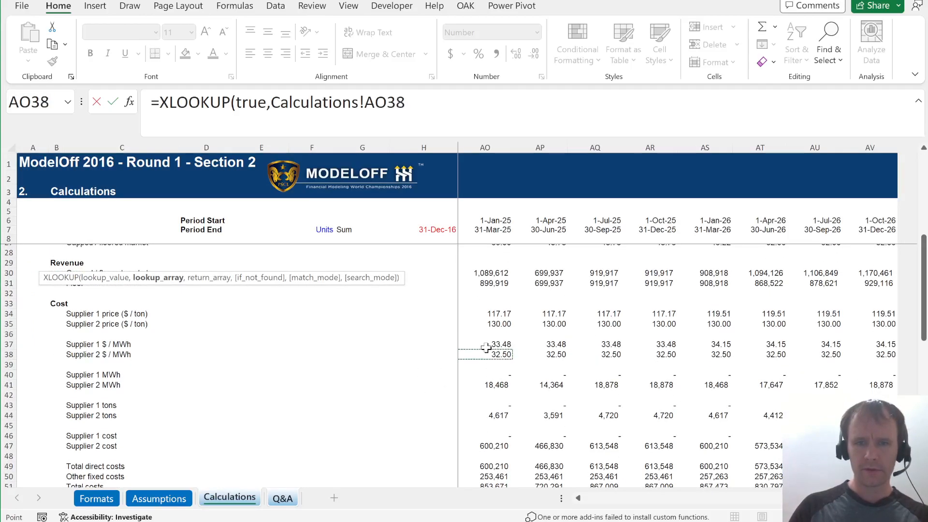
{"action": "key", "text": "Left"}
{"action": "key", "text": "ctrl+Left"}
{"action": "scroll", "coordinate": [486, 347], "scroll_direction": "right", "scroll_amount": 10}
{"action": "type", "text": "#<"}
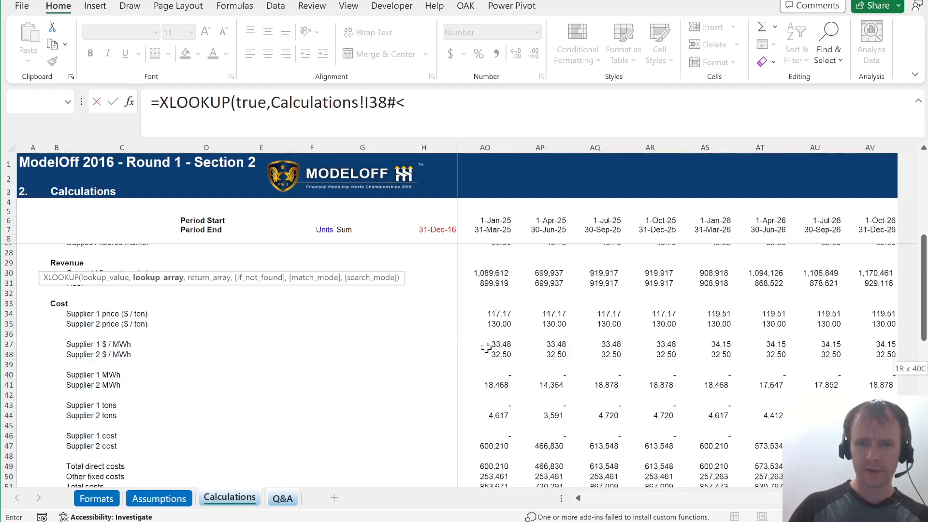
{"action": "left_click", "coordinate": [485, 346]}
{"action": "key", "text": "ctrl+Left"}
{"action": "key", "text": "ctrl+shift+Right"}
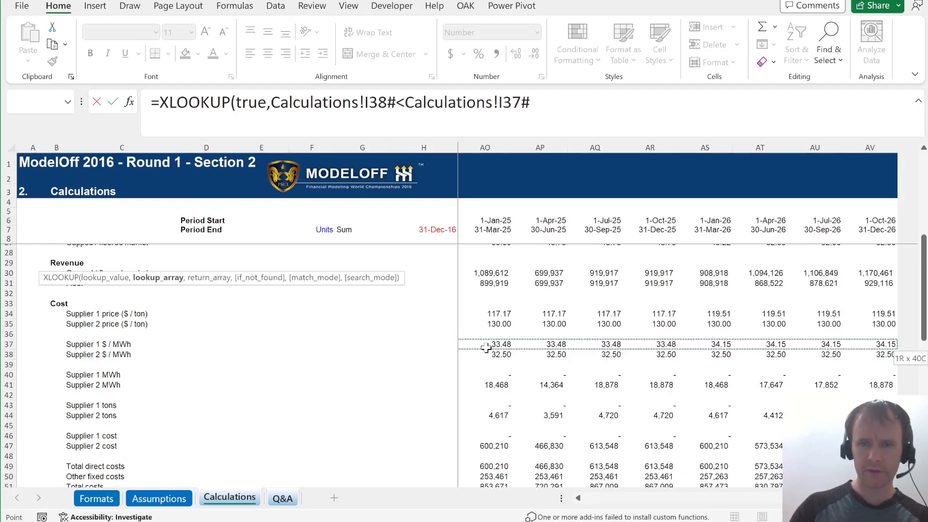
{"action": "type", "text": ","}
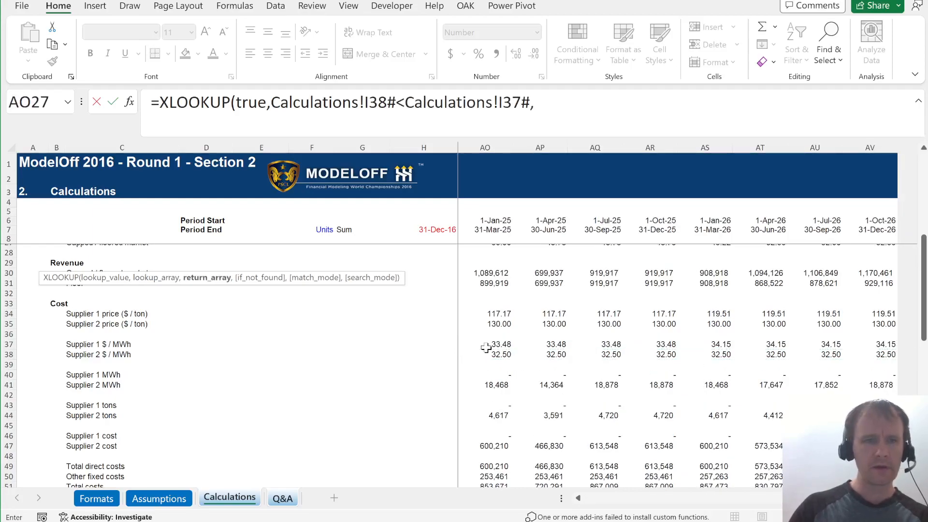
Complete the XLOOKUP with the period start dates Calculations!I6:AV6 as the return array and format B9 as a date
{"action": "left_click", "coordinate": [436, 227]}
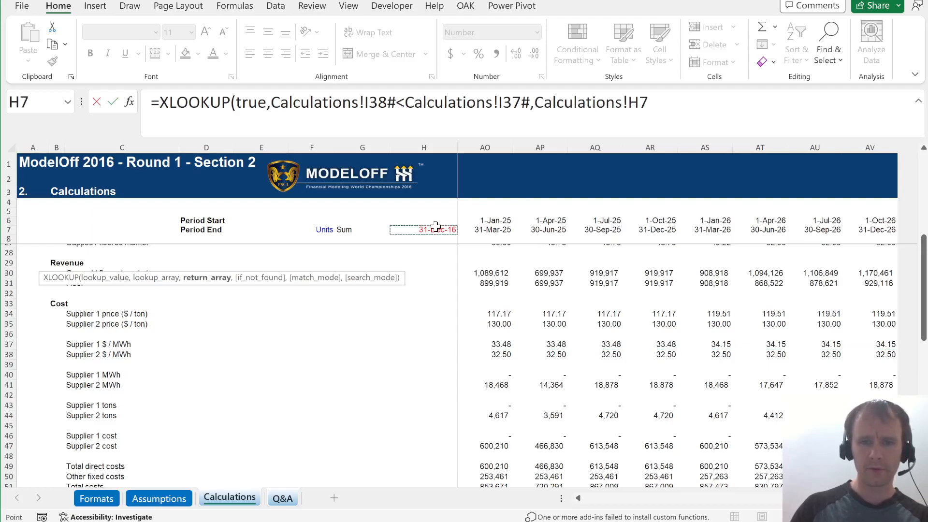
{"action": "key", "text": "Right"}
{"action": "key", "text": "ctrl+shift+Right"}
{"action": "key", "text": "Up"}
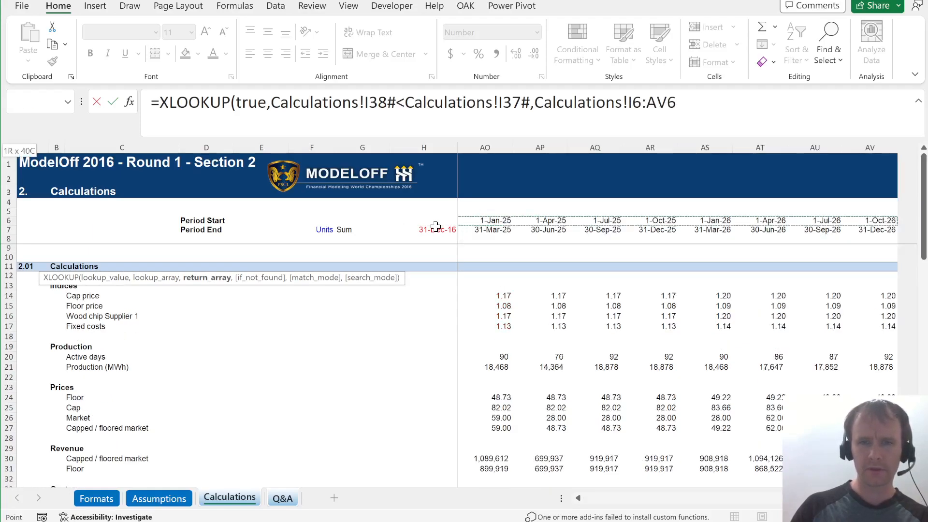
{"action": "key", "text": "Return"}
{"action": "key", "text": "Up"}
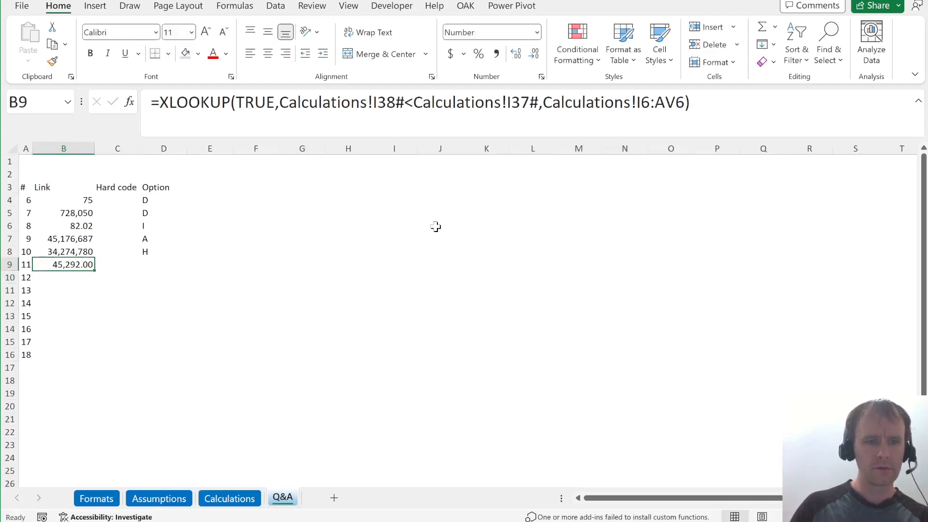
{"action": "key", "text": "ctrl+shift+3"}
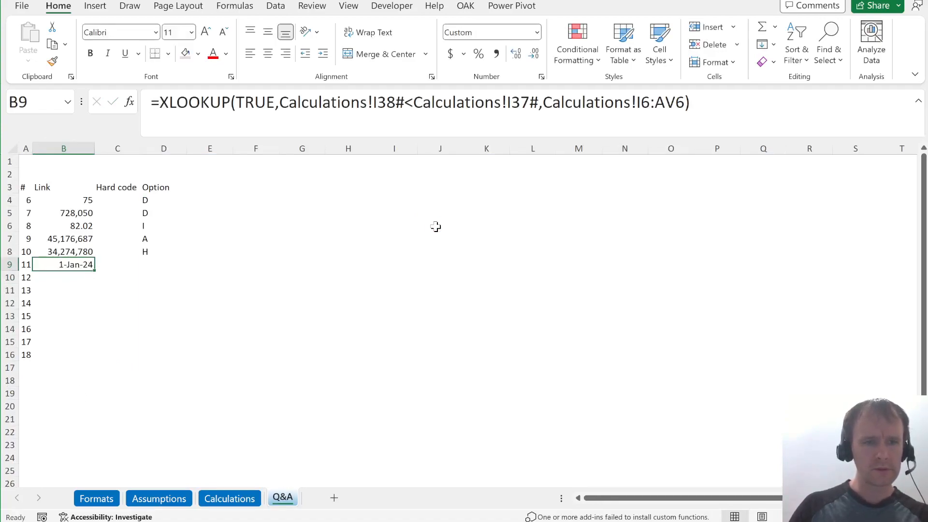
Check Question 11's answer options in the PDF and enter C as its option in D9
{"action": "key", "text": "alt+Tab"}
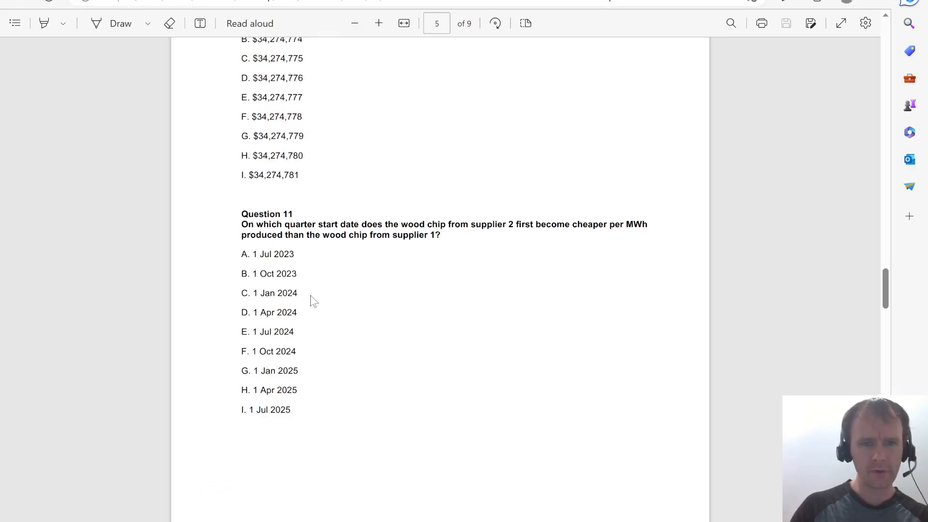
{"action": "key", "text": "alt+Tab"}
{"action": "key", "text": "Right"}
{"action": "key", "text": "Right"}
{"action": "type", "text": "C"}
{"action": "key", "text": "Return"}
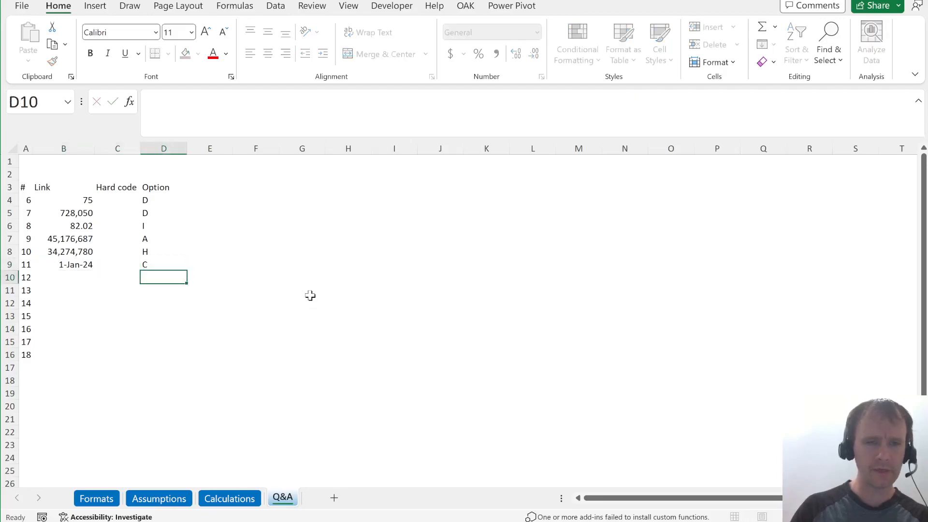
Read Question 12 in the PDF and link B10 to the Q1 2018 total direct costs, Calculations!M49
{"action": "key", "text": "Left"}
{"action": "key", "text": "Left"}
{"action": "key", "text": "alt+Tab"}
{"action": "scroll", "coordinate": [351, 404], "scroll_direction": "down", "scroll_amount": 10}
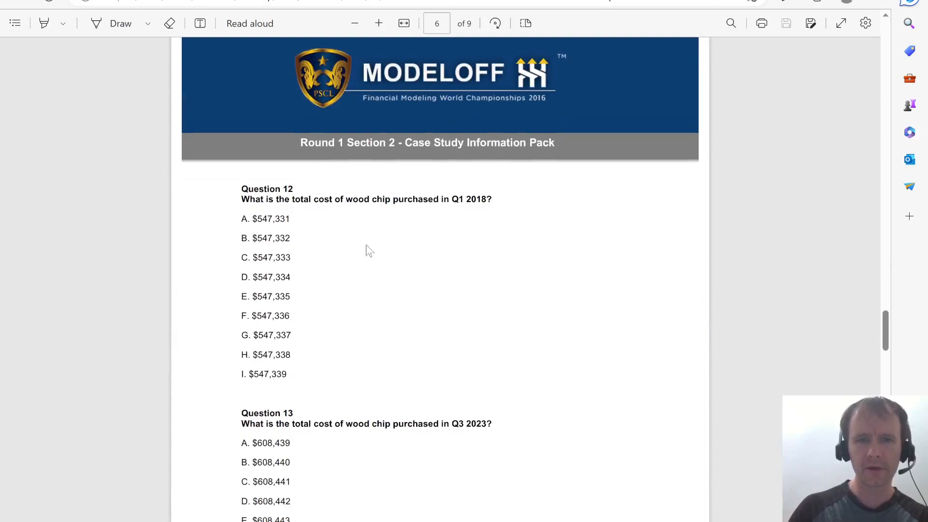
{"action": "key", "text": "alt+Tab"}
{"action": "type", "text": "="}
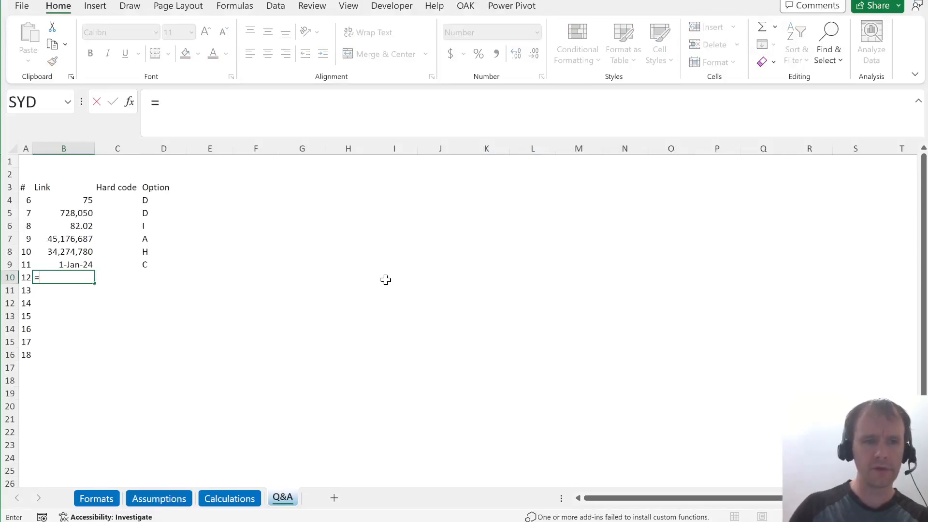
{"action": "key", "text": "ctrl+Page_Up"}
{"action": "scroll", "coordinate": [379, 383], "scroll_direction": "down", "scroll_amount": 8}
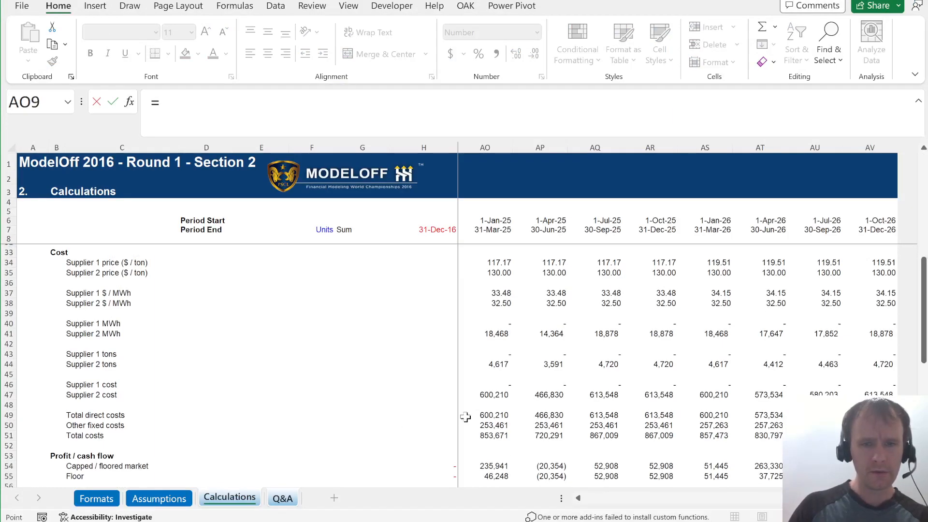
{"action": "left_click", "coordinate": [477, 415]}
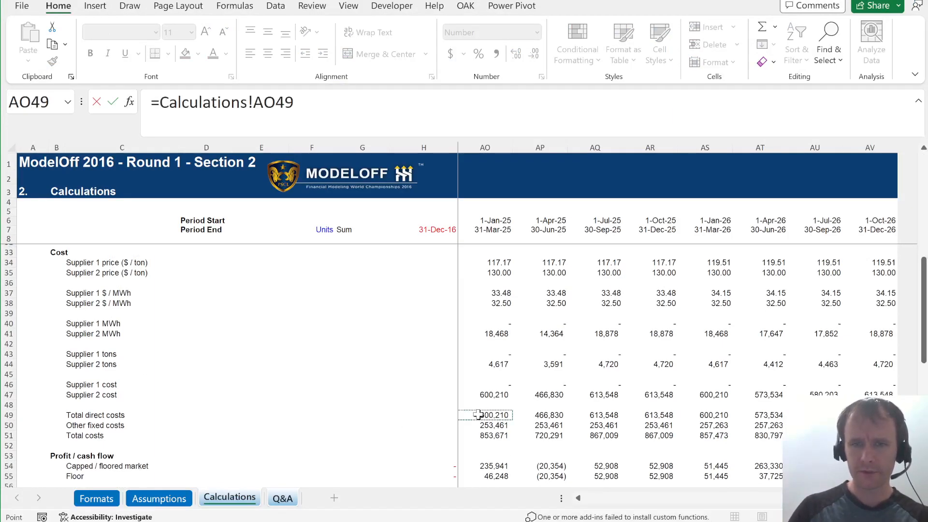
{"action": "key", "text": "ctrl+Left"}
{"action": "key", "text": "Right"}
{"action": "key", "text": "Right"}
{"action": "key", "text": "Right"}
{"action": "key", "text": "Right"}
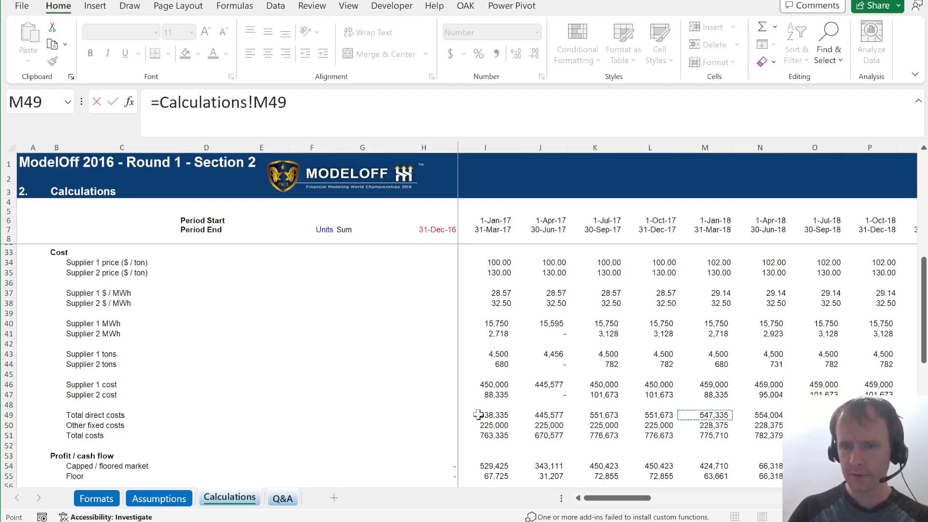
{"action": "key", "text": "Return"}
Check Question 12's answer options in the PDF and enter E as its option in D10
{"action": "key", "text": "Up"}
{"action": "key", "text": "alt+Tab"}
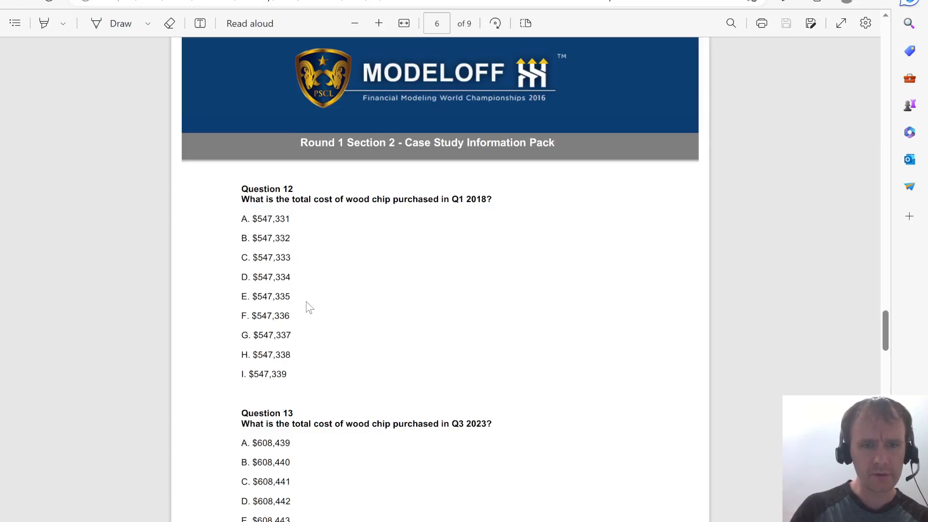
{"action": "key", "text": "alt+Tab"}
{"action": "key", "text": "Right"}
{"action": "key", "text": "Right"}
{"action": "type", "text": "E"}
Format the Question 12 result in B10 to show no decimal places
{"action": "key", "text": "Left"}
{"action": "key", "text": "Left"}
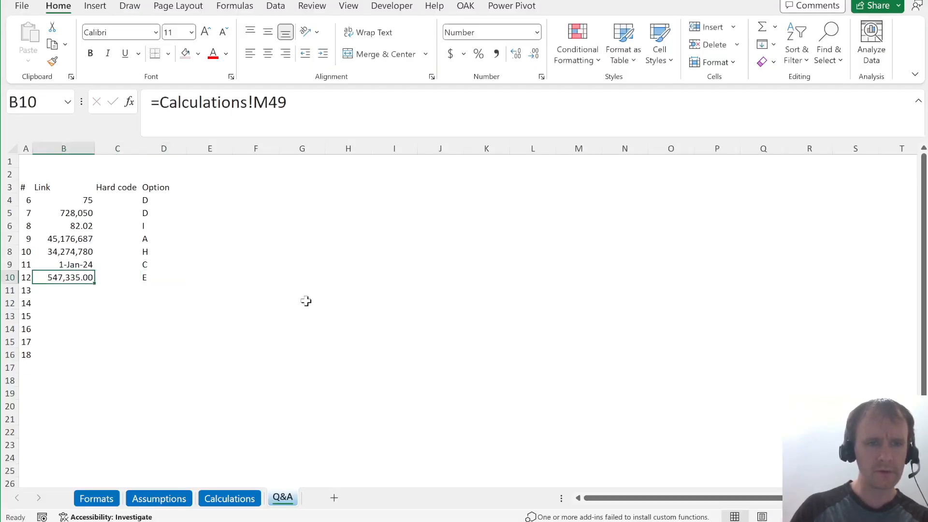
{"action": "key", "text": "alt+h"}
{"action": "key", "text": "9"}
{"action": "key", "text": "alt+h"}
{"action": "key", "text": "9"}
Read Question 13 in the PDF and link B11 to the Q3 2023 total direct costs, Calculations!AI49
{"action": "key", "text": "Down"}
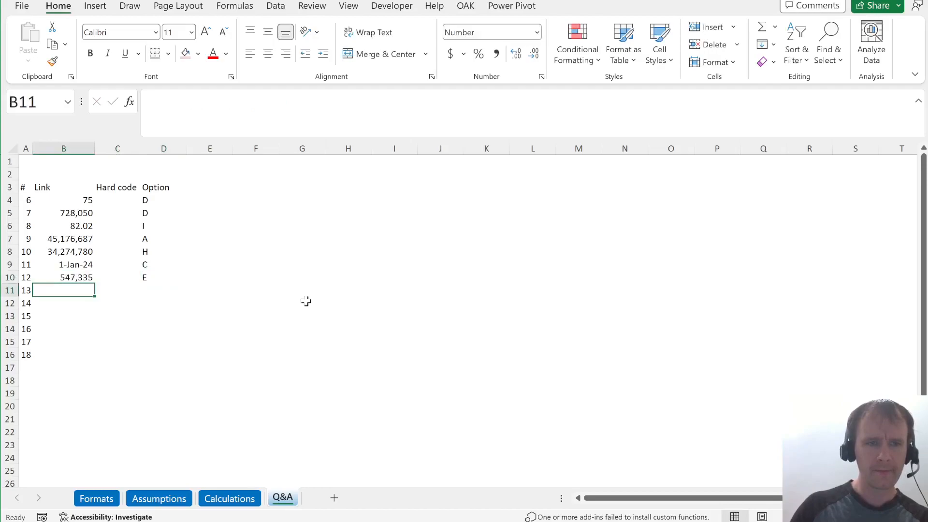
{"action": "key", "text": "alt+Tab"}
{"action": "scroll", "coordinate": [383, 360], "scroll_direction": "down", "scroll_amount": 1}
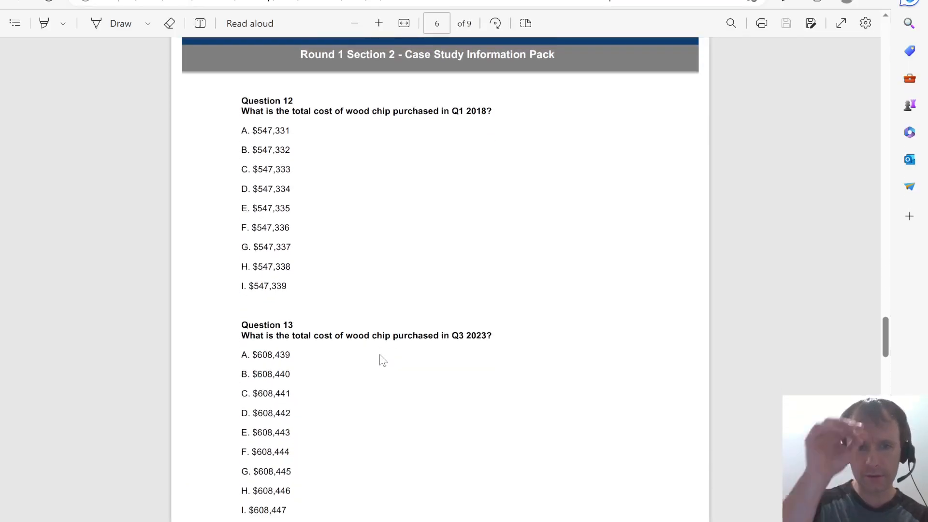
{"action": "key", "text": "alt+Tab"}
{"action": "type", "text": "="}
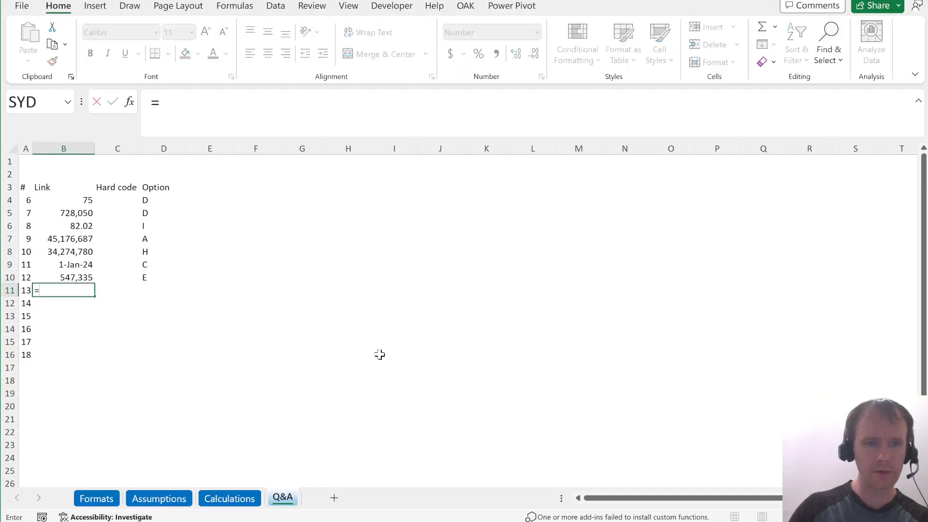
{"action": "key", "text": "ctrl+Page_Up"}
{"action": "key", "text": "alt+Page_Down"}
{"action": "key", "text": "alt+Page_Down"}
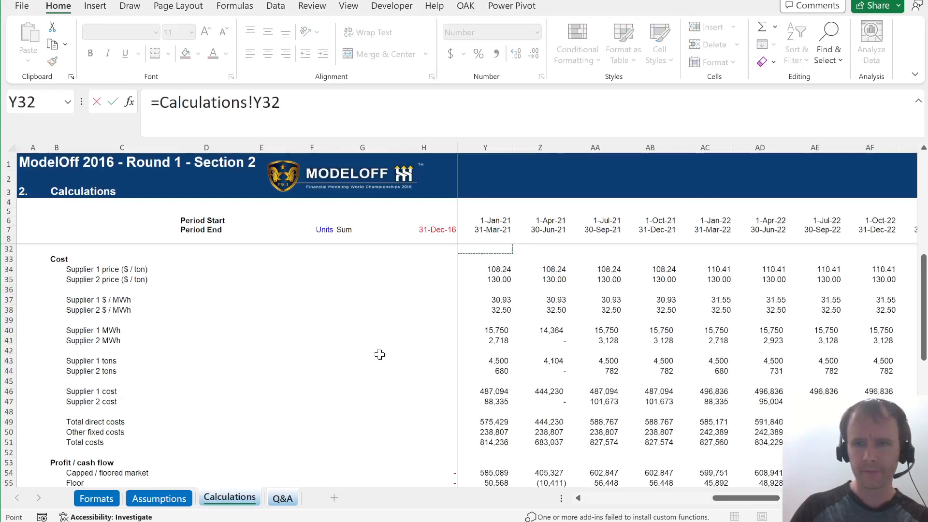
{"action": "key", "text": "alt+Page_Down"}
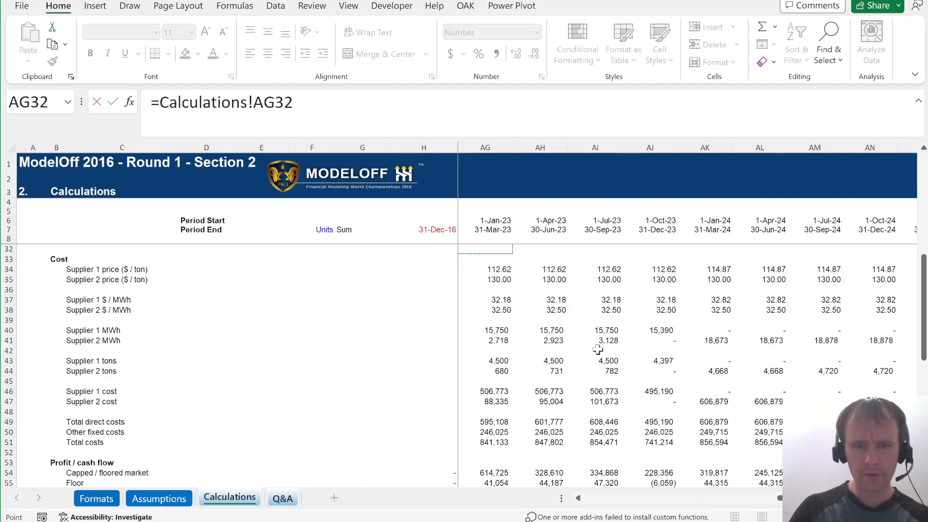
{"action": "left_click", "coordinate": [597, 424]}
{"action": "key", "text": "Return"}
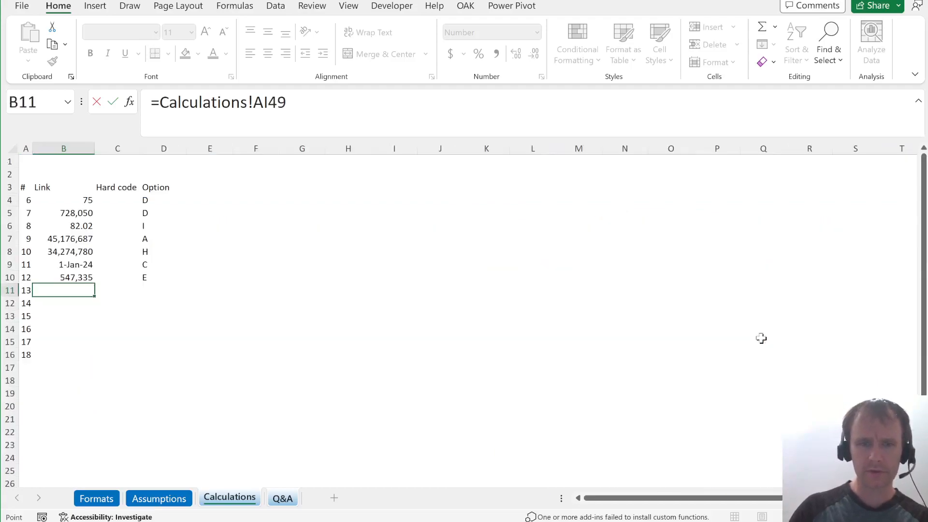
Remove the decimals from B11 and enter H, matched against the PDF's options, as Question 13's option in D11
{"action": "key", "text": "Up"}
{"action": "key", "text": "alt+h"}
{"action": "key", "text": "9"}
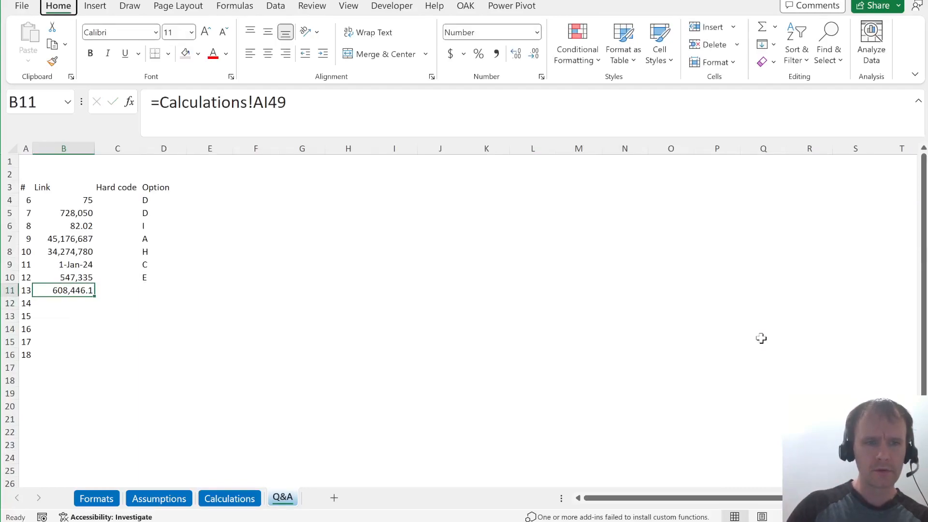
{"action": "key", "text": "alt+Tab"}
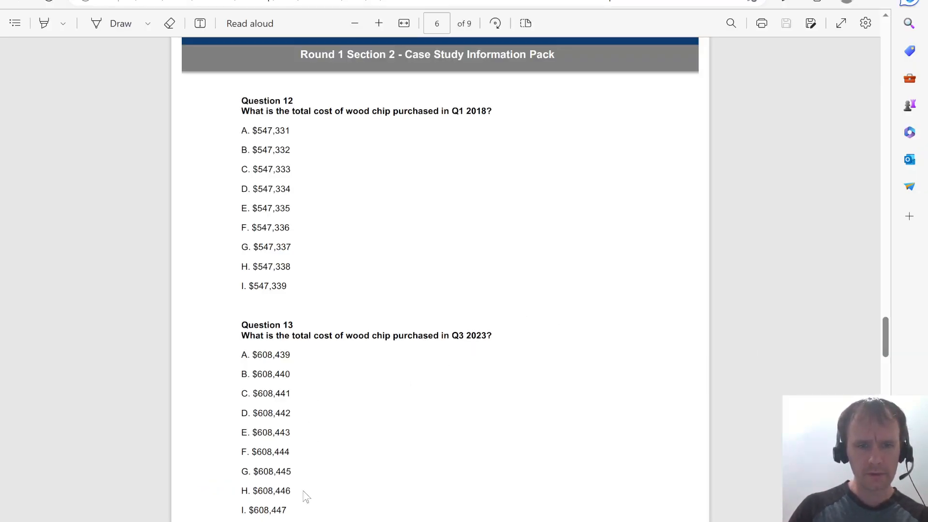
{"action": "key", "text": "alt+Tab"}
{"action": "key", "text": "Right"}
{"action": "key", "text": "Tab"}
{"action": "type", "text": "H"}
{"action": "key", "text": "Return"}
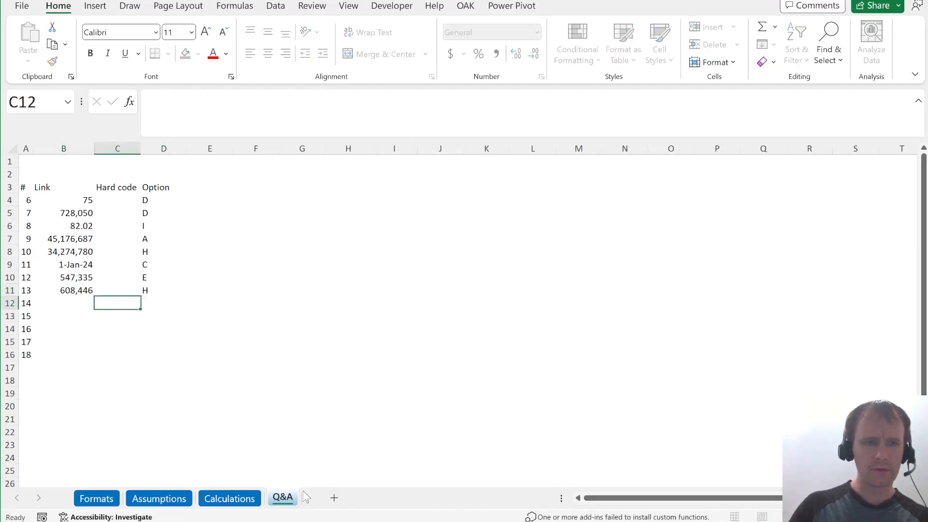
Read Question 14 in the PDF and locate the Supplier 2 tons row on the Calculations sheet
{"action": "key", "text": "alt+Tab"}
{"action": "scroll", "coordinate": [305, 496], "scroll_direction": "down", "scroll_amount": 15}
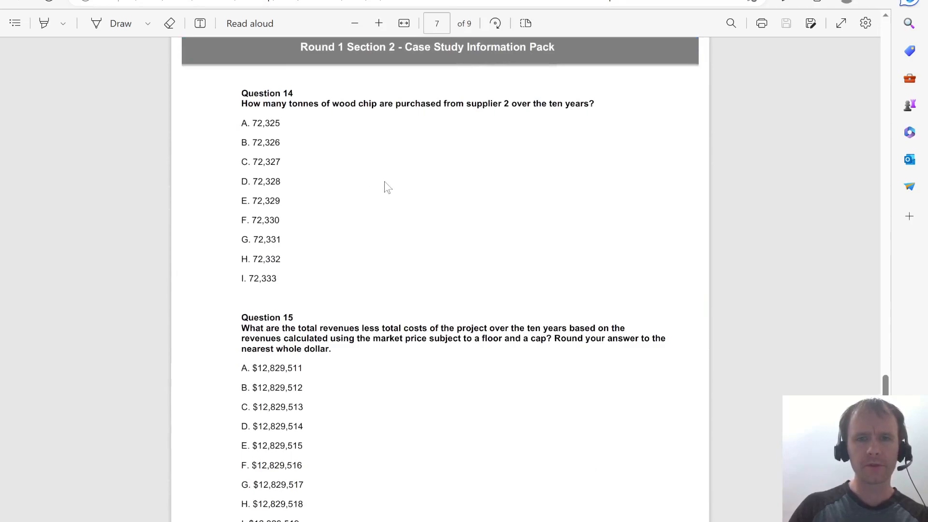
{"action": "key", "text": "alt+Tab"}
{"action": "key", "text": "Left"}
{"action": "type", "text": "=su"}
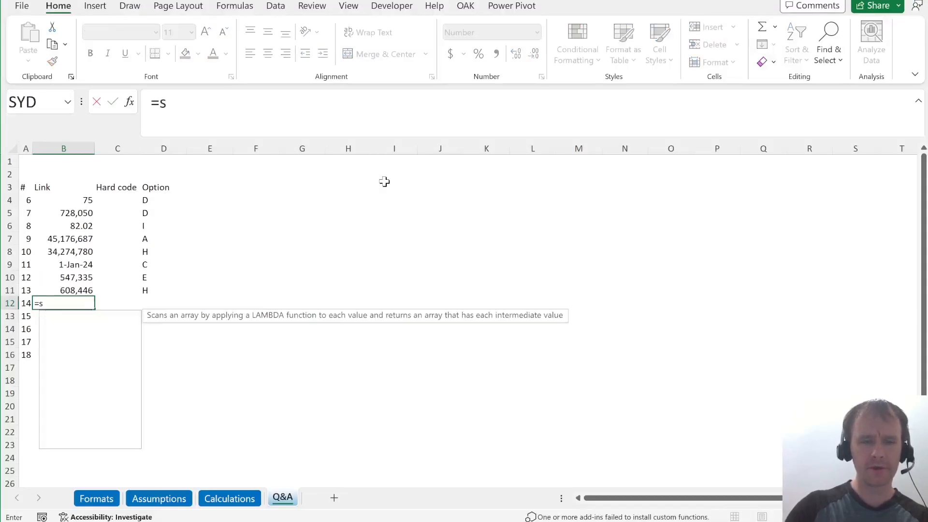
{"action": "key", "text": "Escape"}
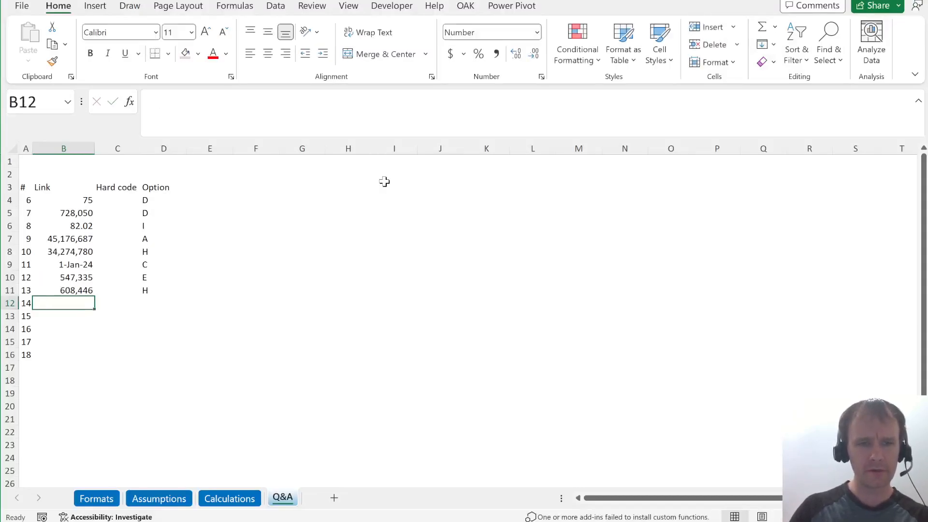
{"action": "key", "text": "ctrl+Page_Up"}
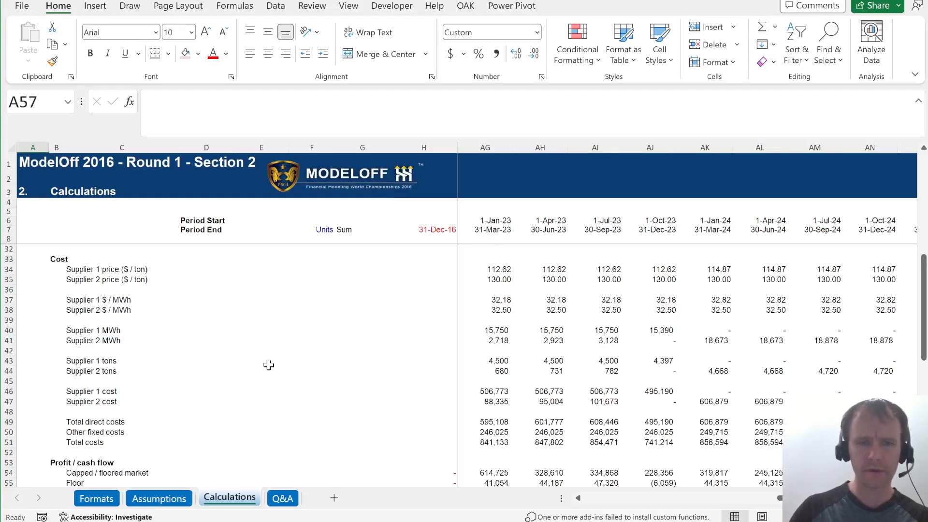
{"action": "key", "text": "ctrl+Down"}
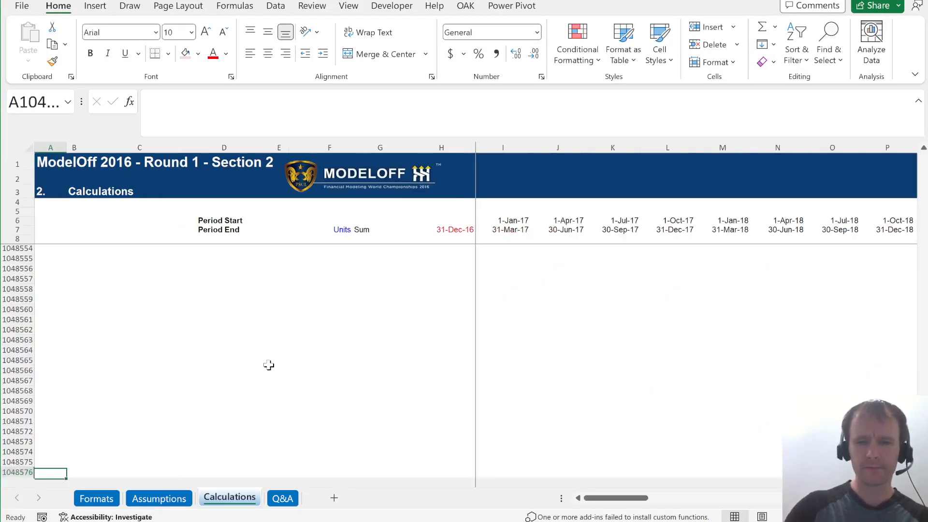
{"action": "key", "text": "ctrl+Home"}
{"action": "key", "text": "Page_Down"}
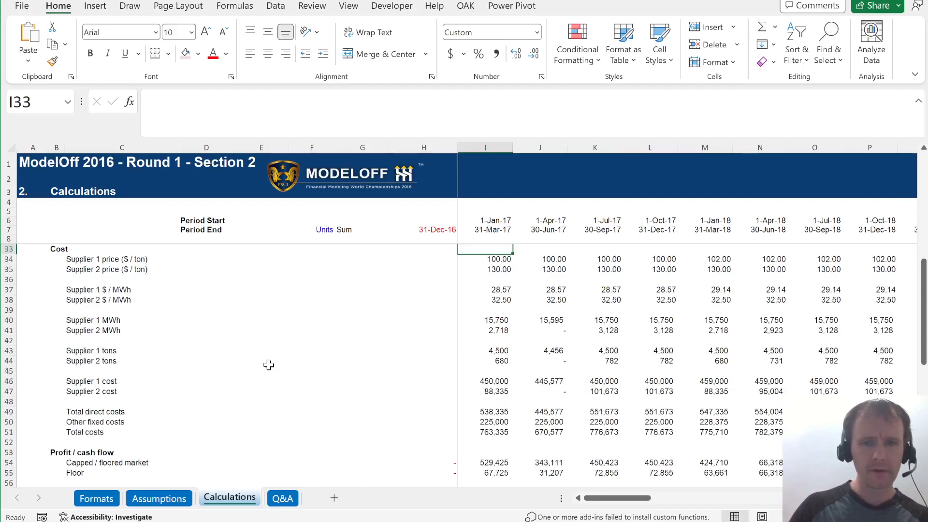
Total the Supplier 2 tons over all periods in B12 on the Q&A sheet with =SUM(Calculations!I44#)
{"action": "key", "text": "ctrl+Page_Down"}
{"action": "type", "text": "=sum"}
{"action": "key", "text": "Tab"}
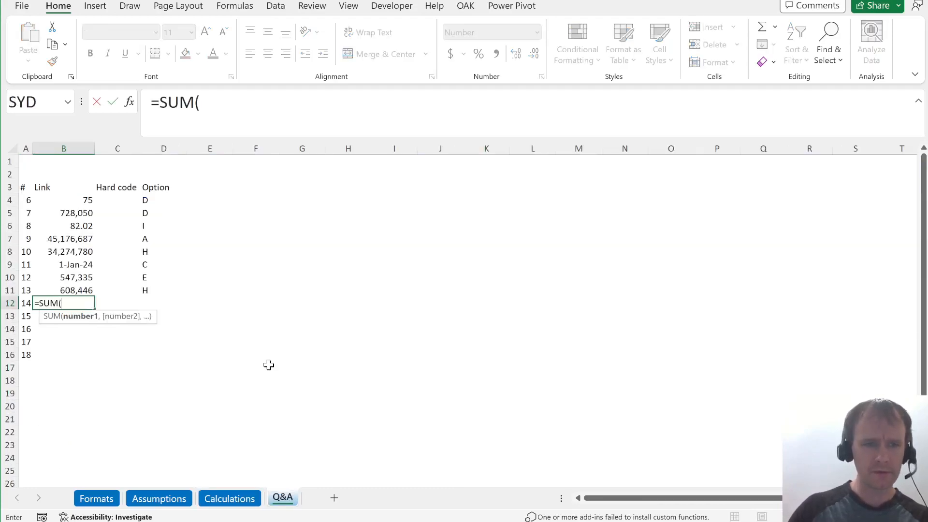
{"action": "key", "text": "ctrl+Page_Up"}
{"action": "left_click", "coordinate": [114, 360]}
{"action": "key", "text": "ctrl+Right"}
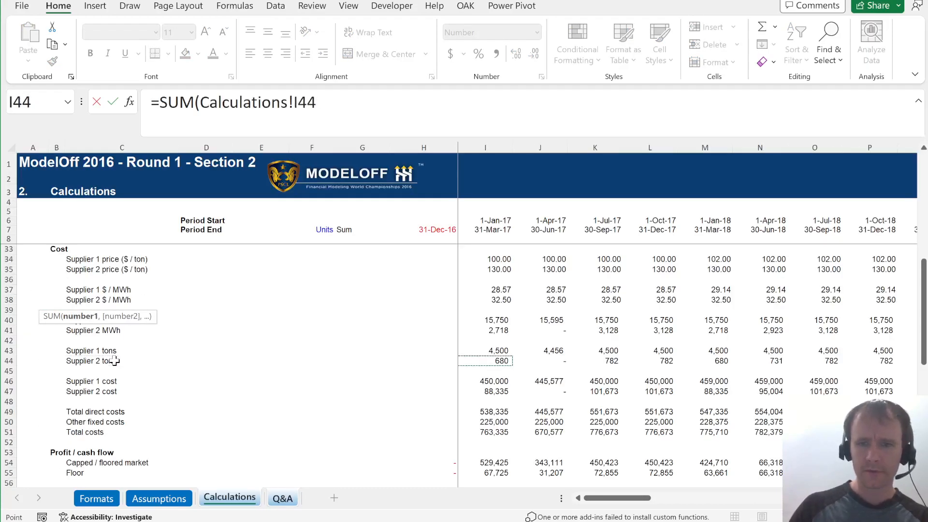
{"action": "key", "text": "ctrl+shift+Right"}
{"action": "key", "text": "Return"}
Format the Question 14 total in B12 to show no decimal places
{"action": "key", "text": "Up"}
{"action": "key", "text": "alt"}
{"action": "key", "text": "alt"}
{"action": "key", "text": "alt"}
{"action": "key", "text": "alt+h"}
{"action": "key", "text": "9"}
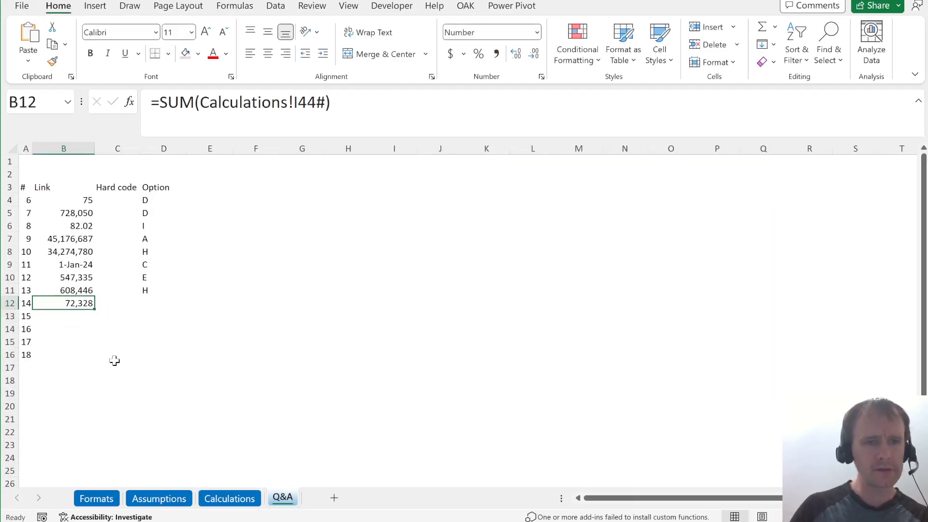
Check Question 14's answer options in the PDF and enter D as its option in D12
{"action": "key", "text": "alt+Tab"}
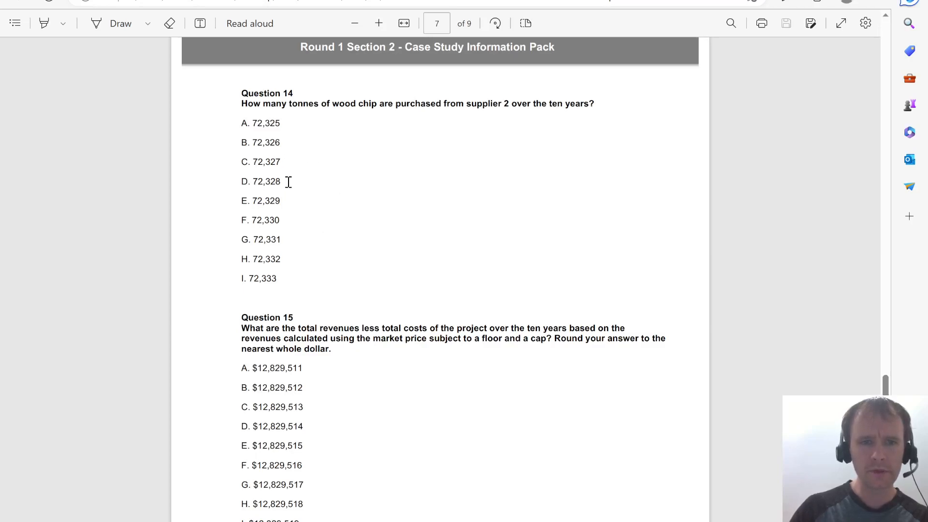
{"action": "key", "text": "alt+Tab"}
{"action": "key", "text": "Right"}
{"action": "key", "text": "Right"}
{"action": "type", "text": "D"}
{"action": "key", "text": "Return"}
Read Question 15 in the PDF and begin a SUM formula in B13
{"action": "key", "text": "Left"}
{"action": "key", "text": "Left"}
{"action": "key", "text": "Left"}
{"action": "key", "text": "alt+Tab"}
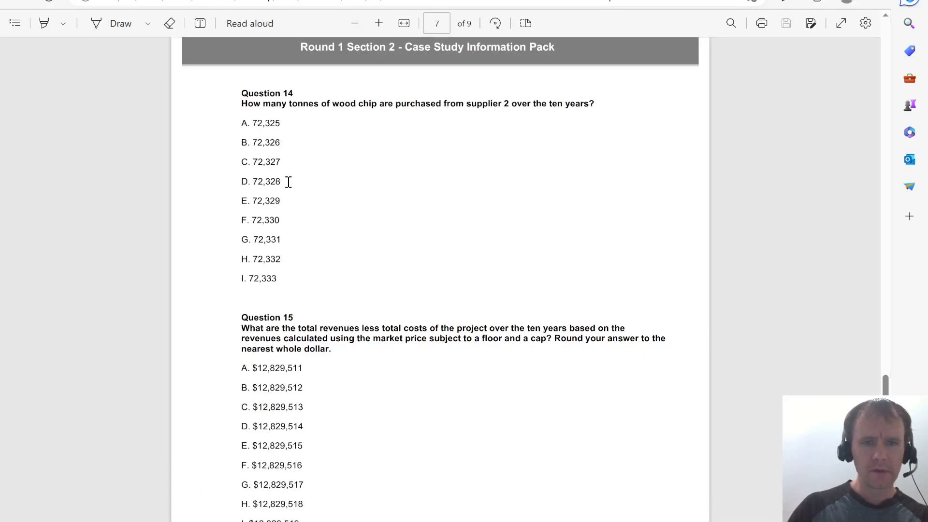
{"action": "scroll", "coordinate": [352, 384], "scroll_direction": "down", "scroll_amount": 2}
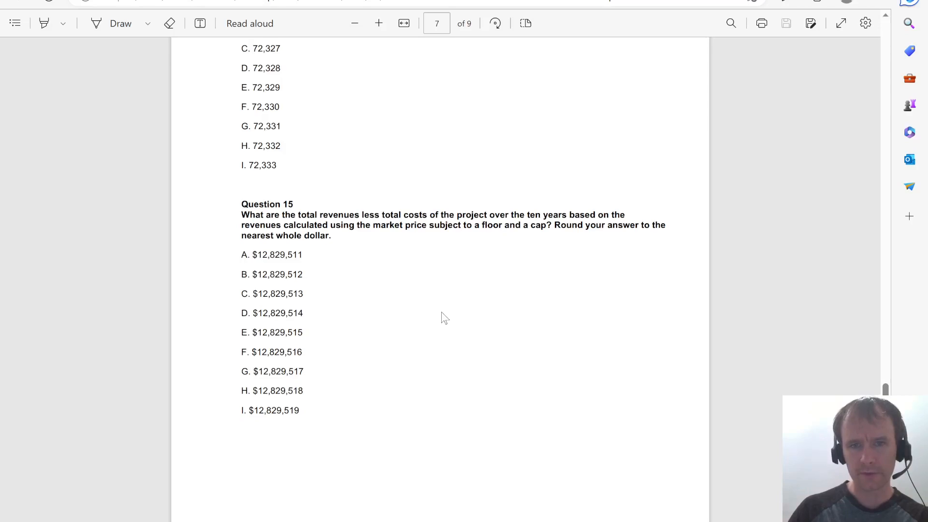
{"action": "key", "text": "alt+Tab"}
{"action": "key", "text": "Right"}
{"action": "type", "text": "=sum"}
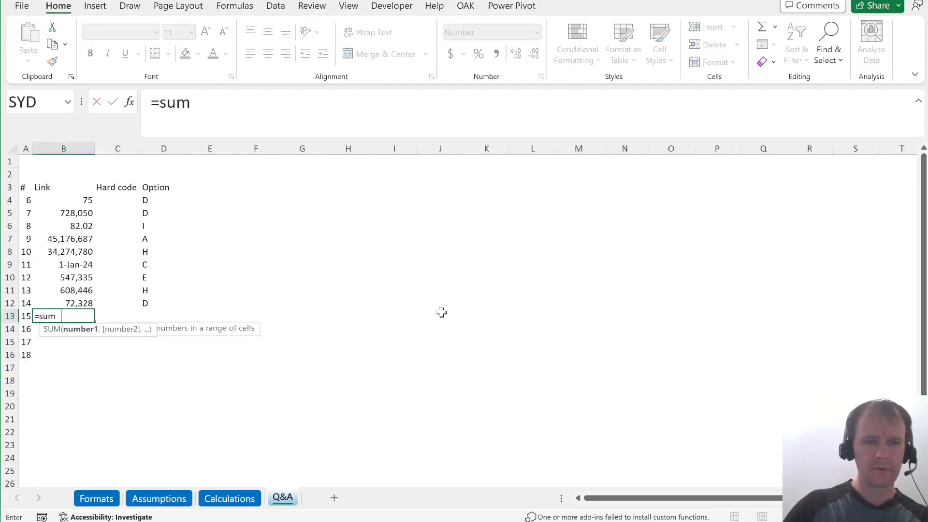
{"action": "key", "text": "Tab"}
Complete the SUM with the capped / floored market profit row, Calculations!I54:AV54
{"action": "key", "text": "ctrl+Page_Up"}
{"action": "scroll", "coordinate": [392, 375], "scroll_direction": "down", "scroll_amount": 3}
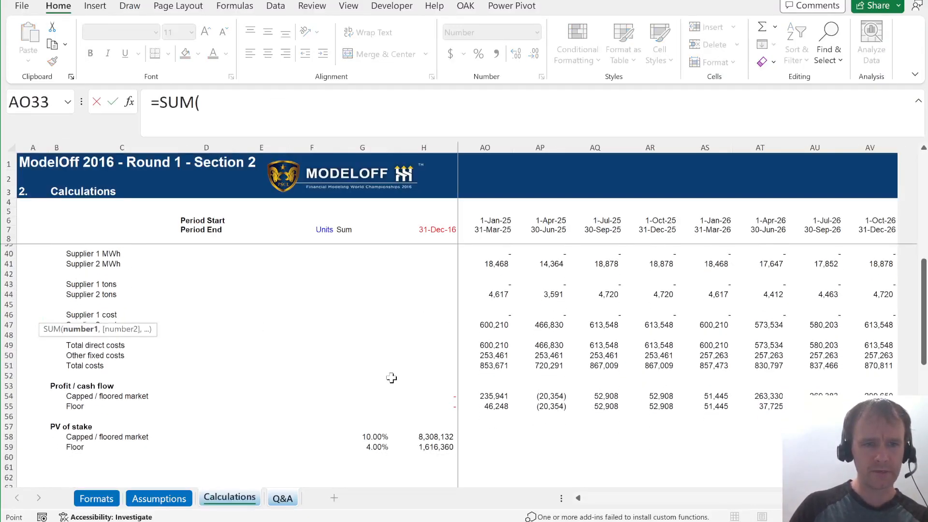
{"action": "left_click", "coordinate": [489, 388]}
{"action": "key", "text": "Down"}
{"action": "key", "text": "ctrl+Left"}
{"action": "key", "text": "Right"}
{"action": "key", "text": "ctrl+shift+Right"}
{"action": "key", "text": "Return"}
Format the Question 15 total in B13 to show no decimal places
{"action": "key", "text": "Up"}
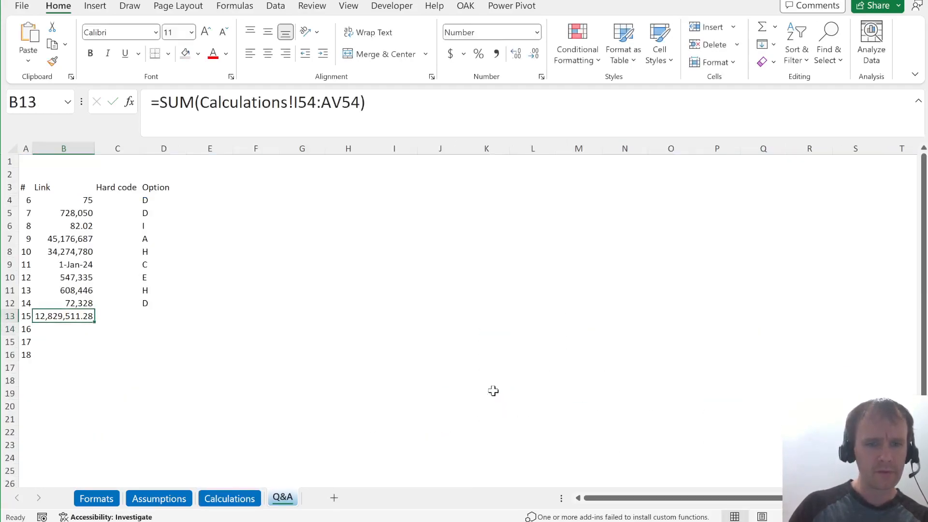
{"action": "key", "text": "9"}
{"action": "key", "text": "alt"}
{"action": "key", "text": "h"}
{"action": "key", "text": "9"}
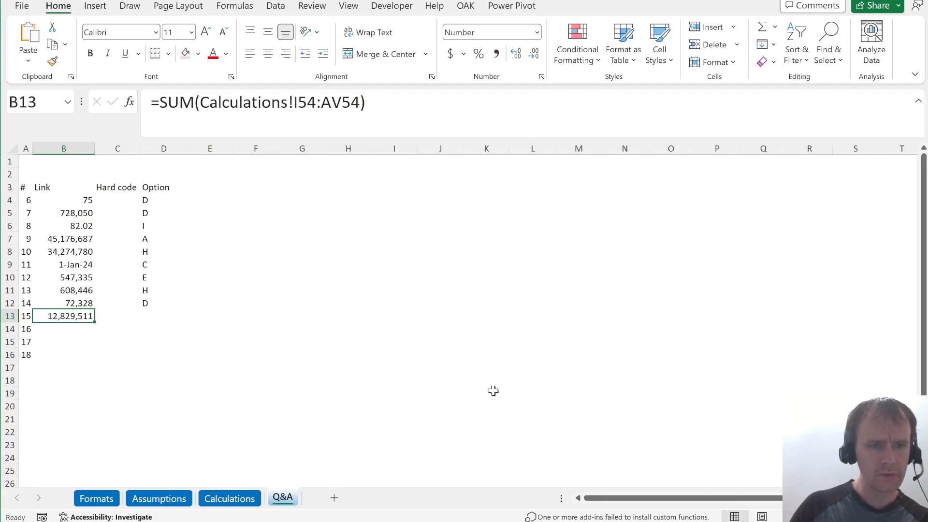
Check Question 15's answer options in the PDF and enter A as its option in D13
{"action": "key", "text": "Right"}
{"action": "key", "text": "alt+Tab"}
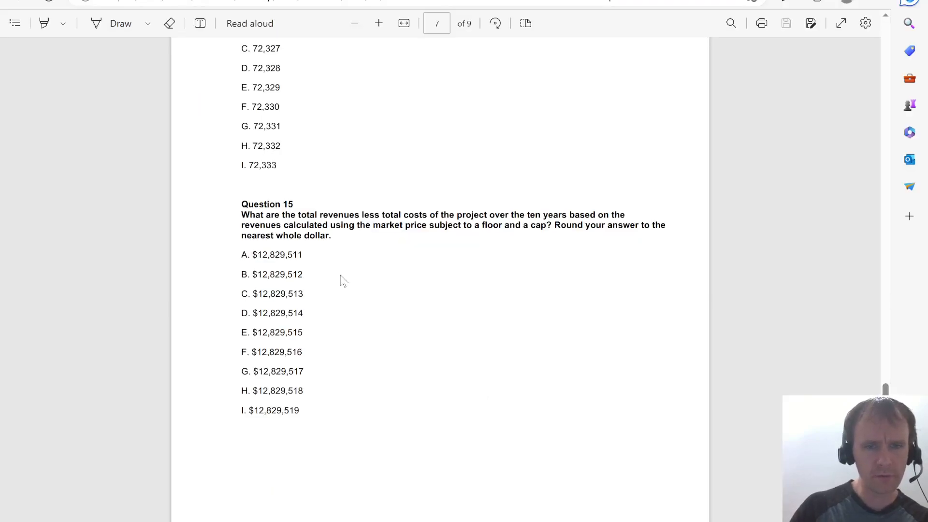
{"action": "key", "text": "alt+Tab"}
{"action": "type", "text": "A"}
{"action": "key", "text": "Return"}
Read Question 16 in the PDF and enter =SUM(Calculations!I55:AV55) in B14 of the Q&A sheet
{"action": "key", "text": "Left"}
{"action": "key", "text": "Left"}
{"action": "key", "text": "alt+Tab"}
{"action": "scroll", "coordinate": [315, 256], "scroll_direction": "down", "scroll_amount": 1}
{"action": "scroll", "coordinate": [314, 256], "scroll_direction": "down", "scroll_amount": 10}
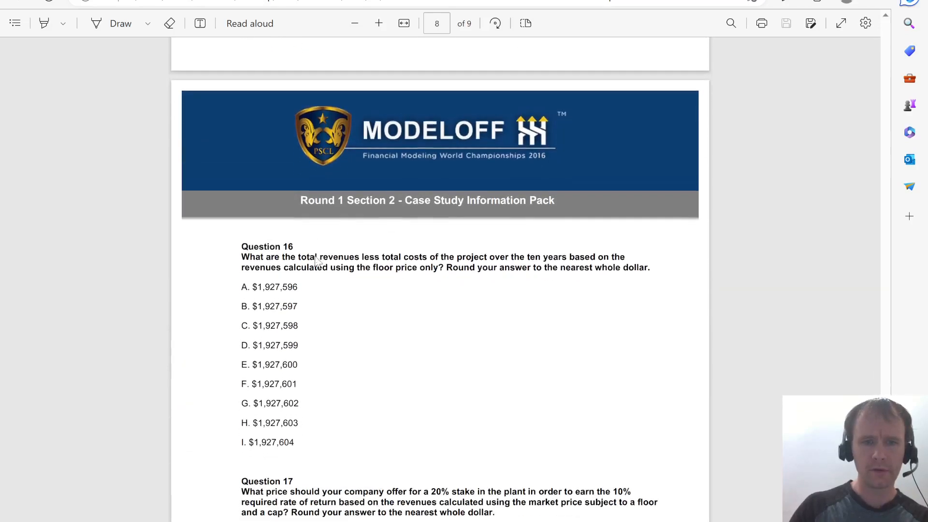
{"action": "key", "text": "alt+Tab"}
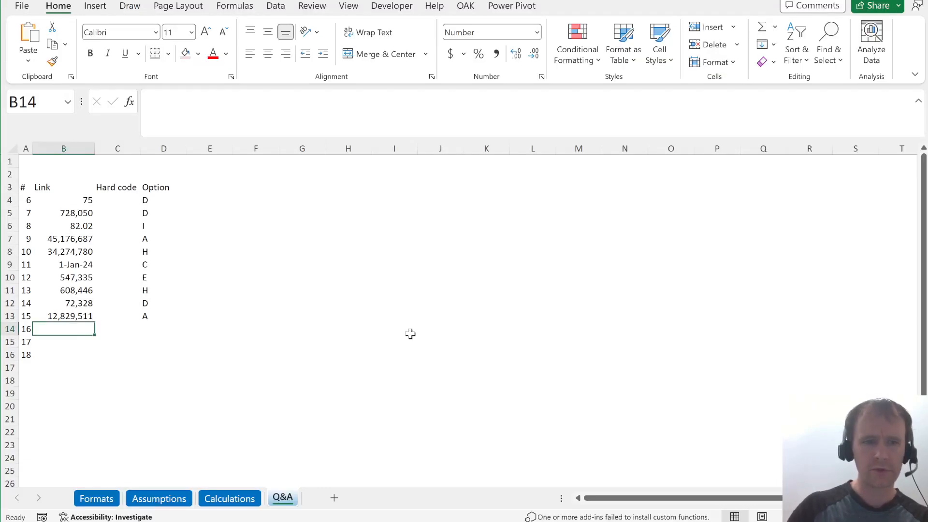
{"action": "type", "text": "=SUM(Calculations!I55:AV55)"}
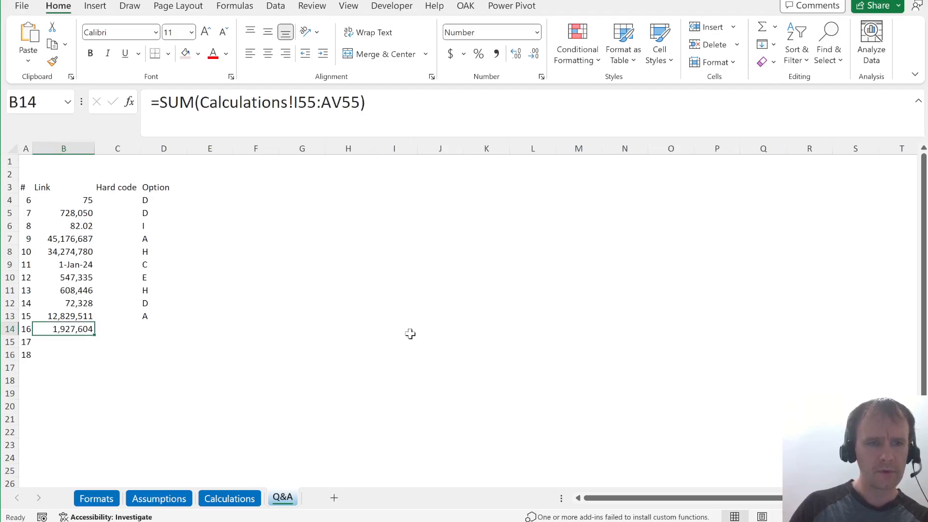
Check Question 16's answer options in the PDF and enter I as its option in D14
{"action": "key", "text": "Right"}
{"action": "key", "text": "Right"}
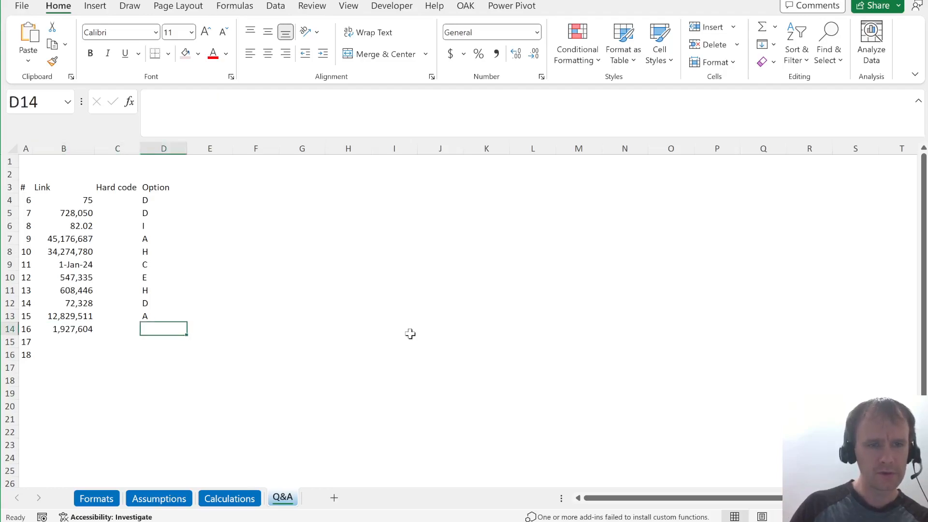
{"action": "key", "text": "alt+Tab"}
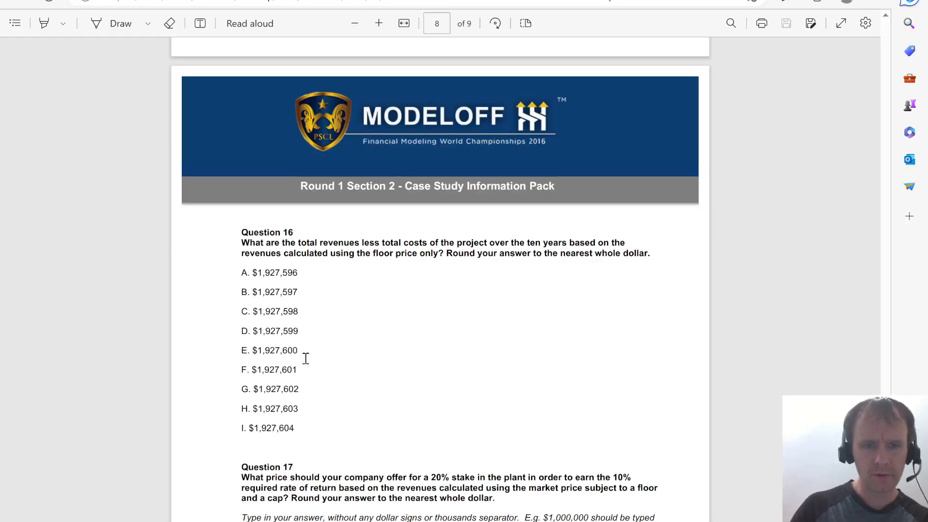
{"action": "key", "text": "alt+Tab"}
{"action": "type", "text": "I"}
{"action": "key", "text": "Return"}
Read Question 17 in the PDF and multiply the XNPV formulas in Calculations H58:H59 by the stake percentage, Assumptions!$G$76
{"action": "key", "text": "alt+Tab"}
{"action": "scroll", "coordinate": [306, 433], "scroll_direction": "down", "scroll_amount": 5}
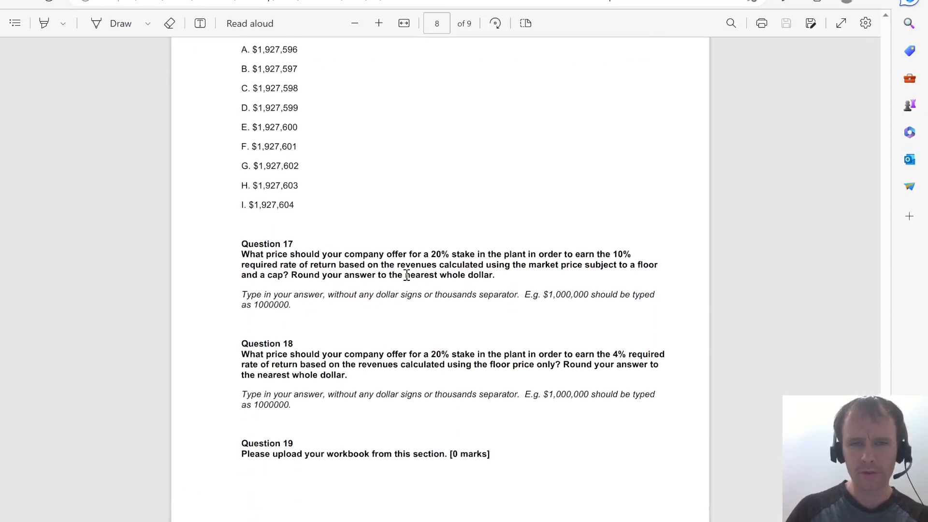
{"action": "key", "text": "alt+Tab"}
{"action": "key", "text": "ctrl+Page_Up"}
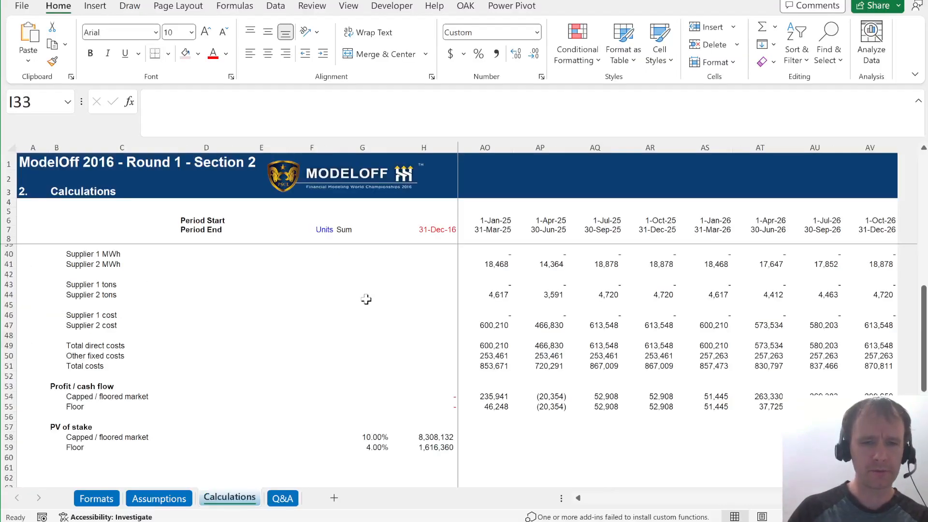
{"action": "left_click", "coordinate": [418, 438]}
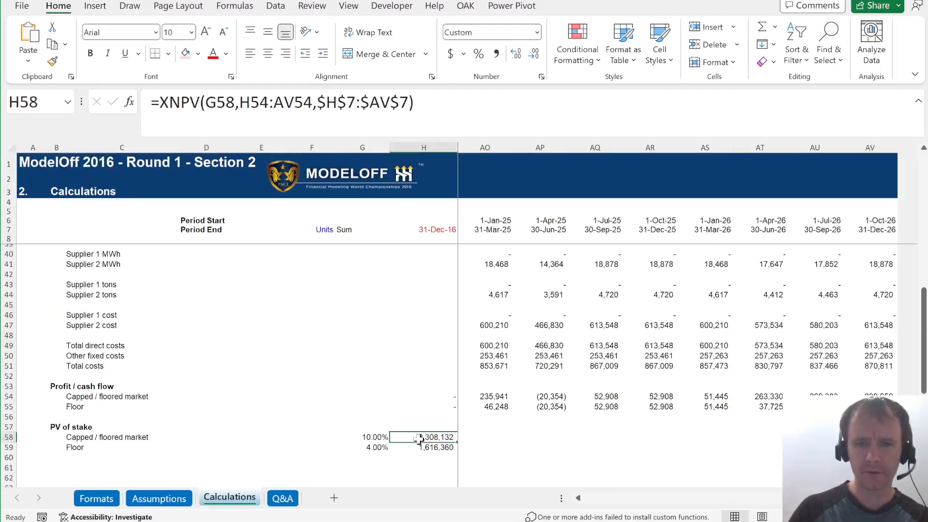
{"action": "left_click", "coordinate": [452, 114]}
{"action": "type", "text": "*"}
{"action": "key", "text": "ctrl+Page_Up"}
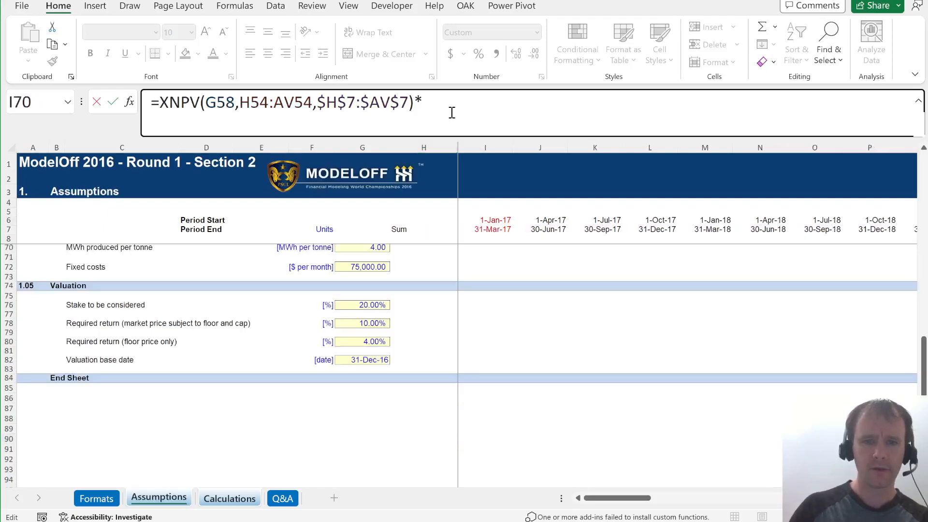
{"action": "left_click", "coordinate": [358, 312]}
{"action": "key", "text": "Up"}
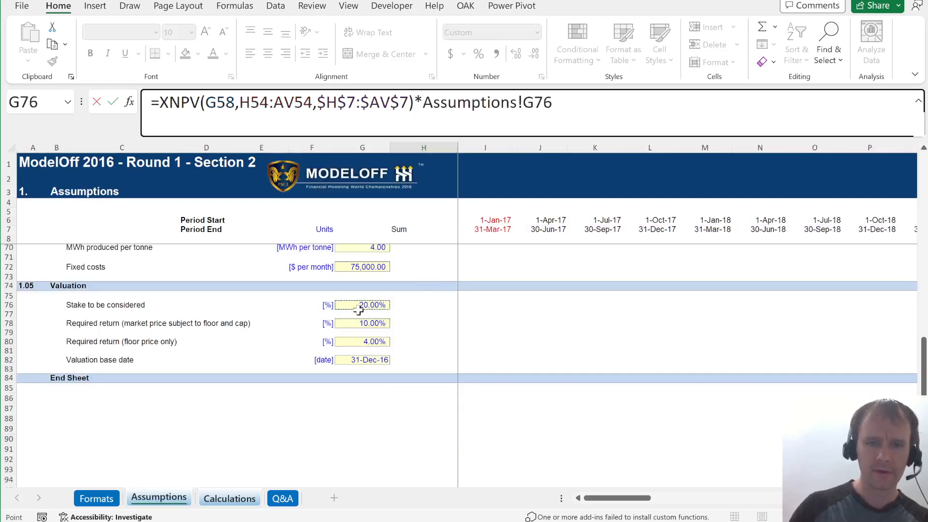
{"action": "key", "text": "F4"}
{"action": "key", "text": "Return"}
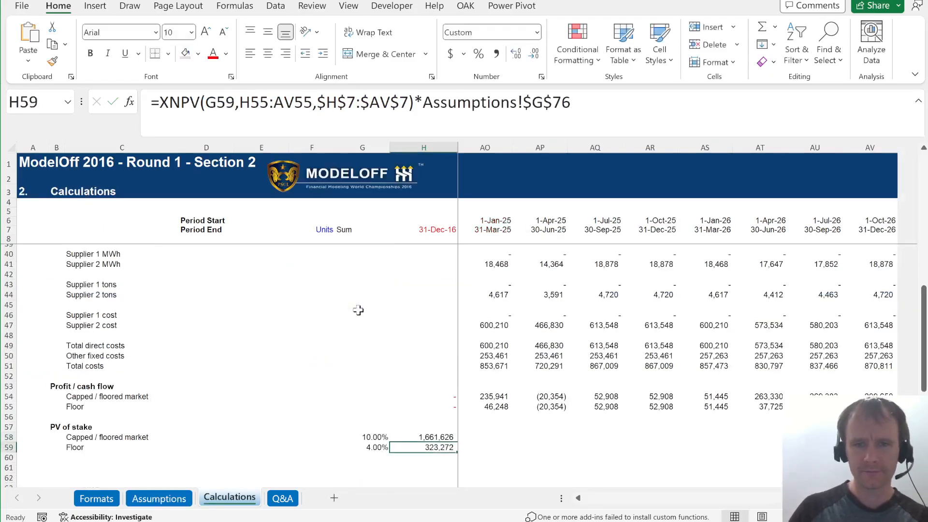
{"action": "key", "text": "Up"}
Reread Questions 17 and 18 in the PDF and link Q&A B15:B16 to the stake values with =Calculations!H58:H59
{"action": "key", "text": "alt+Tab"}
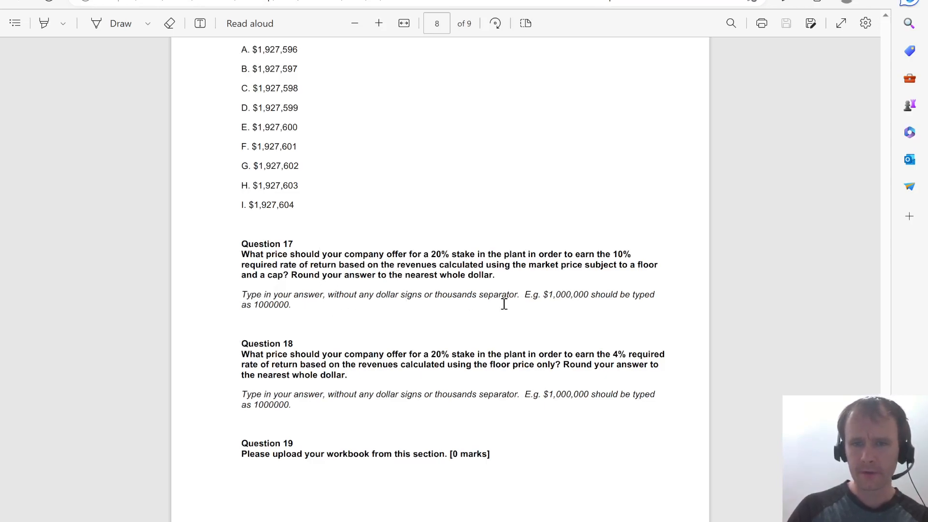
{"action": "scroll", "coordinate": [375, 371], "scroll_direction": "down", "scroll_amount": 1}
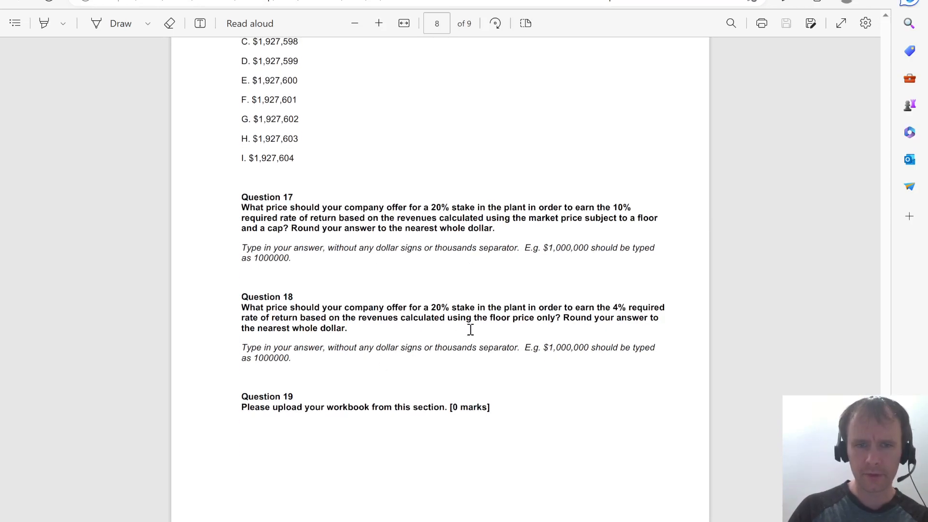
{"action": "key", "text": "alt+Tab"}
{"action": "key", "text": "ctrl+Page_Down"}
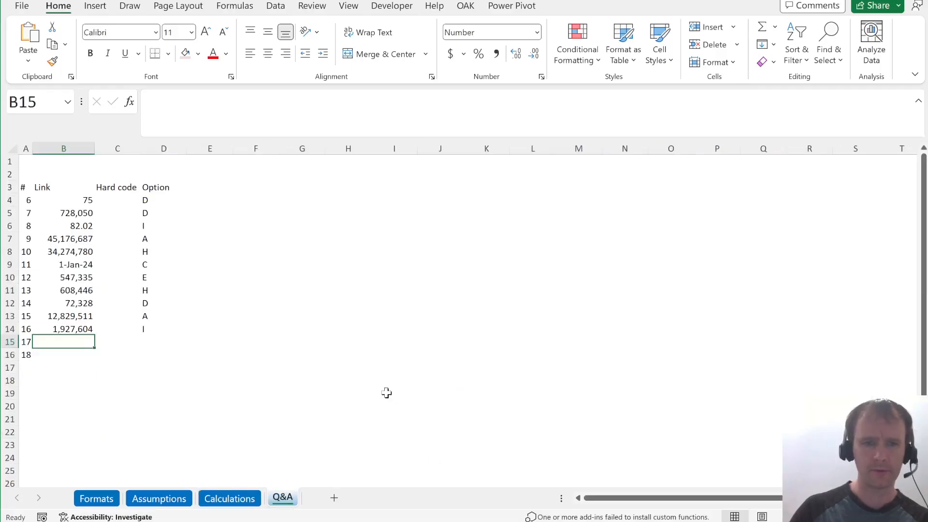
{"action": "type", "text": "="}
{"action": "key", "text": "ctrl+Page_Up"}
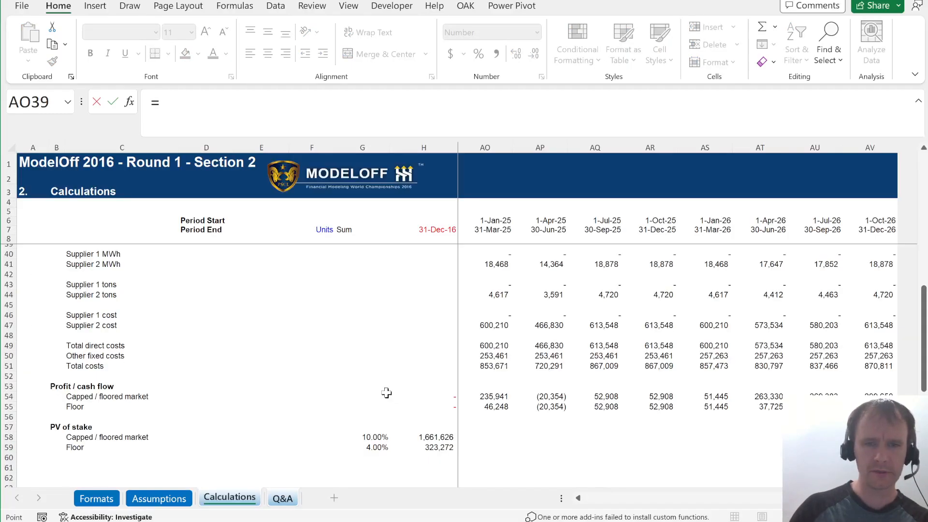
{"action": "left_click", "coordinate": [425, 435]}
{"action": "key", "text": "shift+Down"}
{"action": "key", "text": "Return"}
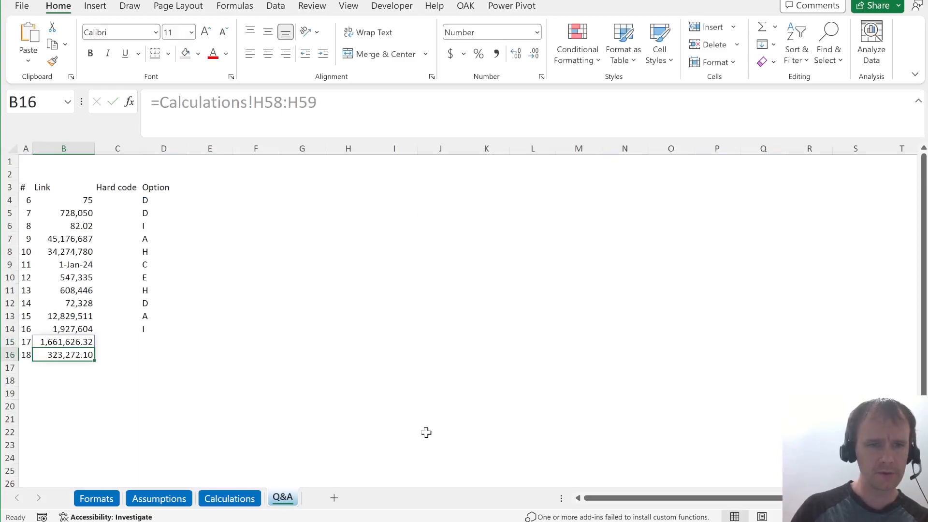
Format the Question 17 and 18 answers in B15:B16 to show no decimal places
{"action": "key", "text": "shift+Up"}
{"action": "key", "text": "alt"}
{"action": "key", "text": "h"}
{"action": "key", "text": "9"}
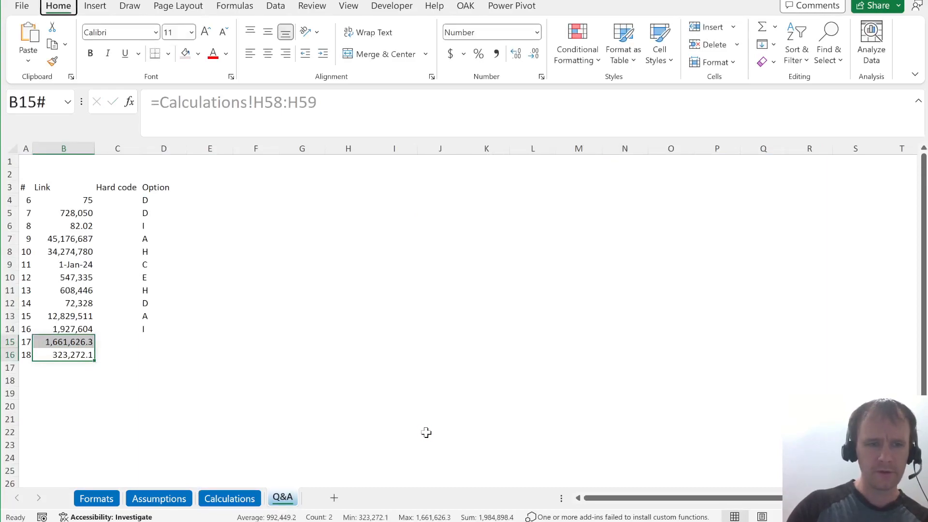
{"action": "key", "text": "h"}
{"action": "key", "text": "9"}
{"action": "key", "text": "Up"}
{"action": "key", "text": "Down"}
{"action": "key", "text": "Up"}
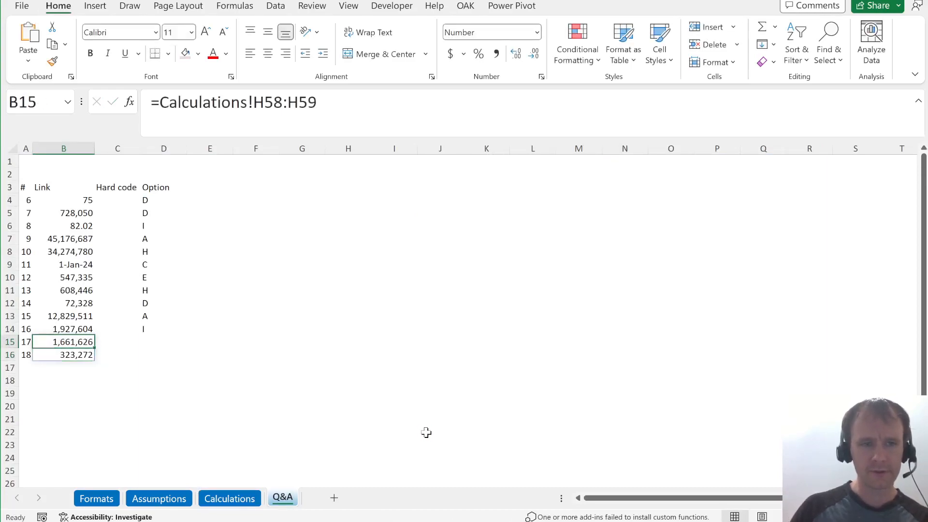
Review the capped / floored market XNPV formula in Calculations H58 without changing it and return to the Q&A sheet
{"action": "key", "text": "ctrl+Page_Up"}
{"action": "left_click", "coordinate": [465, 111]}
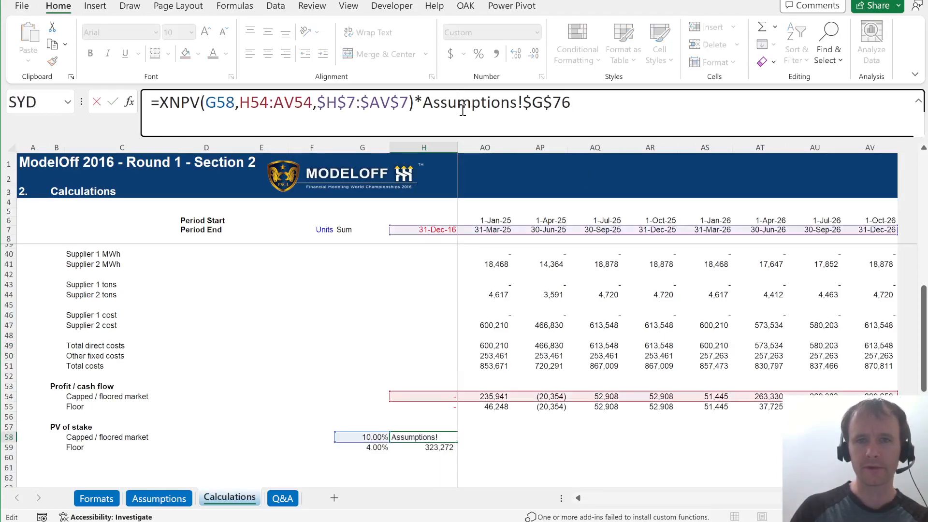
{"action": "key", "text": "Escape"}
{"action": "key", "text": "ctrl+Page_Down"}
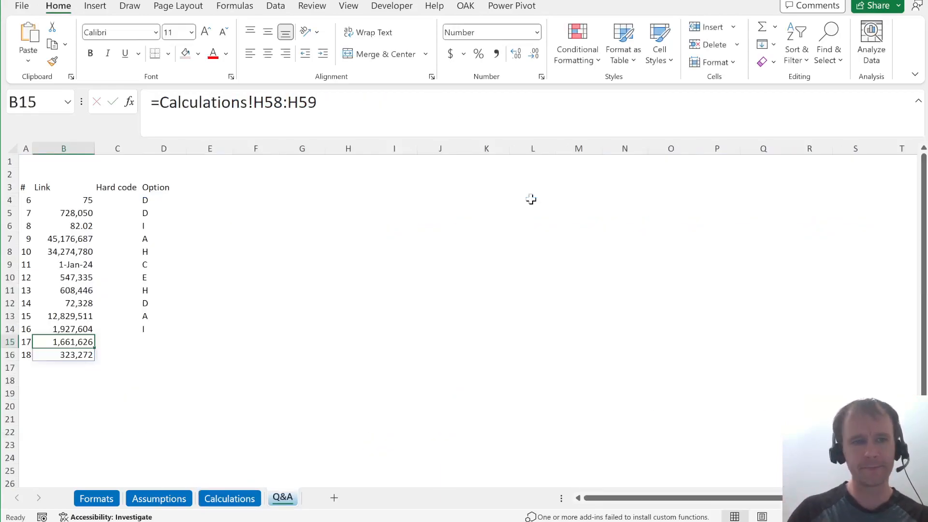
Copy the linked answers in B4:B16, paste them as values into the Hard code column C4:C16 and widen column C to fit
{"action": "left_click", "coordinate": [149, 200]}
{"action": "key", "text": "Left"}
{"action": "key", "text": "Left"}
{"action": "key", "text": "ctrl+shift+Down"}
{"action": "key", "text": "ctrl+c"}
{"action": "key", "text": "Right"}
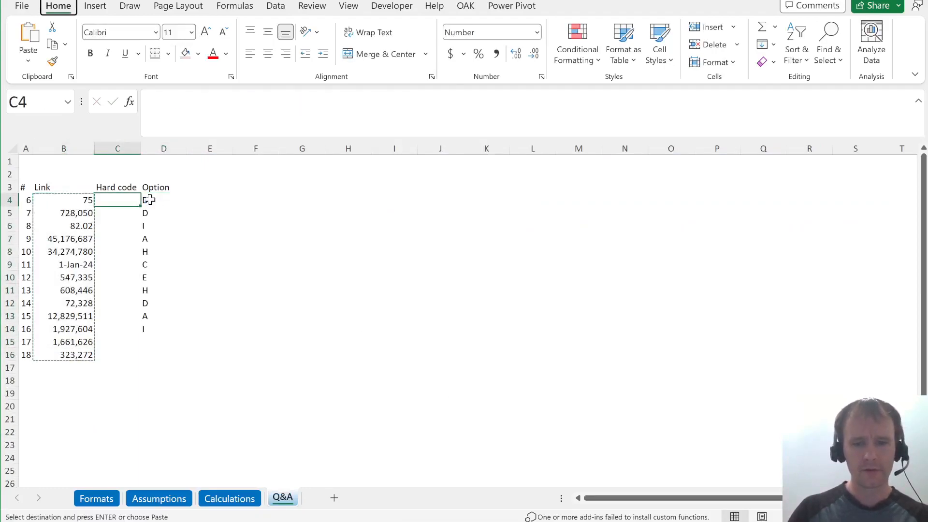
{"action": "key", "text": "shift+Down"}
{"action": "key", "text": "shift+Down"}
{"action": "key", "text": "shift+Down"}
{"action": "key", "text": "shift+Down"}
{"action": "key", "text": "shift+Down"}
{"action": "key", "text": "shift+Down"}
{"action": "key", "text": "shift+Down"}
{"action": "key", "text": "shift+Down"}
{"action": "key", "text": "shift+Down"}
{"action": "key", "text": "shift+Down"}
{"action": "key", "text": "shift+Down"}
{"action": "key", "text": "shift+Down"}
{"action": "key", "text": "ctrl+v"}
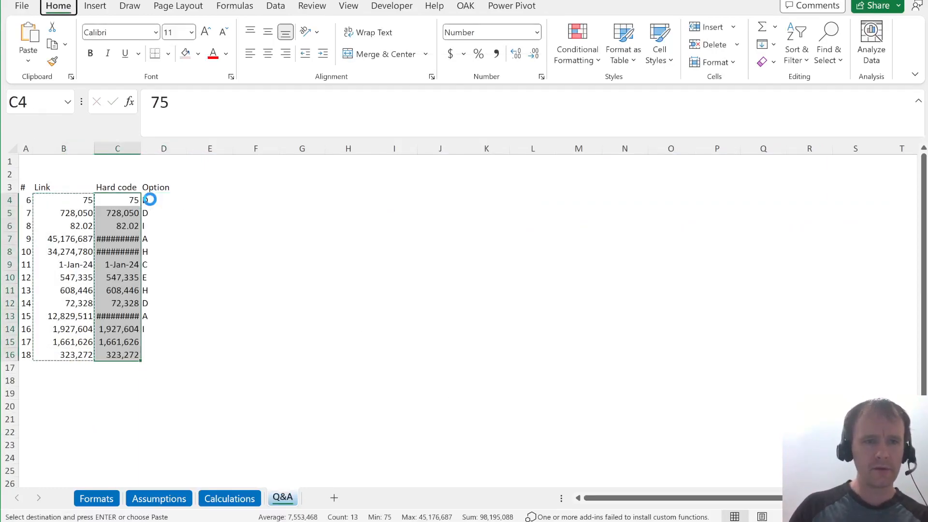
{"action": "left_click", "coordinate": [149, 199]}
Compare the option letters and the Question 17 and 18 values with the Answers table on page 9 of the PDF
{"action": "key", "text": "Down"}
{"action": "key", "text": "Down"}
{"action": "key", "text": "Down"}
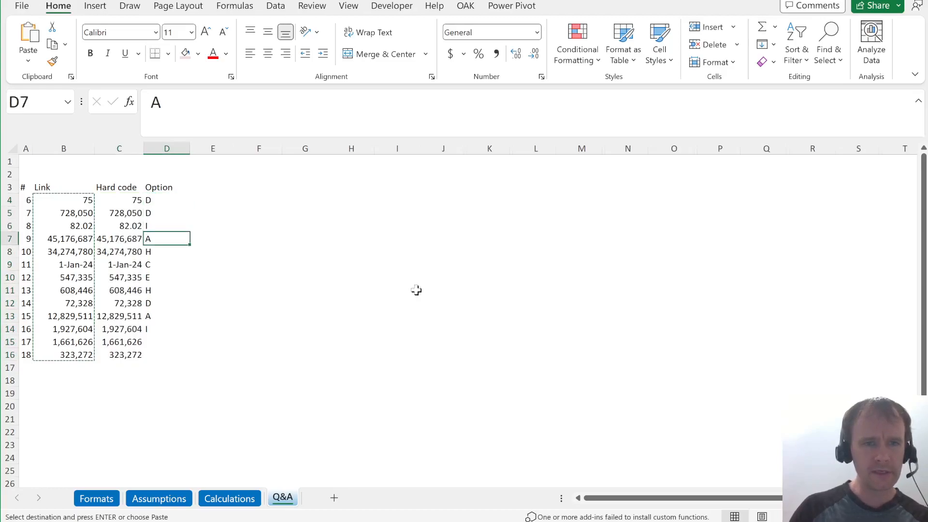
{"action": "key", "text": "Down"}
{"action": "key", "text": "Down"}
{"action": "key", "text": "Down"}
{"action": "key", "text": "Down"}
{"action": "key", "text": "Down"}
{"action": "key", "text": "Down"}
{"action": "key", "text": "Down"}
{"action": "key", "text": "alt+Tab"}
{"action": "scroll", "coordinate": [418, 292], "scroll_direction": "down", "scroll_amount": 10}
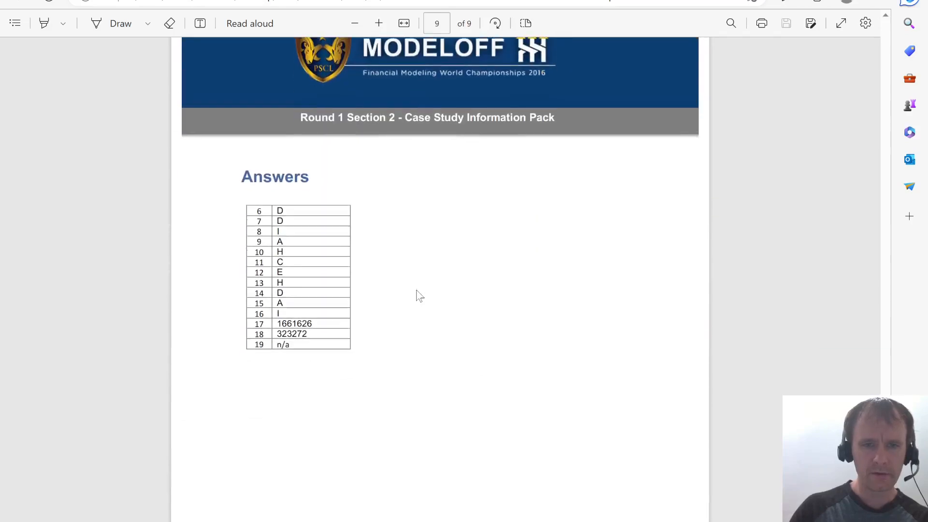
{"action": "scroll", "coordinate": [418, 296], "scroll_direction": "down", "scroll_amount": 1}
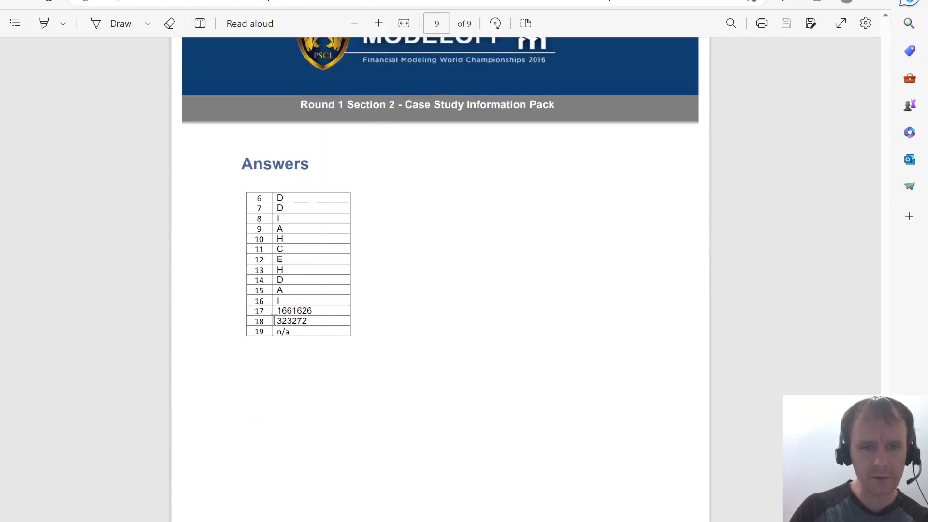
{"action": "key", "text": "alt+Tab"}
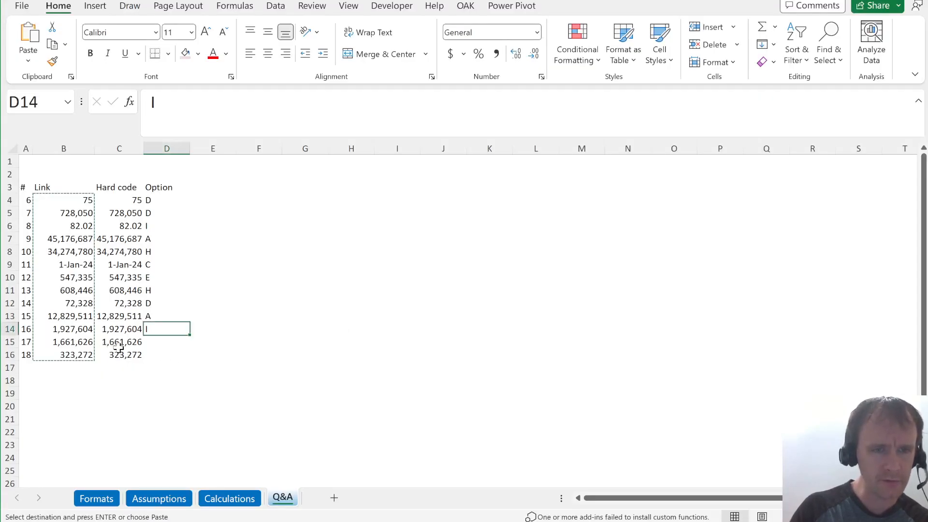
{"action": "key", "text": "alt+Tab"}
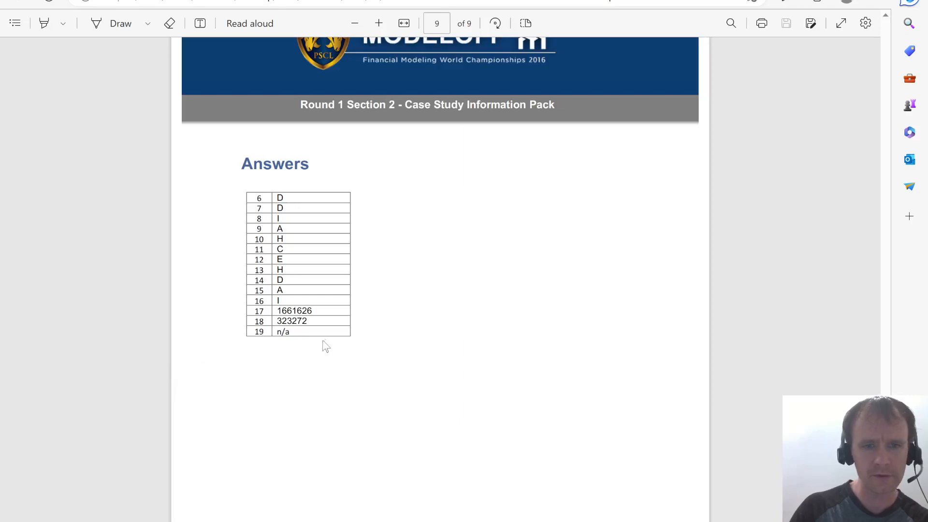
{"action": "key", "text": "alt+Tab"}
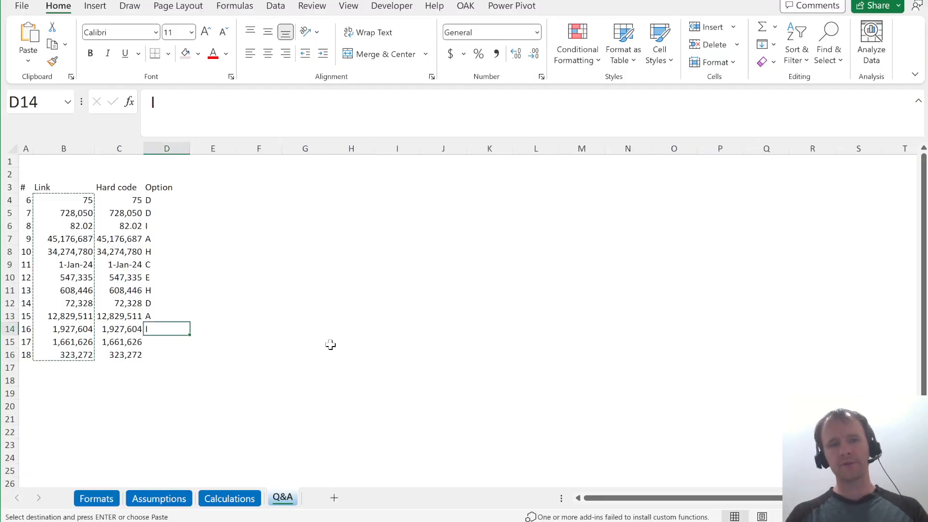
{"action": "key", "text": "ctrl+Home"}
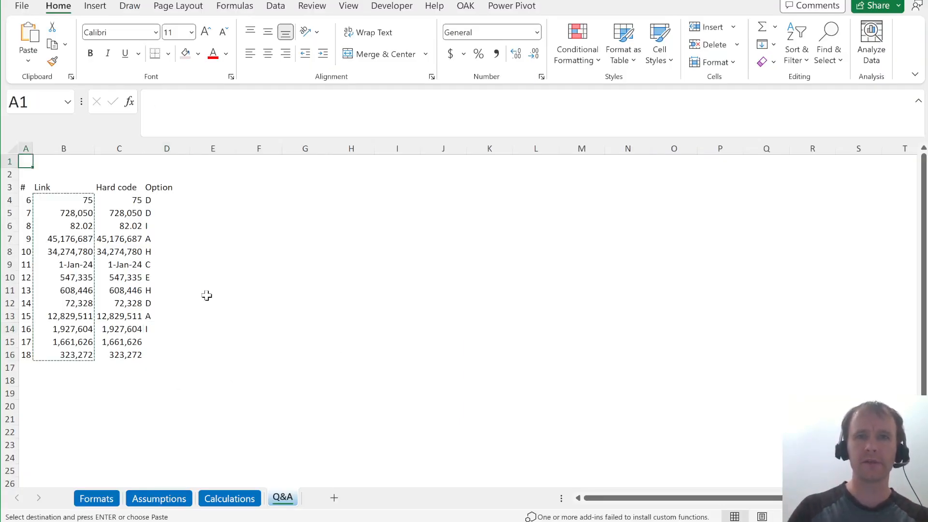